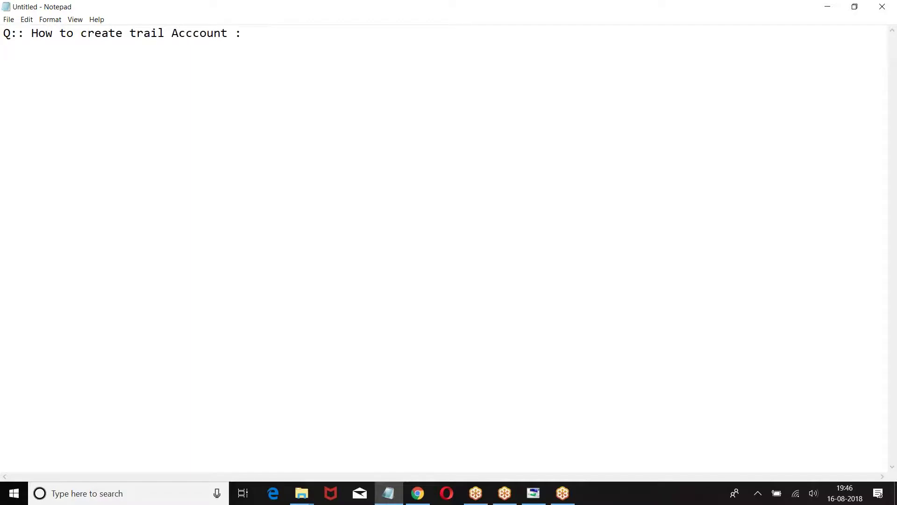
type("ANS : ")
type("Step 1")
type(": Ope")
type("n : https:")
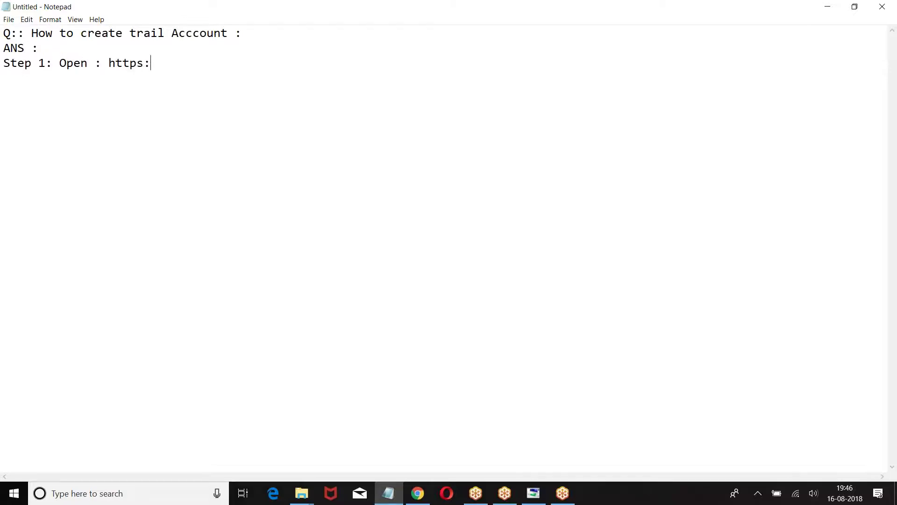
type("//develope")
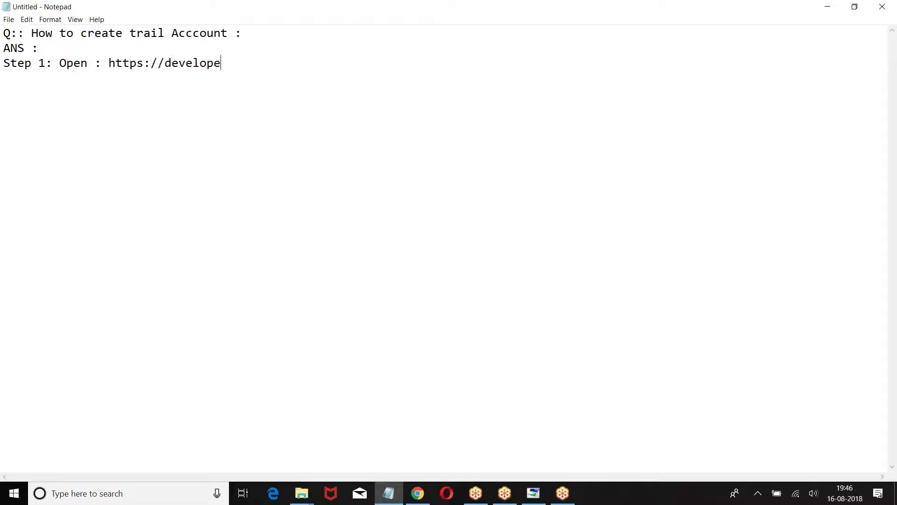
type("r.salesforce.com")
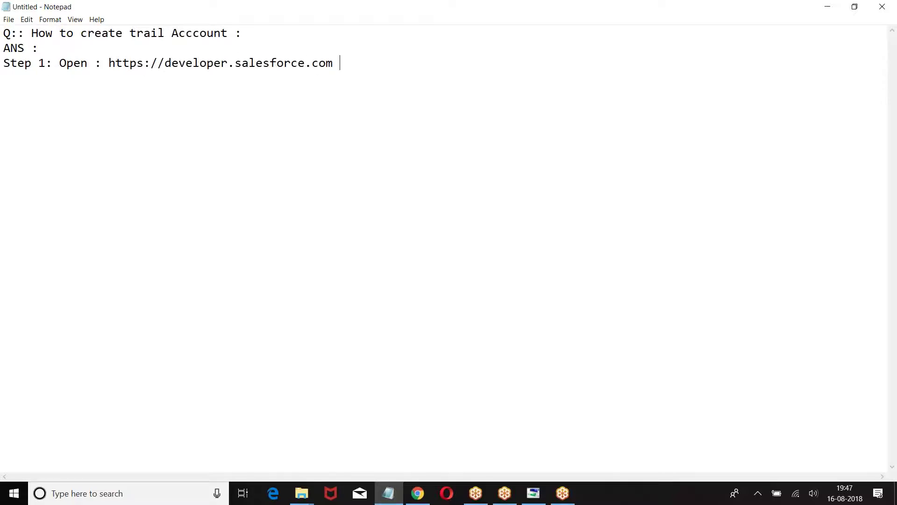
left_click(417, 492)
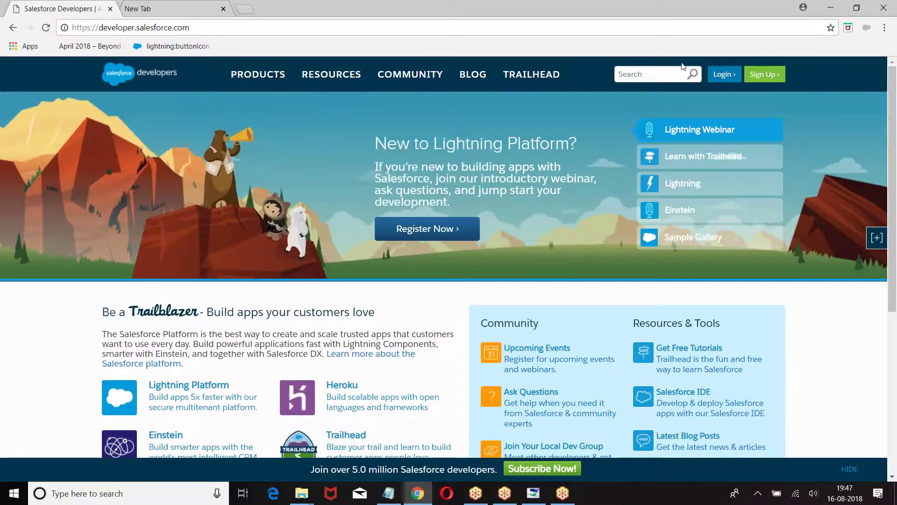
Open the Developer Edition signup form and enter the first and last name
left_click(771, 74)
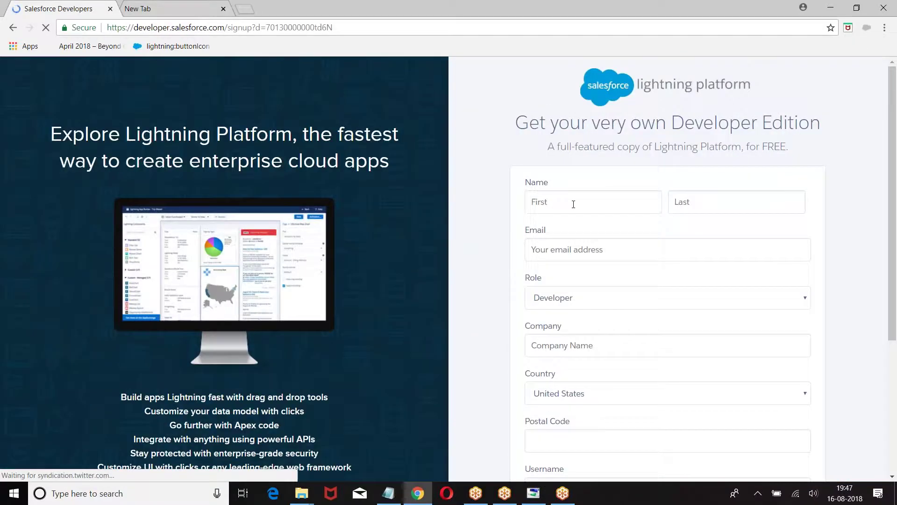
left_click(573, 204)
type("Satish")
key("Tab")
type("M")
Enter the sign-up e-mail address in the Email field, correcting its .com ending
left_click(561, 248)
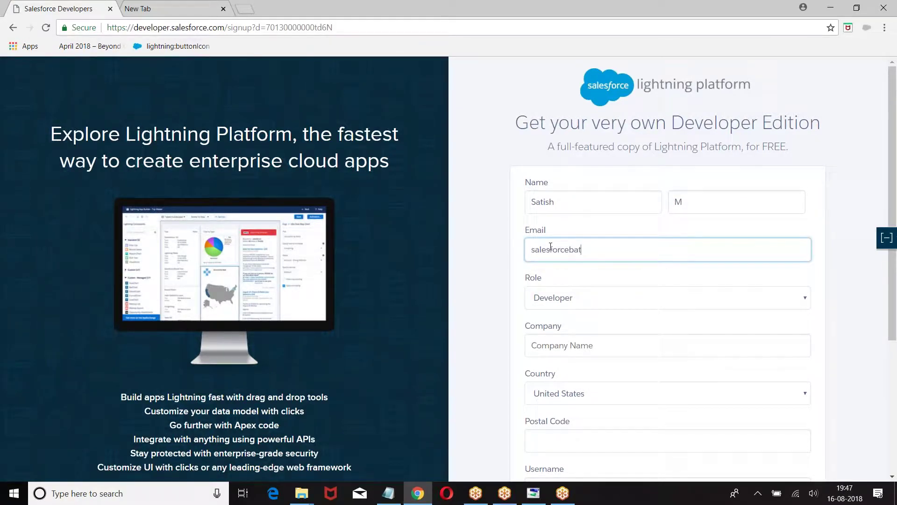
left_click_drag(527, 249, 700, 250)
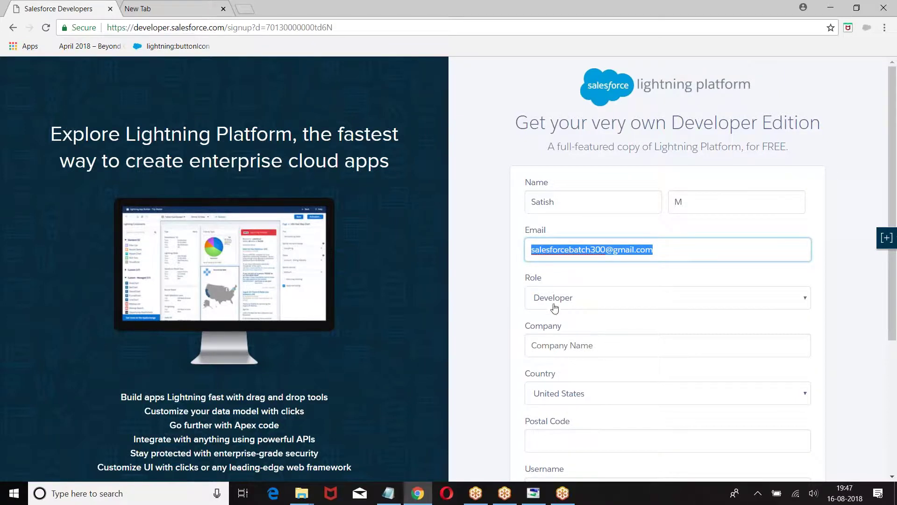
Set the company to Testing and the country to India
scroll(695, 298, "down", 1)
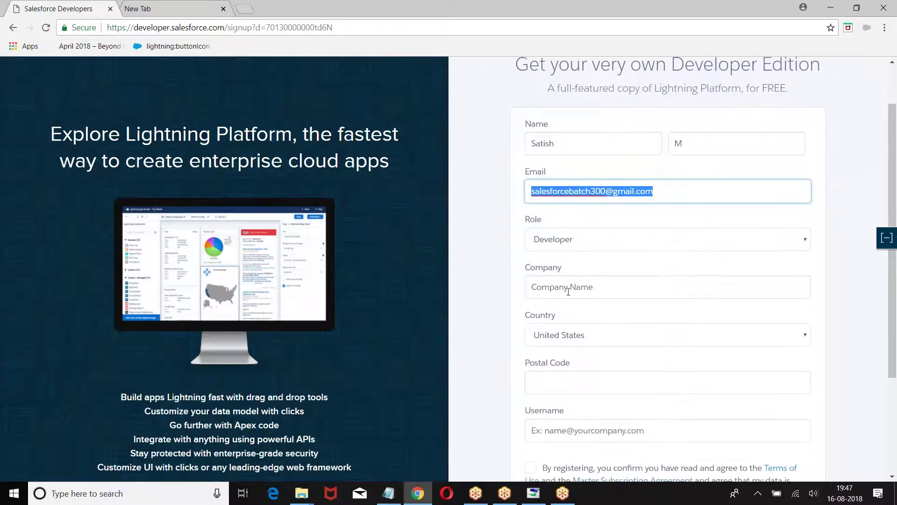
left_click(565, 288)
type("Testing")
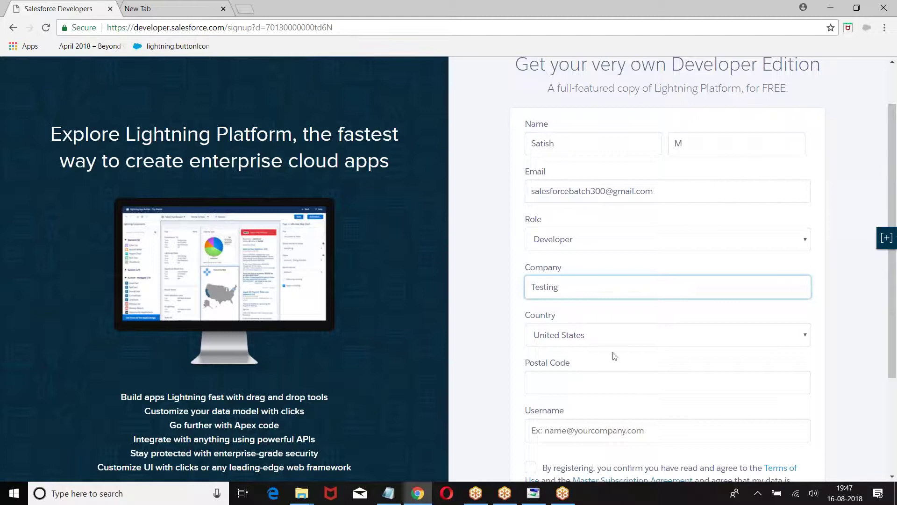
left_click(597, 335)
type("india")
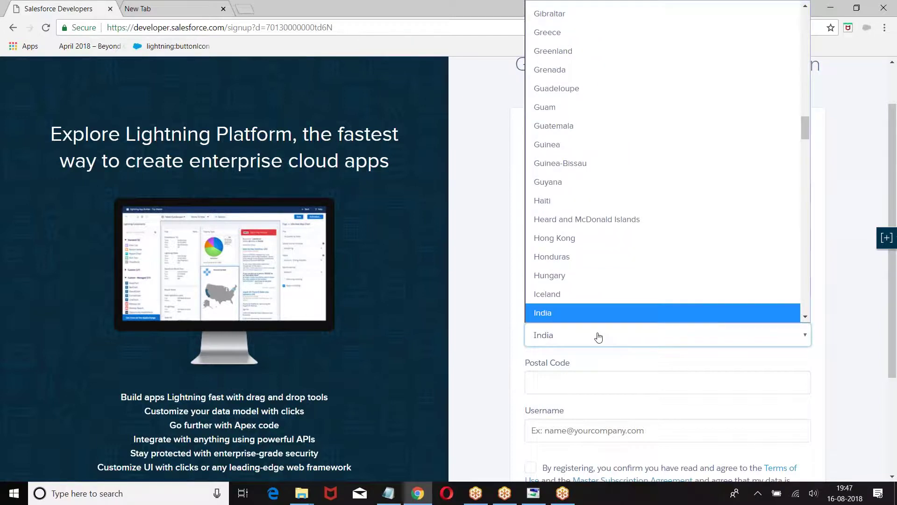
left_click(541, 311)
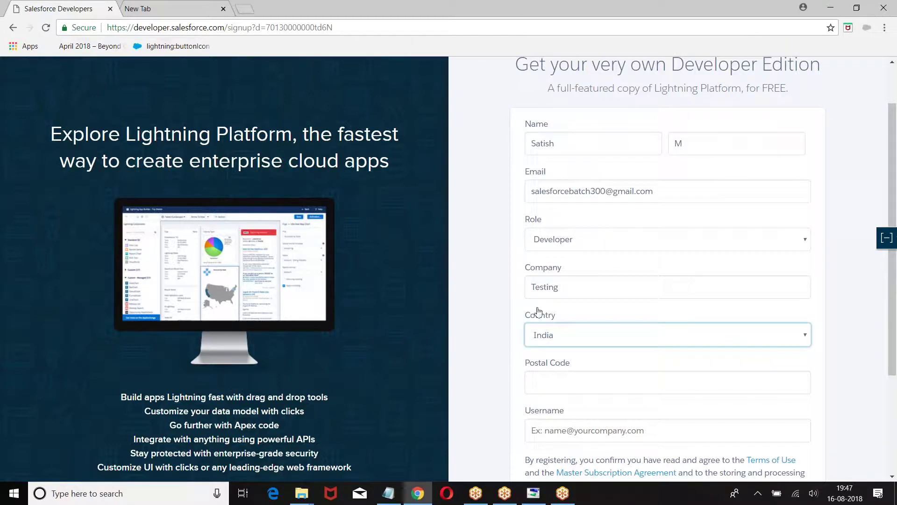
Enter the postal code and an e-mail-style username, then submit the signup form
left_click(555, 380)
type("5000")
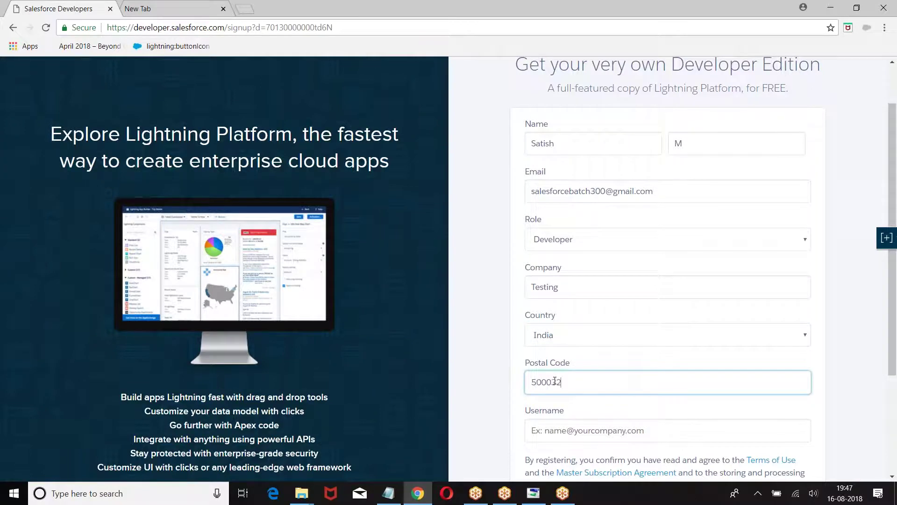
type("32")
scroll(673, 278, "down", 3)
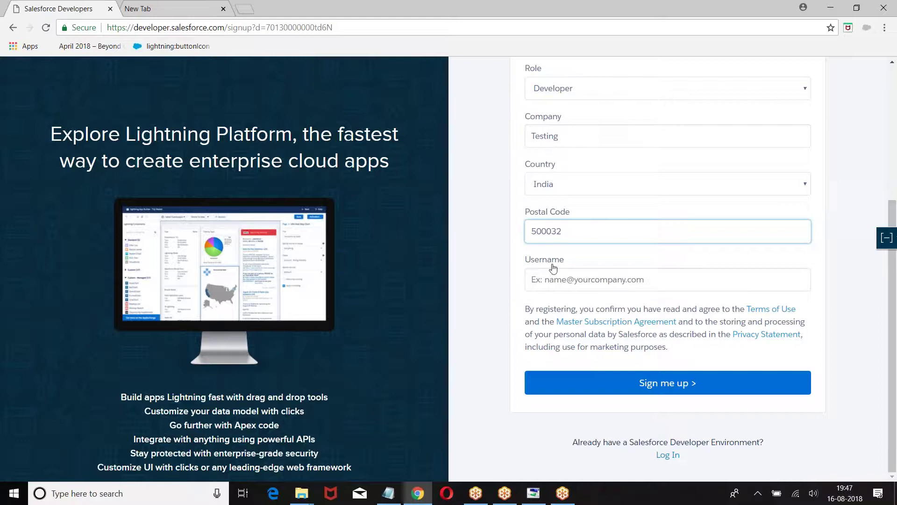
left_click(555, 276)
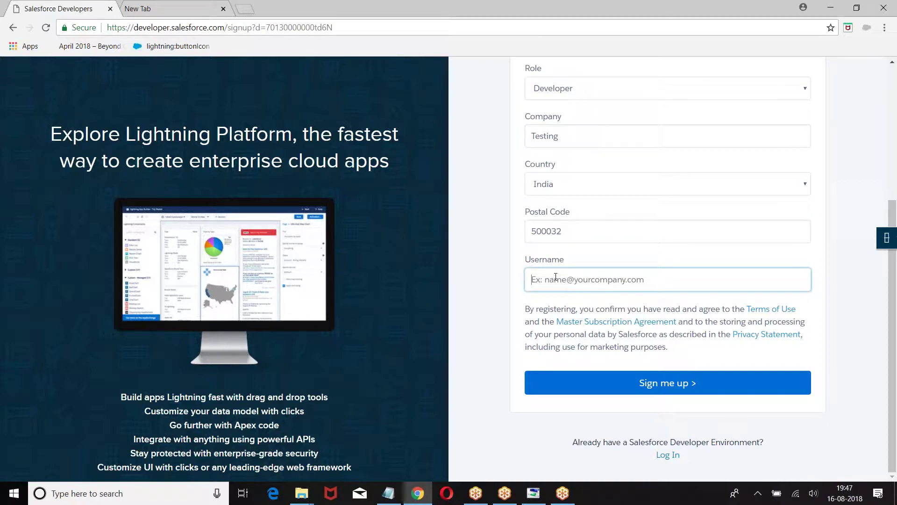
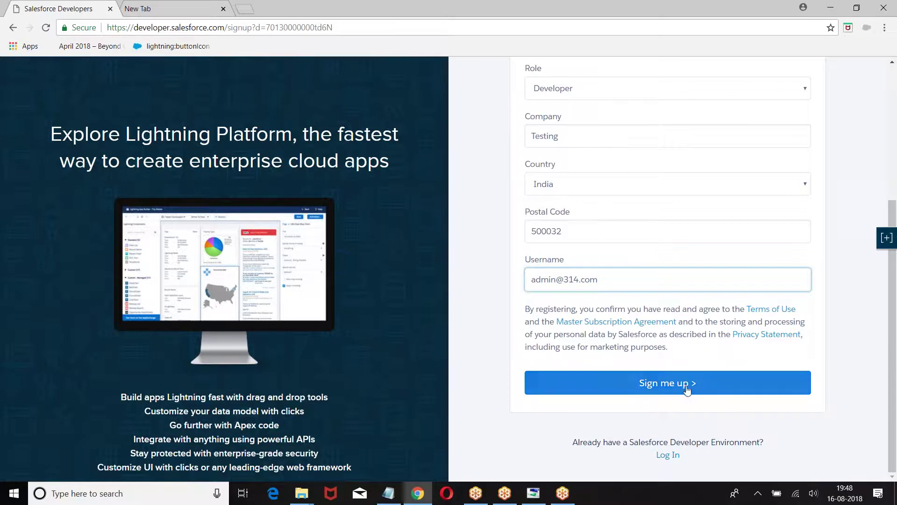
left_click(665, 383)
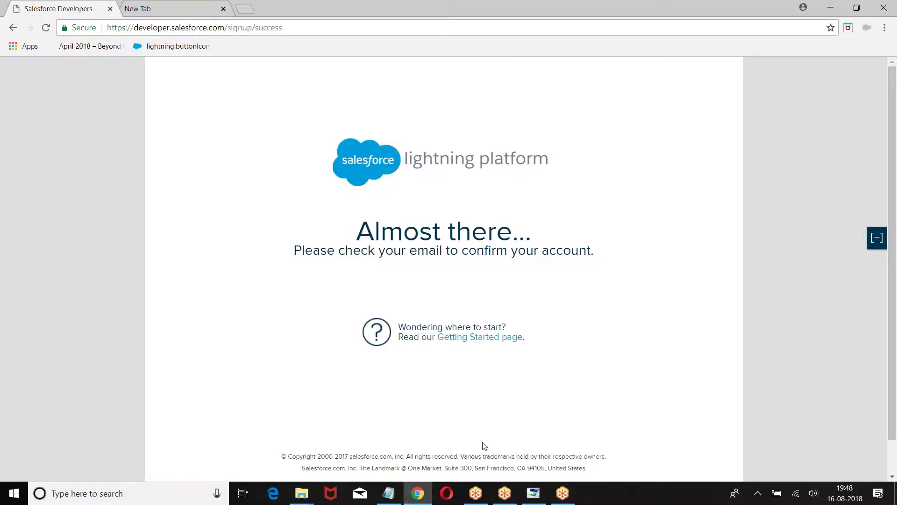
Add the heading 'Step 2: Enter Basic Details' to the notes with an indented new line
left_click(387, 493)
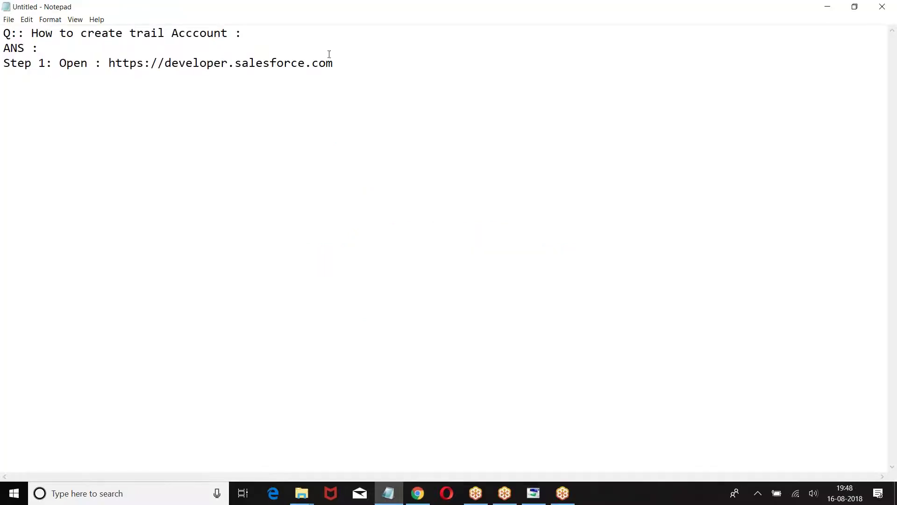
type("Step 2: Enter basi")
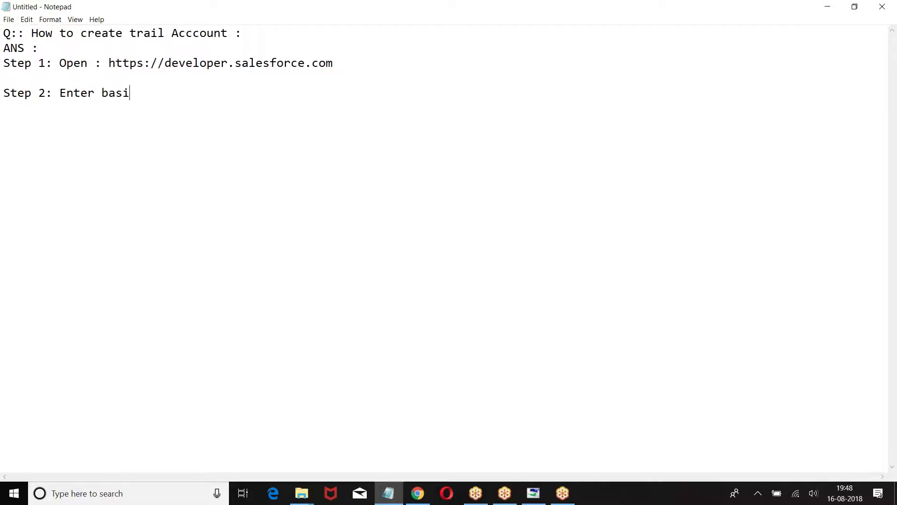
type("c Detai")
key("BackSpace")
key("BackSpace")
key("BackSpace")
key("BackSpace")
key("BackSpace")
key("BackSpace")
key("BackSpace")
key("BackSpace")
key("BackSpace")
key("BackSpace")
key("BackSpace")
type("Basic Details")
key("Return")
key("Return")
key("Tab")
Write item a listing First Name, Last Name, Phone, Company Name and zipcode, then begin items b and c
type("a. Enter First")
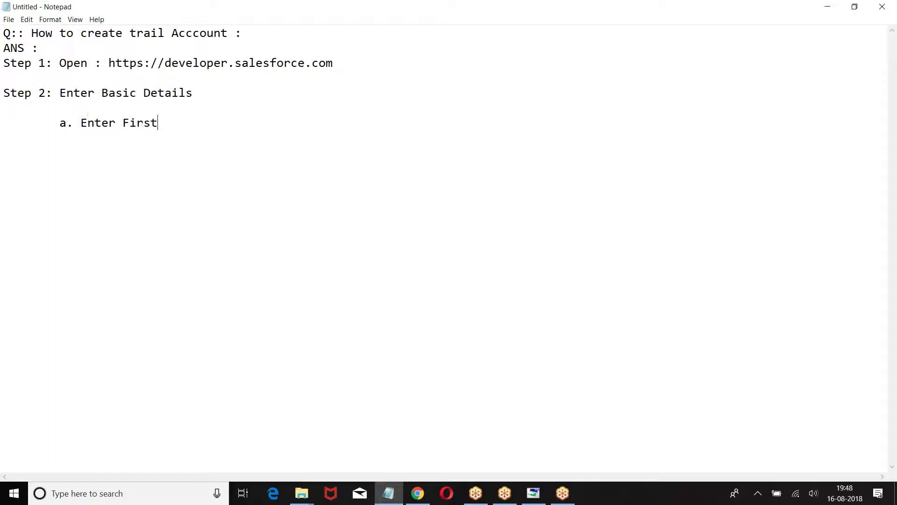
type(" Name,Last Name,Ph")
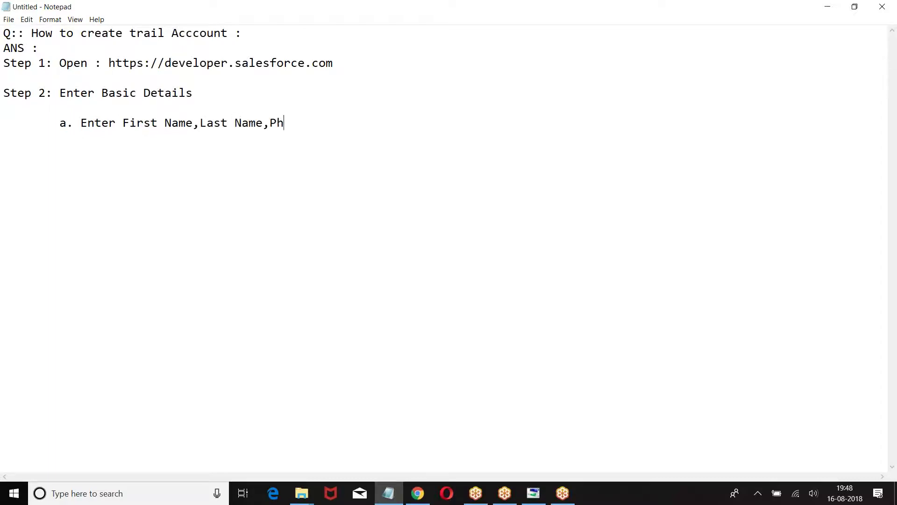
type("one,Company Name ,zipcode...")
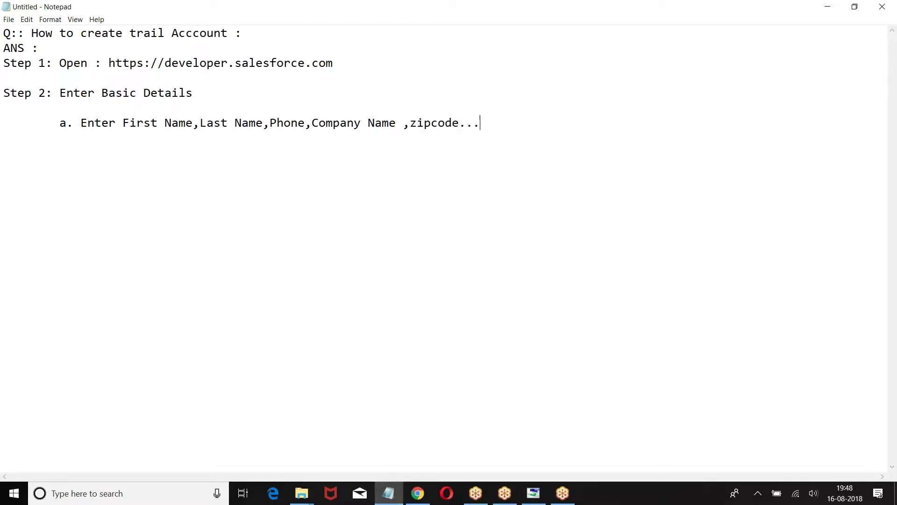
type("b. Enter Valid Email Address ")
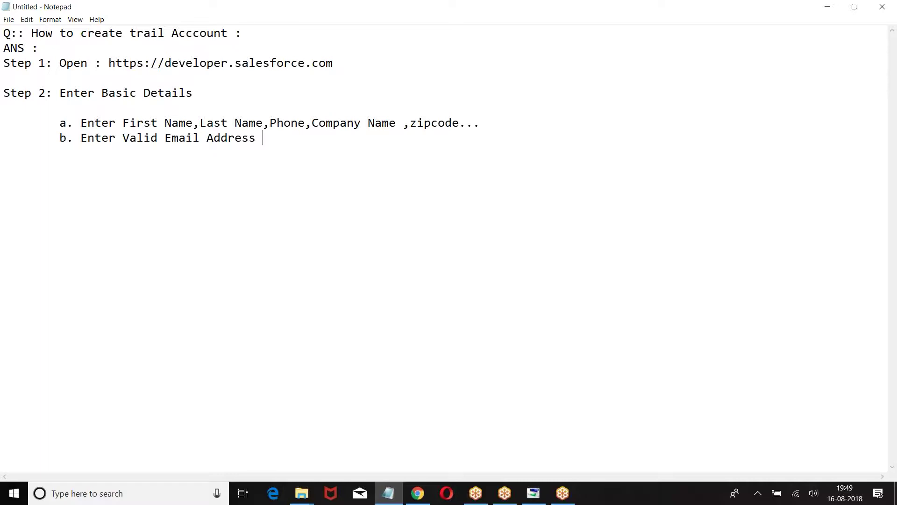
type("c. Enter User Nae")
key("BackSpace")
type("me ")
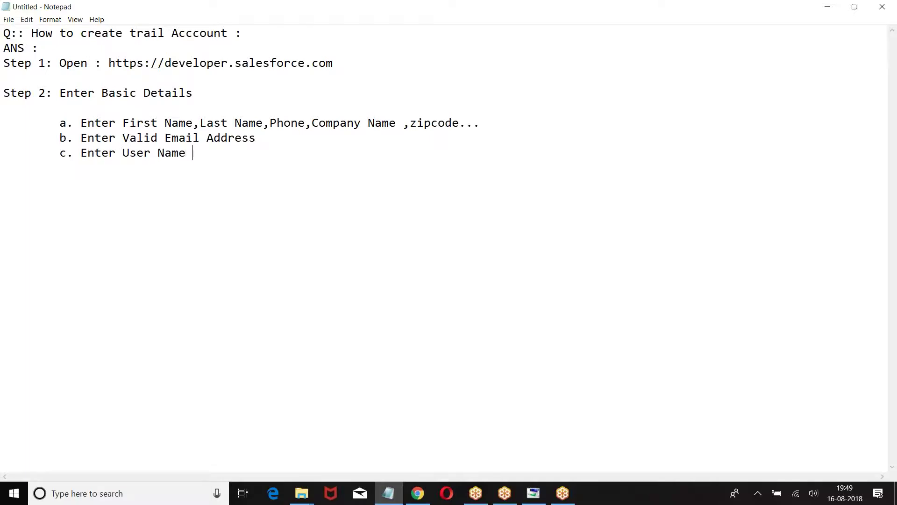
type("Note : User Name should be in the form of user")
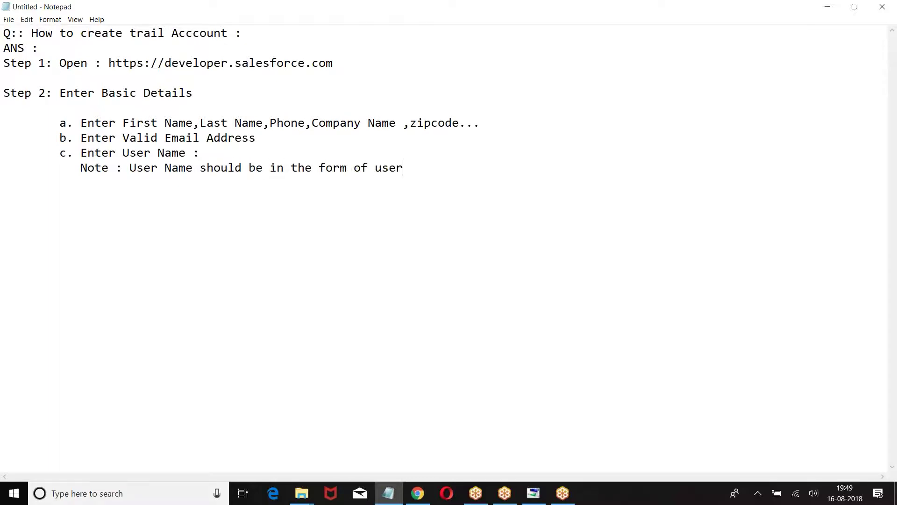
type("name@companyName.com")
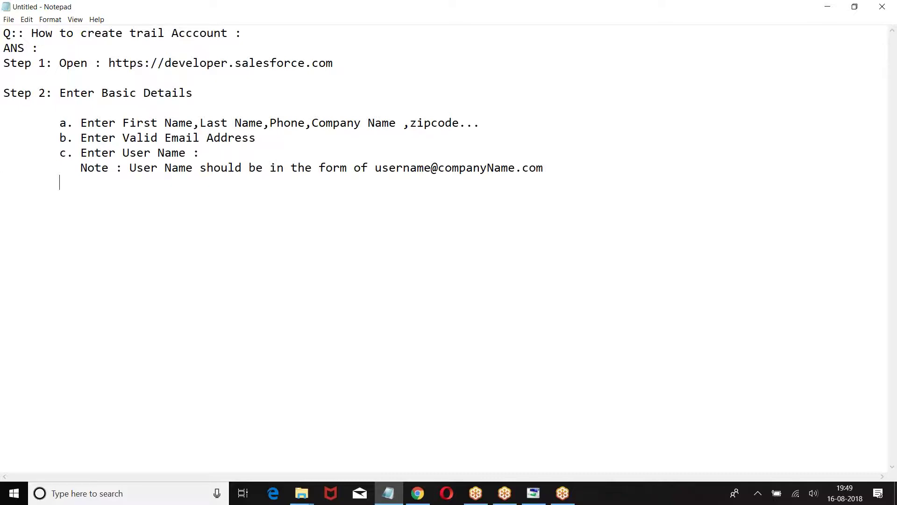
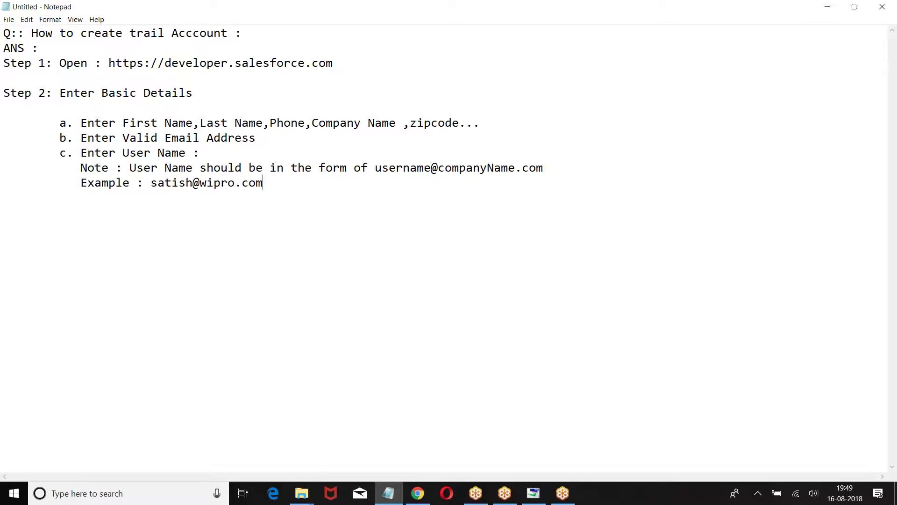
Add item d 'Click on sign up' and start the Step 3 line about receiving mail
key("Return")
key("Tab")
type("d.S")
key("BackSpace")
type("Clic")
key("BackSpace")
key("BackSpace")
type("c")
key("BackSpace")
type("ick on sign up.")
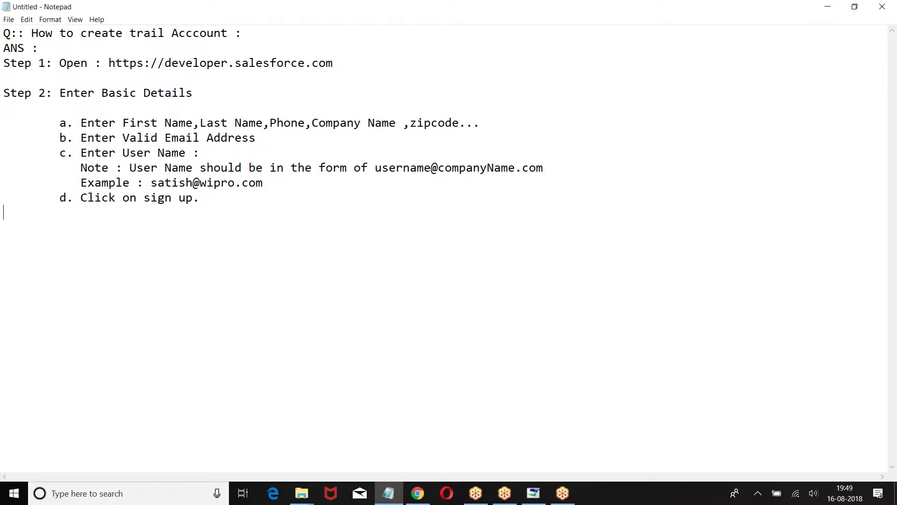
type("Step 3")
type(": Yo")
type("u e")
type("ill reci")
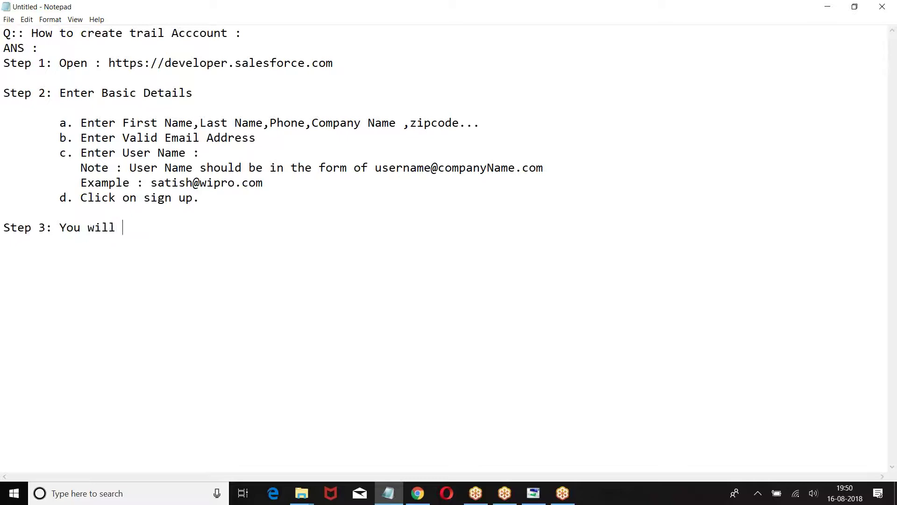
Complete Step 3: email confirmation to the registered address; log in to your mailId and activate the account
key("BackSpace")
key("BackSpace")
type("eive email ")
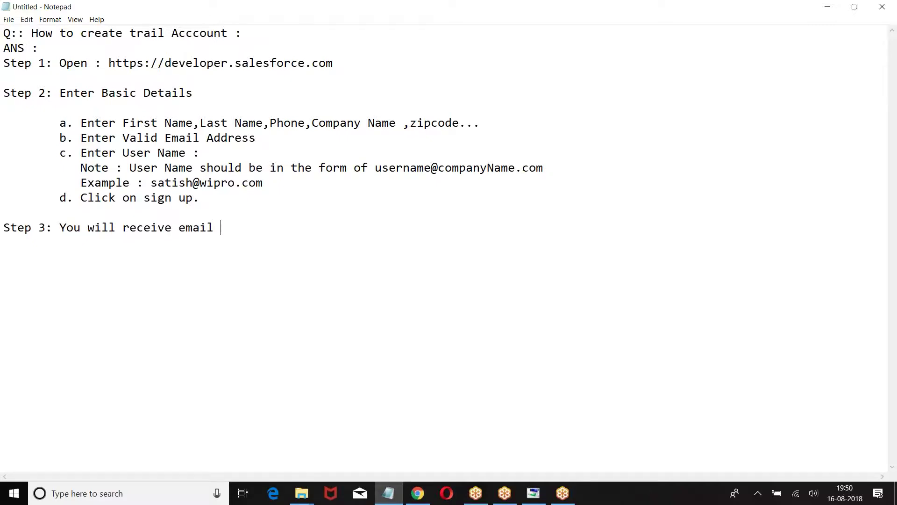
type("confirmation to ")
type("hte re")
key("BackSpace")
key("BackSpace")
key("BackSpace")
key("BackSpace")
key("BackSpace")
type("he re")
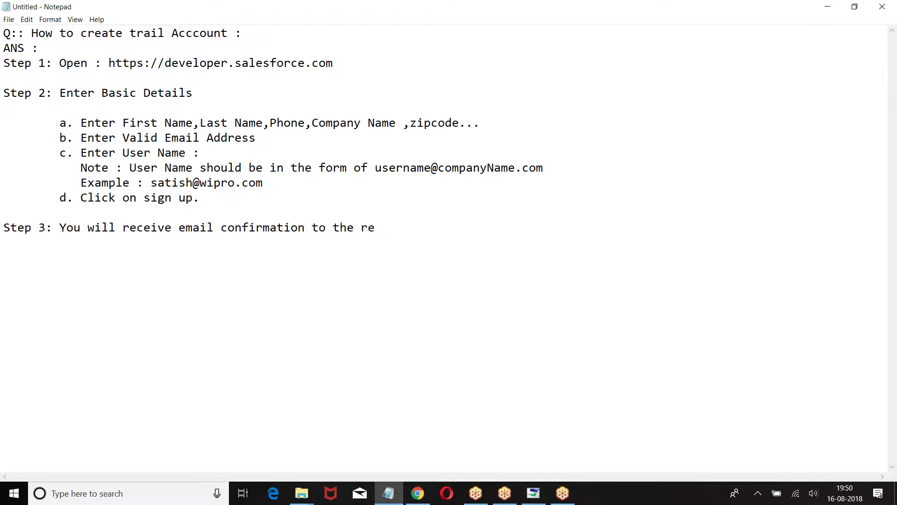
type("gistered email address  ")
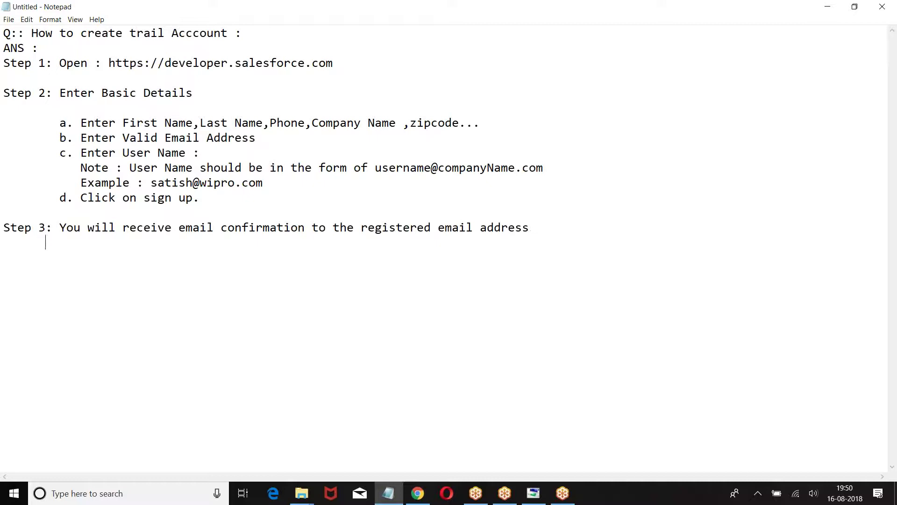
type("     : Login to your m")
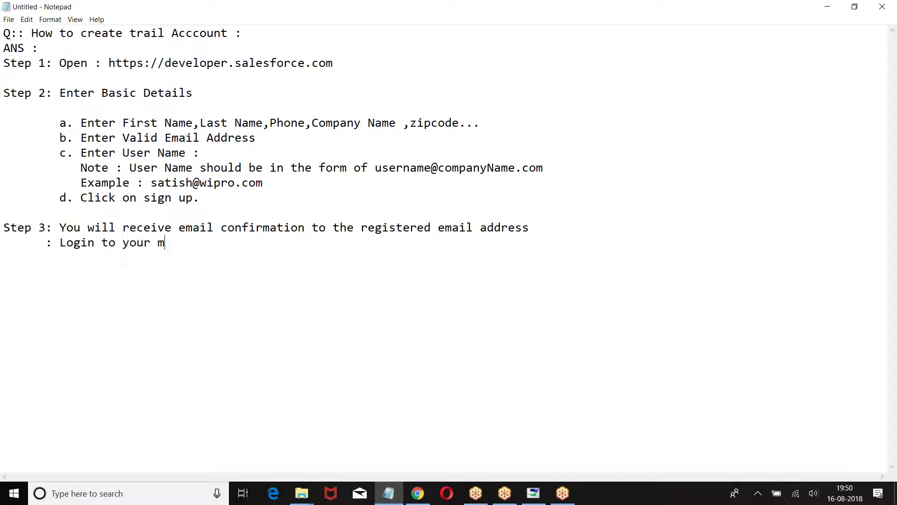
key("BackSpace")
type("mailId and activate ")
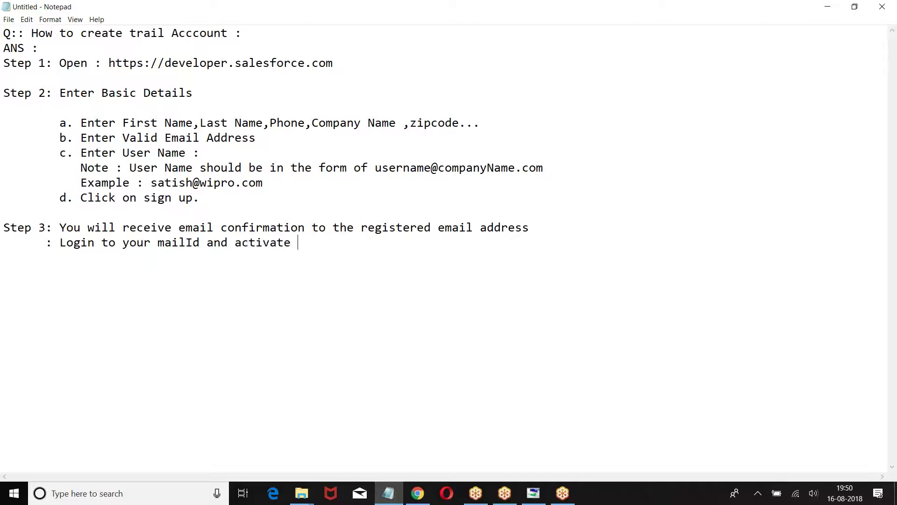
type("the account.")
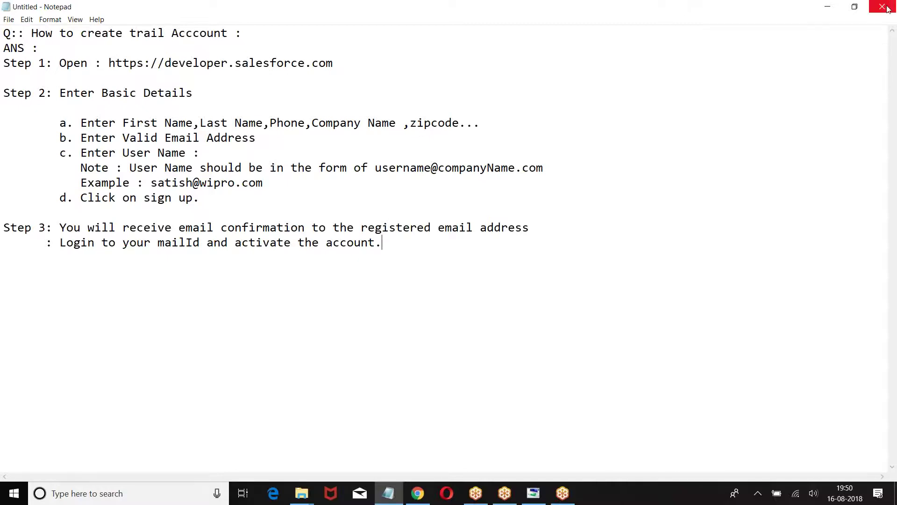
Open Gmail in a new Chrome tab and switch to the other signed-in Google account
left_click(417, 493)
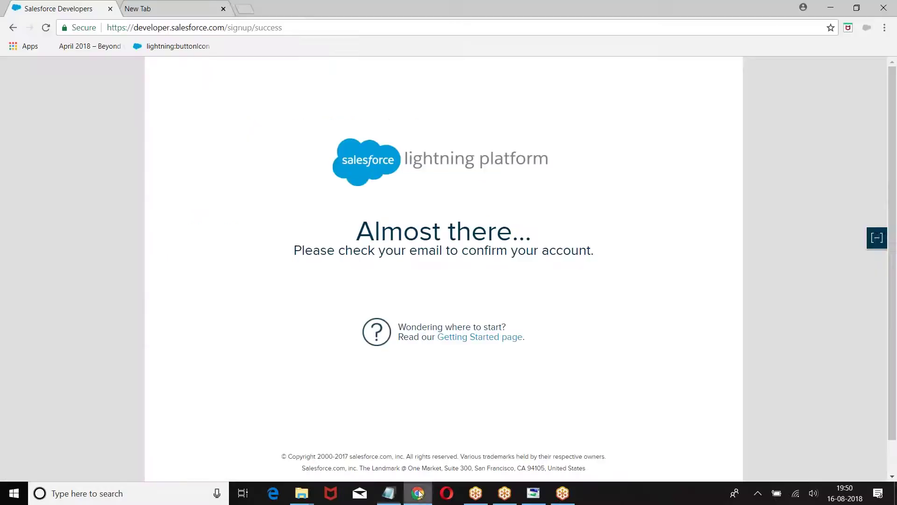
left_click(200, 12)
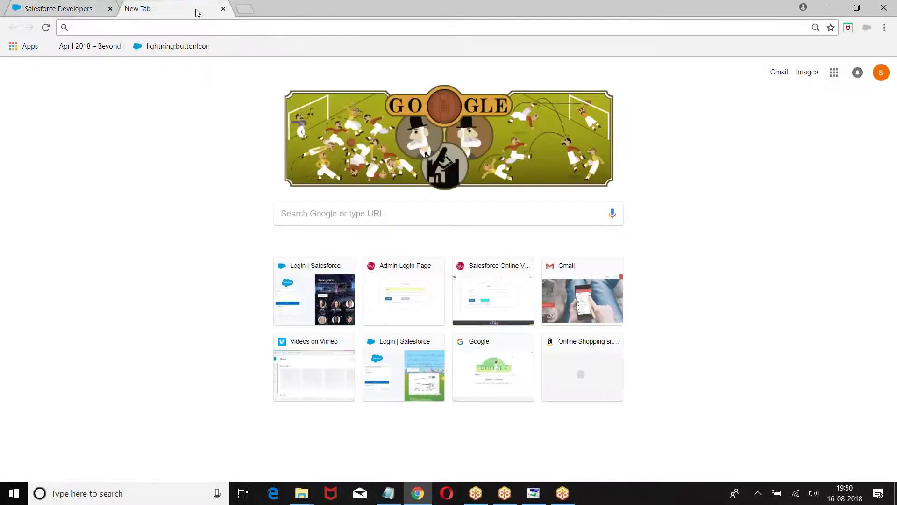
type("em")
key("BackSpace")
key("BackSpace")
type("gmail")
key("Return")
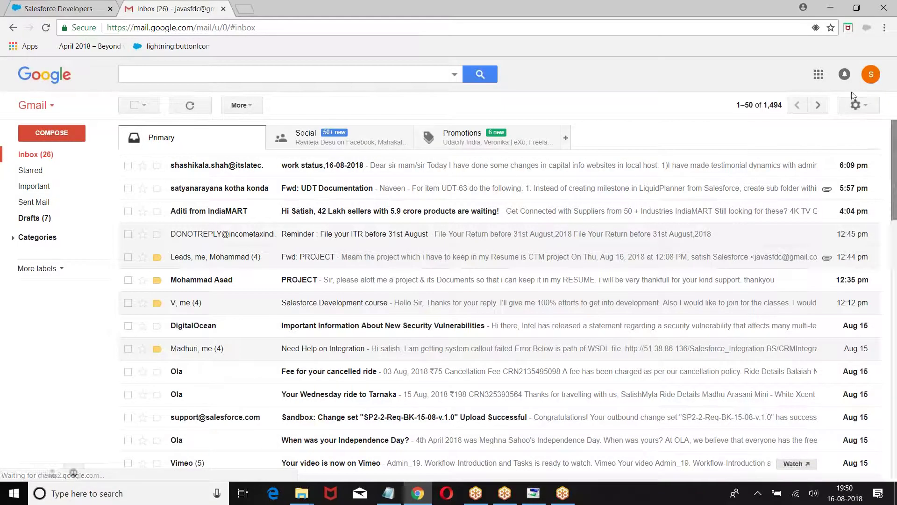
left_click(871, 76)
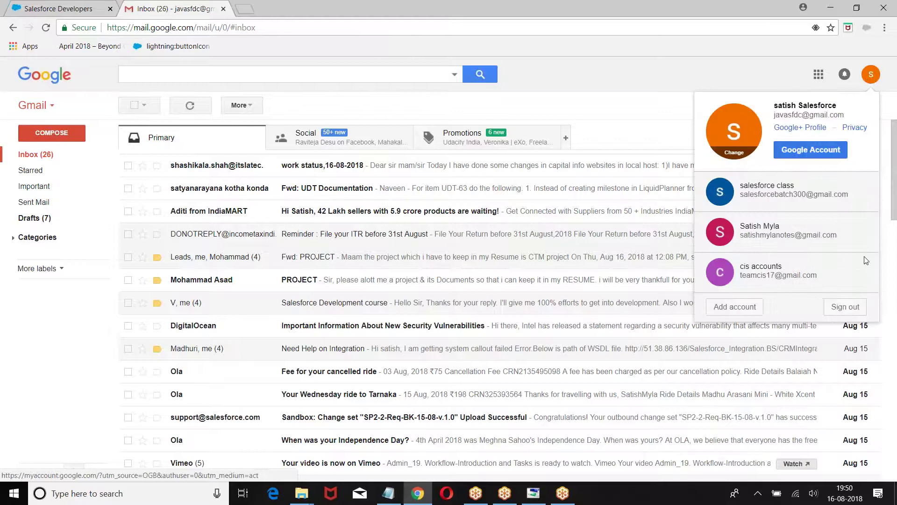
left_click(776, 191)
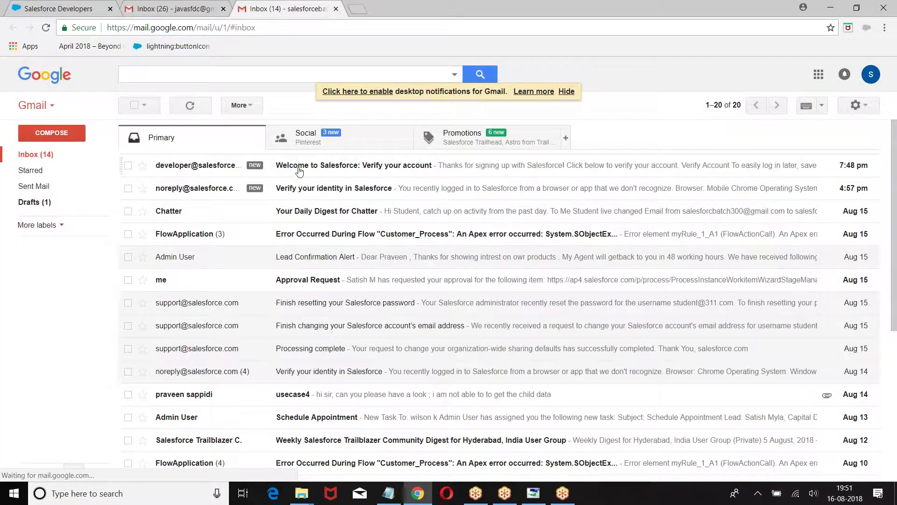
Open the 'Welcome to Salesforce: Verify your account' email and use its Verify Account link
left_click(300, 172)
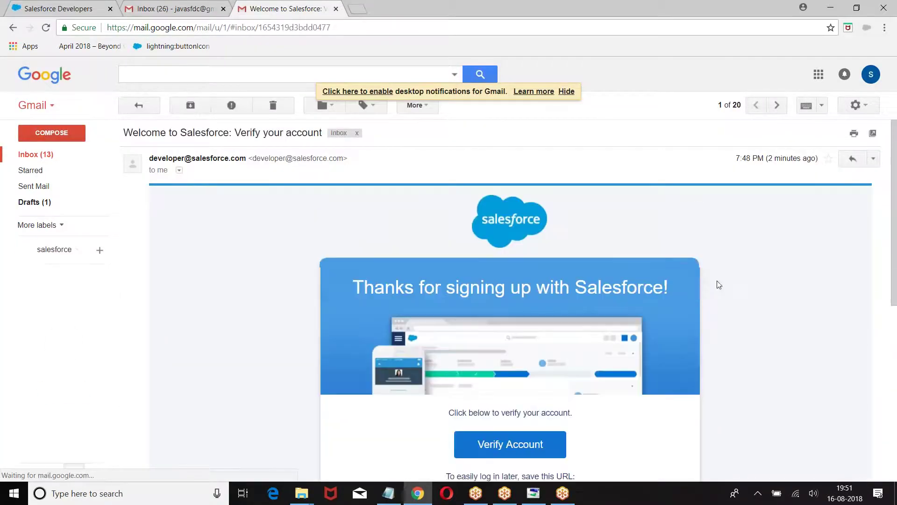
scroll(718, 285, "down", 5)
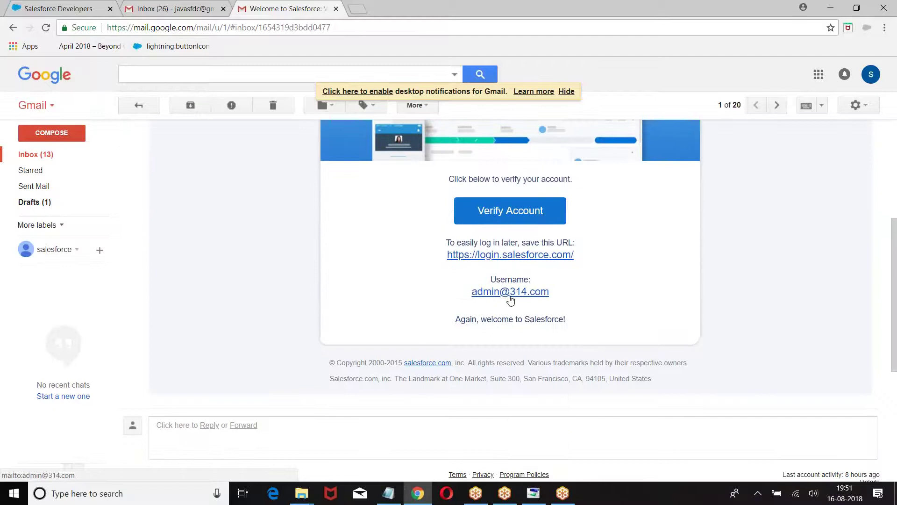
left_click(510, 216)
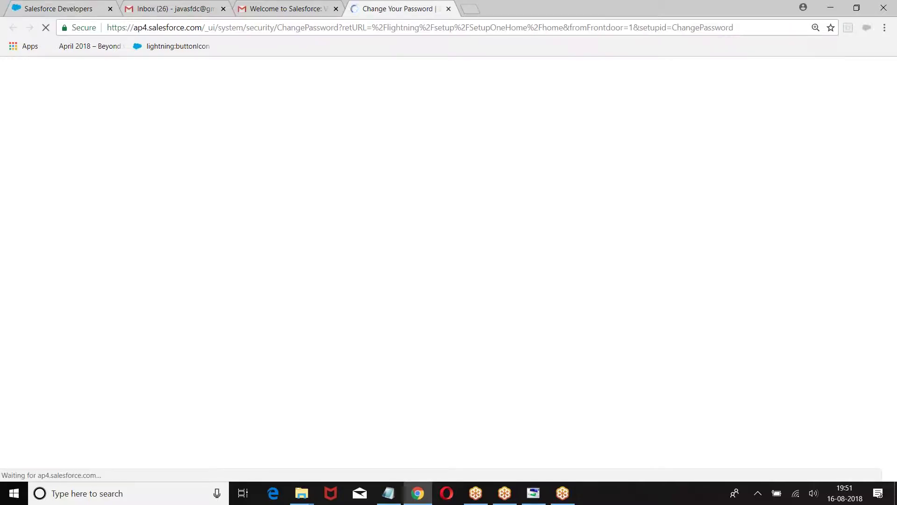
Enter a new password on the Change Your Password page
scroll(507, 280, "down", 3)
key("BackSpace")
key("BackSpace")
key("BackSpace")
key("BackSpace")
key("BackSpace")
key("BackSpace")
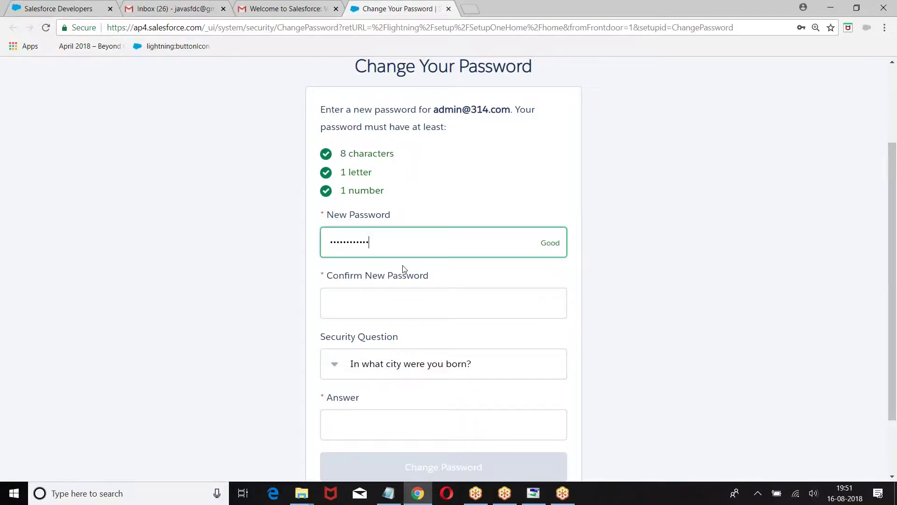
Confirm the new password, fill in the security answer, and submit the password change
left_click(353, 292)
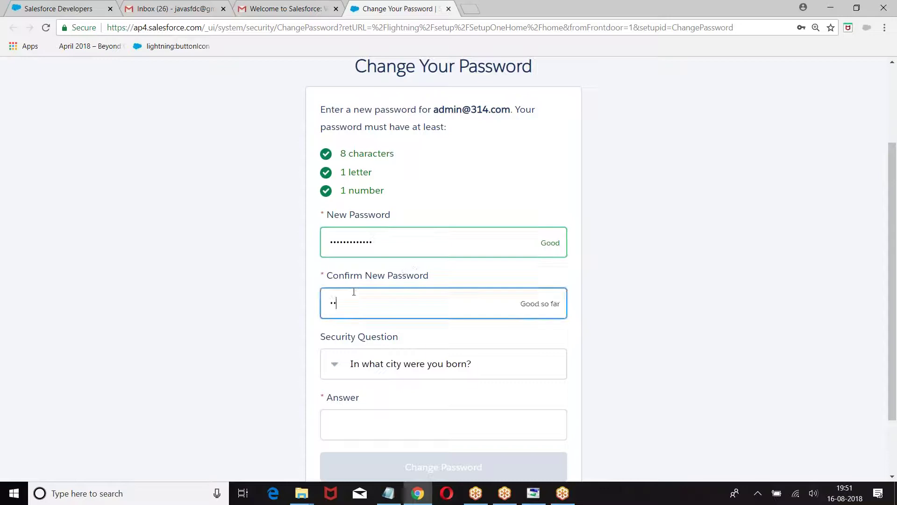
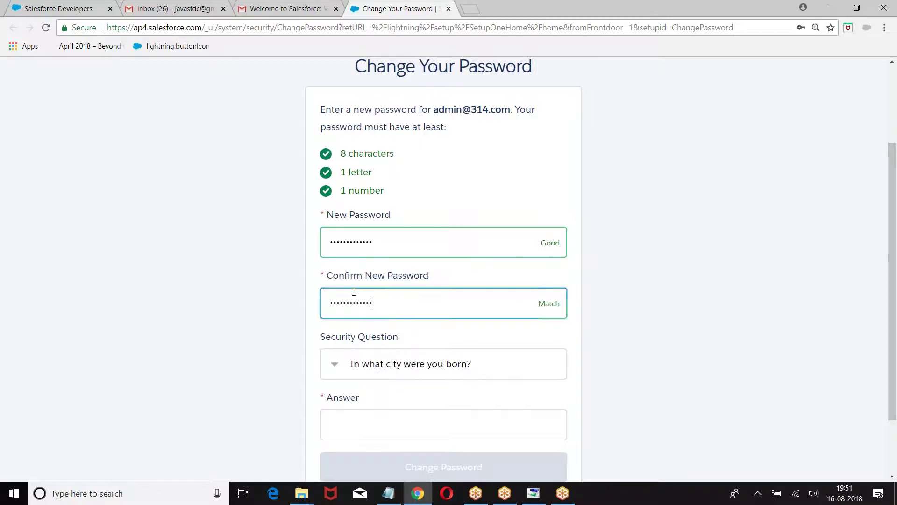
scroll(354, 293, "down", 2)
left_click(345, 344)
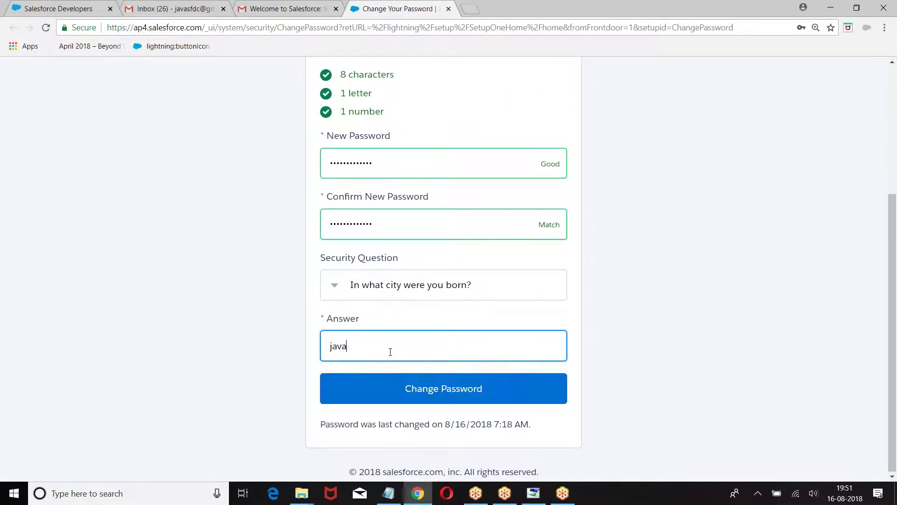
left_click(436, 389)
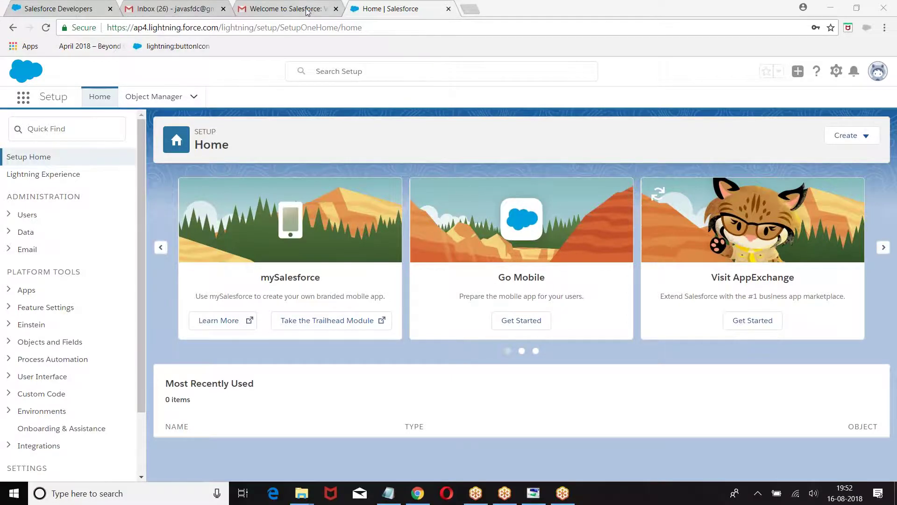
Check the Salesforce Setup Home tab, then return to the Notepad notes
left_click(292, 8)
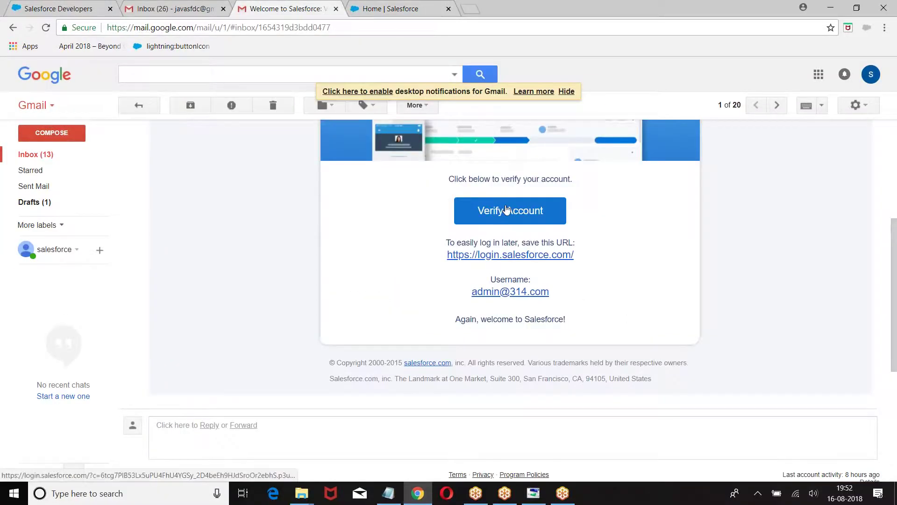
left_click(379, 11)
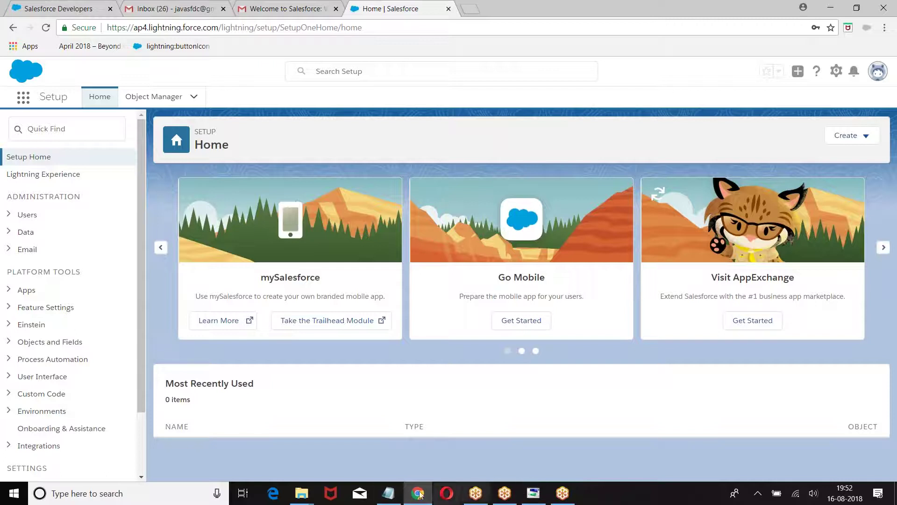
left_click(388, 493)
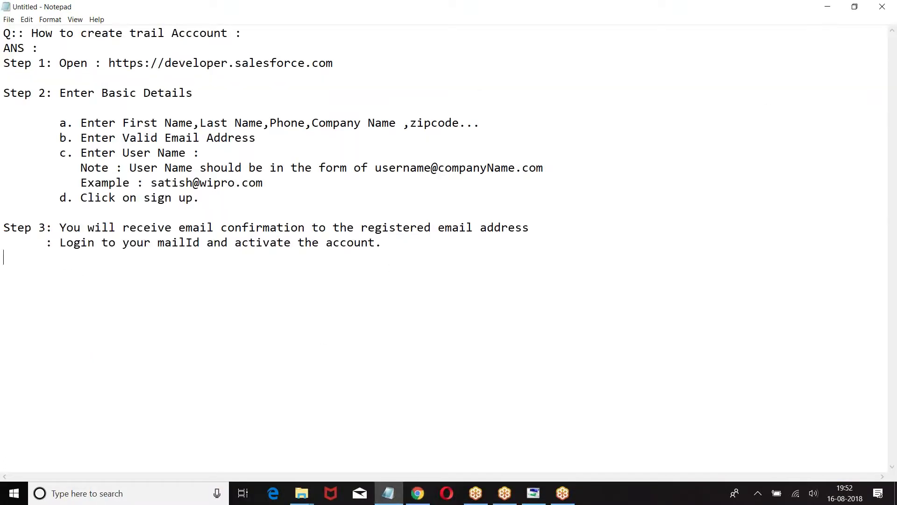
Write 'Step 4: Reset your Password and set the security question and answer' and review the notes
type("Step 4: Restt your P")
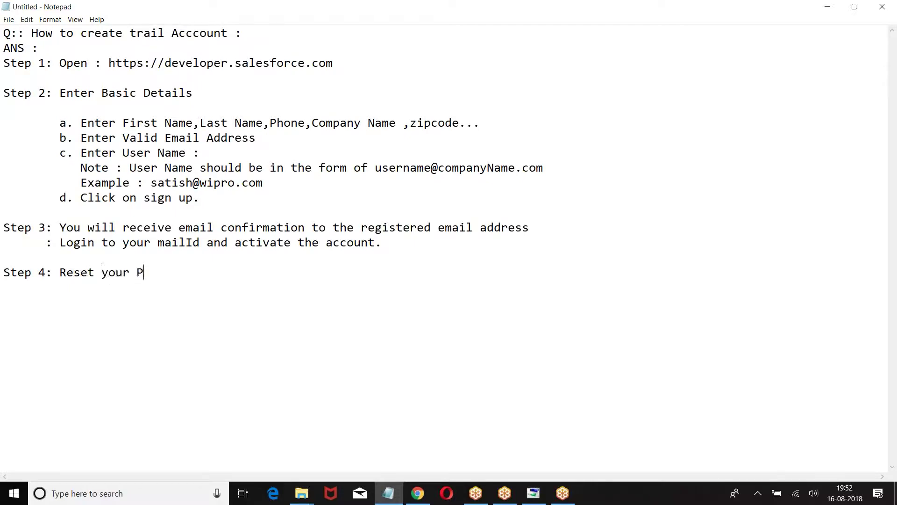
type("assword  and set the se")
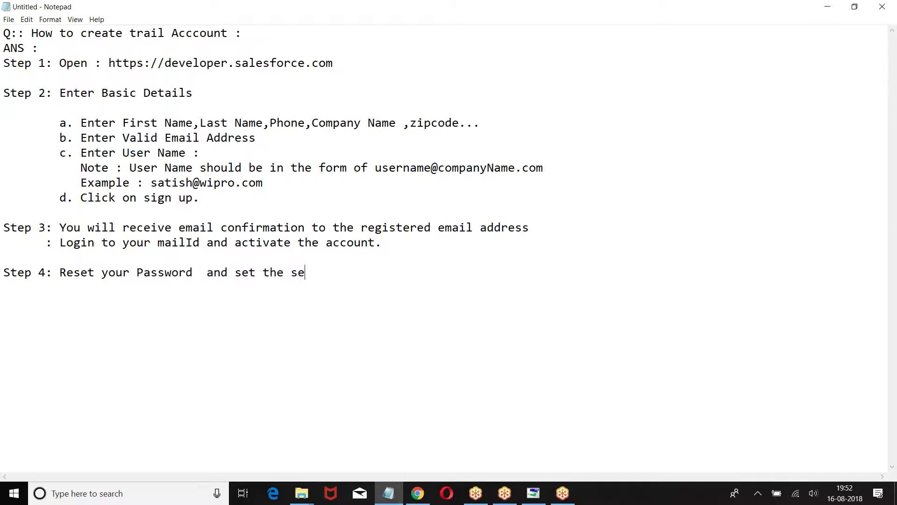
type("curity question a")
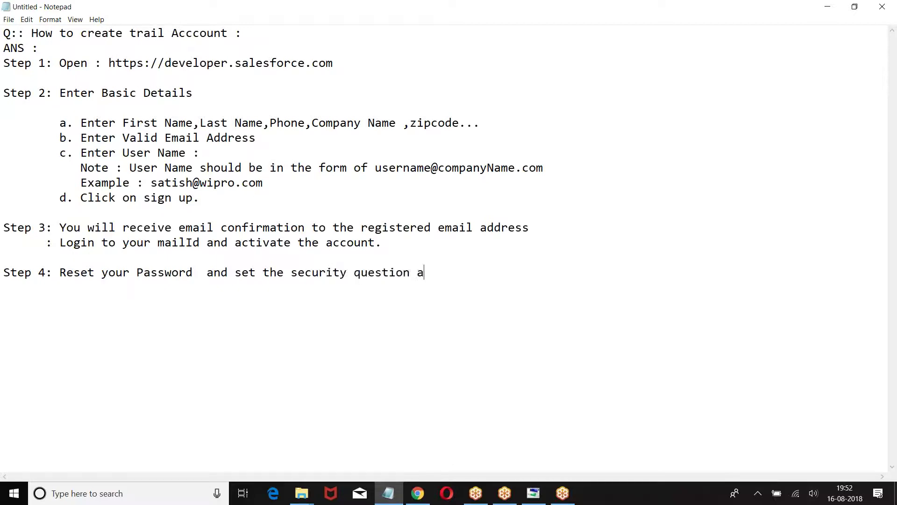
type("nd answer.")
left_click_drag(3, 34, 526, 276)
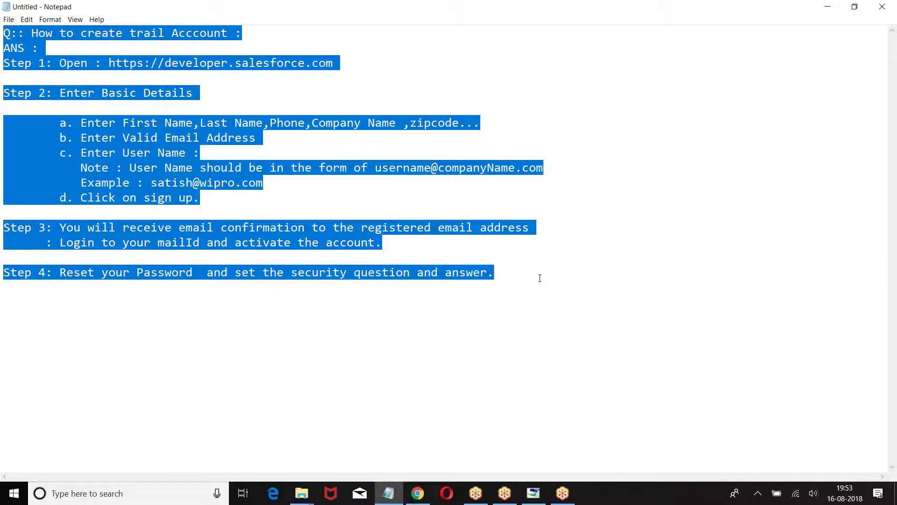
left_click(539, 278)
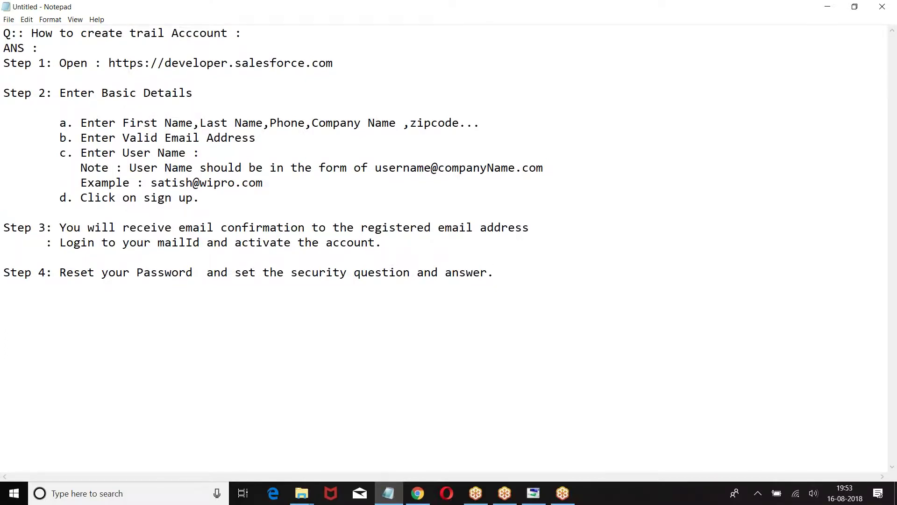
Add 'Which Environment is Given ??' answered Production Environment, noting trial accounts cannot create sandboxes
type("Q:: WH")
key("BackSpace")
type("hich")
key("BackSpace")
key("BackSpace")
type("ich edit")
key("BackSpace")
key("BackSpace")
key("BackSpace")
key("BackSpace")
type("Environment ")
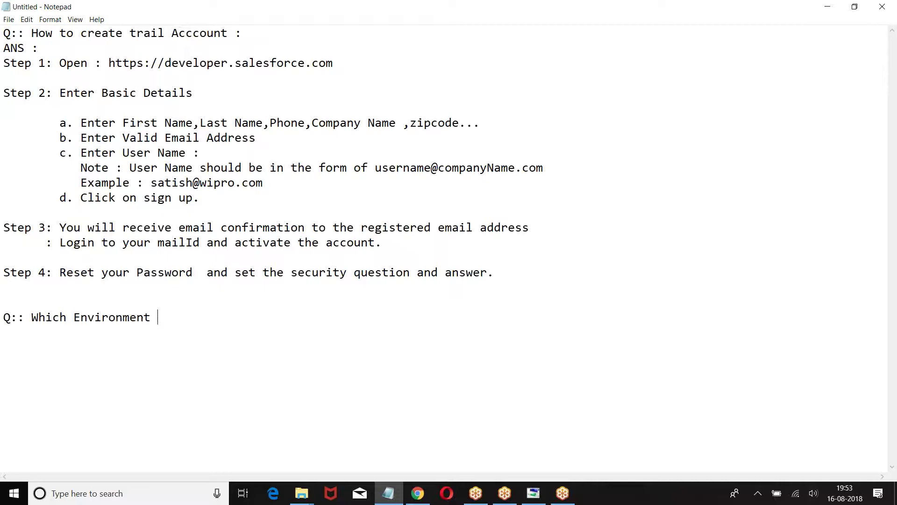
type("is Given ??")
key("Return")
type("ANS : Production Environment  ")
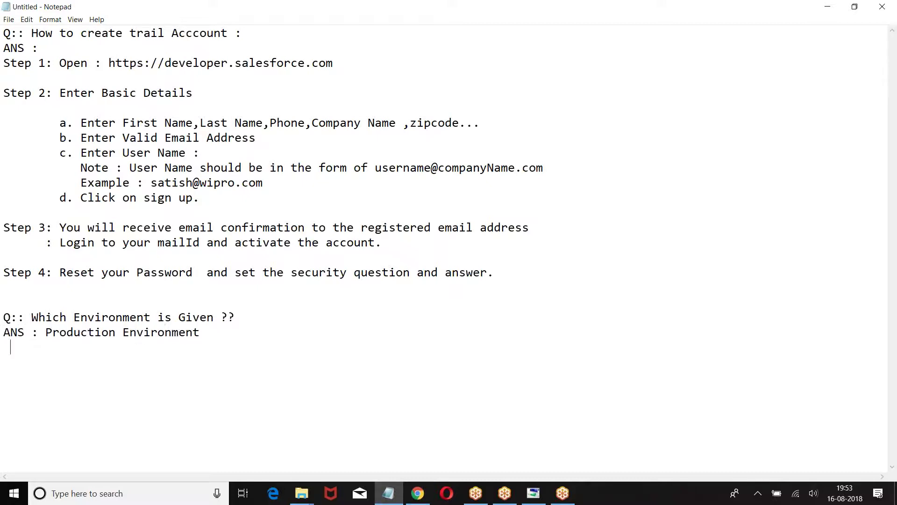
type("     Note : You cannot create sand")
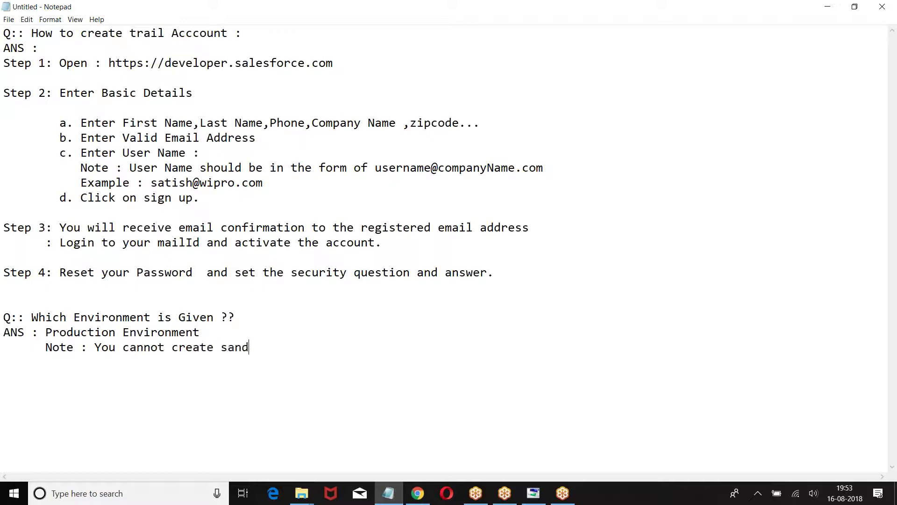
type("boxes from trail account.")
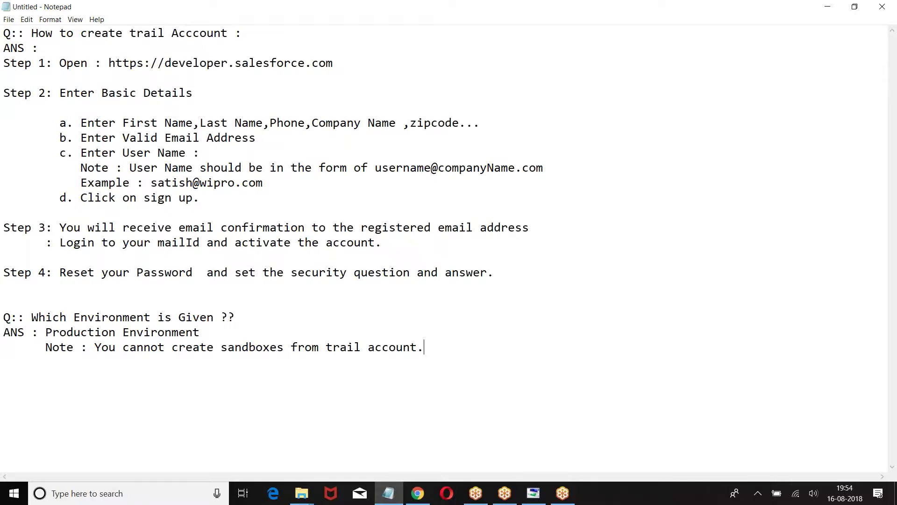
Add 'Which edition is given to you ??' with the answer Developer Edition
key("Return")
type("Q:: Which")
key("BackSpace")
key("BackSpace")
type("ich edition is given to you ??")
key("Return")
type("ANS : Developer Edition")
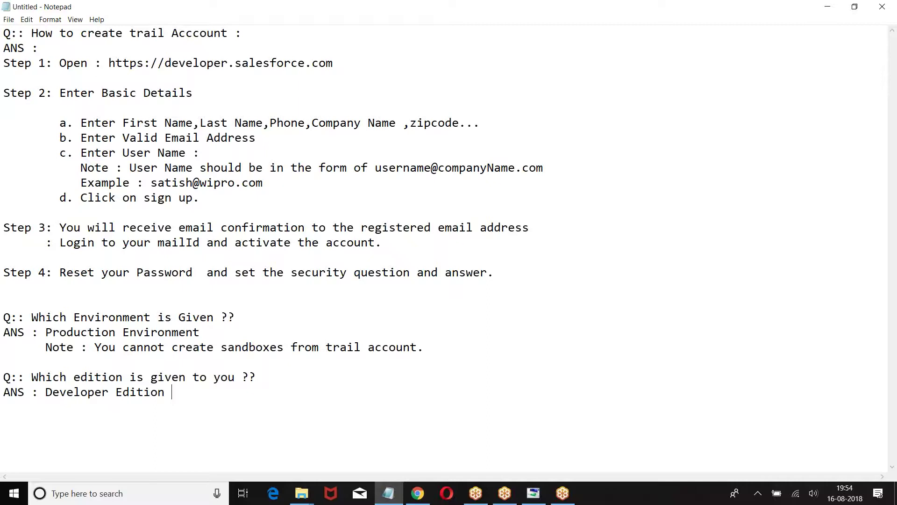
Begin the next question with 'Q:: How many' on a new line
key("Return")
key("Return")
type("Q:: How many")
key("Return")
key("Return")
key("Return")
key("Return")
key("Return")
key("Return")
key("Return")
key("Return")
key("Return")
key("Return")
key("Return")
key("Return")
key("Return")
scroll(189, 281, "up", 2)
Finish the question 'How many licenses they have given ??' and start its ANS line
left_click(101, 321)
type("licne")
key("BackSpace")
key("BackSpace")
type("enses they have given ??")
key("Return")
type("ANS :")
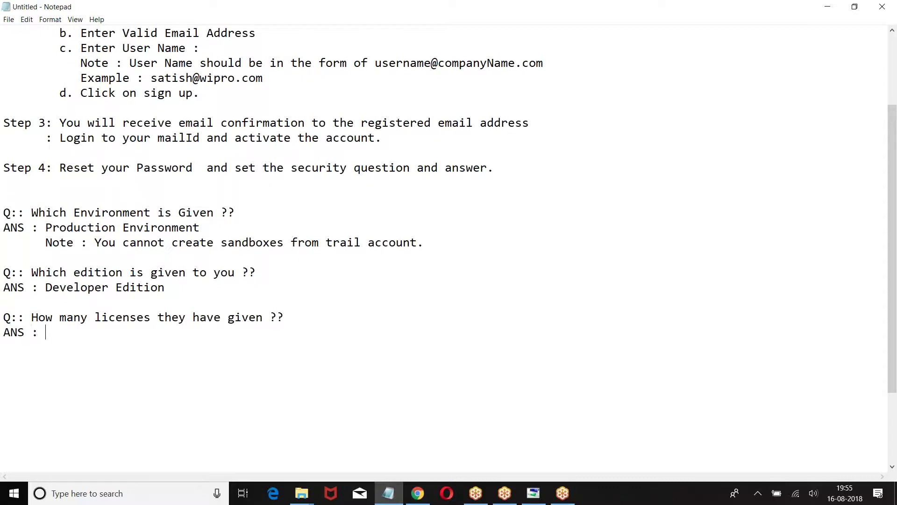
left_click(882, 468)
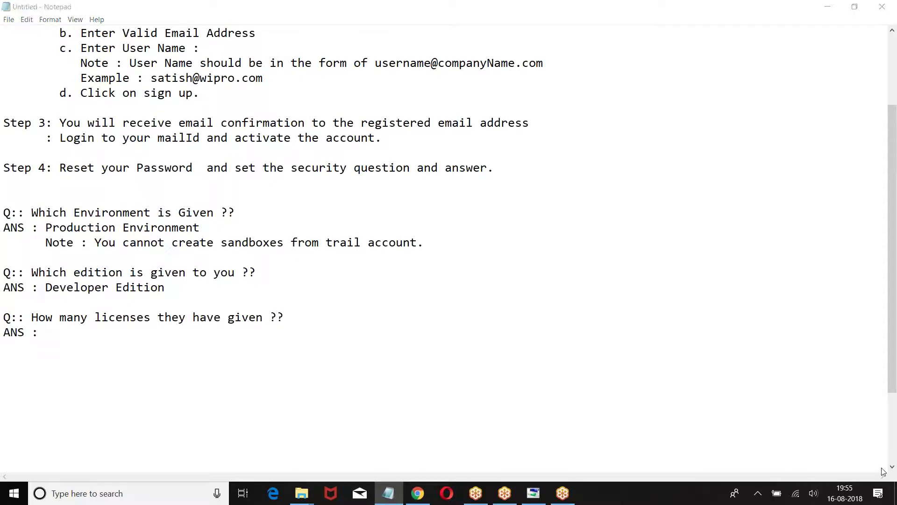
left_click(883, 471)
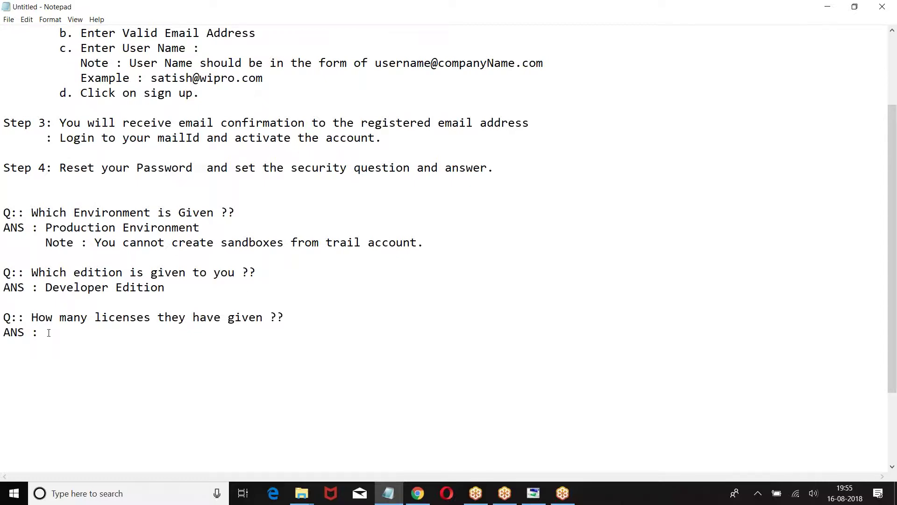
List Salesforce: 2 Licenses and Salesforce Platform: 3 Licenses with aligned colons
type("Salesforce  :")
key("BackSpace")
key("BackSpace")
type(": 2 License")
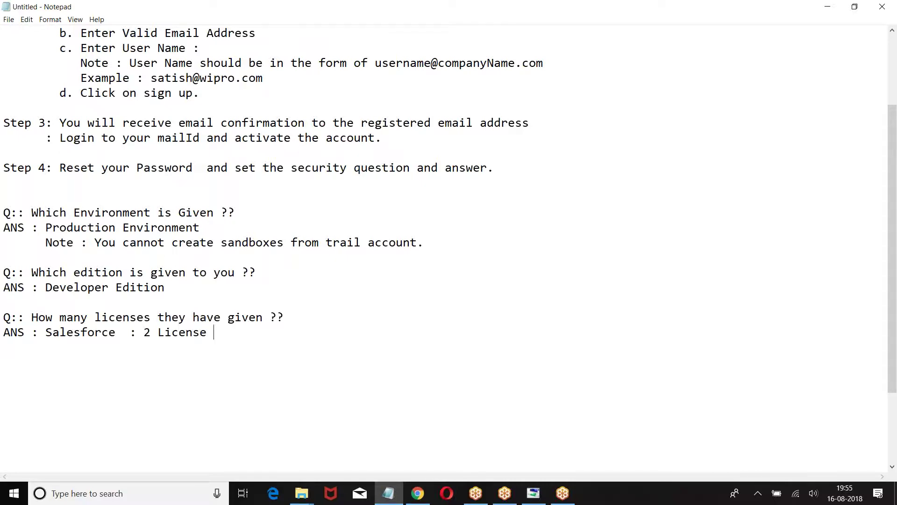
key("BackSpace")
type("s")
key("Return")
key("BackSpace")
type("Salesfoc")
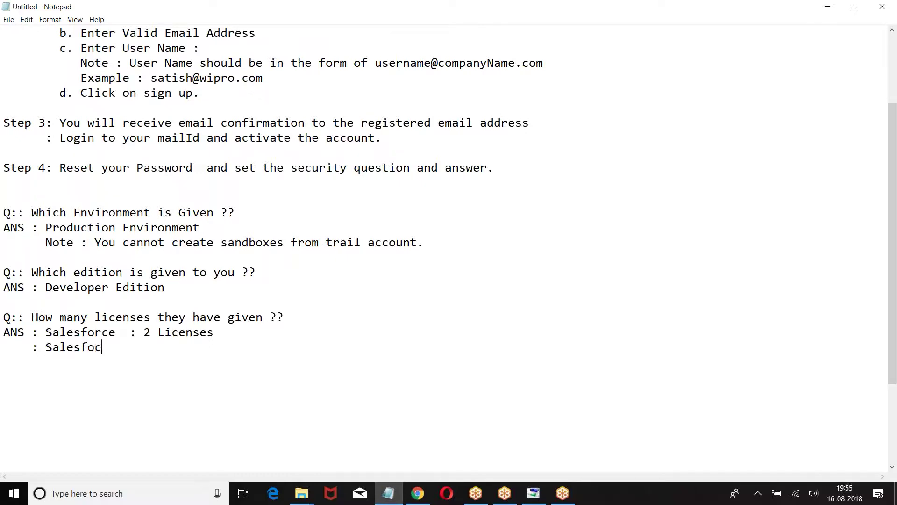
key("BackSpace")
type("rce Platform")
key("BackSpace")
key("BackSpace")
type("orm : 3 Licenese")
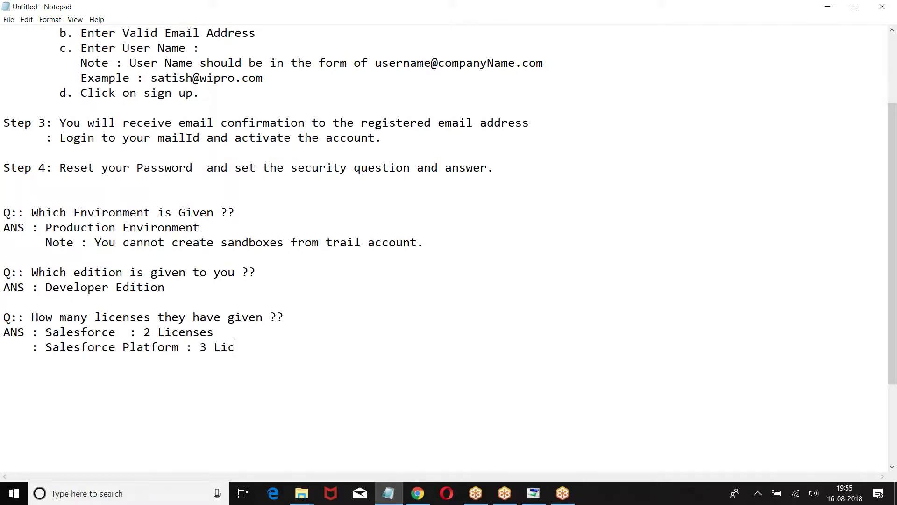
left_click(130, 331)
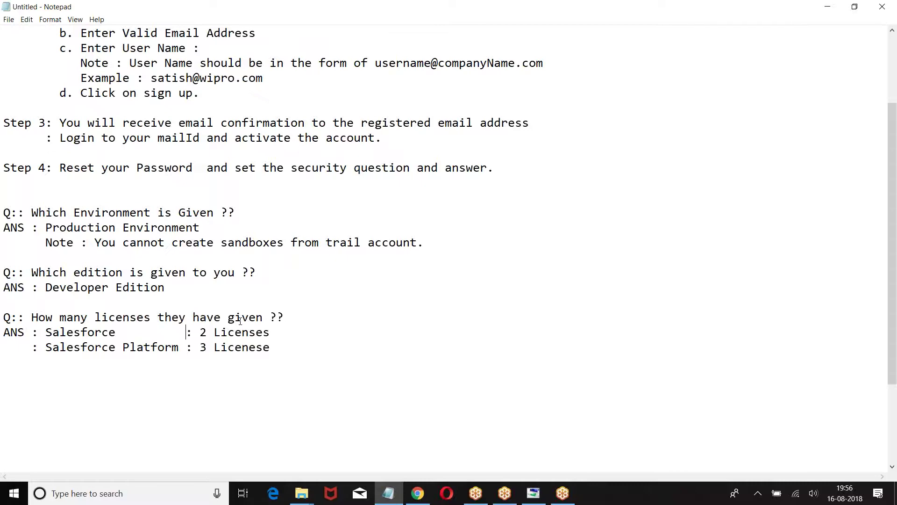
Add the question 'What is the instance of your server??'
key("Return")
key("Return")
type("Q:: What is the instance of your server??")
key("Return")
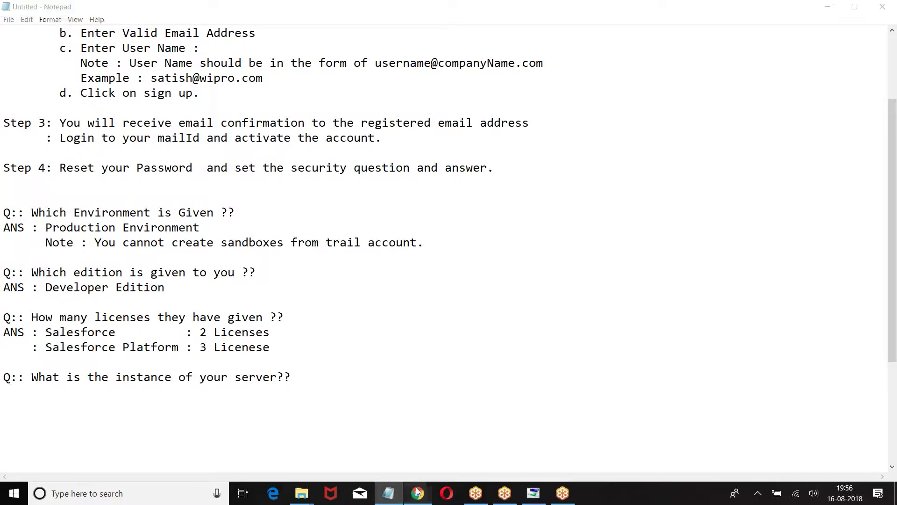
Check the server instance in the browser URL and answer it as ap4
left_click(417, 493)
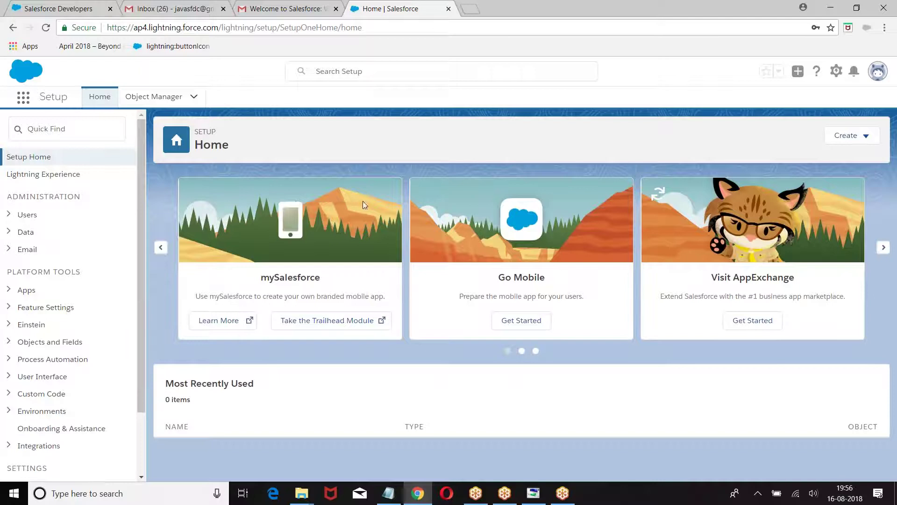
left_click(388, 493)
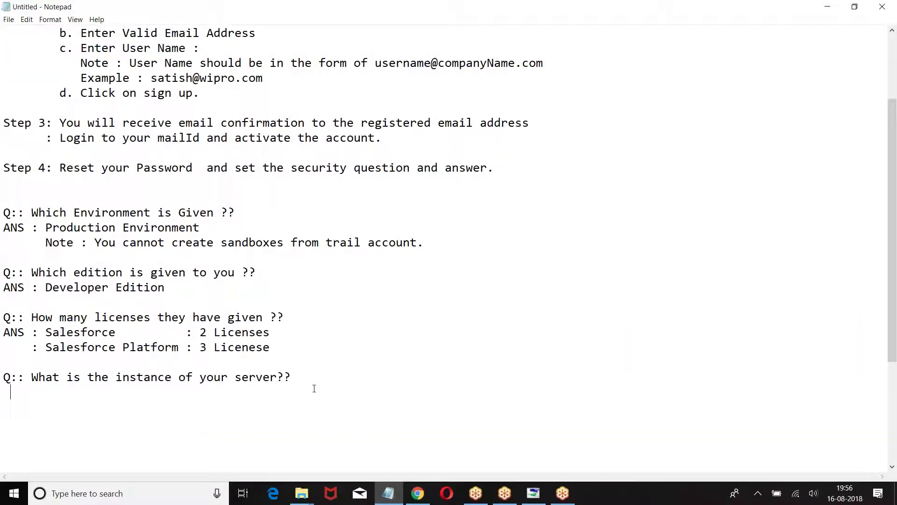
key("BackSpace")
key("BackSpace")
type("ANS  : ap4")
key("Return")
key("Return")
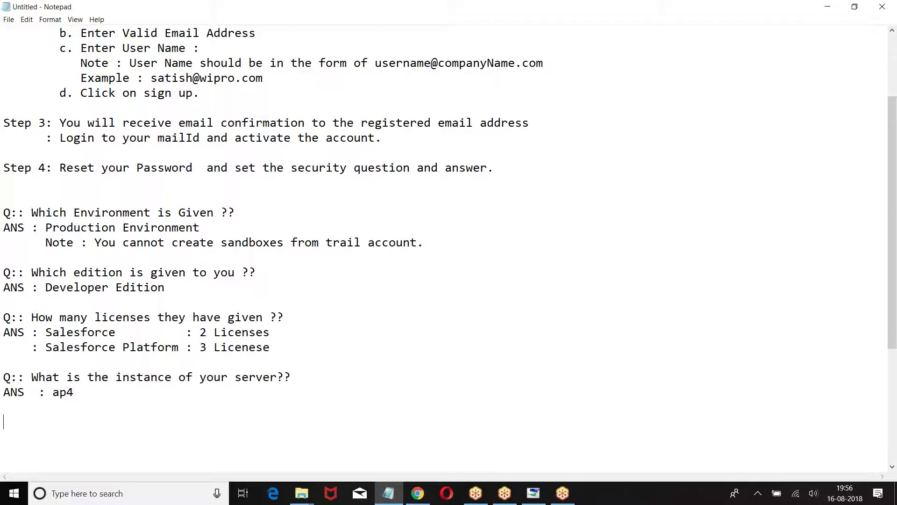
Add 'Production will be on which server' answered with ap, na, eu
type("Q:: Production will be on")
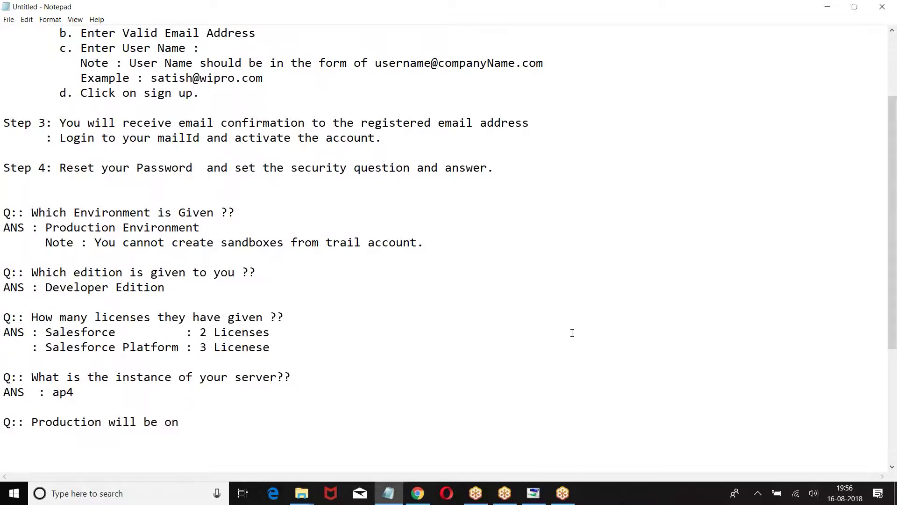
scroll(572, 332, "down", 5)
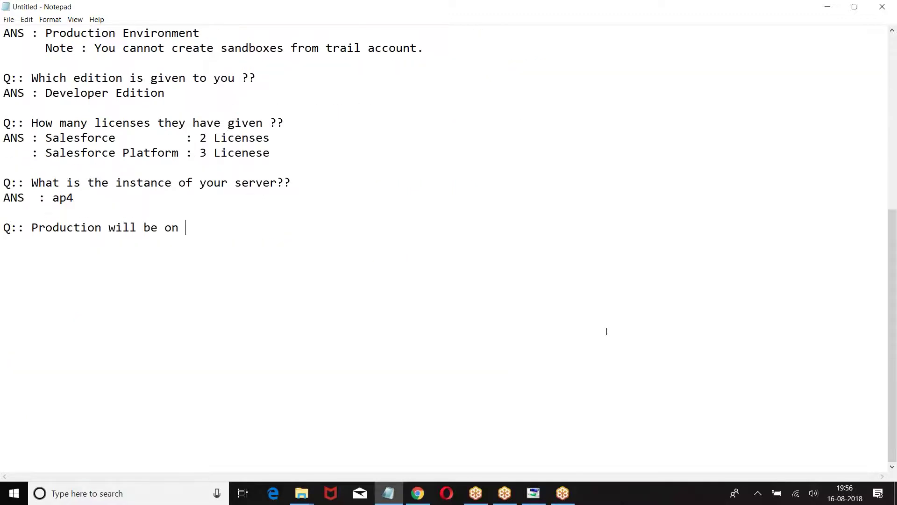
key("BackSpace")
type("which server")
key("Return")
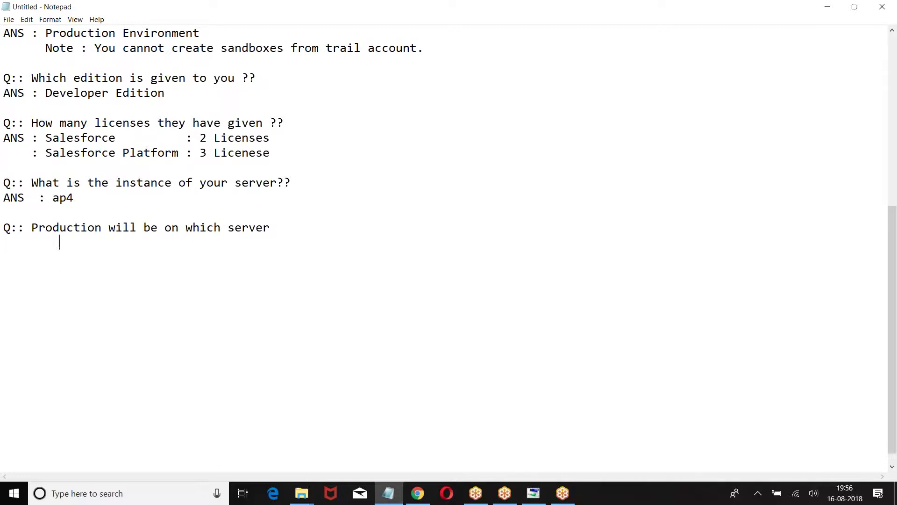
key("Tab")
type("ap ,na")
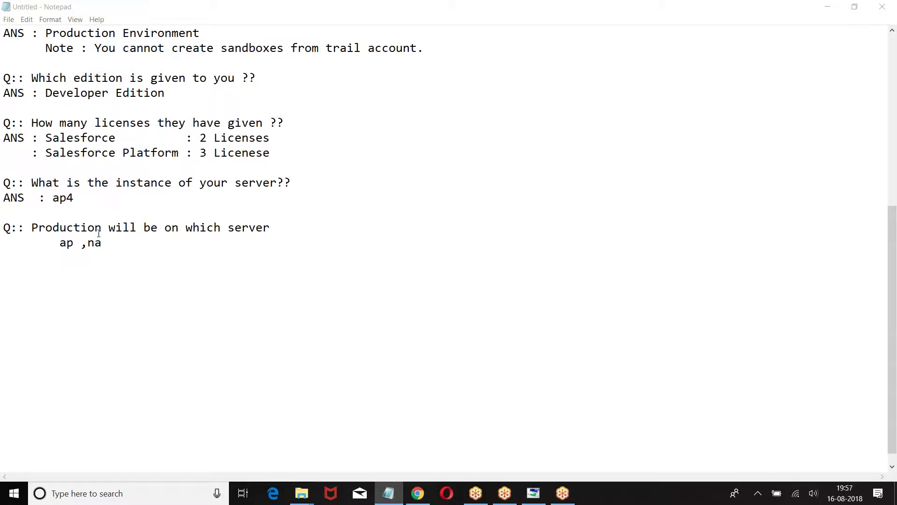
left_click(119, 246)
type(",EU")
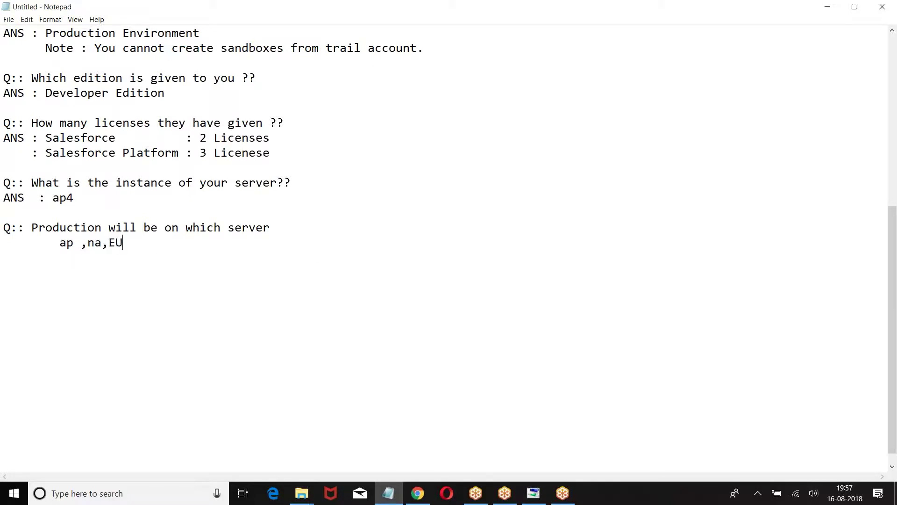
left_click(76, 244)
left_click(123, 242)
key("BackSpace")
key("BackSpace")
type("eu")
key("Return")
key("Return")
Add 'Sandboxes are going to be on which server ??' answered CS
key("Tab")
key("BackSpace")
type("Q:: Sad")
key("BackSpace")
type("ndb")
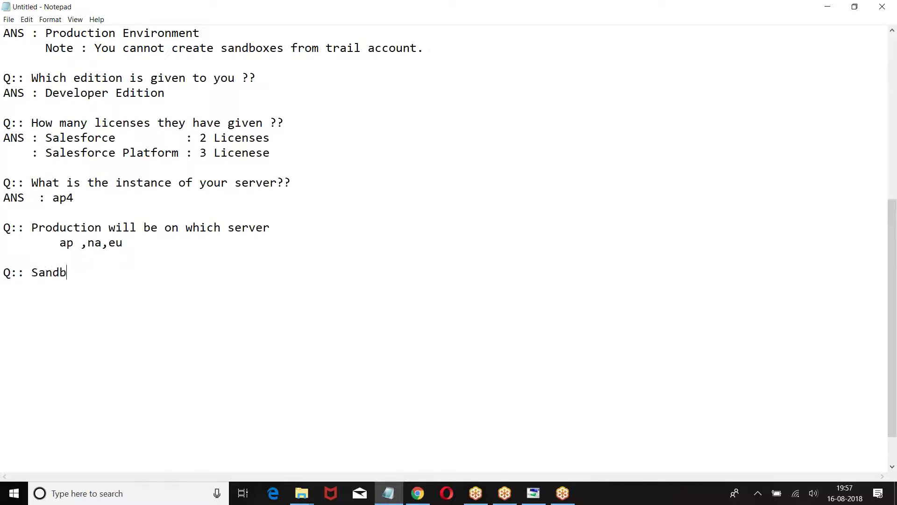
type("oxes argon")
key("BackSpace")
key("BackSpace")
key("BackSpace")
type("e going to ")
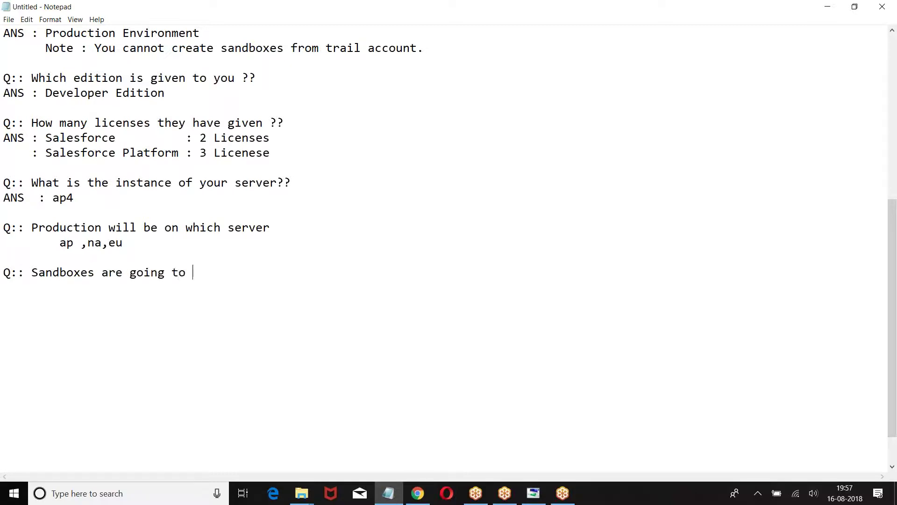
type("be on which server ??")
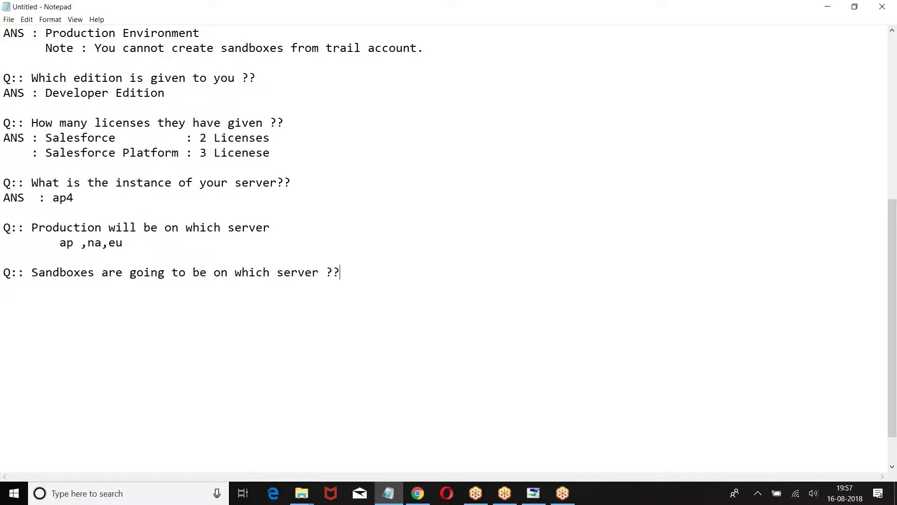
key("Return")
type("ANS : CS")
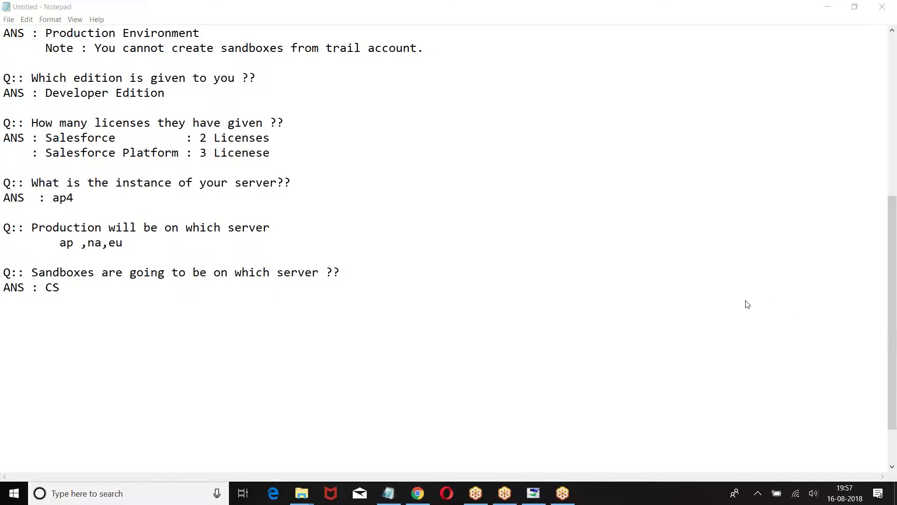
left_click(100, 301)
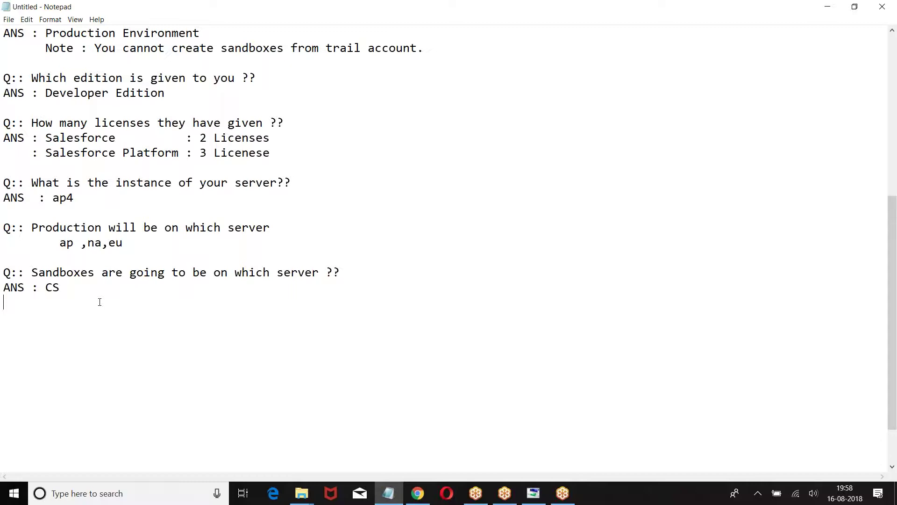
Add 'Which version of salesforce you are using ??' with the answer summer 18
key("Return")
type("Q:: ")
type("Hw")
key("BackSpace")
key("BackSpace")
type("Which edition of")
key("BackSpace")
key("BackSpace")
key("BackSpace")
key("BackSpace")
key("BackSpace")
key("BackSpace")
type("on salesforce")
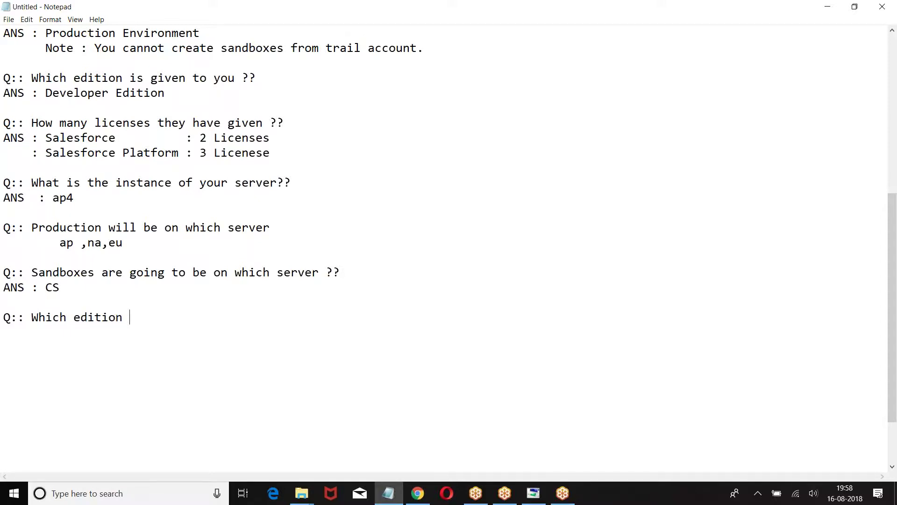
key("BackSpace")
key("BackSpace")
key("BackSpace")
key("BackSpace")
key("BackSpace")
key("BackSpace")
key("BackSpace")
key("BackSpace")
key("BackSpace")
key("BackSpace")
key("BackSpace")
key("BackSpace")
key("BackSpace")
key("BackSpace")
key("BackSpace")
key("BackSpace")
key("BackSpace")
key("BackSpace")
key("BackSpace")
type("version f s")
key("BackSpace")
key("BackSpace")
key("BackSpace")
type("of salesforce yo a")
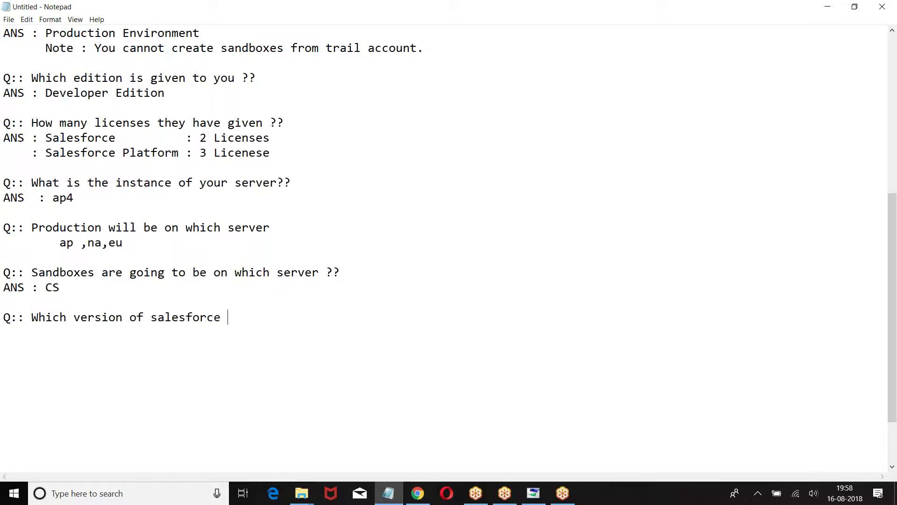
key("BackSpace")
key("BackSpace")
key("BackSpace")
type("u are using ??")
key("Return")
type("A")
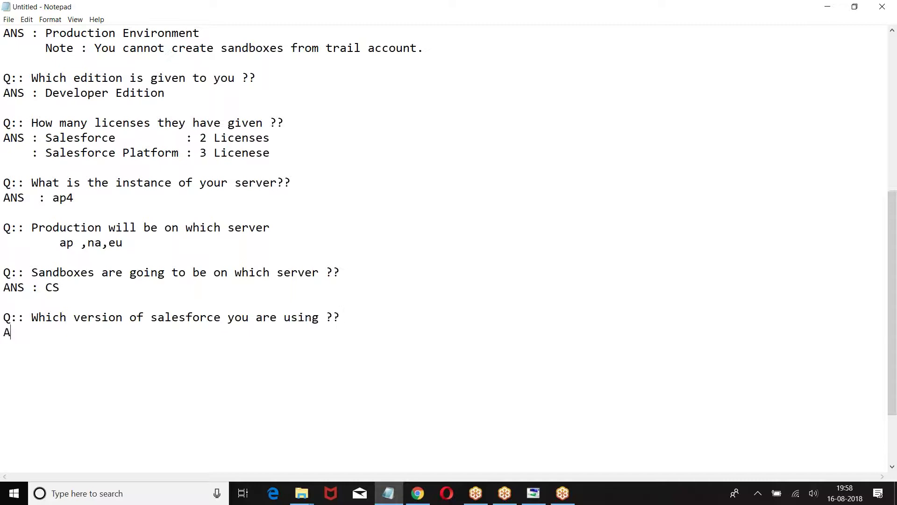
type("NS : summer 18")
Add a question on the UIs in Salesforce, answered Classic, Lightning
key("Return")
key("Return")
type("A")
key("BackSpace")
type("Q")
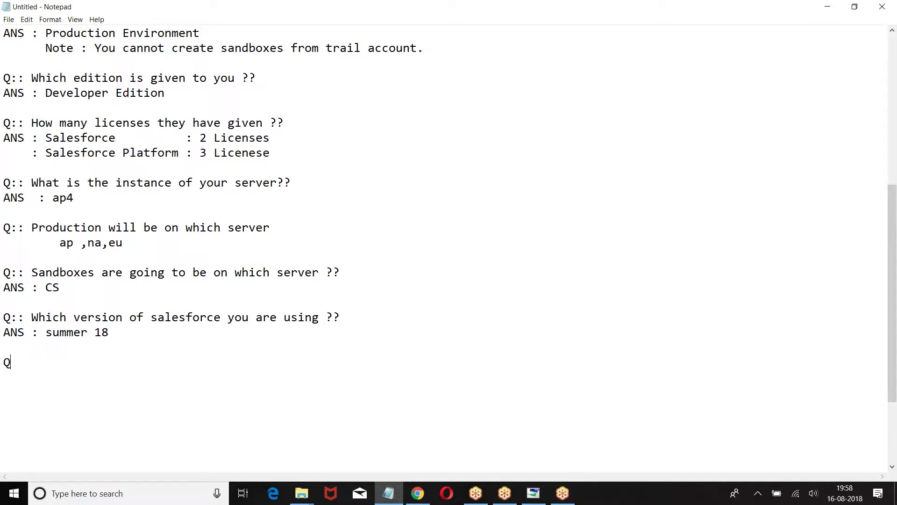
type(":: Hown")
key("BackSpace")
type("v")
key("BackSpace")
type("UI we have in salesforce ??")
key("Return")
type("ANS : Classic ,Lighnint")
key("BackSpace")
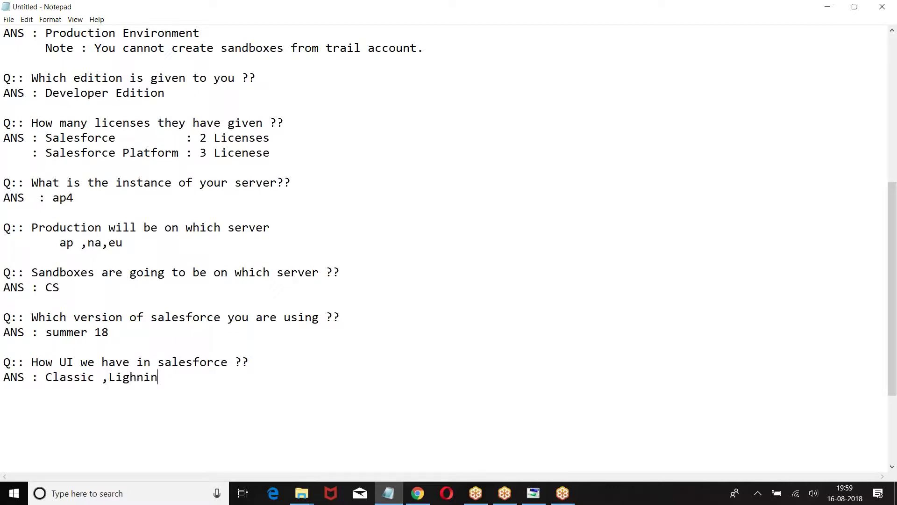
type("g")
scroll(234, 310, "down", 2)
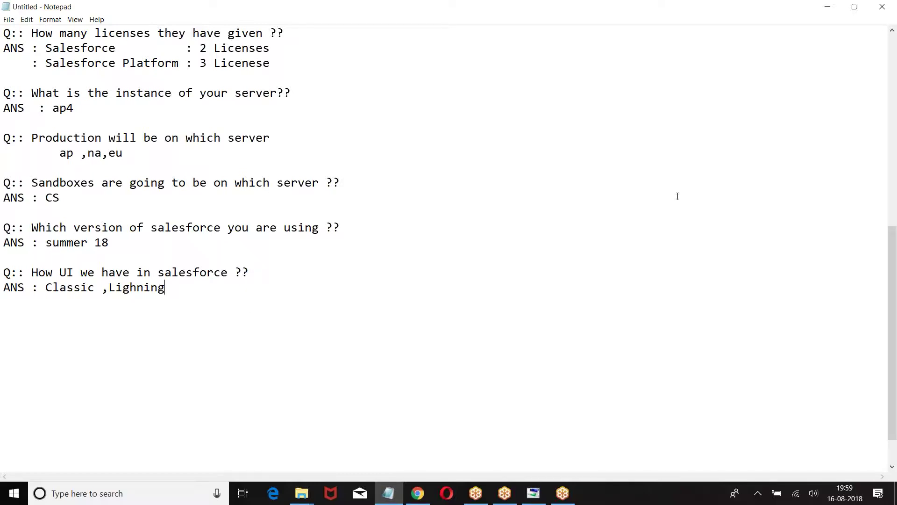
In the browser, check the App Launcher, then switch to Salesforce Classic from the profile menu
left_click(458, 440)
left_click(418, 493)
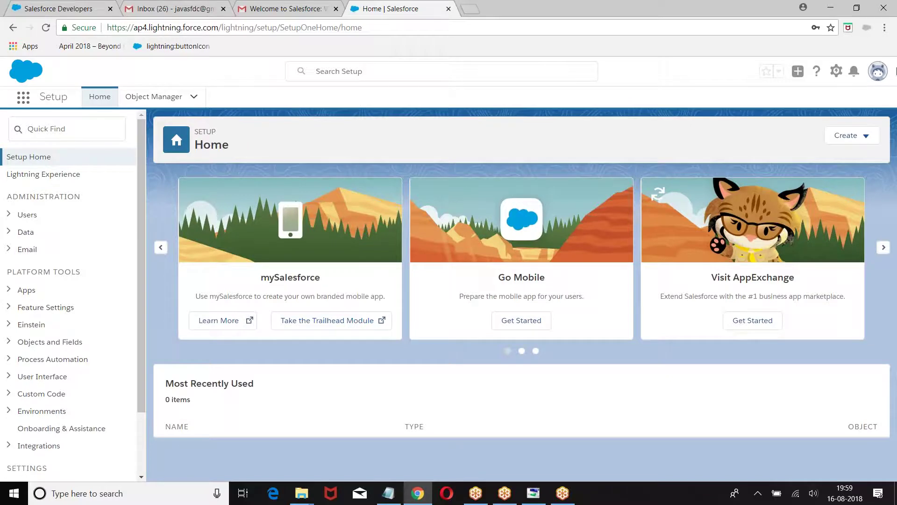
left_click(24, 98)
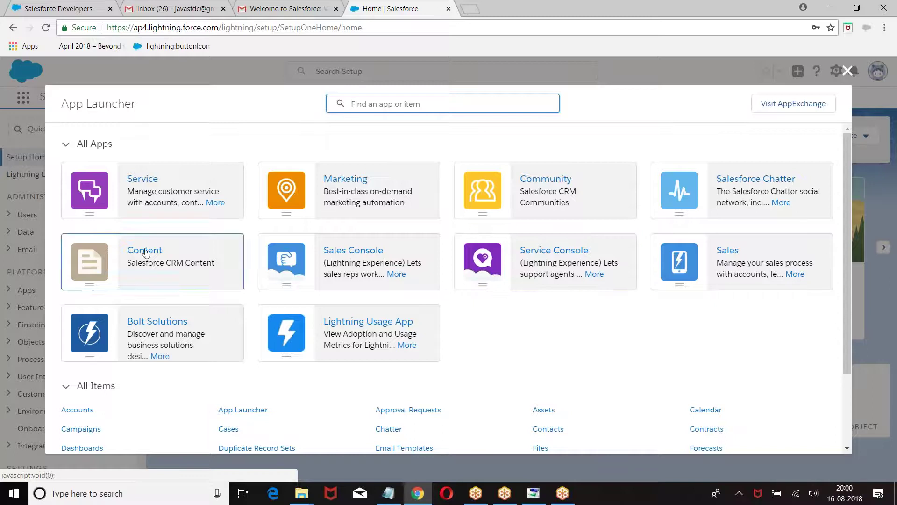
left_click(847, 71)
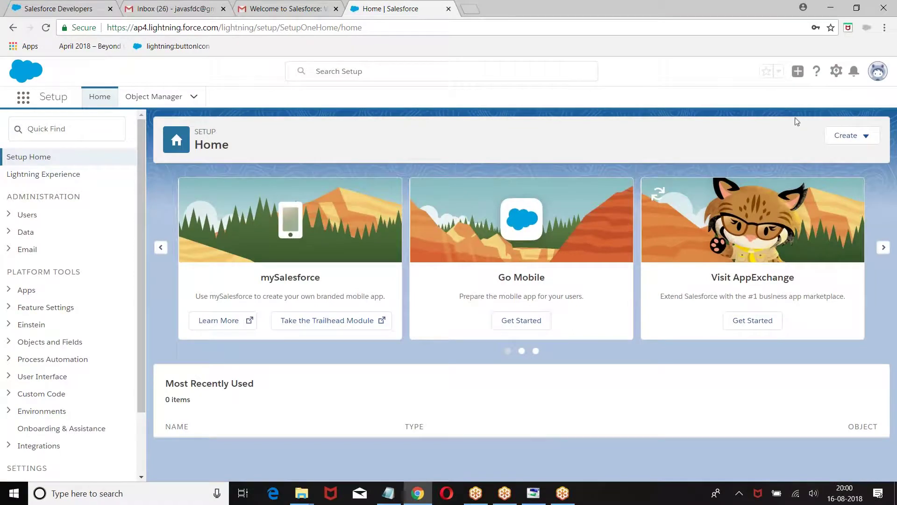
left_click(23, 98)
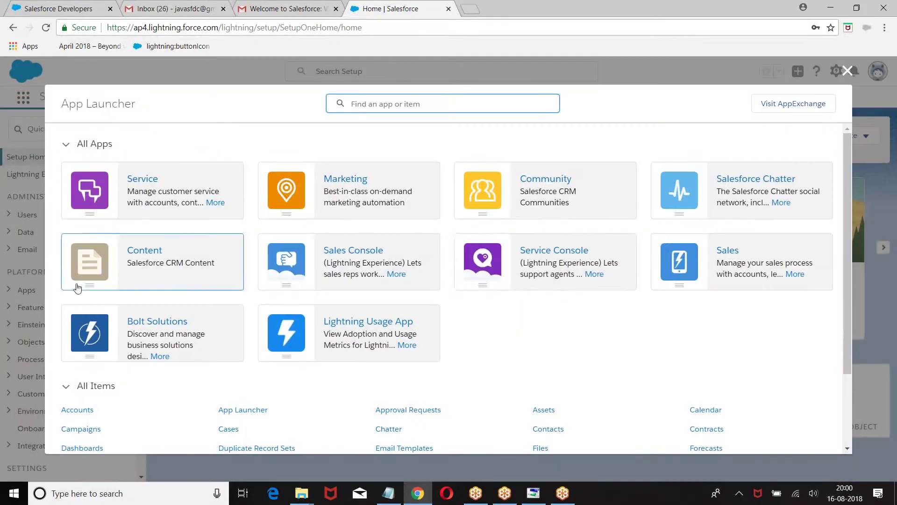
left_click(847, 71)
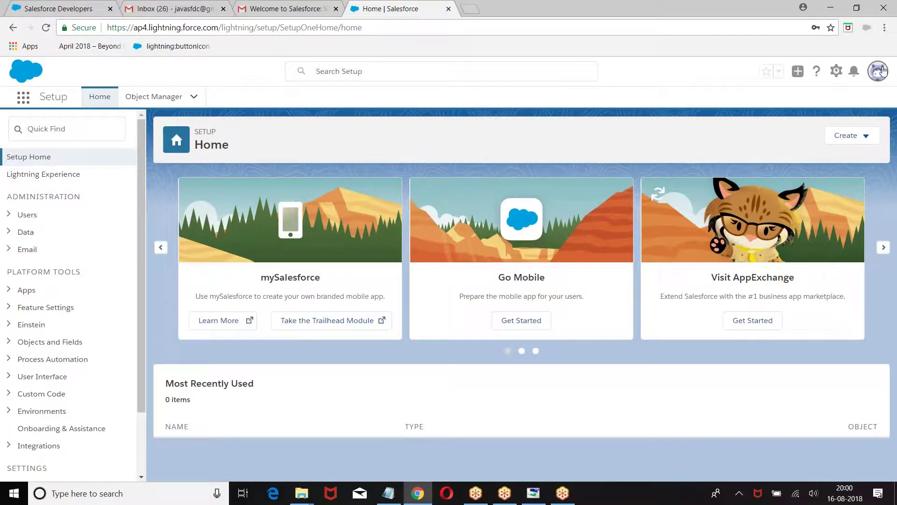
left_click(878, 71)
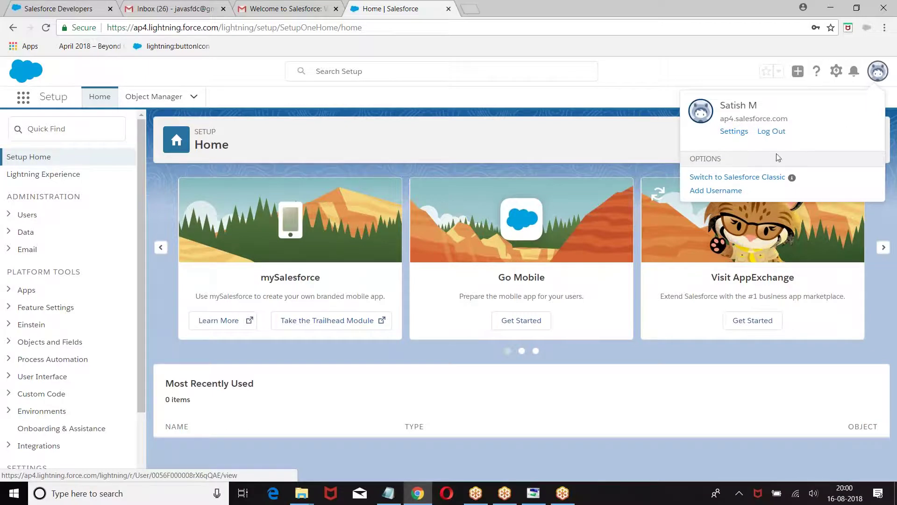
left_click(711, 178)
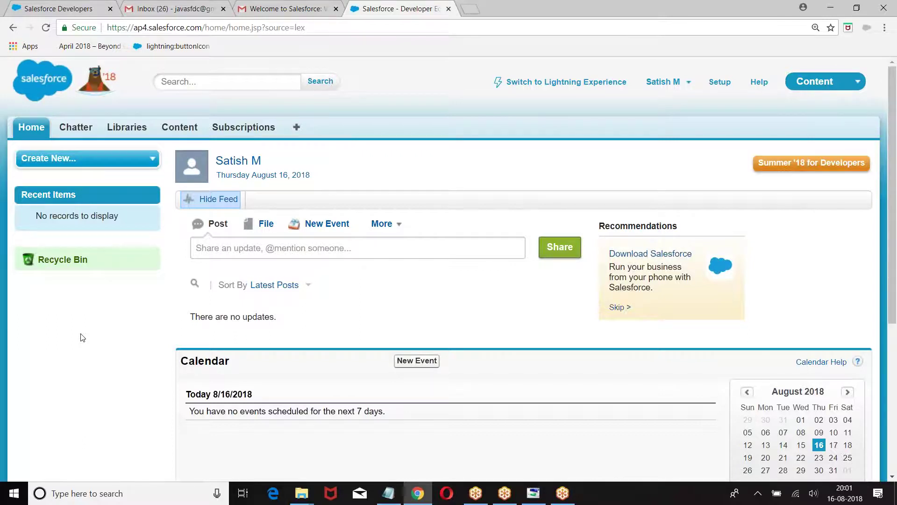
Switch to the Sales app, open Setup, and dismiss the tour popup and Lightning banner
left_click(841, 83)
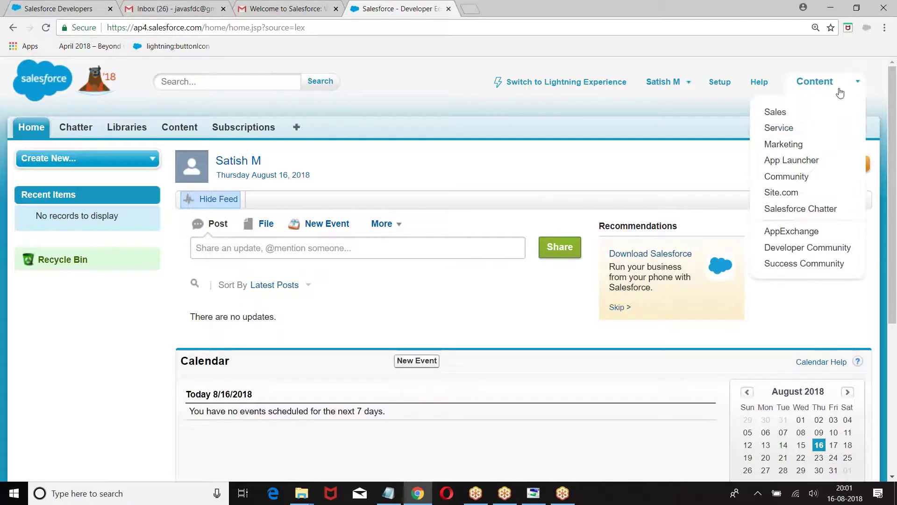
left_click(780, 112)
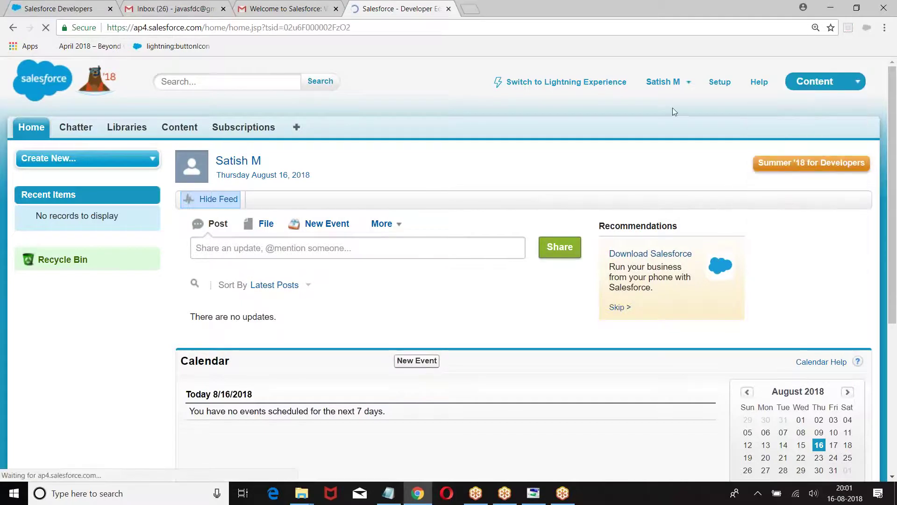
left_click(851, 83)
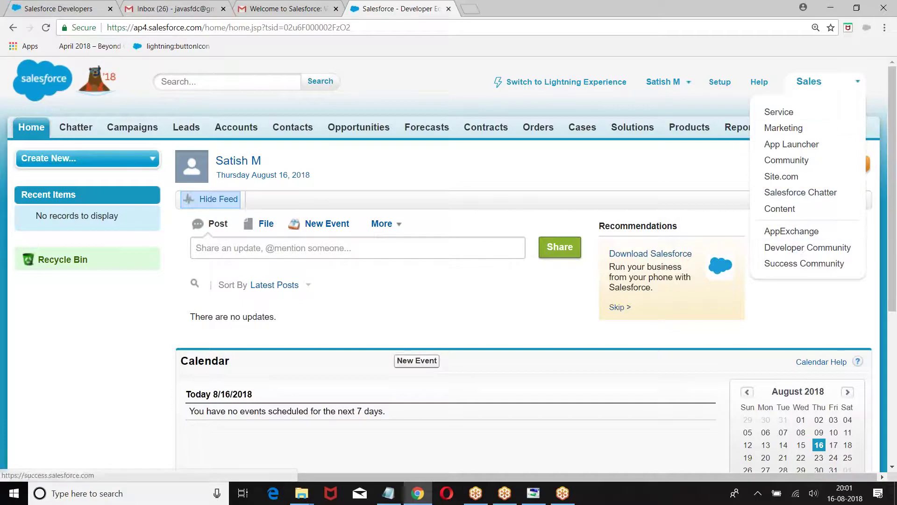
left_click(402, 95)
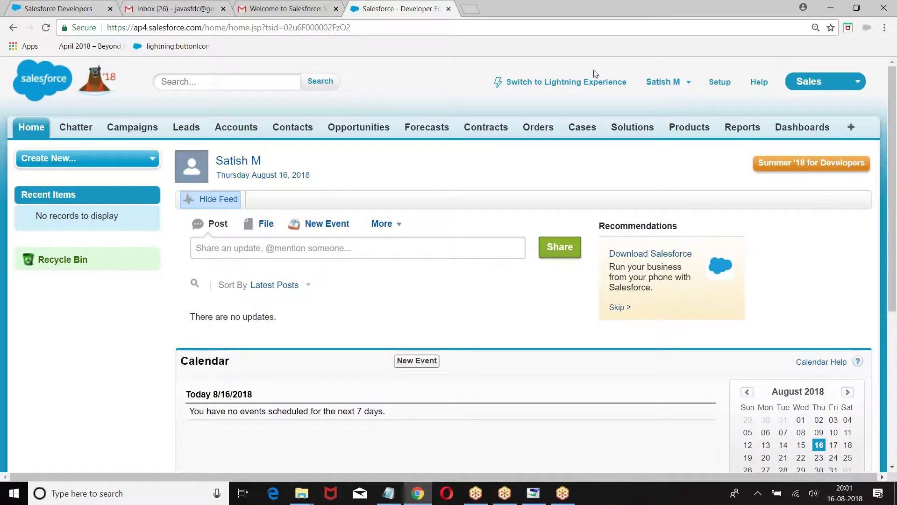
left_click(723, 81)
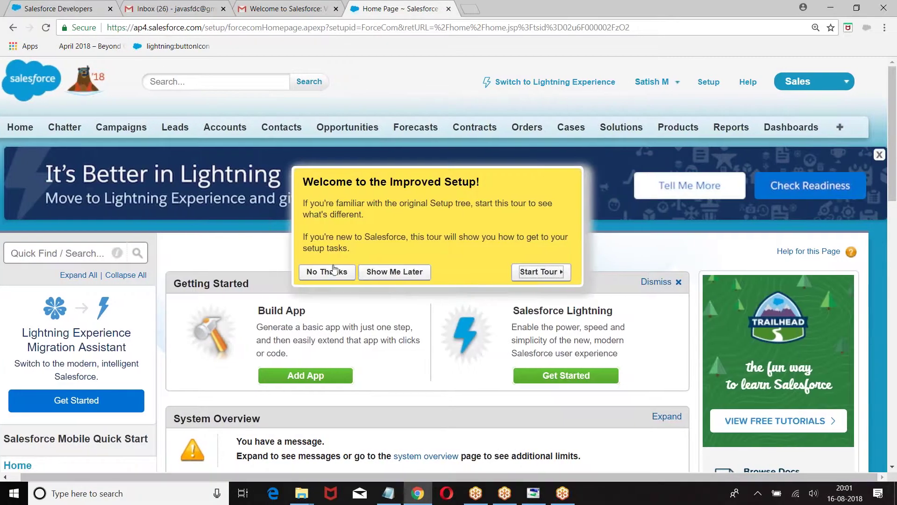
left_click(320, 273)
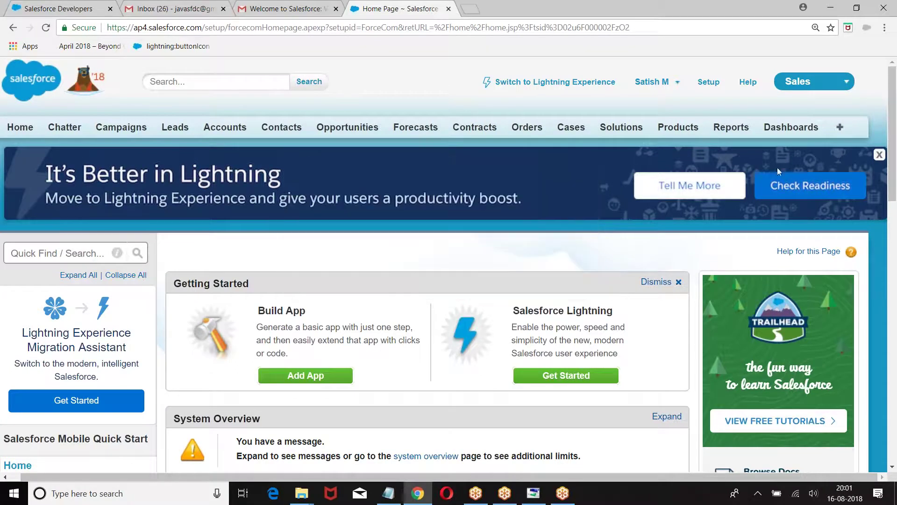
left_click(879, 155)
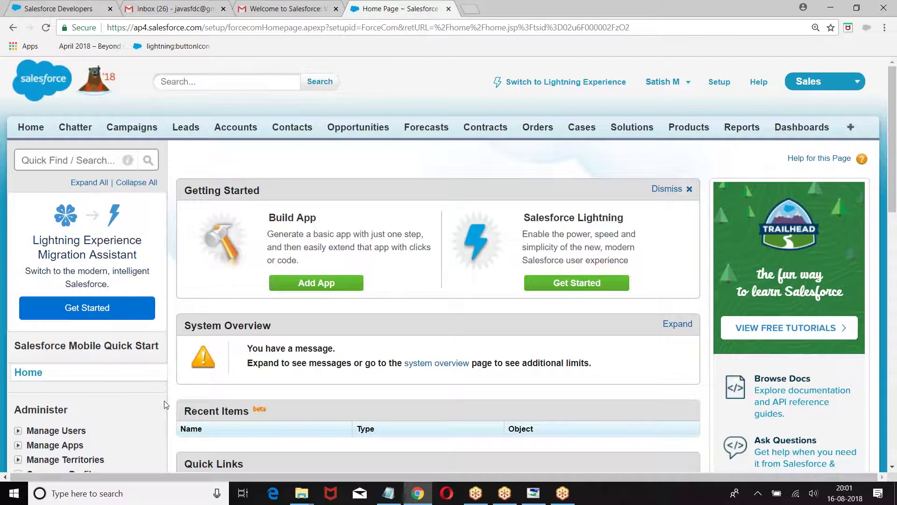
Launch Paint from Windows search and paste the page screenshot into it
left_click(109, 493)
type("paint'")
key("Return")
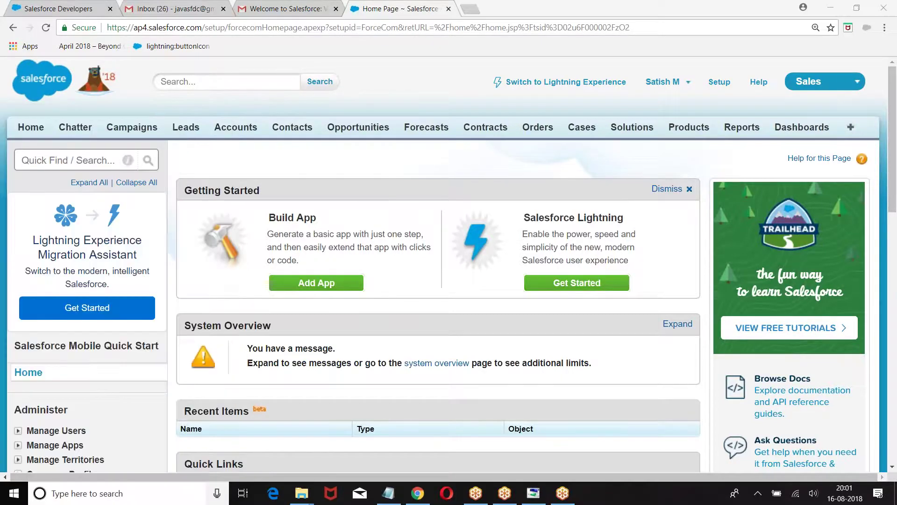
key("ctrl+v")
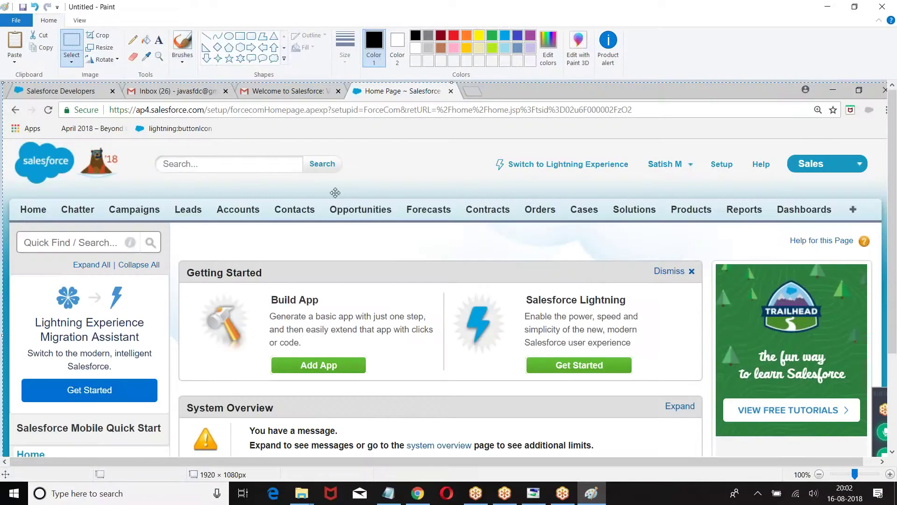
Draw a red rectangle around the Salesforce logo
scroll(495, 152, "down", 2)
scroll(496, 140, "up", 2)
left_click_drag(891, 187, 893, 208)
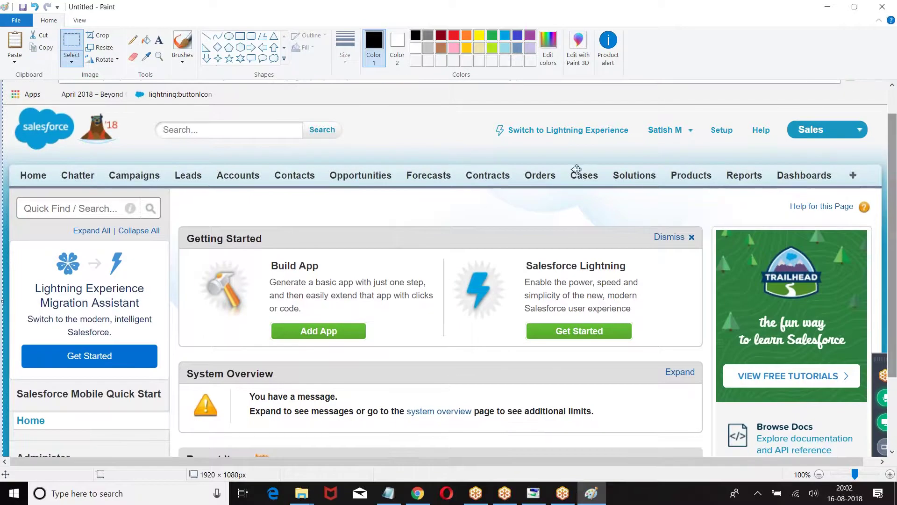
left_click(240, 36)
left_click(453, 36)
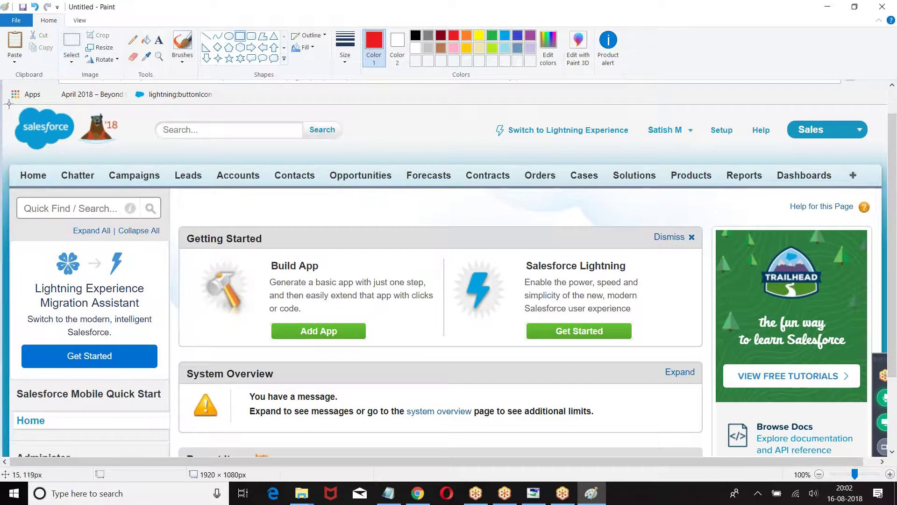
left_click_drag(7, 104, 133, 152)
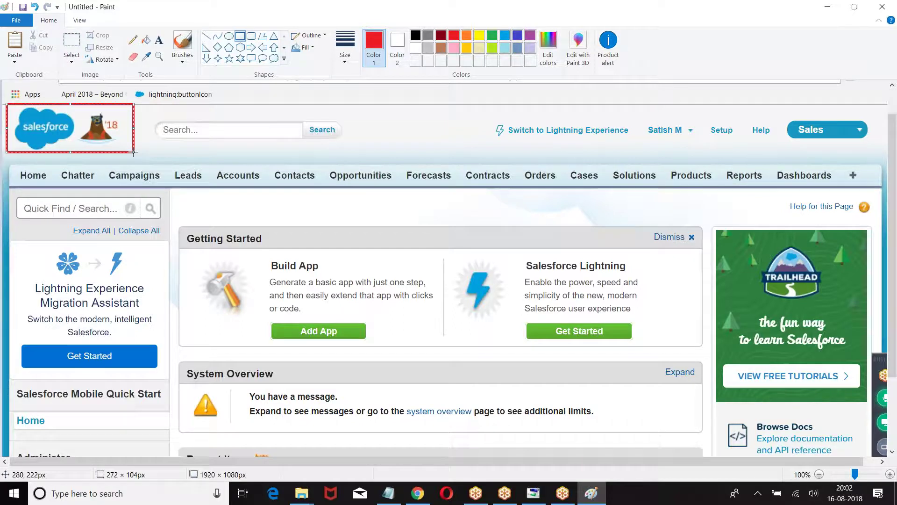
left_click(290, 100)
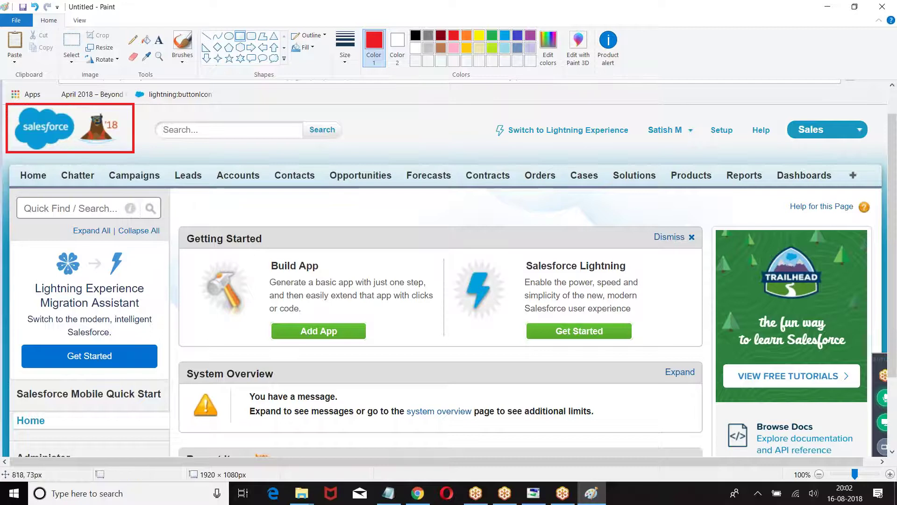
Box the search bar in green and label it 'Global Search', then return to the browser
left_click(493, 36)
left_click_drag(146, 111, 358, 151)
left_click(158, 39)
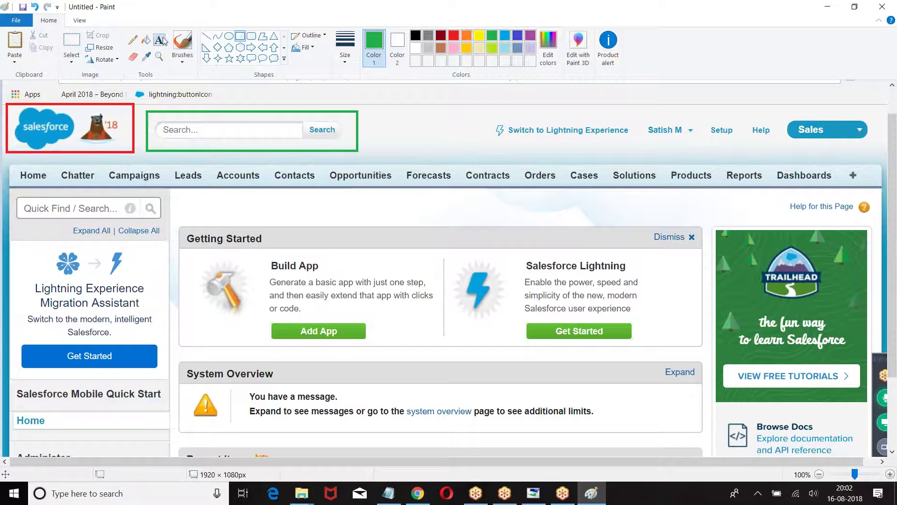
left_click(365, 114)
type("Glo")
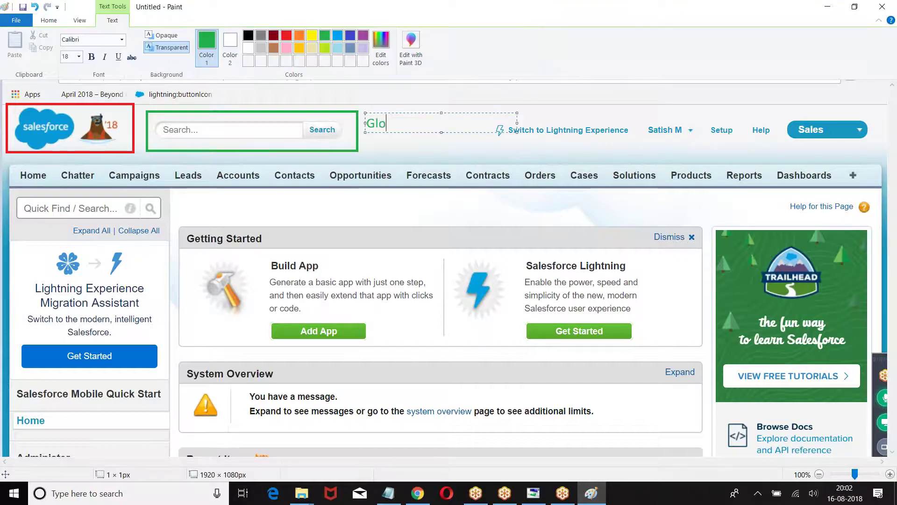
type("bal Search")
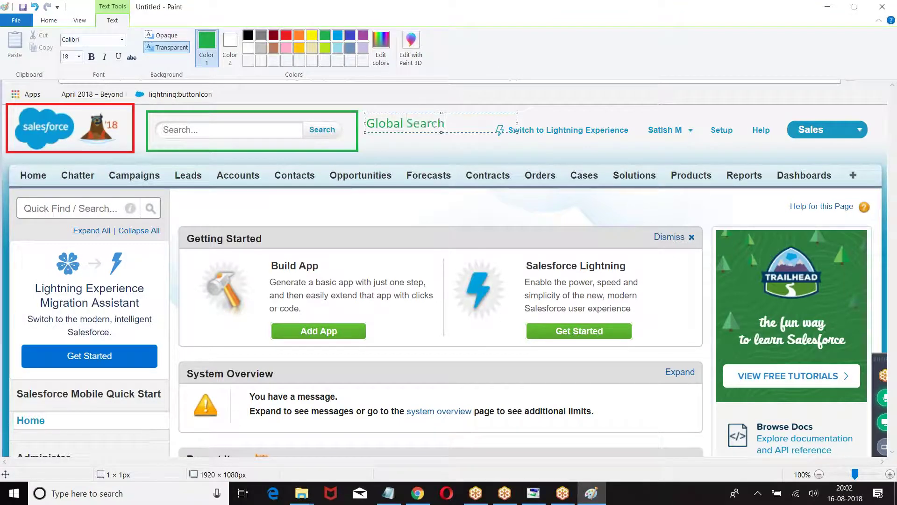
key("BackSpace")
type("h")
left_click(485, 145)
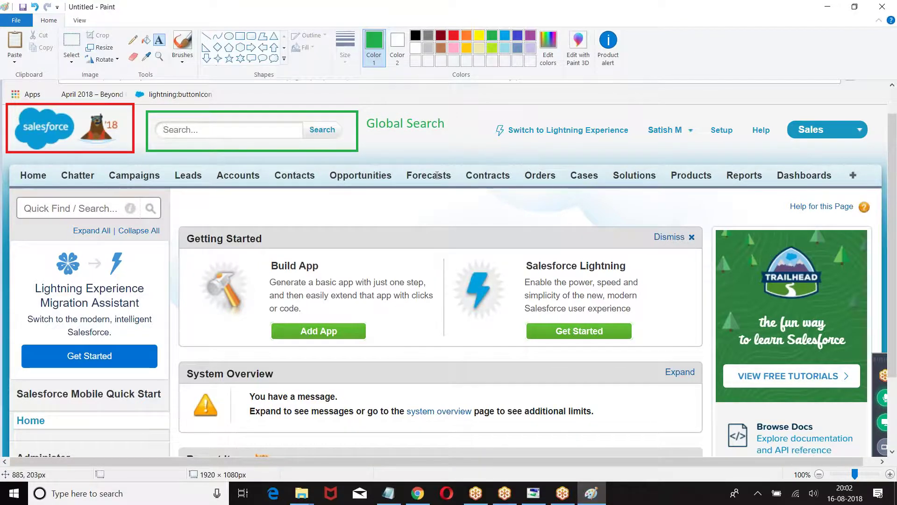
left_click(417, 493)
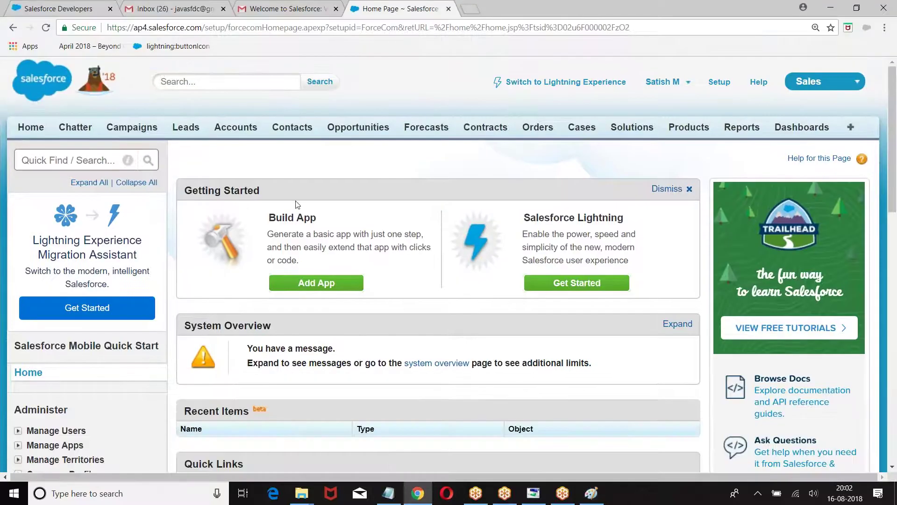
Search for 'Genepoint' to list its one account, one contact and three opportunities, dismissing the tour
left_click(191, 81)
type("Genepoint")
key("Return")
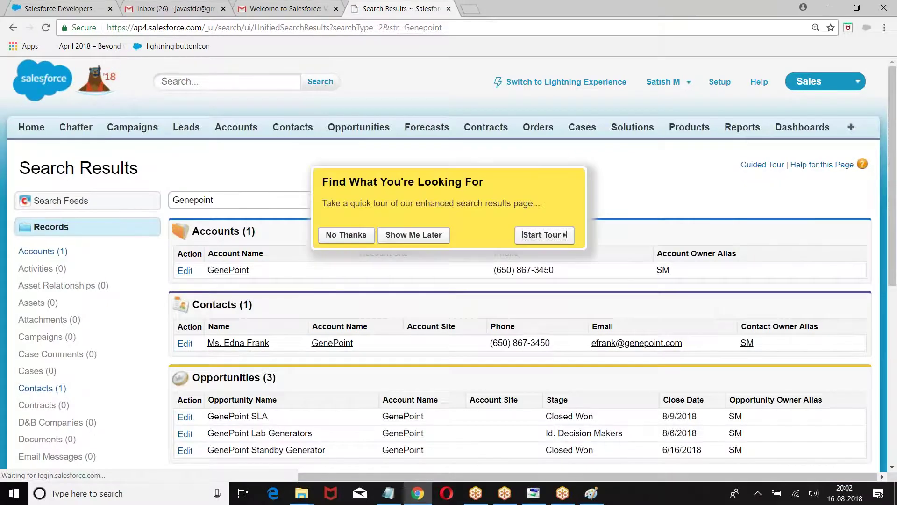
left_click(346, 235)
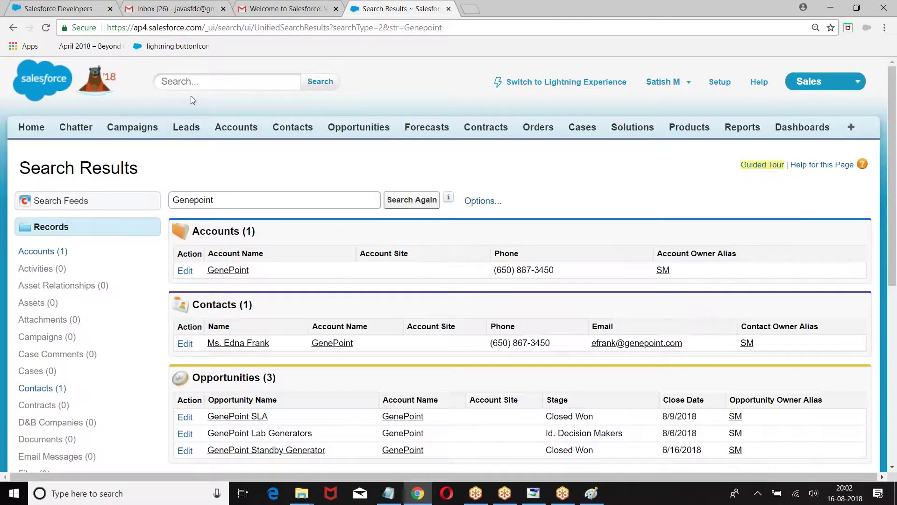
scroll(225, 183, "down", 4)
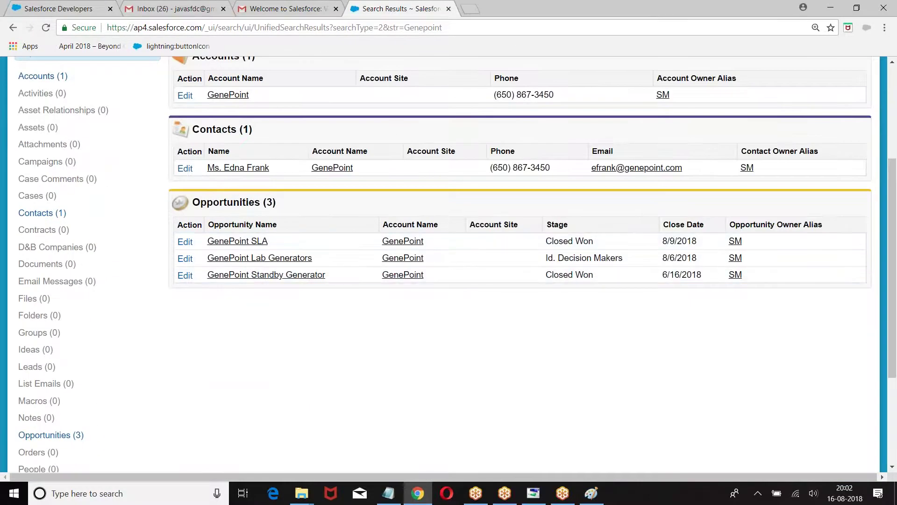
scroll(274, 194, "up", 3)
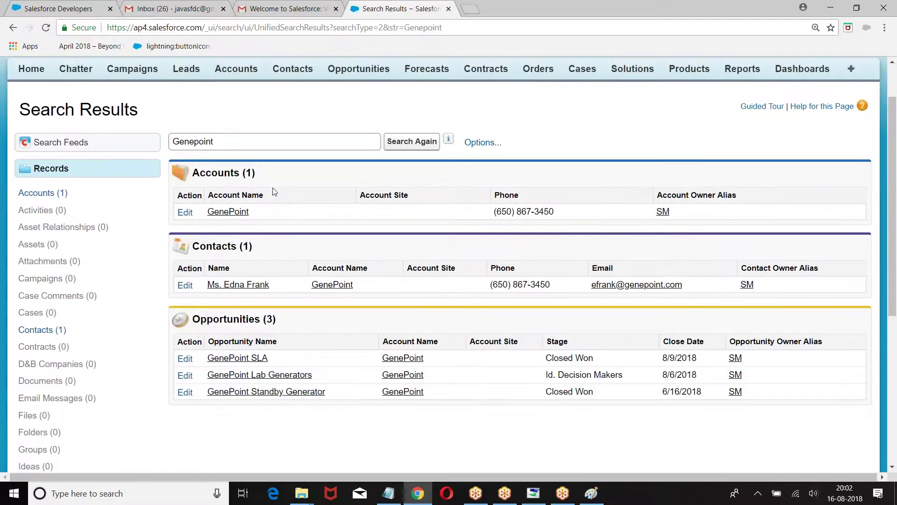
scroll(273, 187, "up", 2)
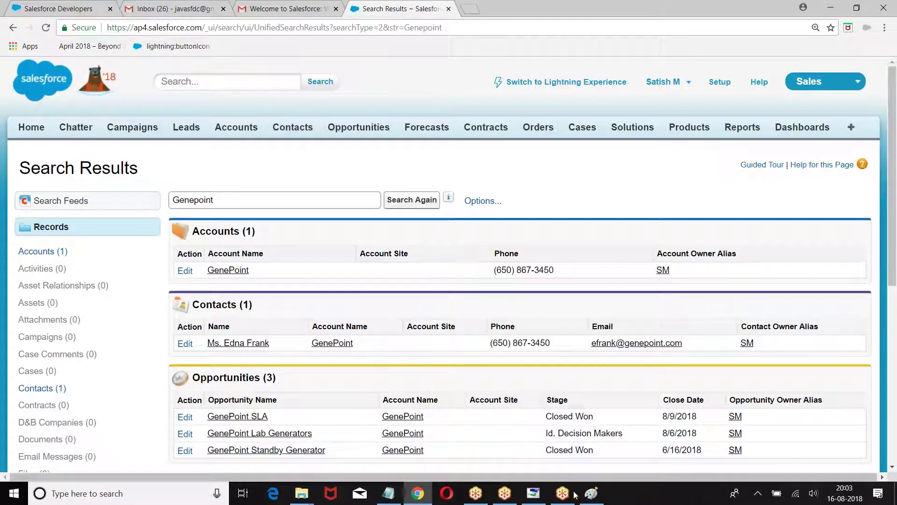
In the Paint screenshot, box the Switch to Lightning Experience link in red
left_click(591, 492)
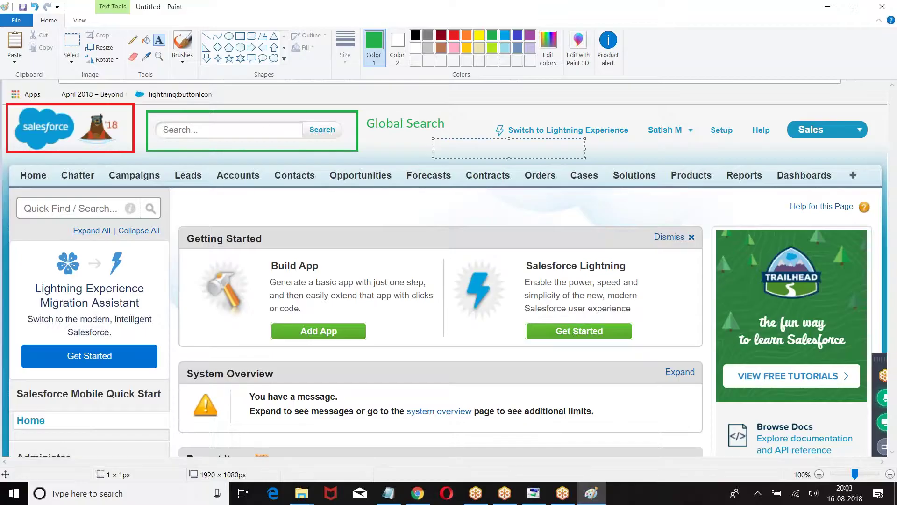
left_click_drag(433, 138, 585, 158)
left_click(50, 24)
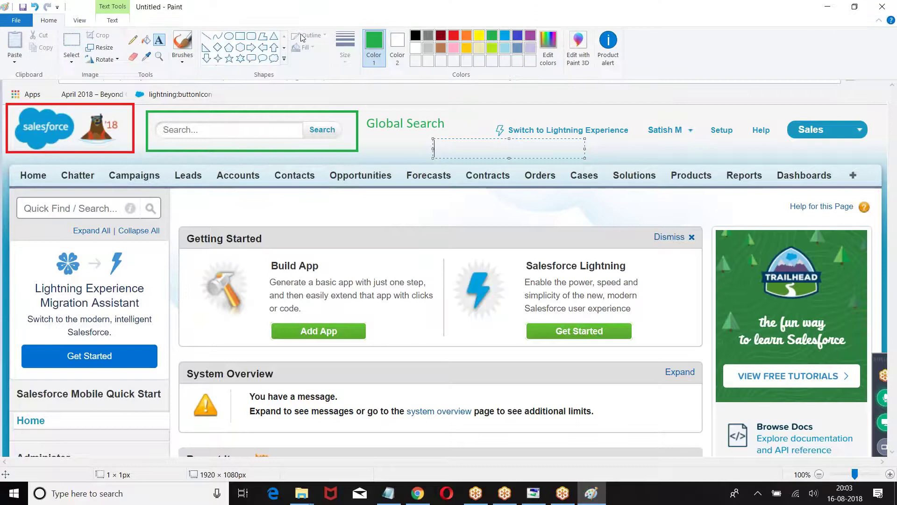
left_click(453, 33)
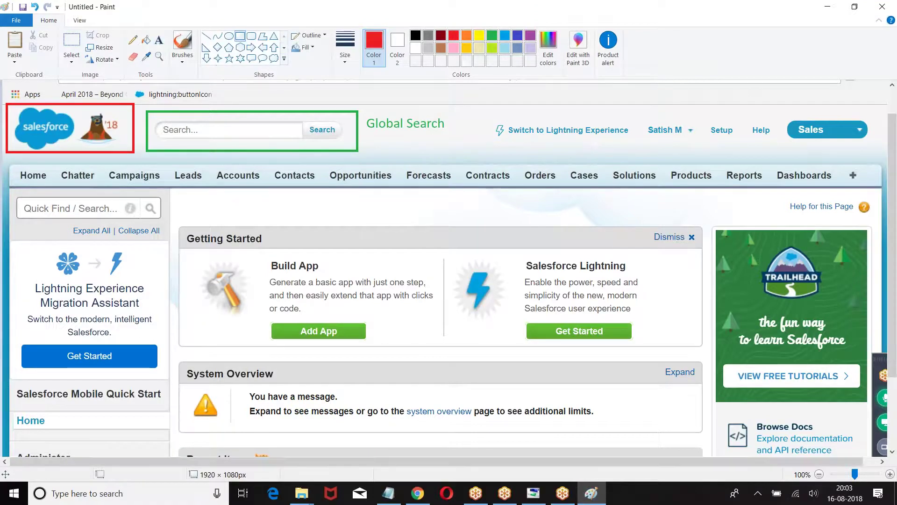
left_click_drag(481, 112, 632, 145)
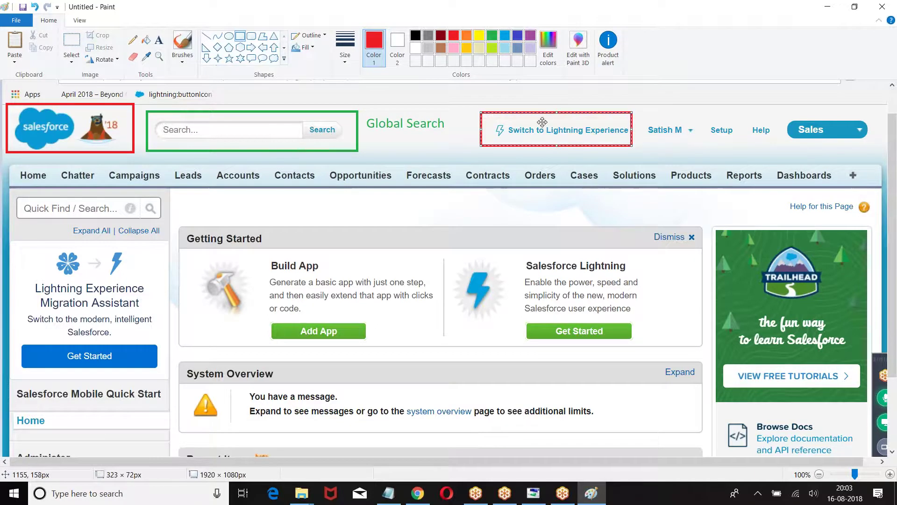
left_click(443, 148)
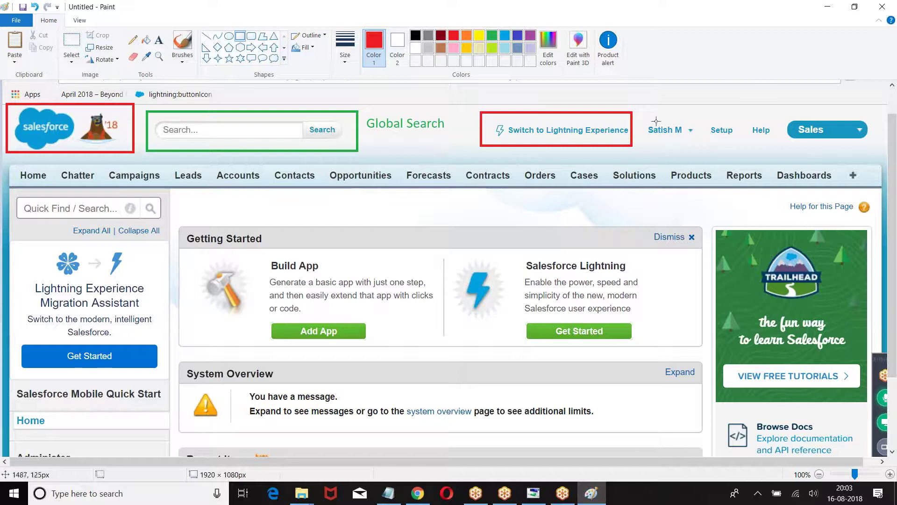
Draw a green rectangle around the user's name menu
left_click(492, 35)
left_click_drag(639, 113, 698, 142)
left_click(660, 155)
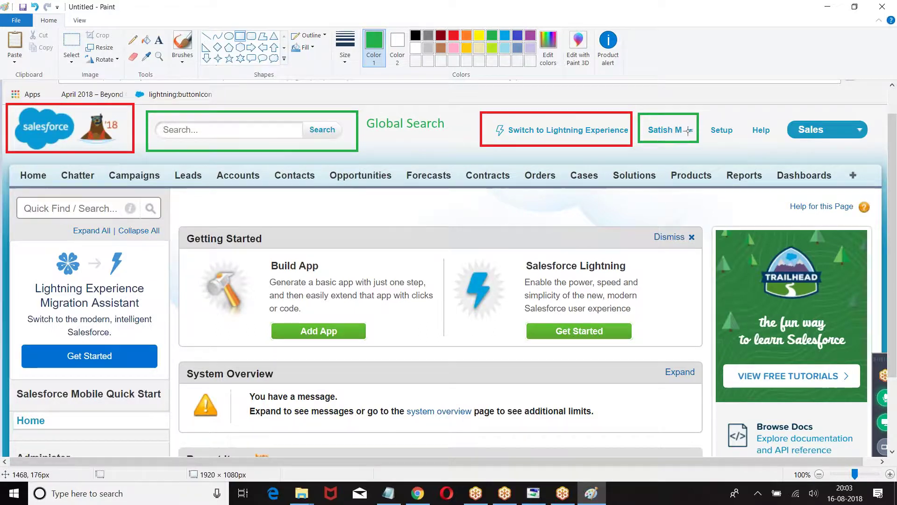
Back on the Genepoint results, open the user name menu and zoom the browser out twice
left_click(409, 494)
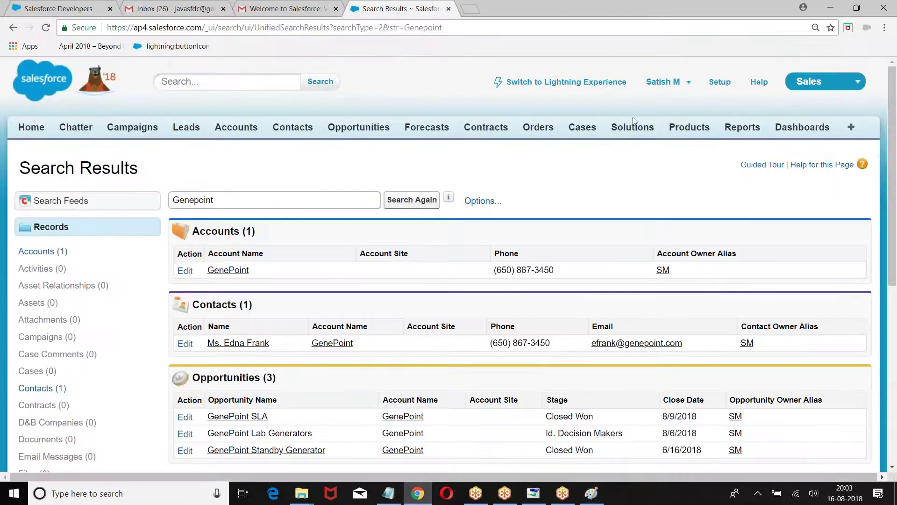
scroll(671, 89, "up", 5)
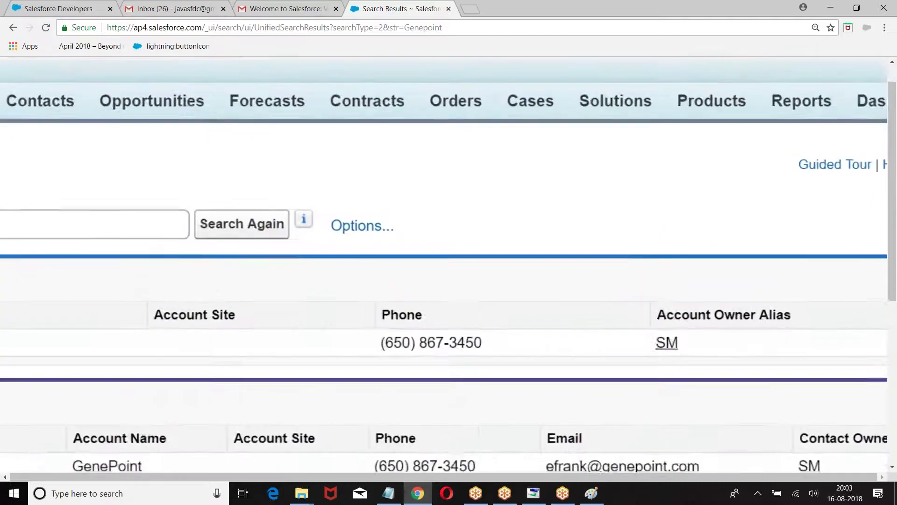
scroll(603, 61, "up", 5)
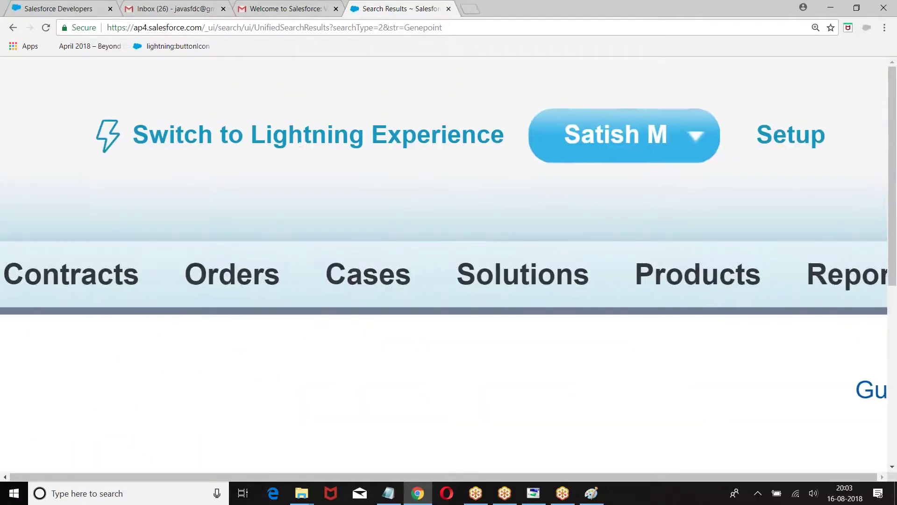
left_click(618, 136)
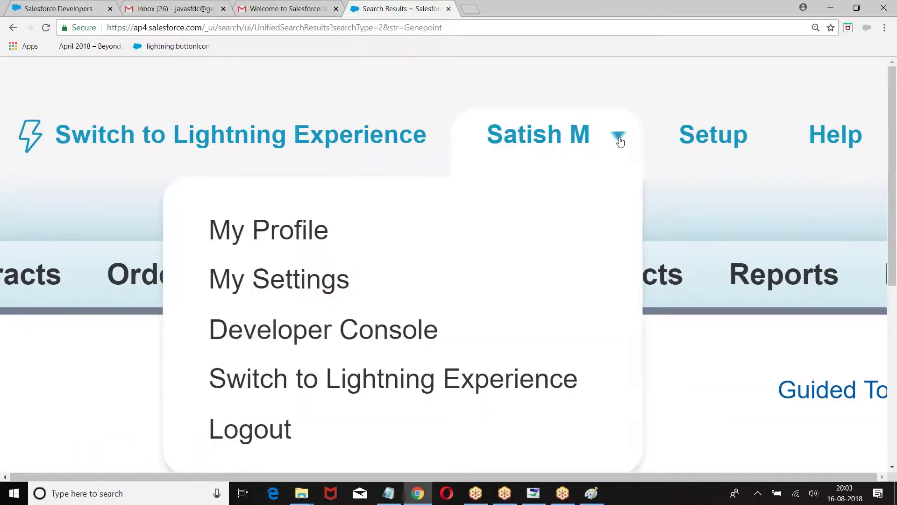
scroll(791, 172, "down", 1)
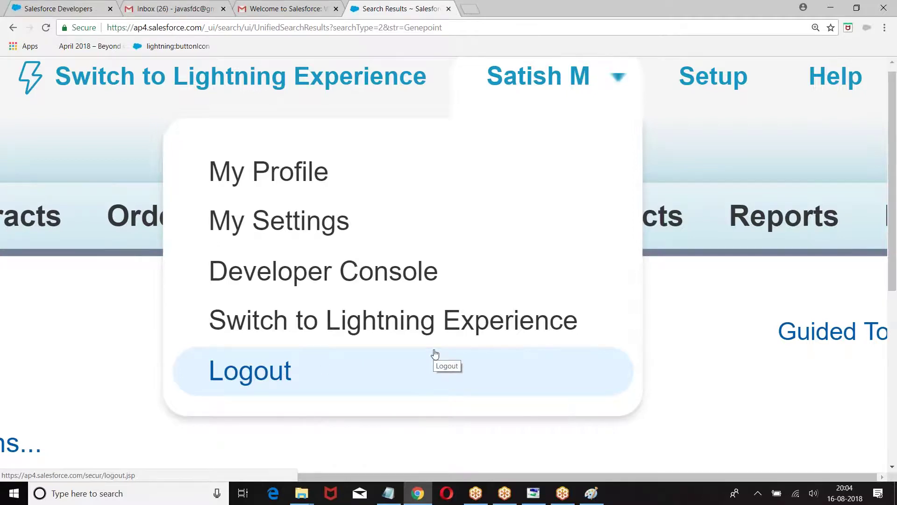
key("ctrl+minus")
key("ctrl+minus")
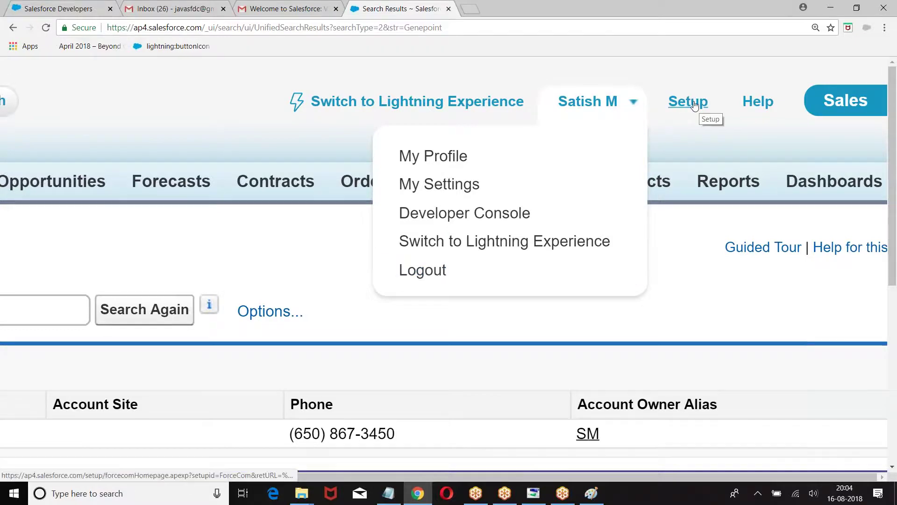
key("ctrl+minus")
key("ctrl+minus")
key("ctrl+minus")
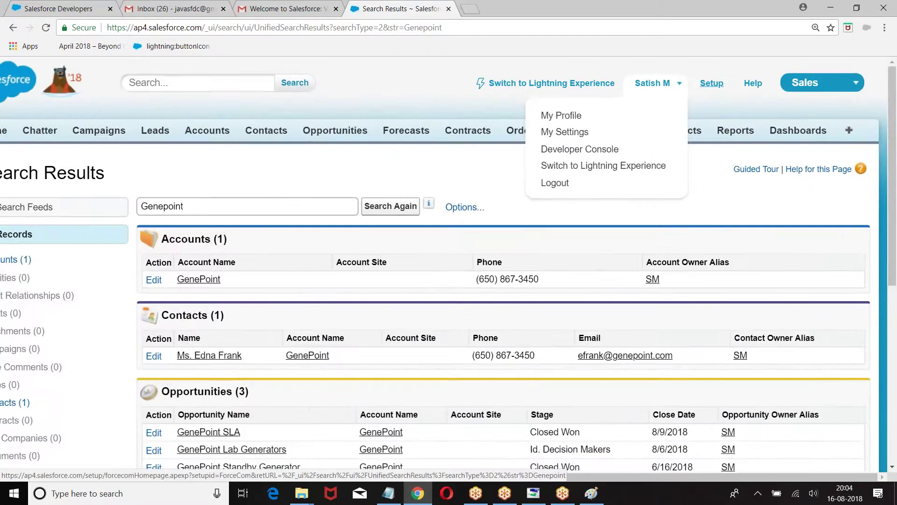
scroll(49, 267, "left", 2)
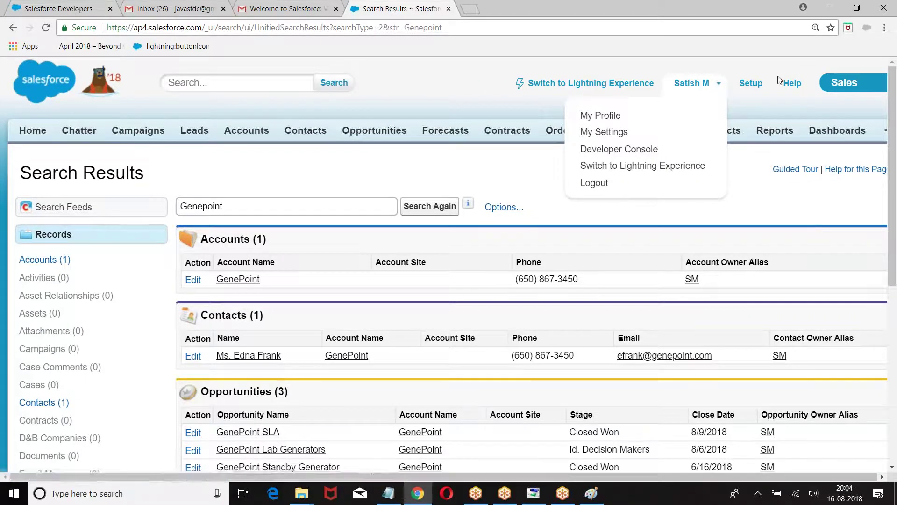
Open the Setup home page and scroll through it, zooming in and back out
left_click(750, 83)
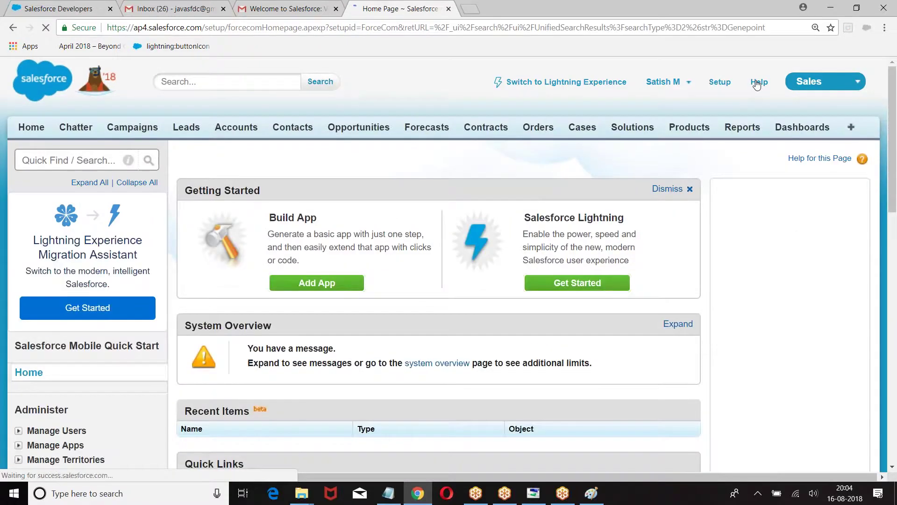
scroll(846, 416, "down", 3)
scroll(846, 416, "down", 3)
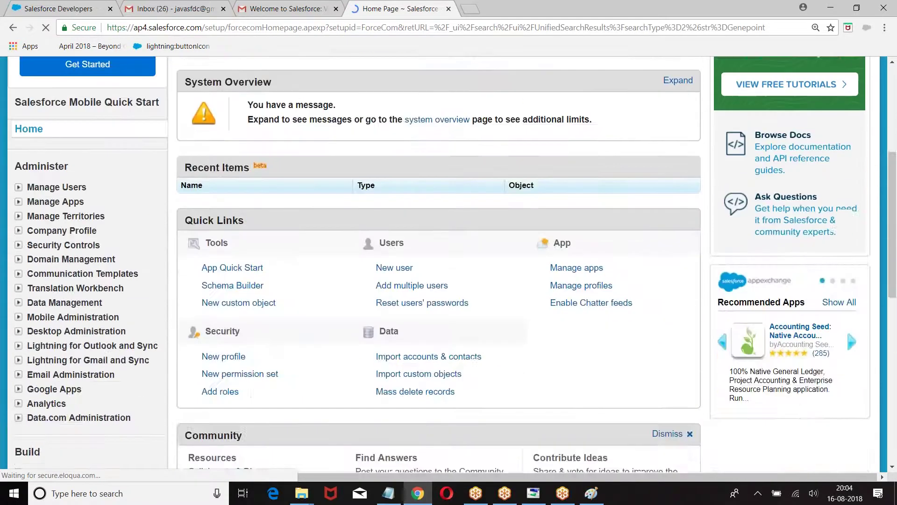
key("ctrl+plus")
key("ctrl+plus")
key("ctrl+plus")
scroll(449, 262, "up", 3)
scroll(448, 261, "up", 5)
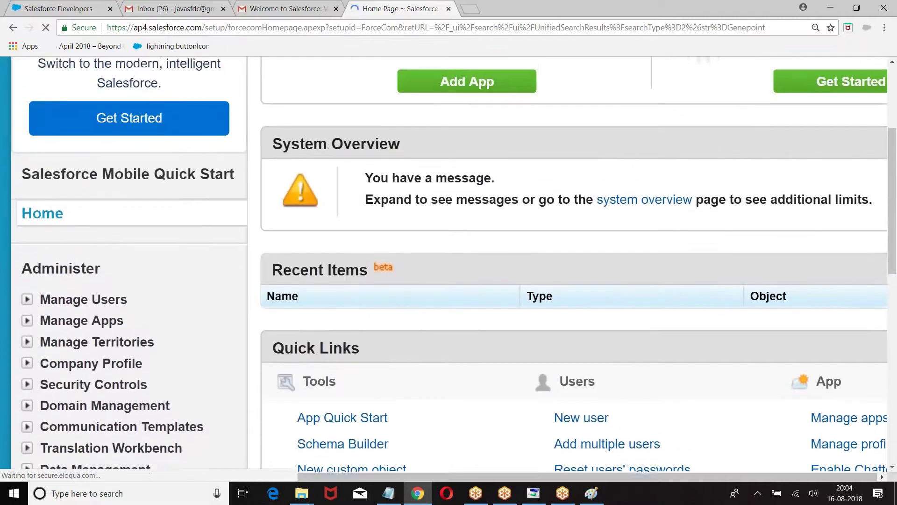
scroll(448, 262, "up", 2)
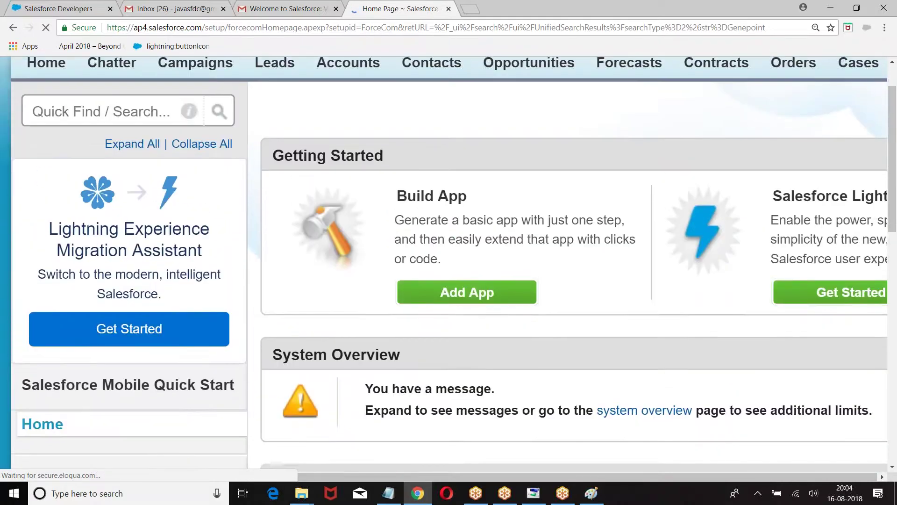
scroll(448, 261, "down", 5)
scroll(449, 261, "down", 3)
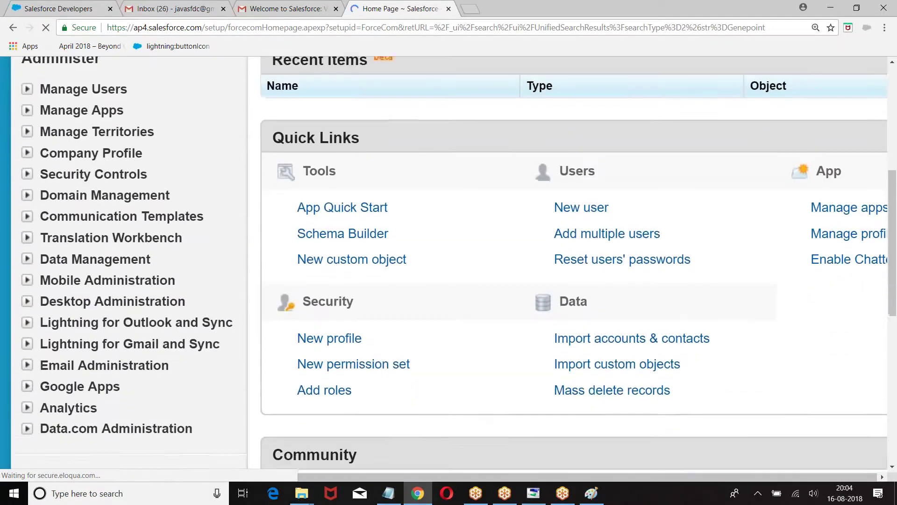
key("ctrl+minus")
key("ctrl+minus")
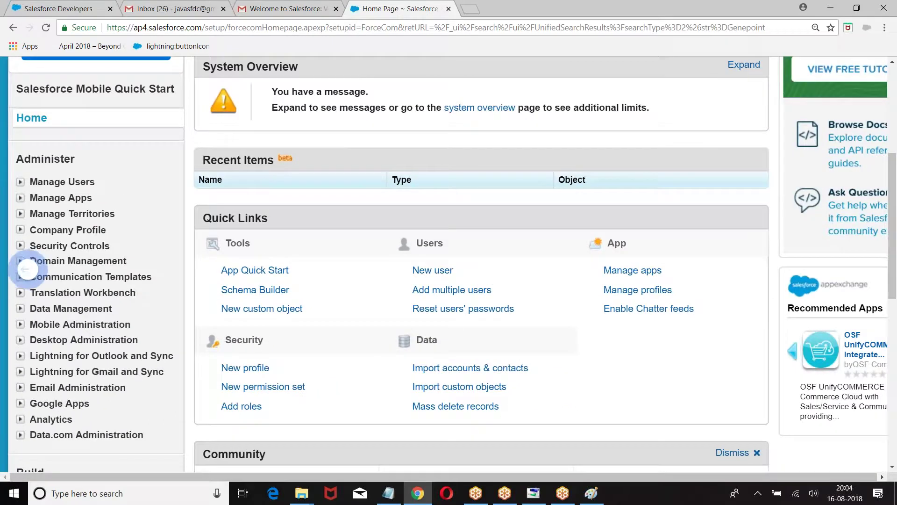
Enlarge the Setup page, review its sidebar sections through Monitor, then go to the Solutions home page
key("ctrl+plus")
key("ctrl+plus")
key("ctrl+plus")
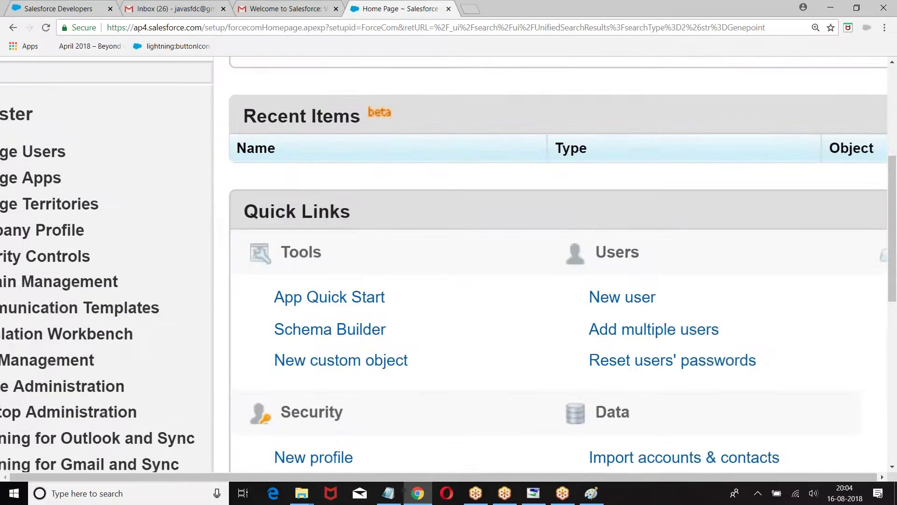
scroll(448, 262, "down", 1)
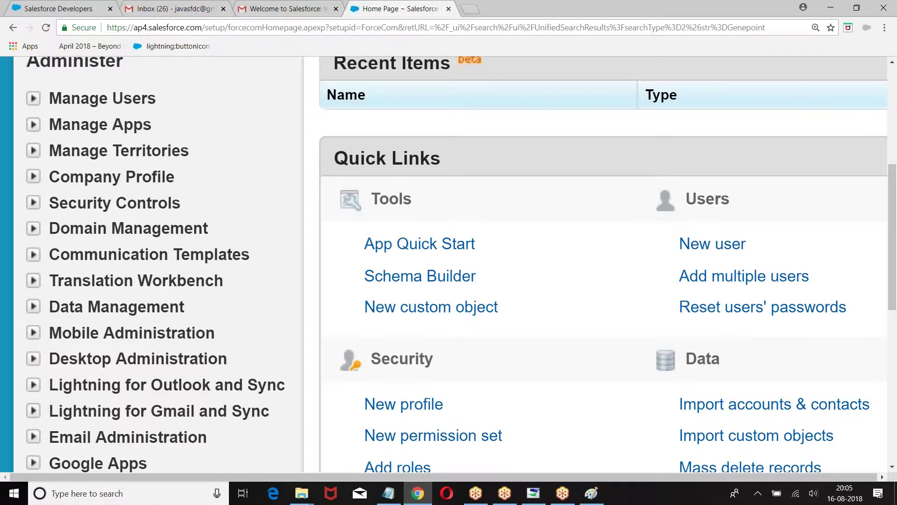
scroll(448, 262, "down", 5)
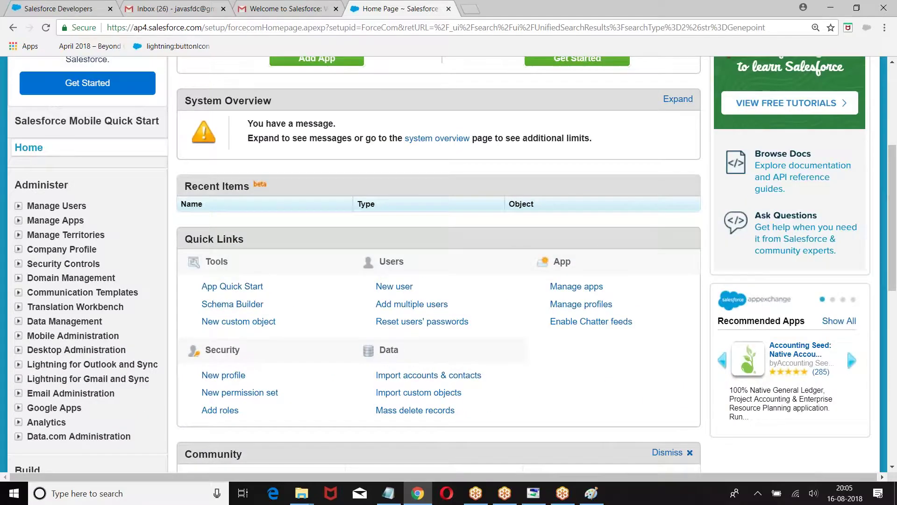
scroll(449, 262, "down", 9)
scroll(448, 261, "down", 1)
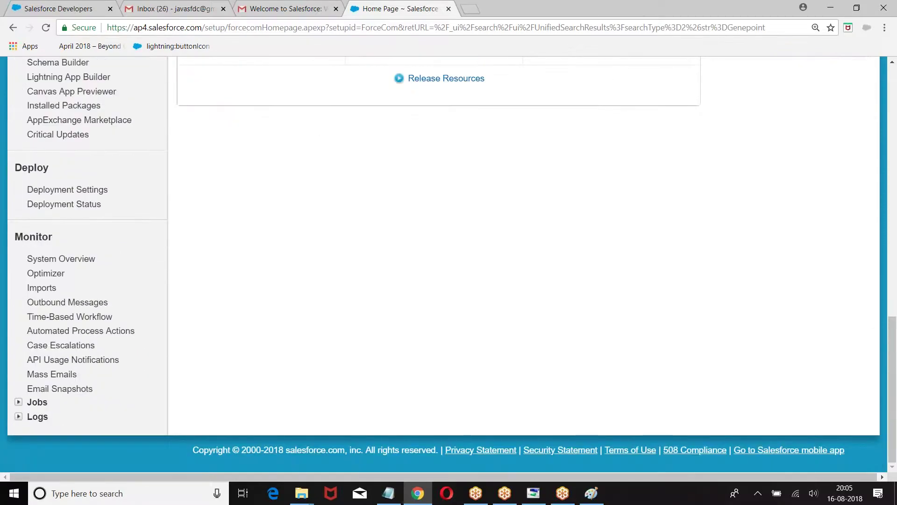
scroll(449, 262, "up", 10)
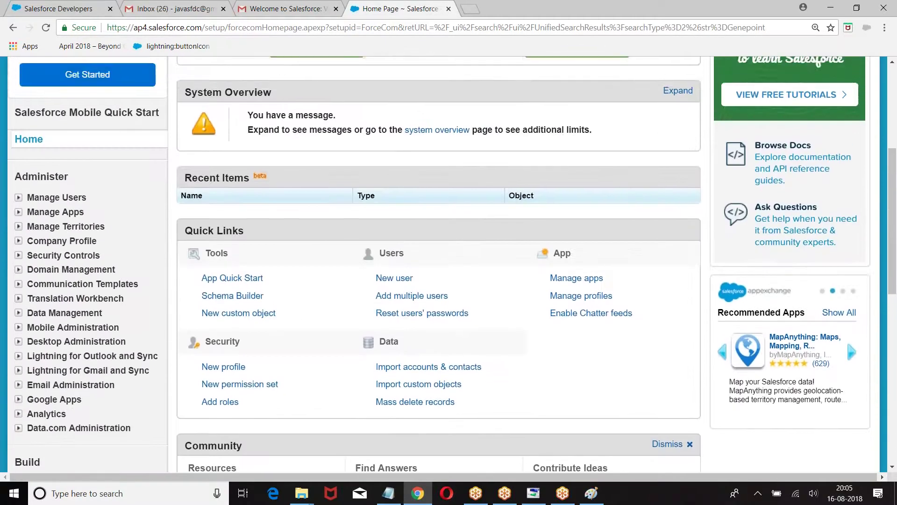
scroll(448, 262, "down", 8)
scroll(448, 261, "down", 2)
scroll(448, 262, "up", 9)
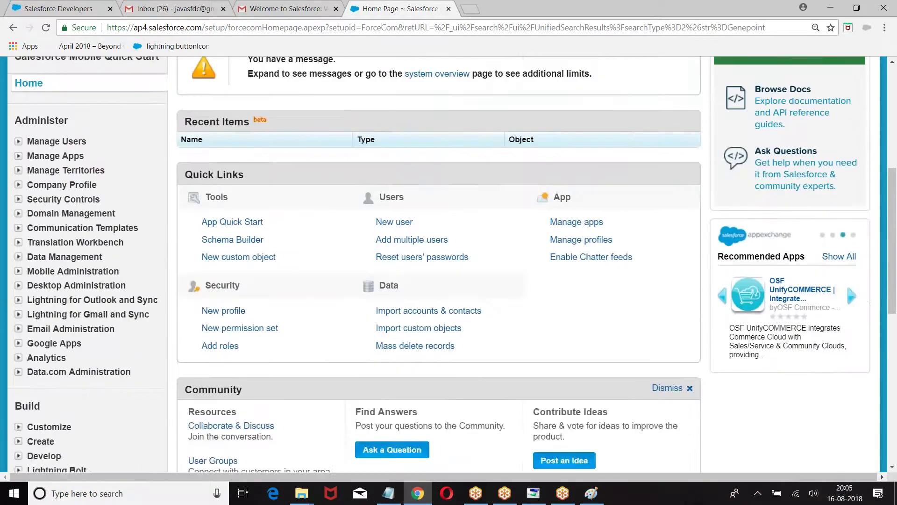
scroll(448, 261, "up", 6)
left_click(632, 127)
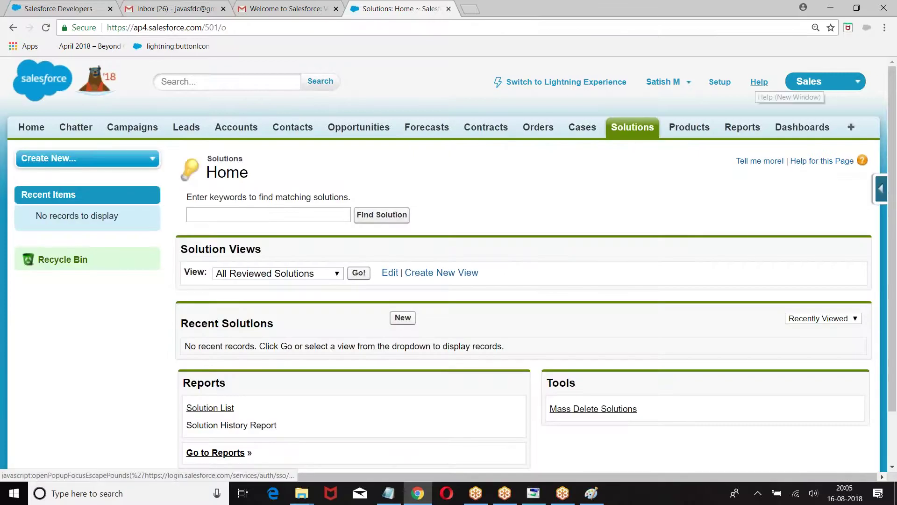
left_click(719, 82)
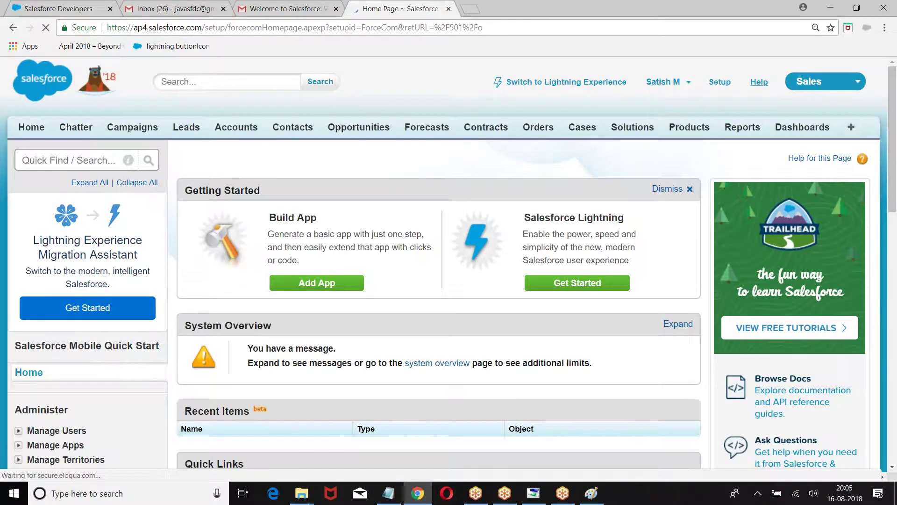
scroll(846, 374, "down", 9)
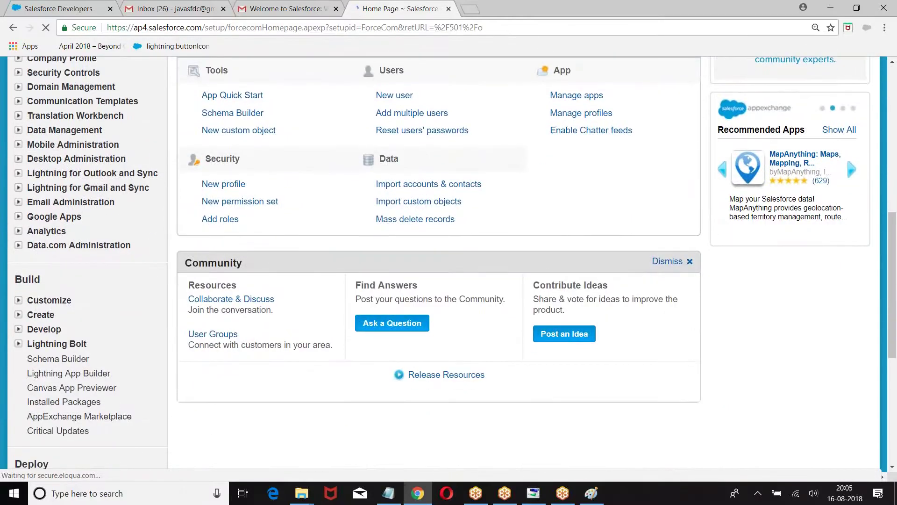
scroll(846, 351, "up", 4)
scroll(846, 352, "down", 6)
scroll(528, 261, "down", 4)
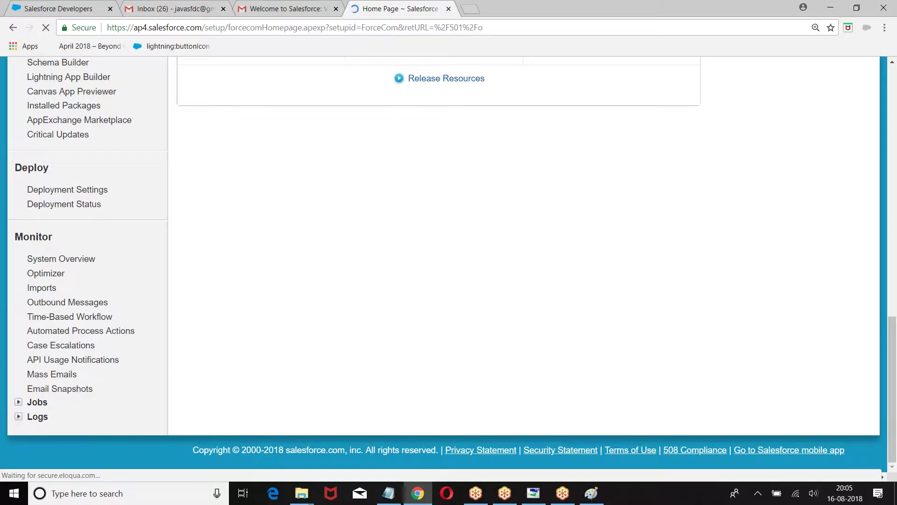
scroll(845, 148, "up", 6)
scroll(846, 148, "up", 9)
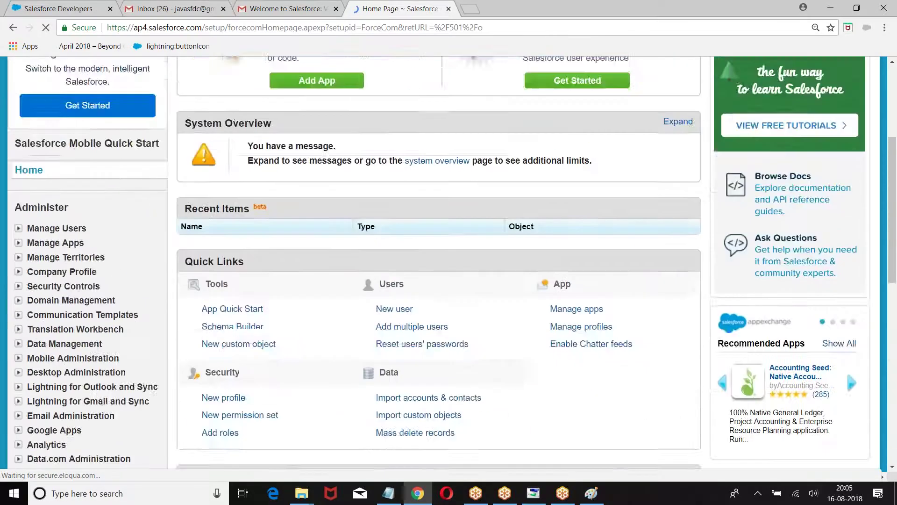
scroll(846, 314, "down", 9)
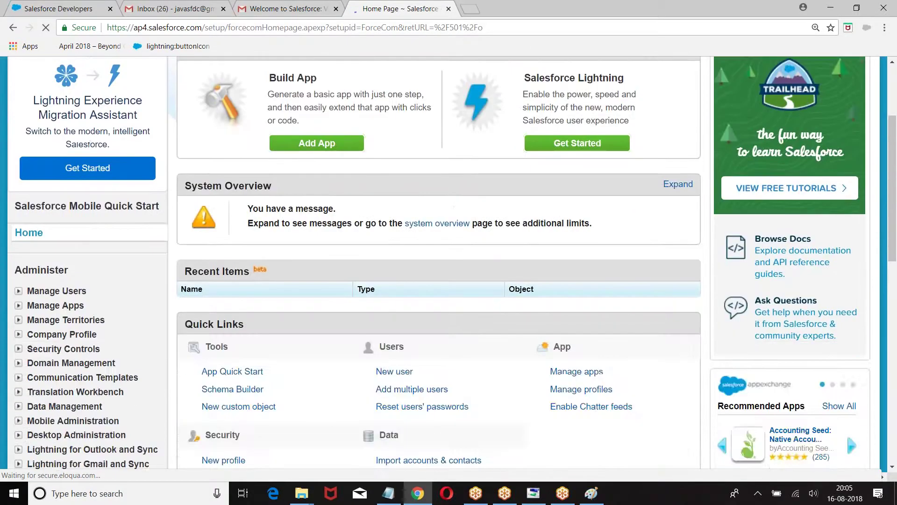
scroll(846, 291, "up", 3)
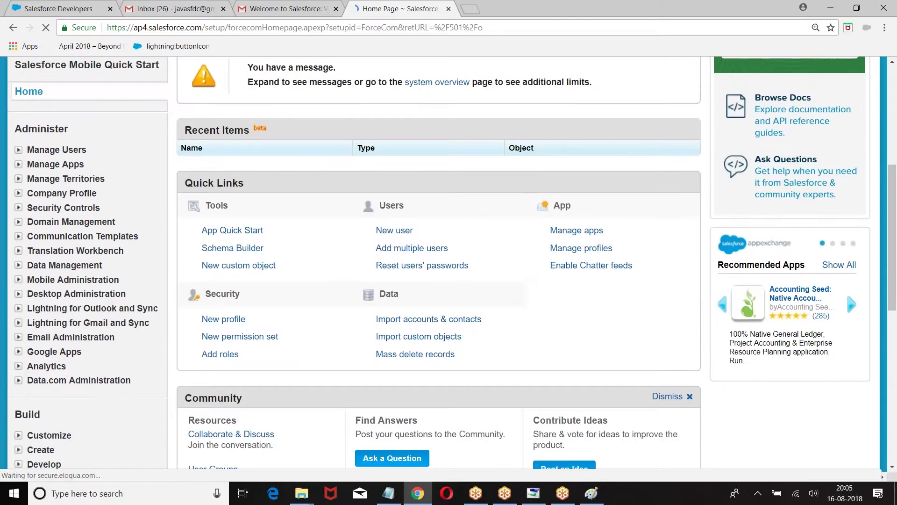
key("ctrl+plus")
key("ctrl+plus")
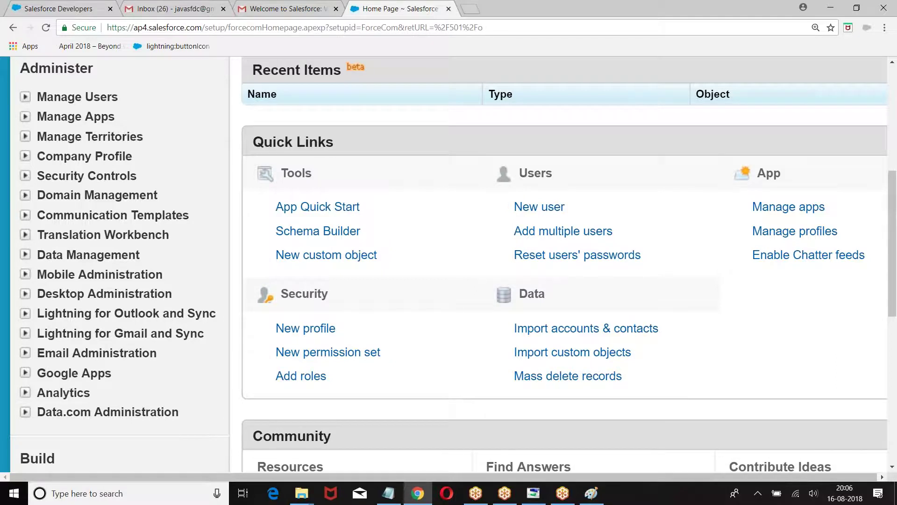
left_click(25, 97)
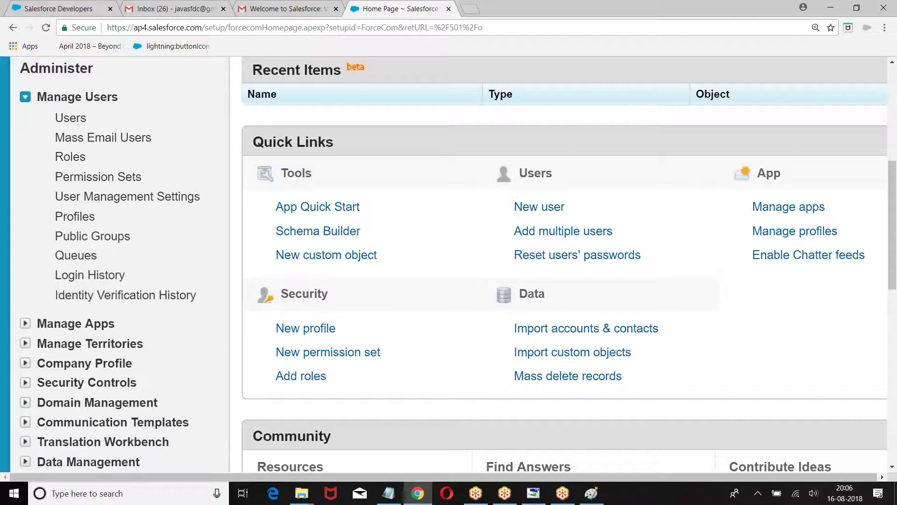
left_click(25, 97)
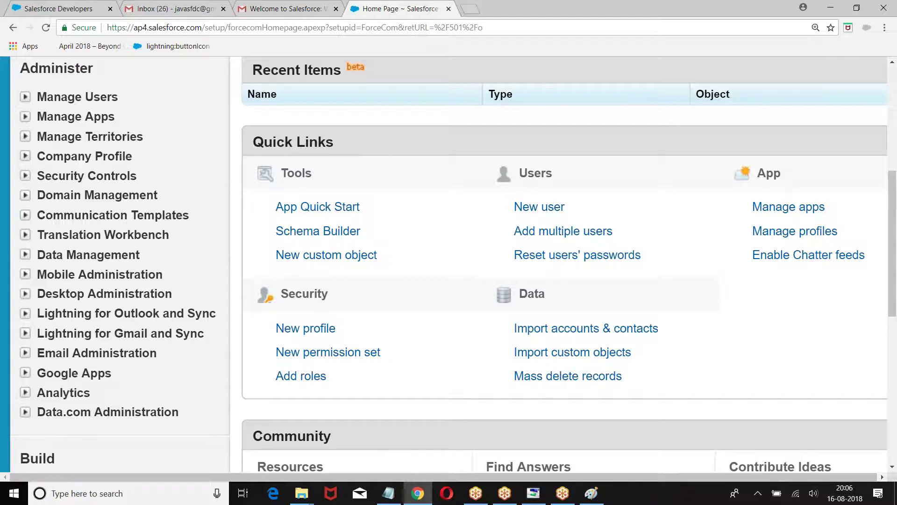
scroll(456, 264, "down", 5)
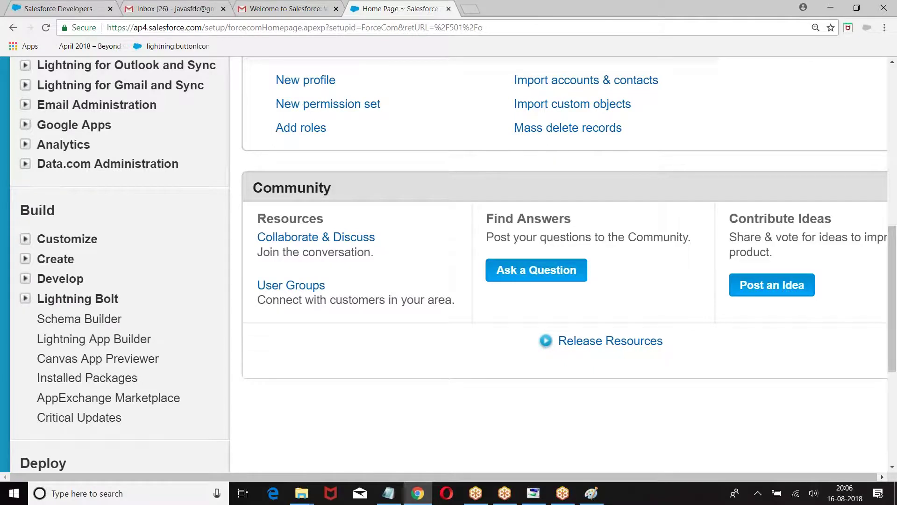
scroll(449, 262, "down", 1)
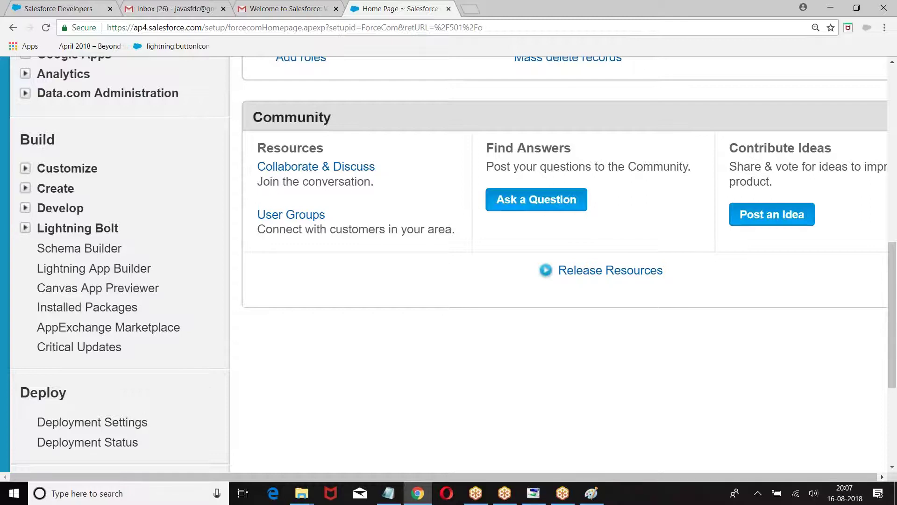
scroll(449, 264, "down", 3)
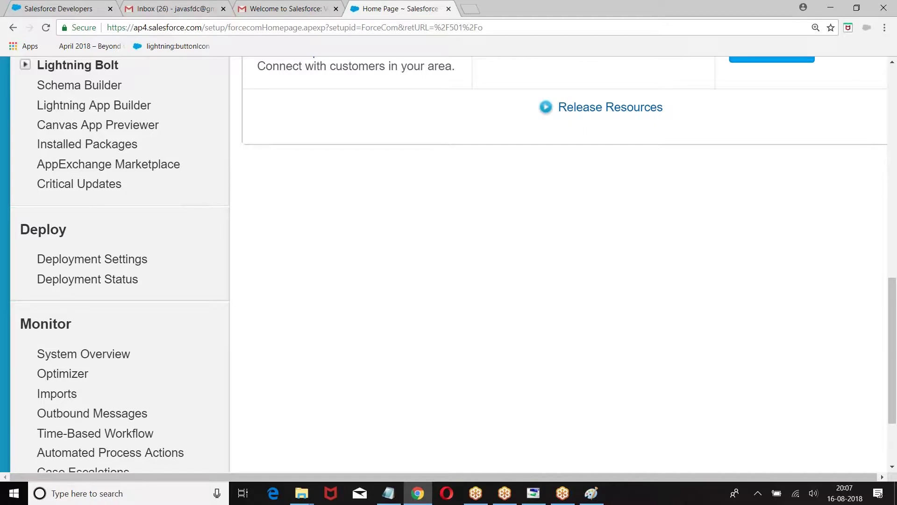
scroll(448, 264, "down", 3)
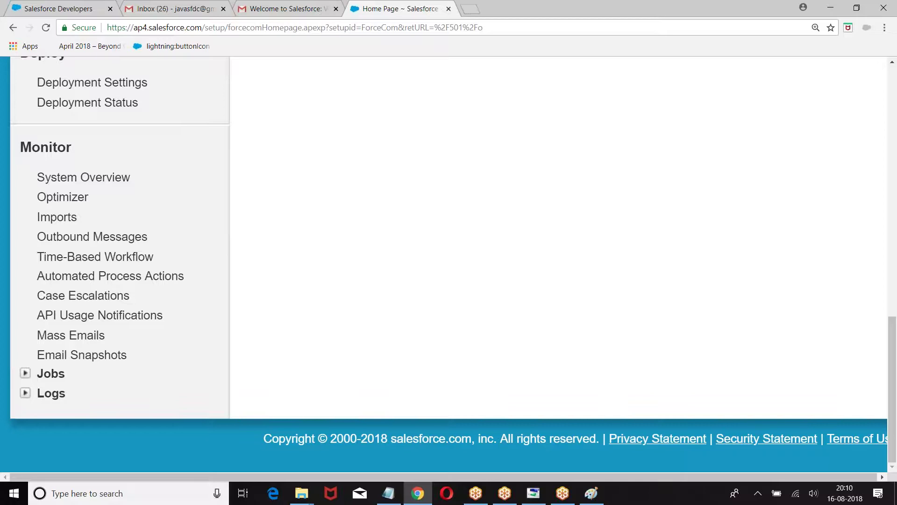
Scroll back to the top of the Salesforce Setup home page, then switch to the annotated screenshot in Paint
scroll(448, 261, "up", 10)
scroll(865, 306, "up", 3)
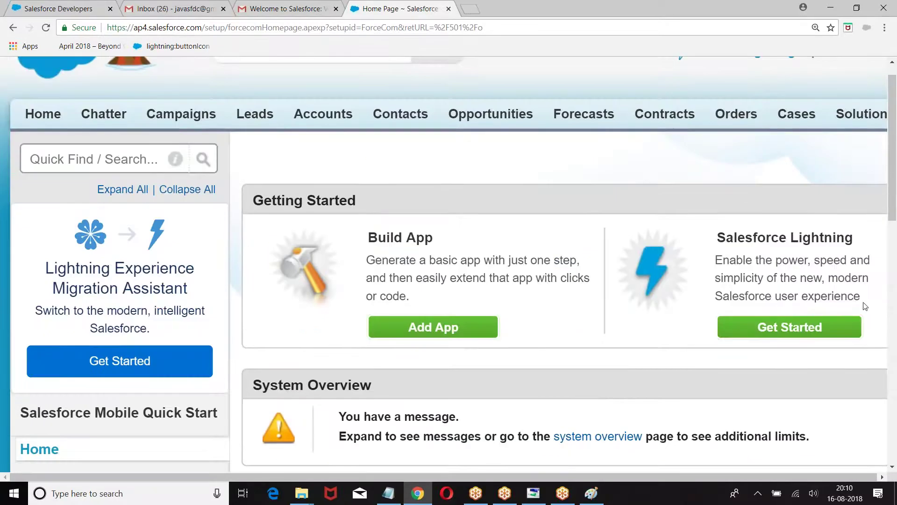
left_click(592, 493)
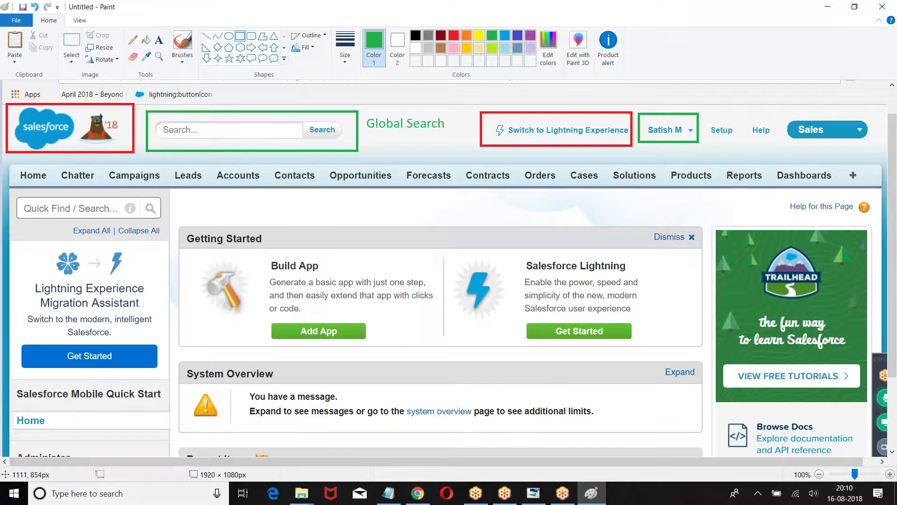
Draw a red rectangle around the Setup link on the screenshot
left_click(419, 493)
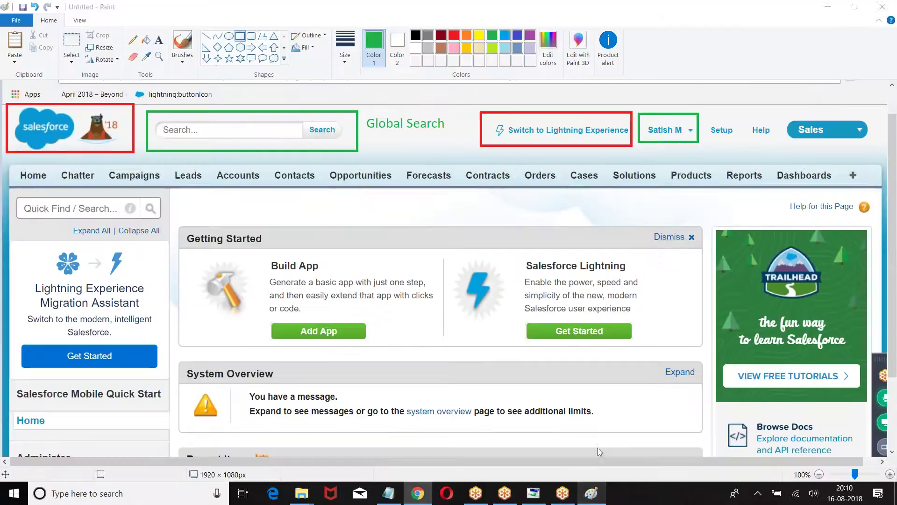
left_click(591, 493)
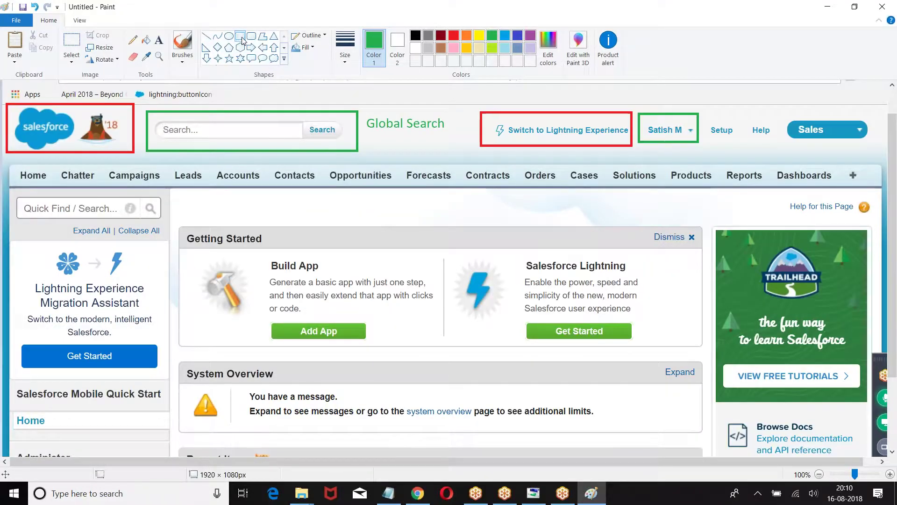
left_click(453, 36)
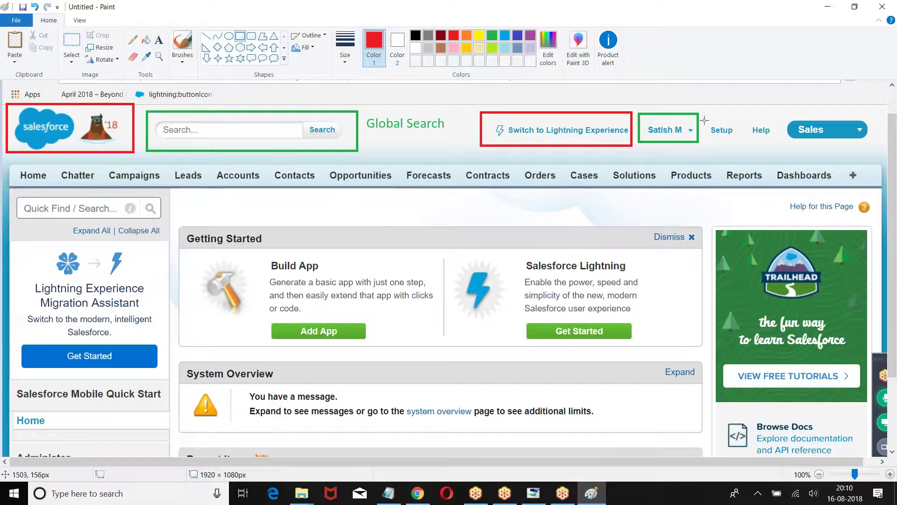
left_click_drag(703, 117, 747, 139)
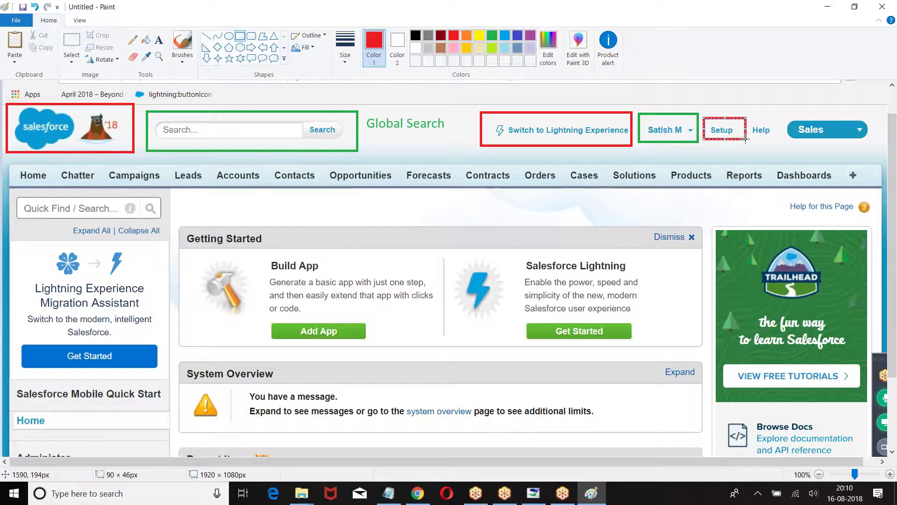
left_click(715, 150)
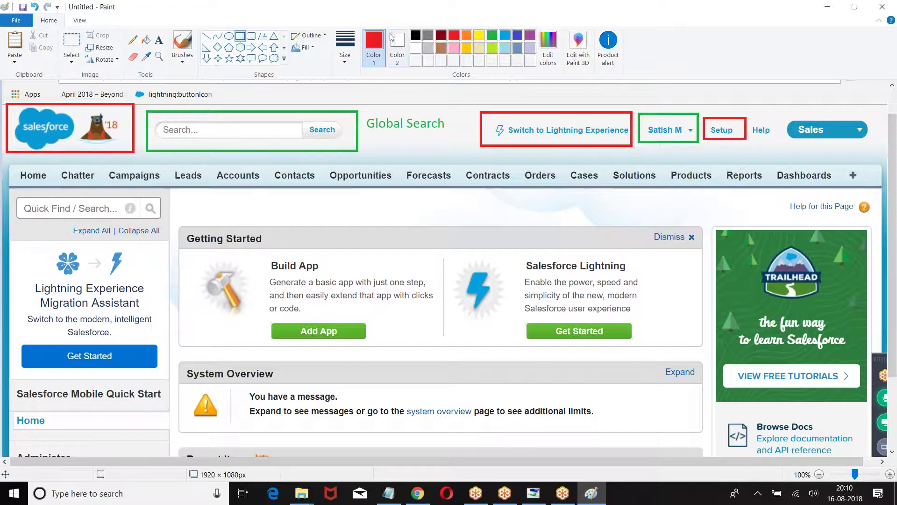
Draw a green rectangle around the Help link
left_click(491, 35)
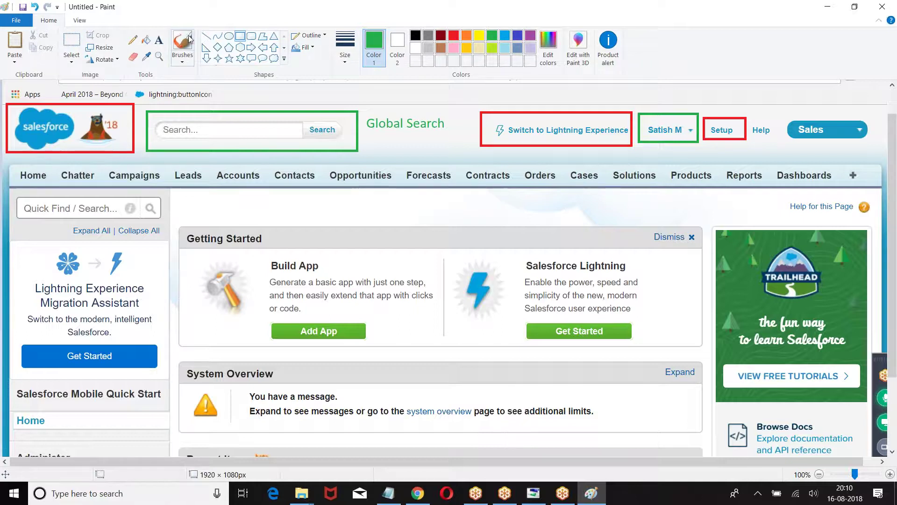
left_click(240, 36)
left_click_drag(747, 116, 779, 144)
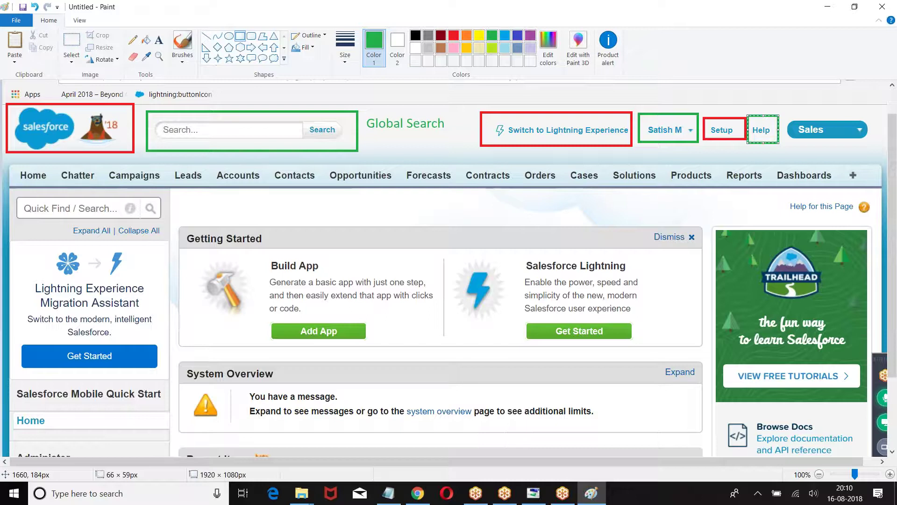
Commit the green Help rectangle onto the screenshot
left_click(818, 111)
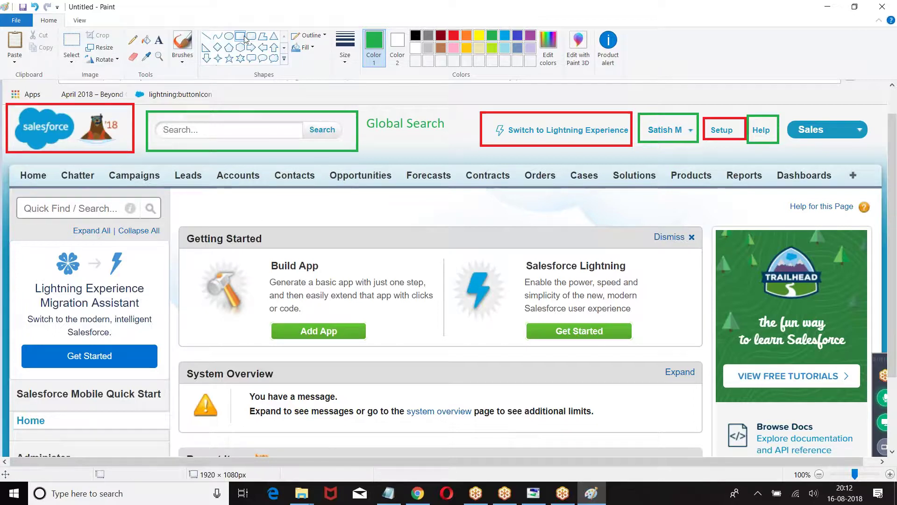
Frame the whole Salesforce tab bar with a red rectangle
left_click(505, 35)
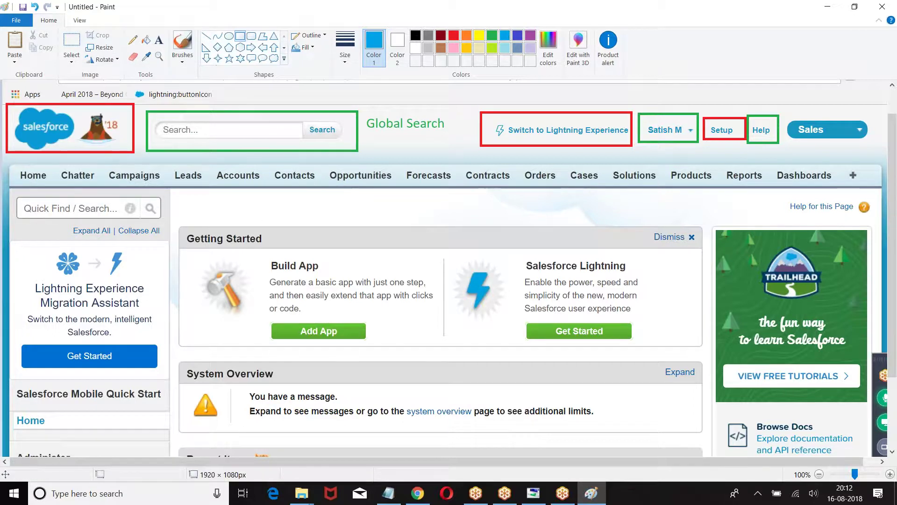
left_click_drag(7, 161, 873, 192)
left_click(453, 35)
left_click(180, 255)
Add a pointer line below the tab bar labelled 'Tab Panel'
left_click(206, 35)
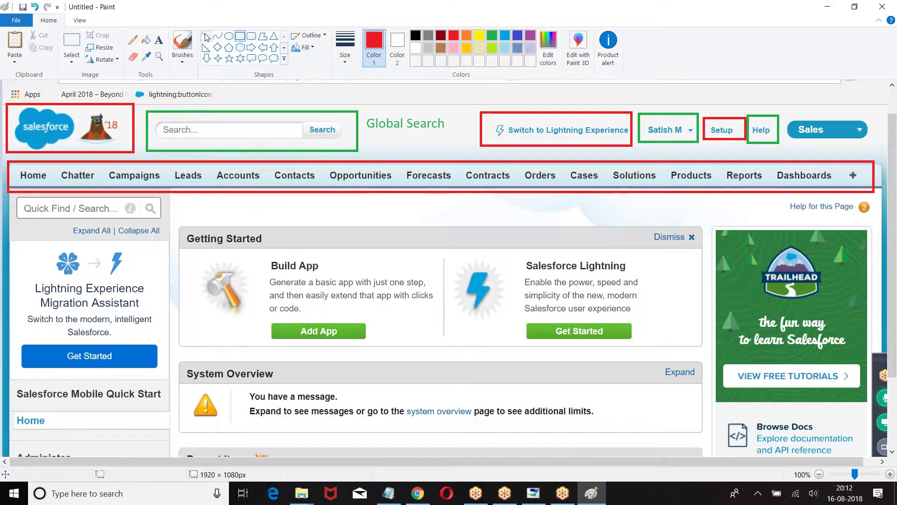
left_click_drag(384, 189, 430, 219)
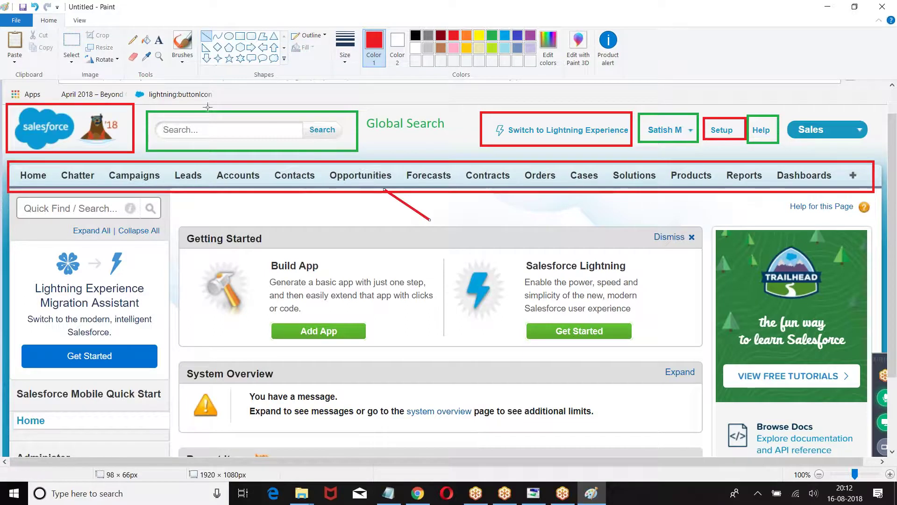
left_click(159, 39)
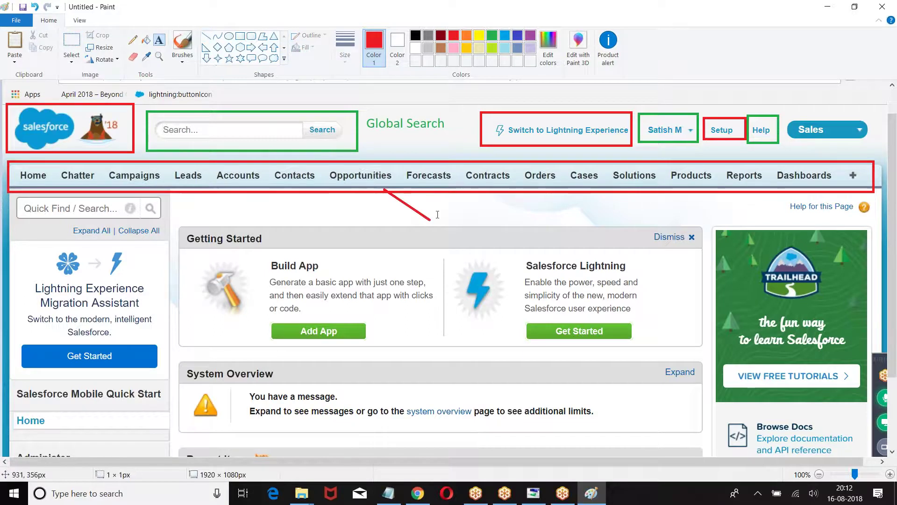
left_click(436, 205)
type("Tab Pane;")
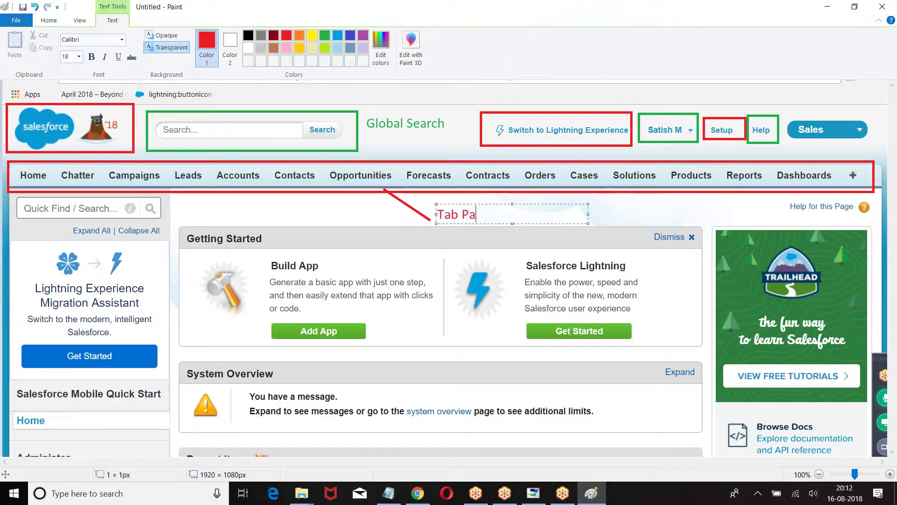
key("BackSpace")
type("l")
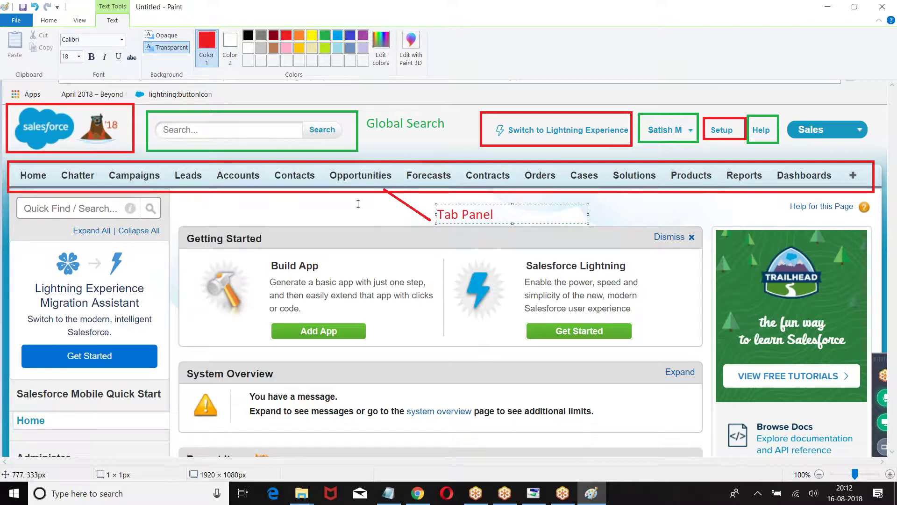
left_click(184, 82)
Box the Home, Campaigns, Contacts, Forecasts and Solutions tabs in red, then return to Salesforce
left_click(240, 36)
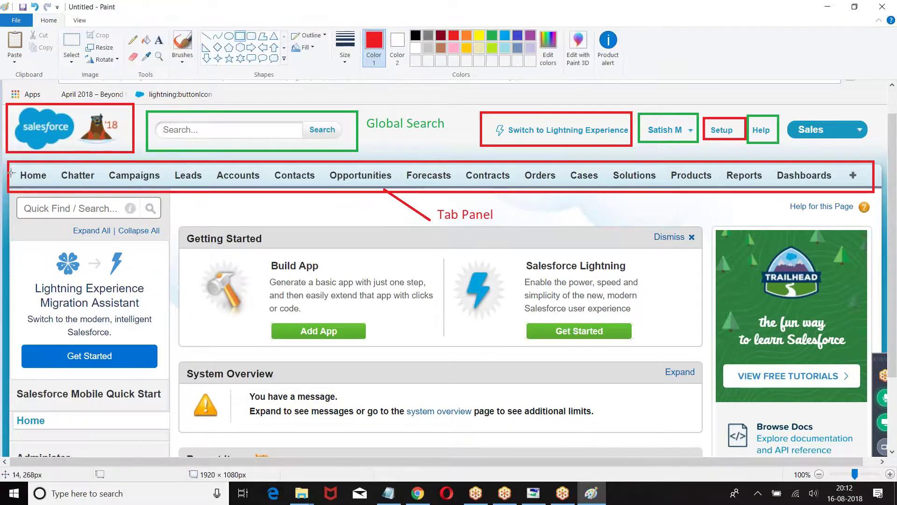
left_click_drag(12, 163, 52, 190)
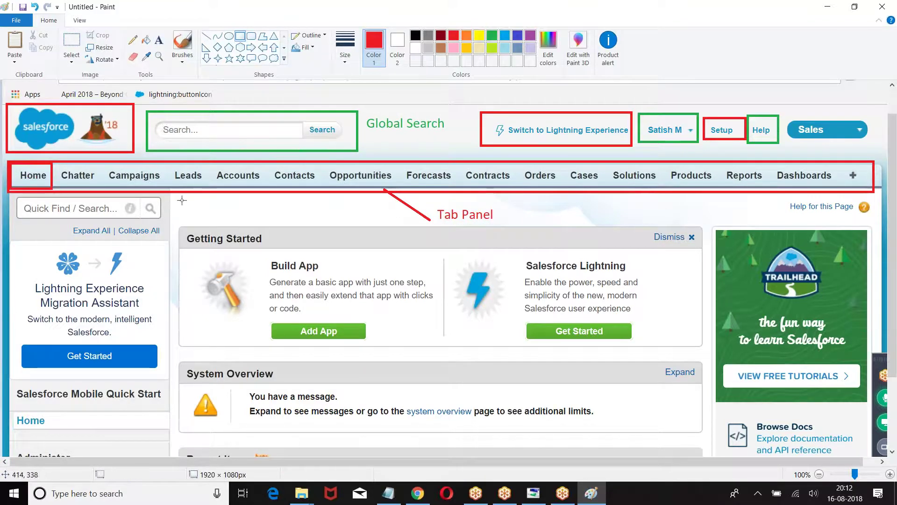
left_click_drag(106, 159, 168, 190)
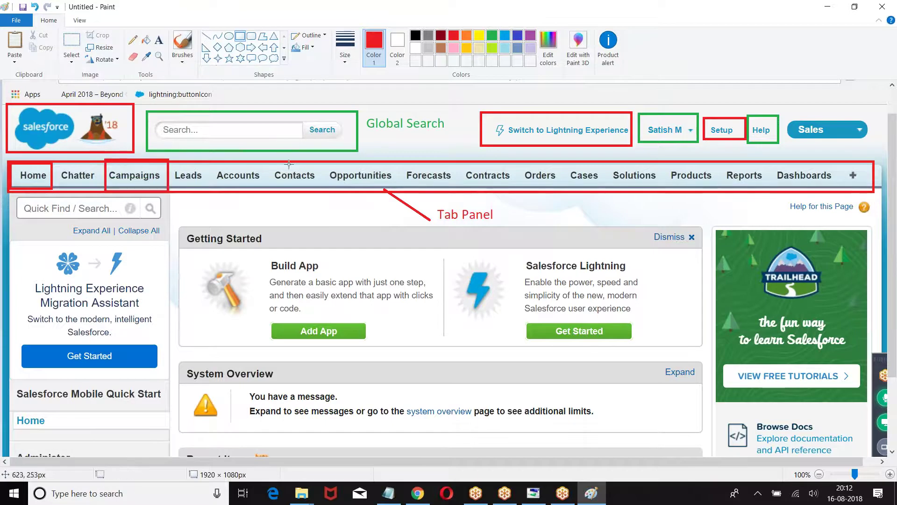
left_click_drag(267, 162, 320, 192)
mouse_move(401, 162)
left_mouse_down()
mouse_move(454, 191)
mouse_move(495, 182)
mouse_move(568, 190)
left_mouse_up()
mouse_move(600, 161)
left_mouse_down()
mouse_move(661, 180)
mouse_move(663, 188)
left_mouse_up()
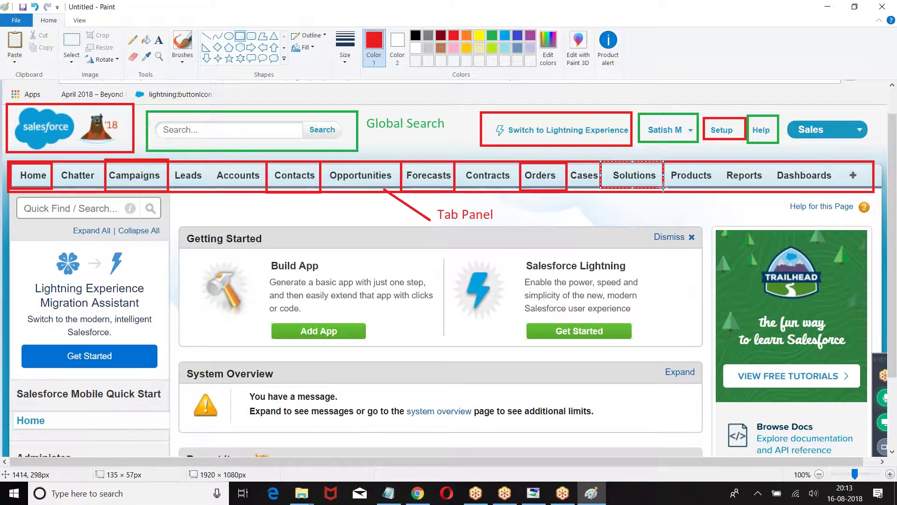
left_click(417, 493)
scroll(299, 217, "up", 1)
Open the Accounts, Contacts, Contracts and Orders home pages in turn, finishing on Setup
left_click(309, 154)
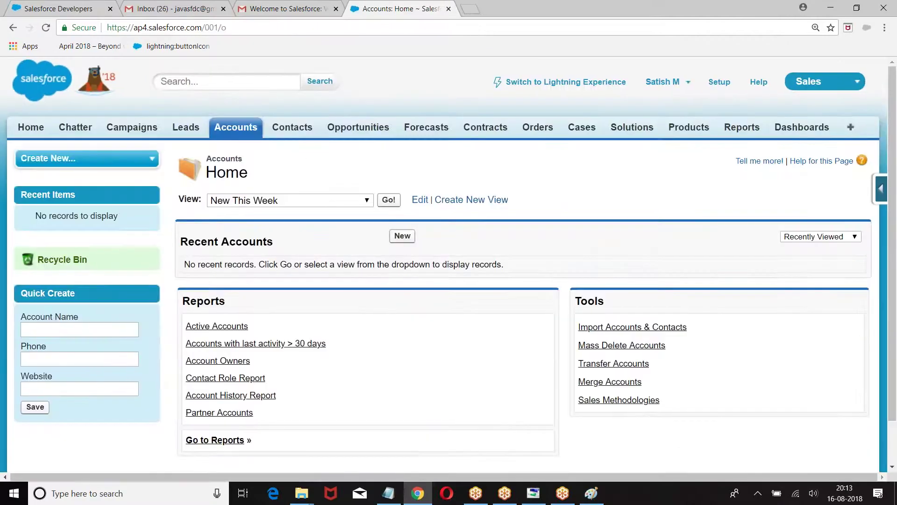
left_click(292, 128)
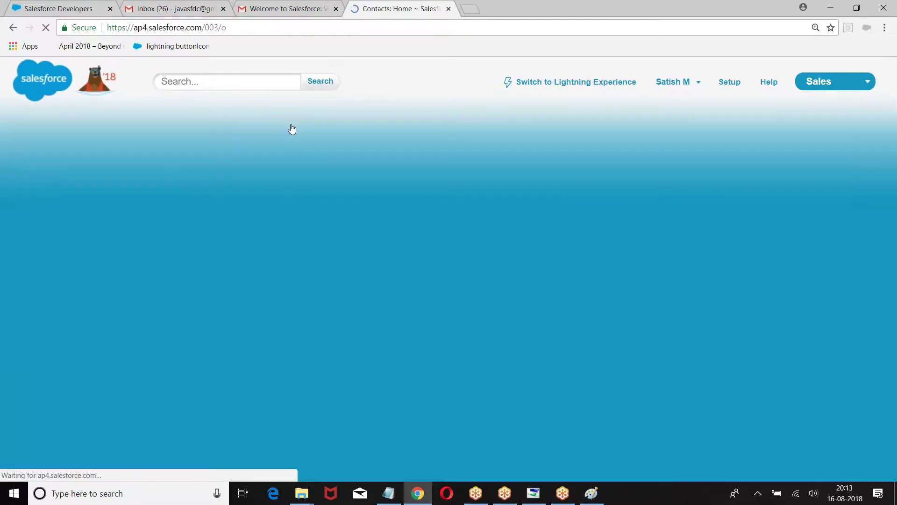
left_click(481, 131)
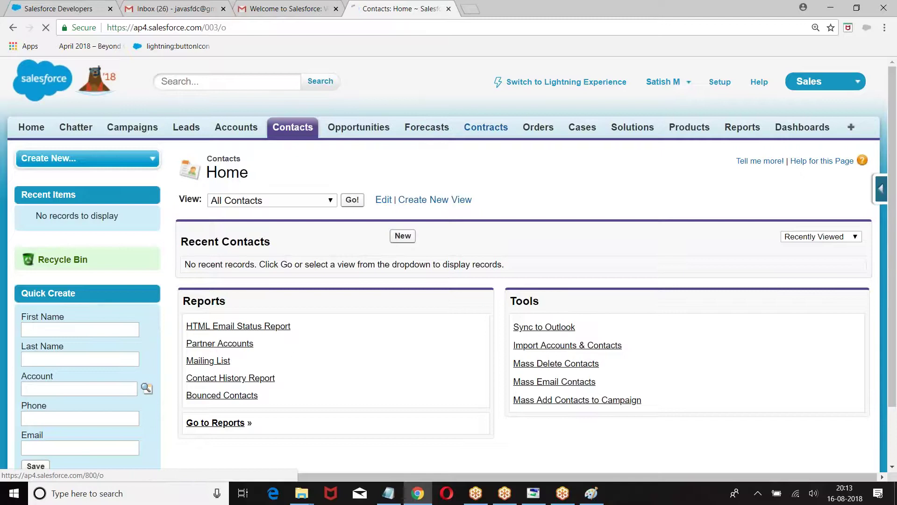
left_click(537, 127)
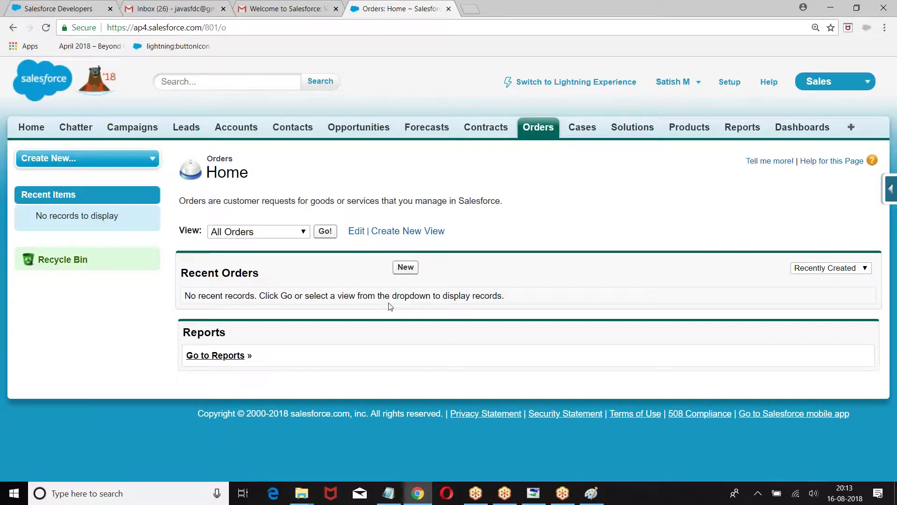
left_click(729, 81)
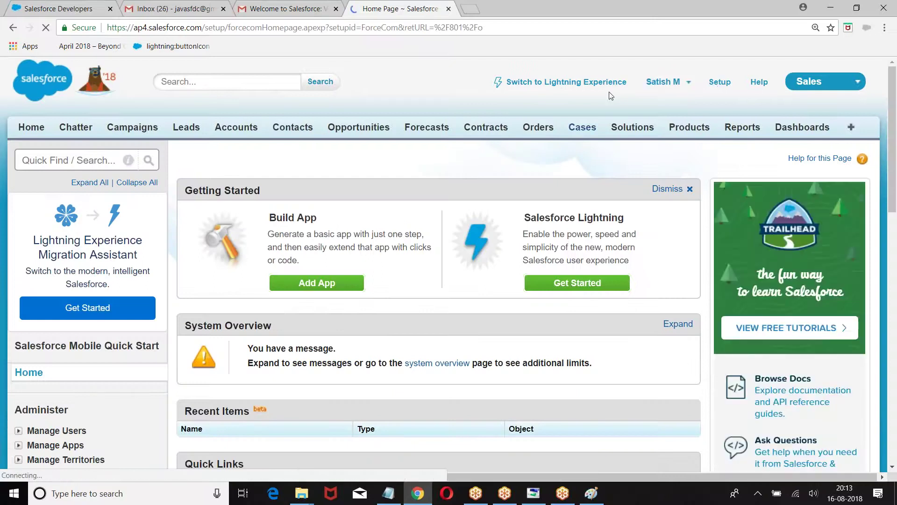
Search the Setup menu for 'Quote', then clear the search
scroll(50, 155, "down", 13)
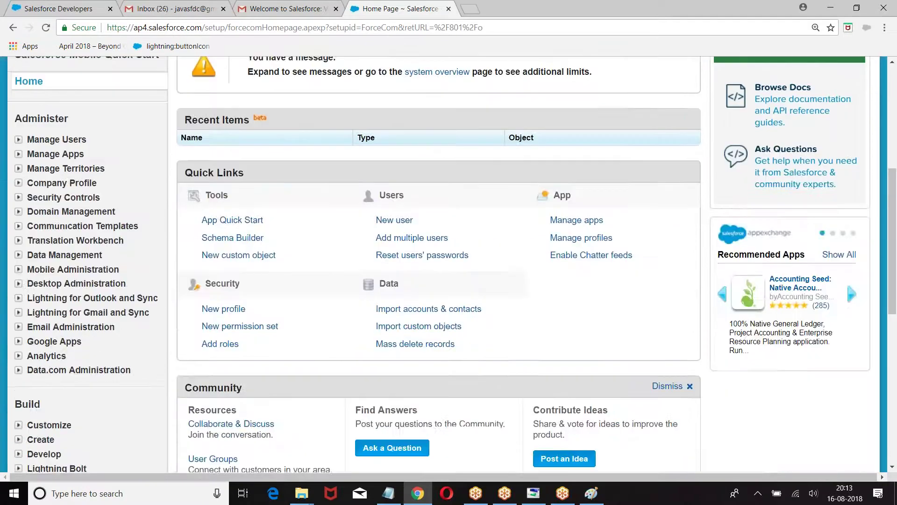
scroll(34, 229, "down", 2)
scroll(35, 225, "up", 5)
scroll(34, 227, "up", 10)
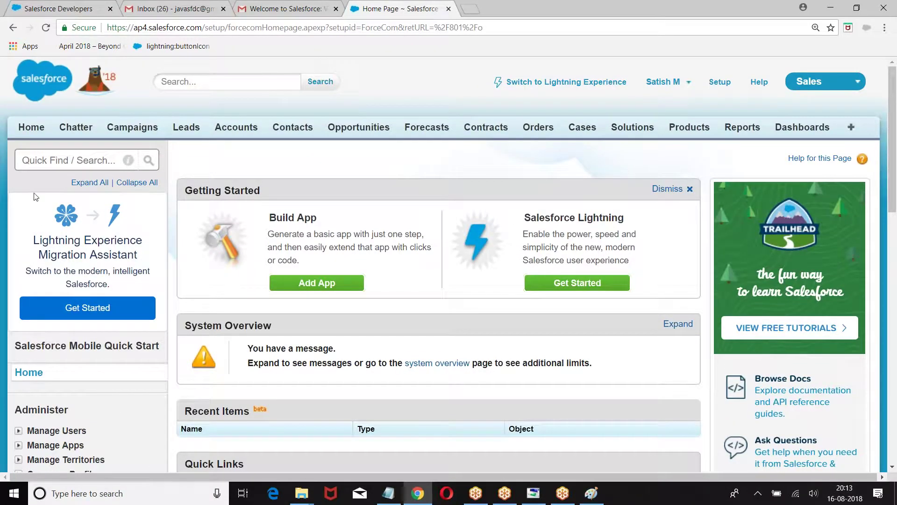
left_click(71, 159)
type("Quote")
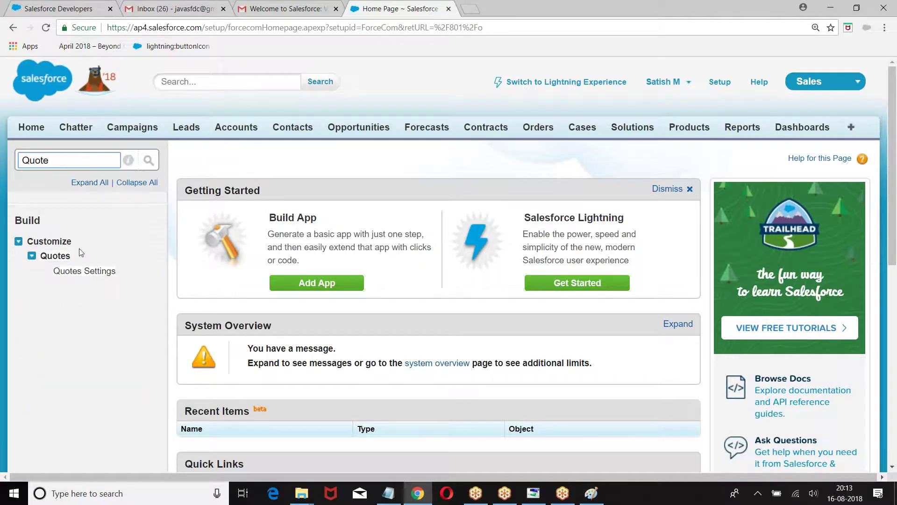
left_click_drag(74, 160, 1, 160)
key("BackSpace")
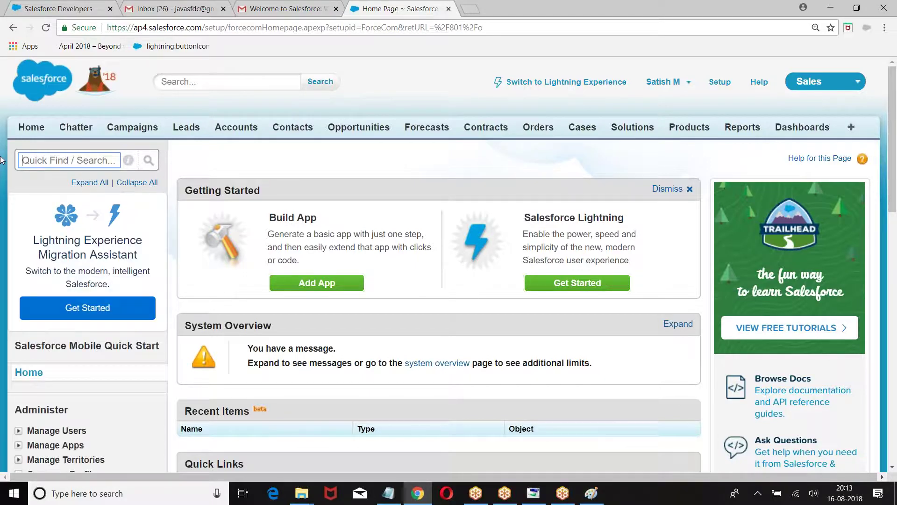
Filter the Setup menu by 'Lead', then 'Web-to-Lead', and clear the filter
type("Lead")
key("BackSpace")
key("BackSpace")
key("BackSpace")
key("BackSpace")
key("BackSpace")
type("Web")
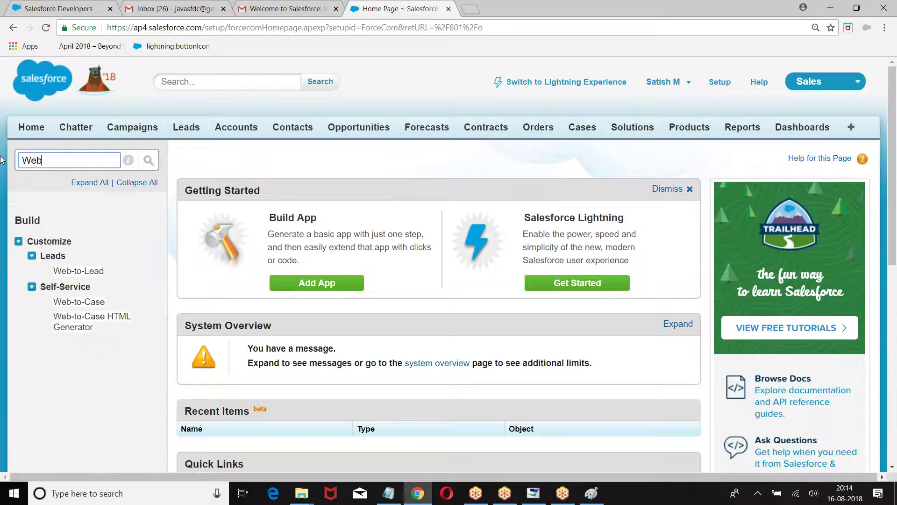
type("-to-Lead")
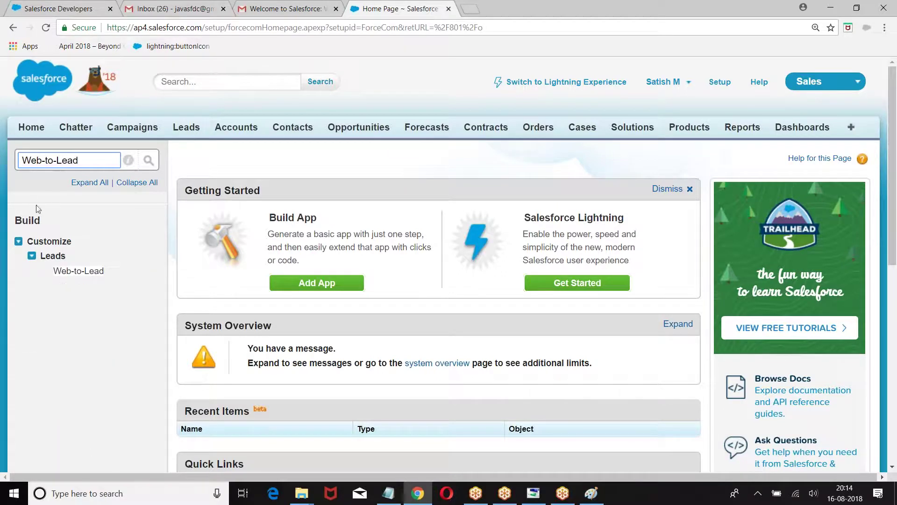
left_click_drag(81, 159, 1, 162)
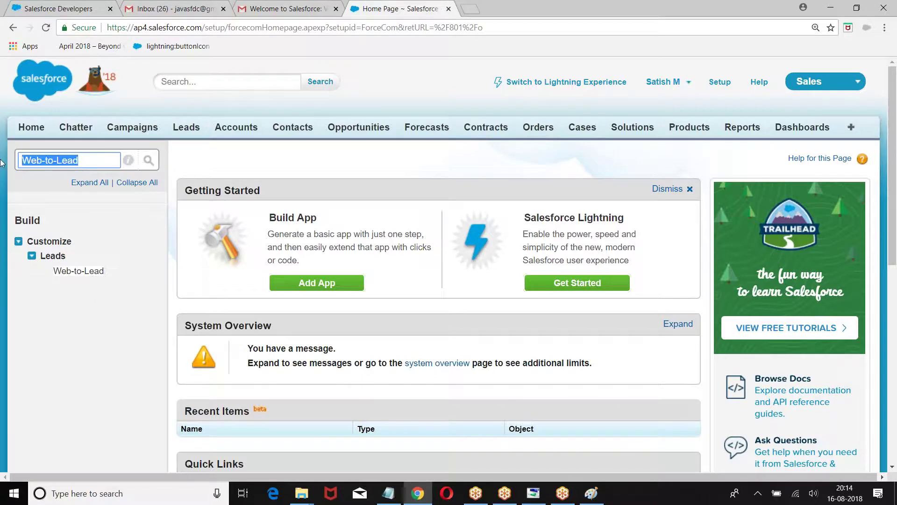
key("BackSpace")
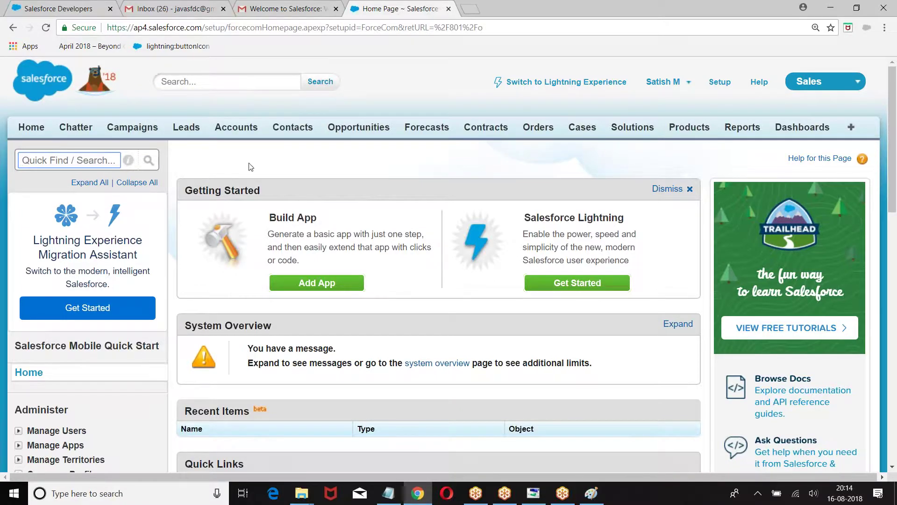
Scroll through the Setup home page and reload it
scroll(251, 167, "down", 3)
scroll(217, 122, "up", 3)
scroll(846, 280, "down", 6)
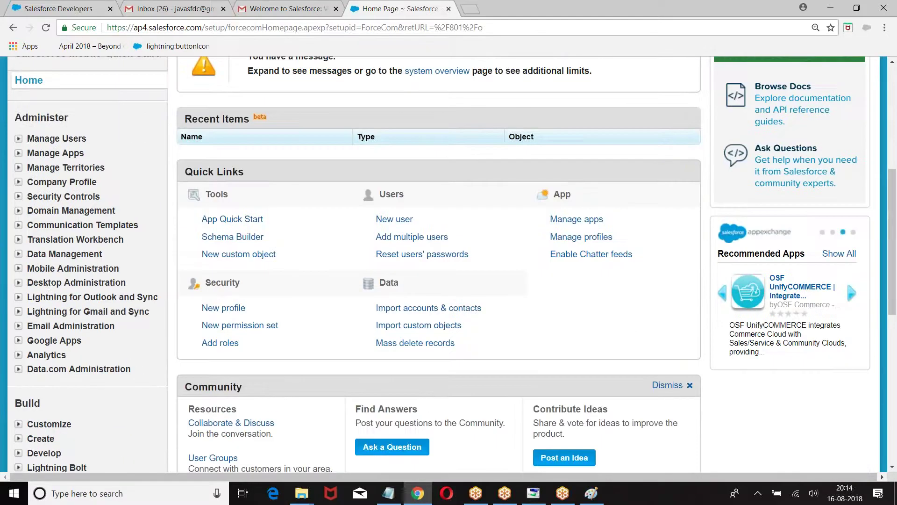
scroll(846, 280, "up", 1)
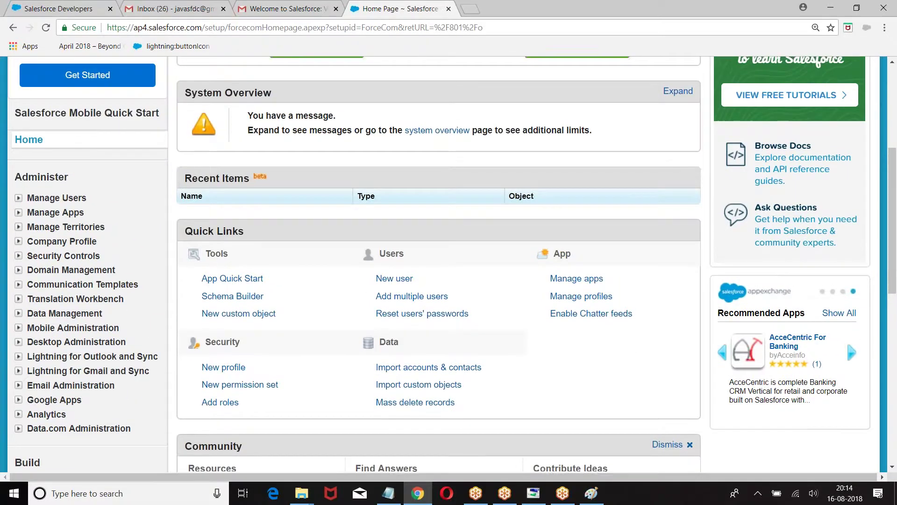
scroll(846, 339, "up", 4)
scroll(114, 103, "down", 10)
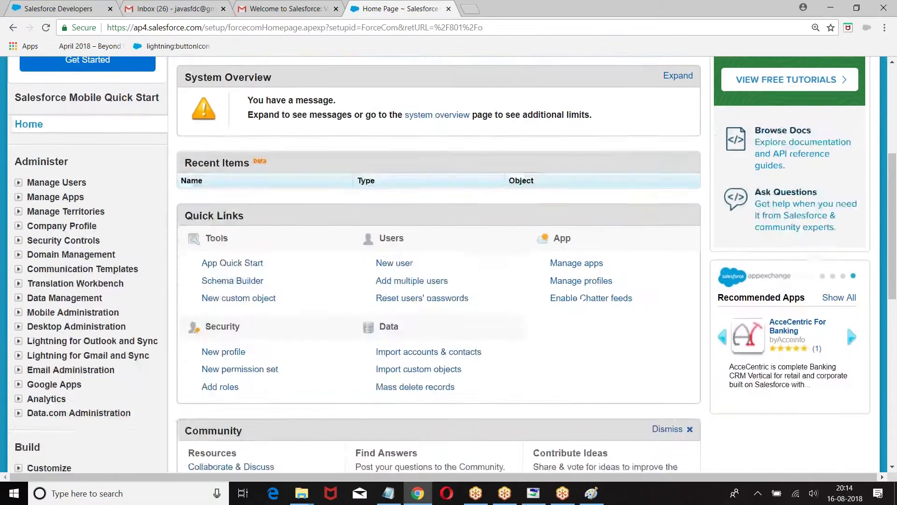
scroll(93, 135, "up", 10)
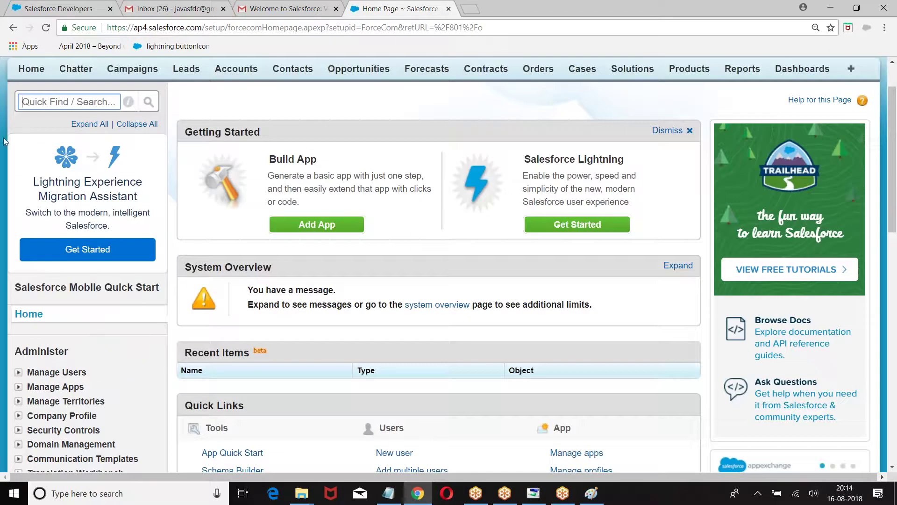
scroll(21, 178, "down", 3)
scroll(687, 108, "up", 4)
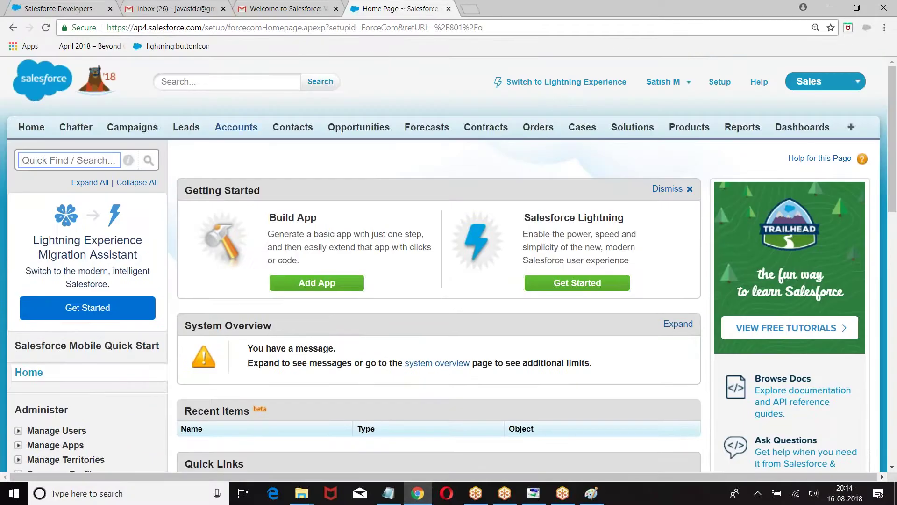
left_click(720, 83)
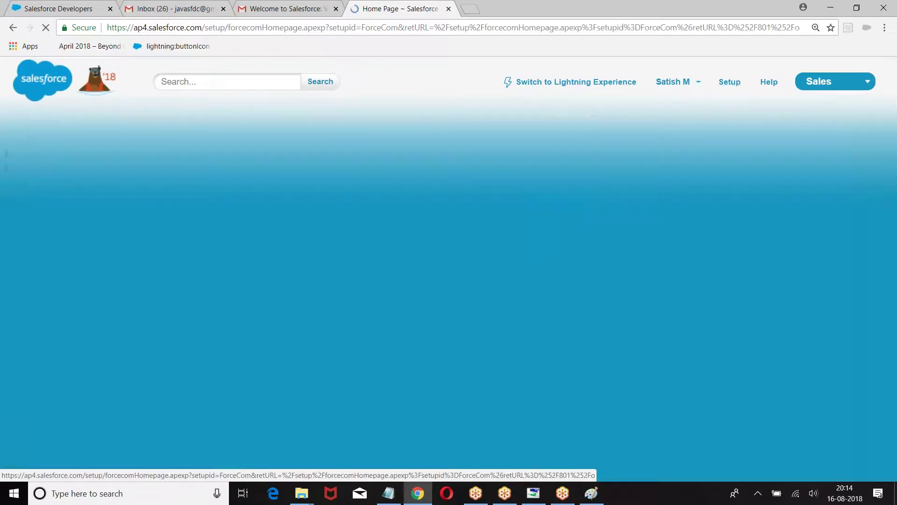
Go to the Leads home page, which shows no recent leads
scroll(73, 314, "down", 5)
scroll(74, 314, "up", 5)
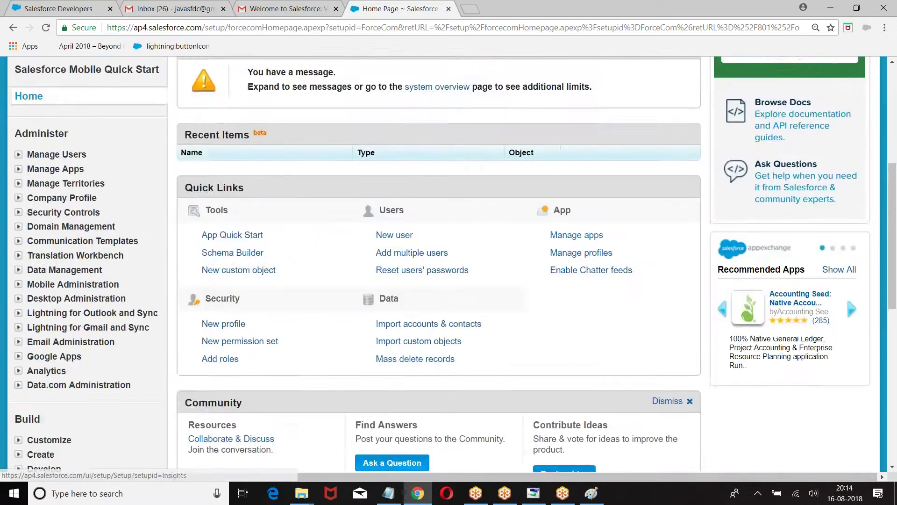
left_click(189, 131)
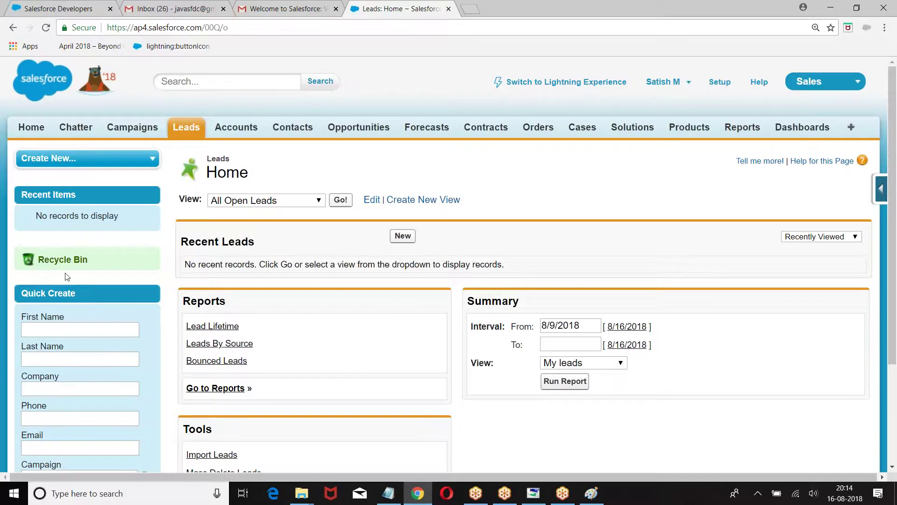
scroll(86, 182, "down", 5)
scroll(68, 352, "up", 5)
left_click(881, 188)
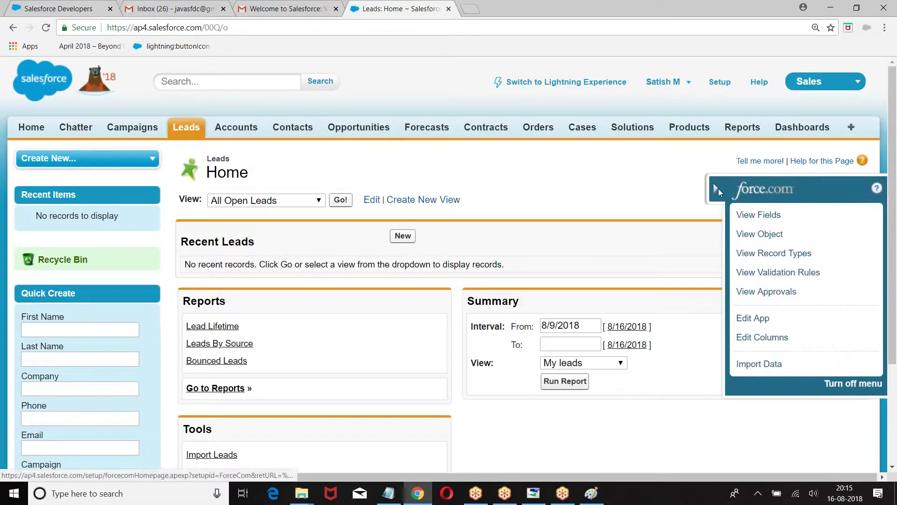
left_click(718, 189)
left_click(877, 188)
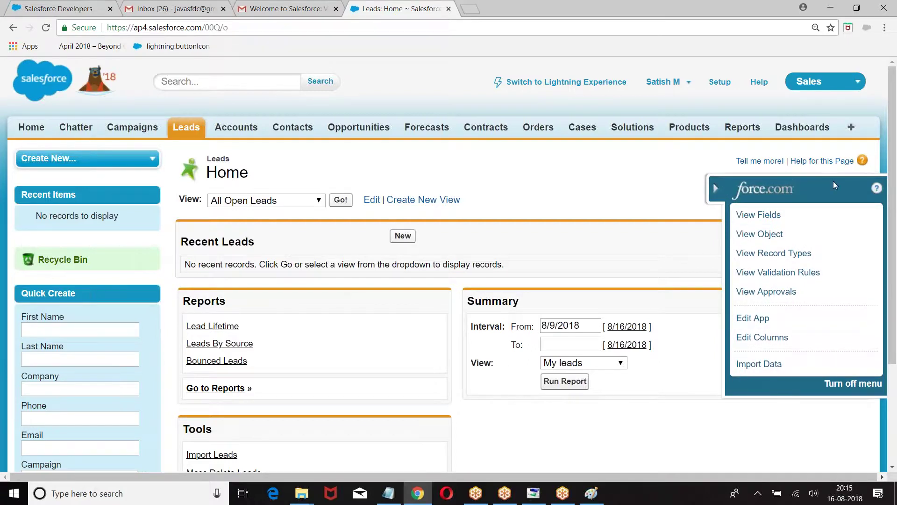
left_click(711, 189)
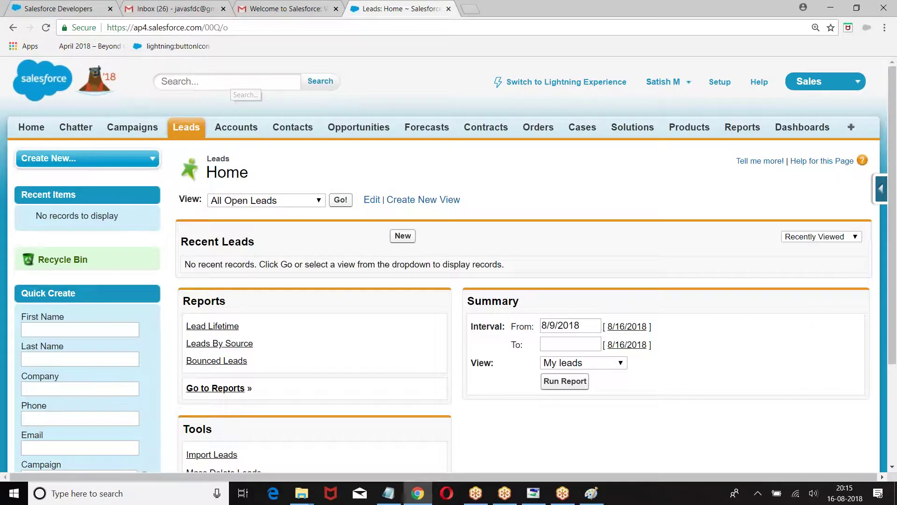
left_click(660, 85)
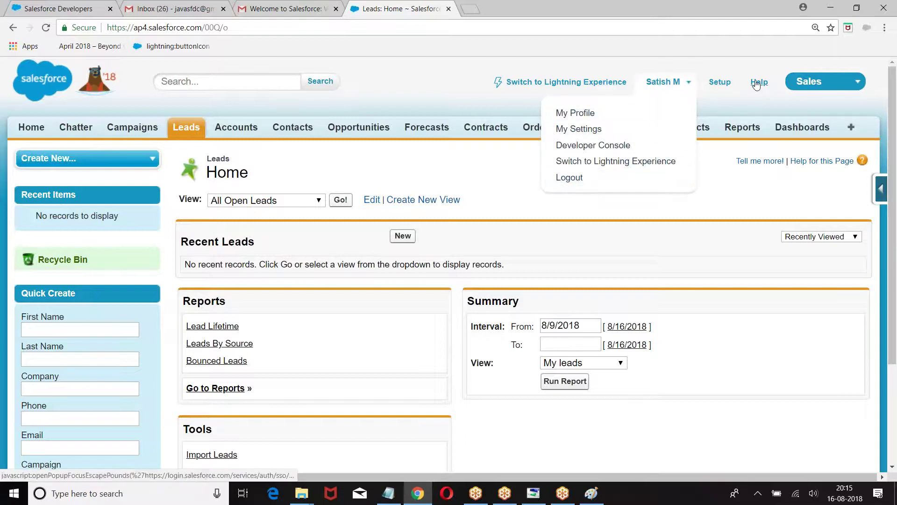
left_click(827, 85)
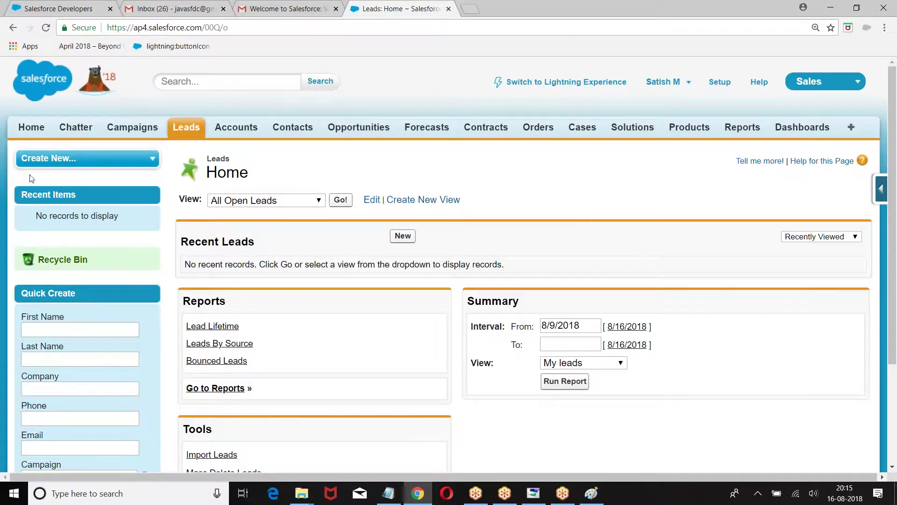
Go through Setup to Accounts, then switch from the force.com panel to Lightning Experience
left_click(719, 83)
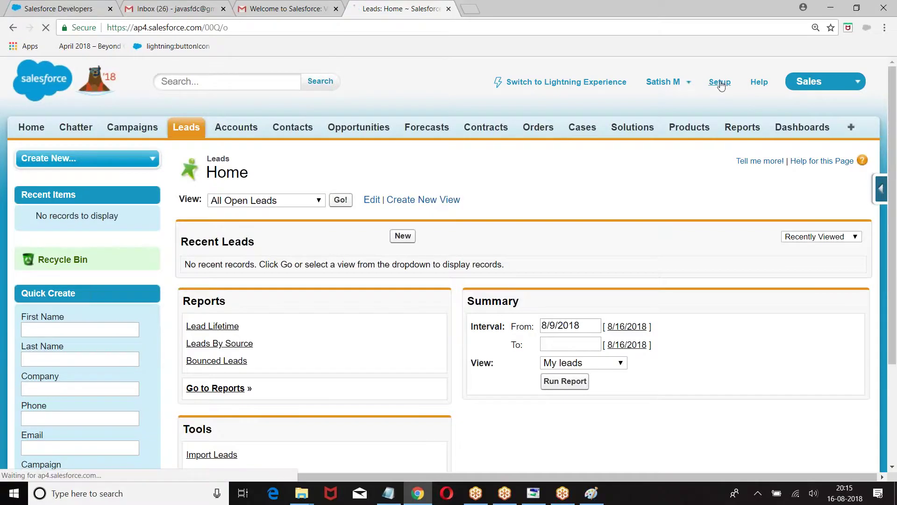
scroll(67, 257, "down", 2)
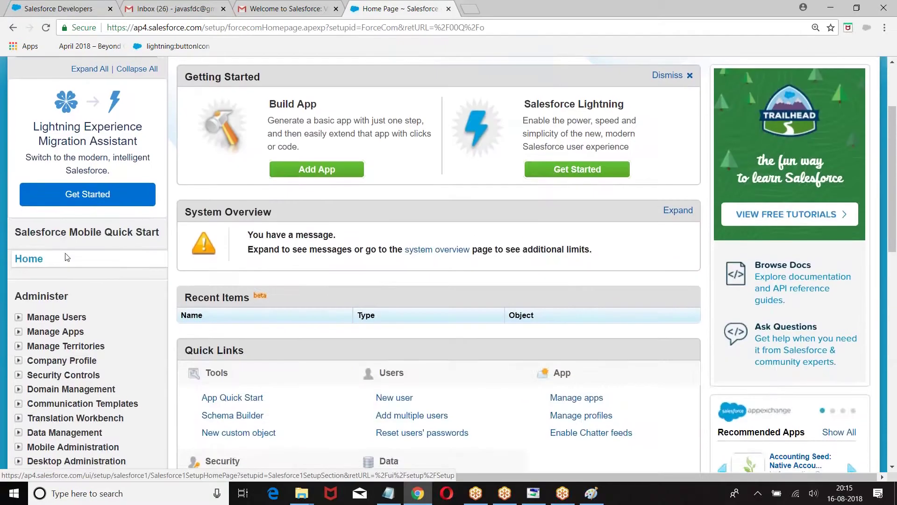
scroll(67, 257, "up", 2)
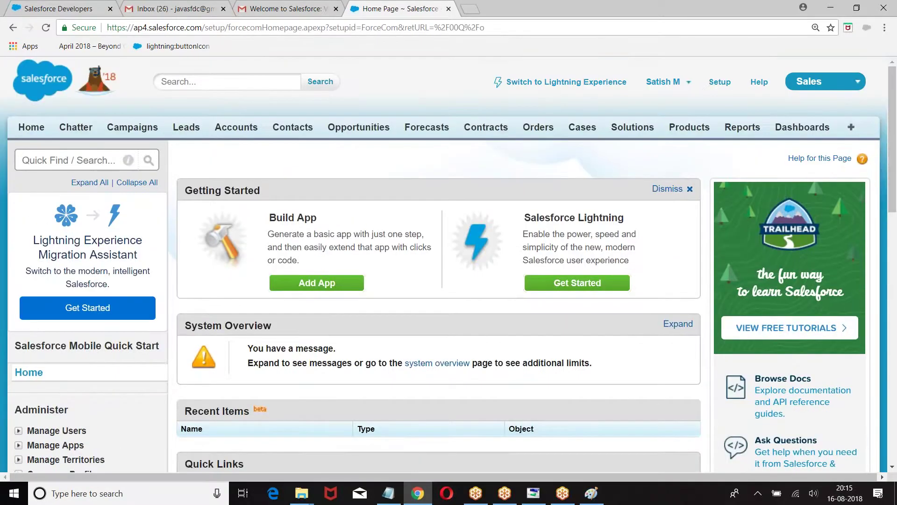
left_click(236, 127)
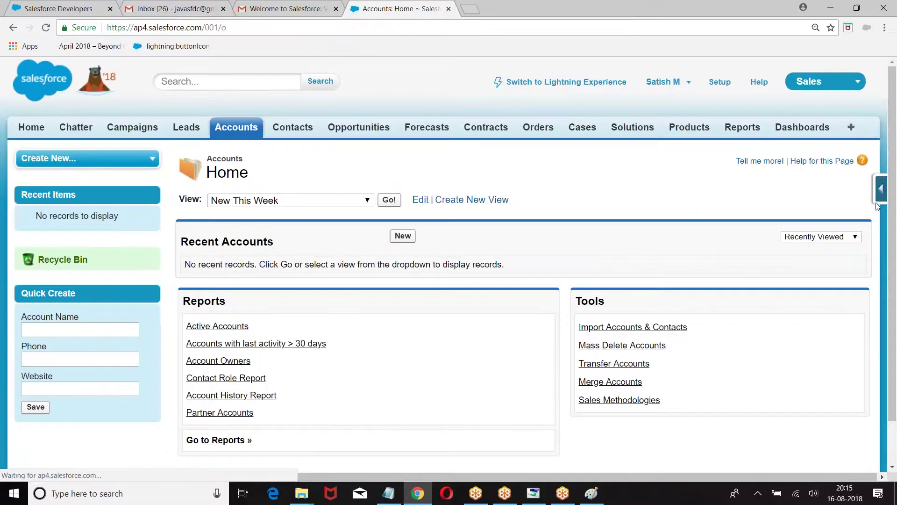
left_click(881, 189)
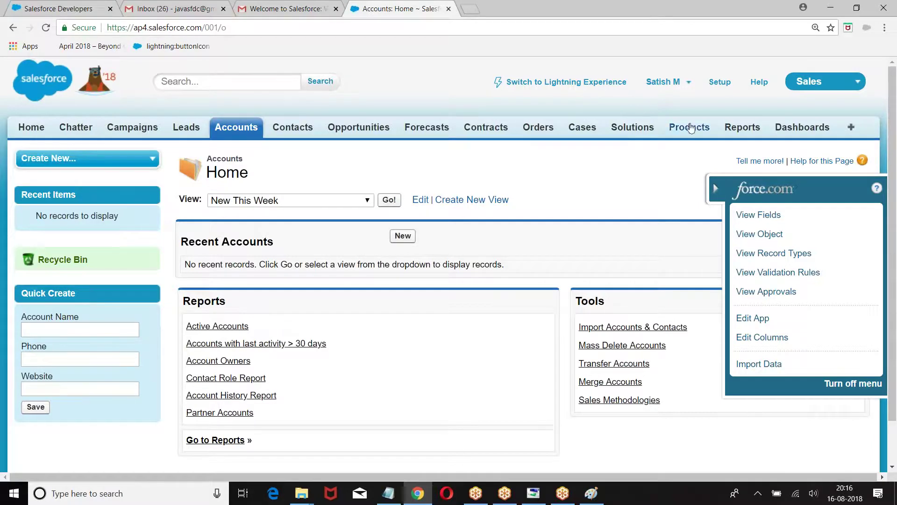
left_click(579, 83)
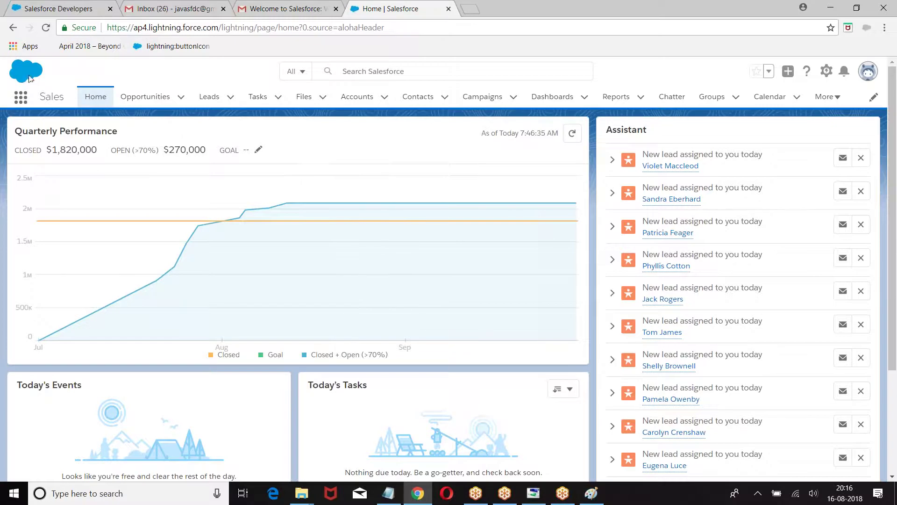
left_click(22, 99)
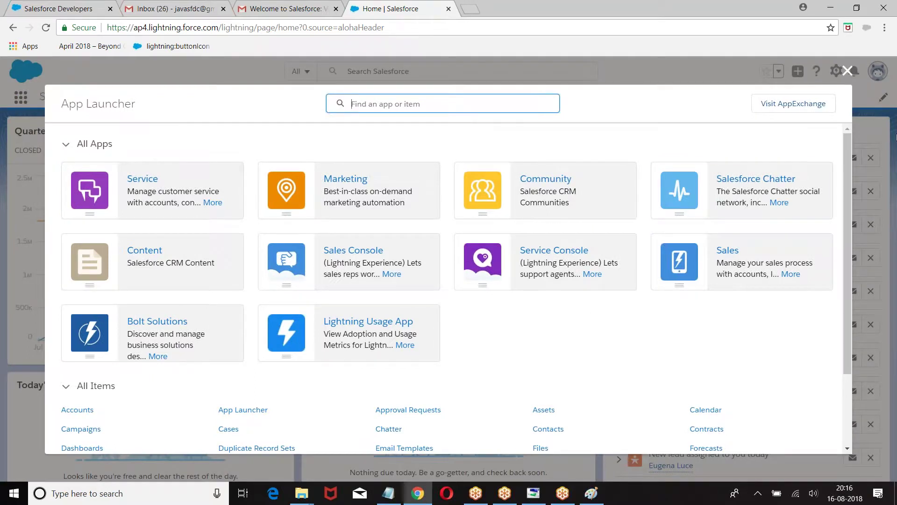
left_click(847, 71)
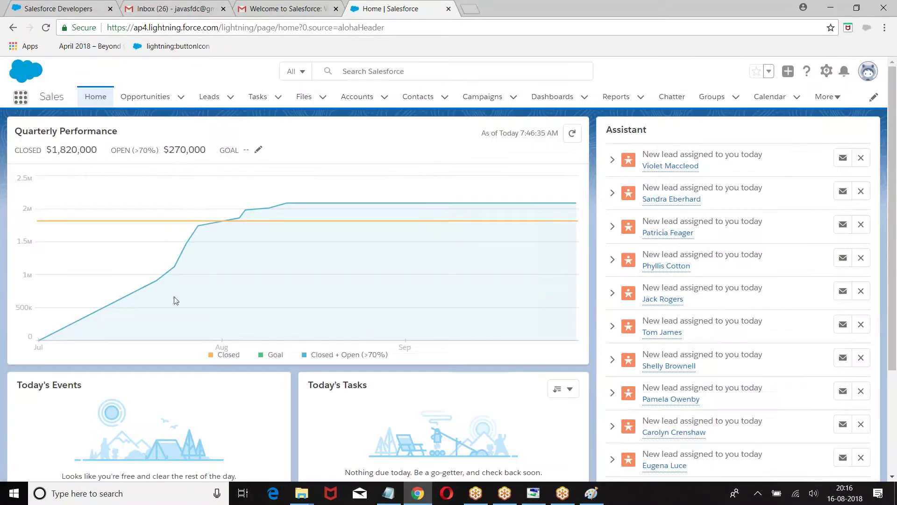
left_click(21, 97)
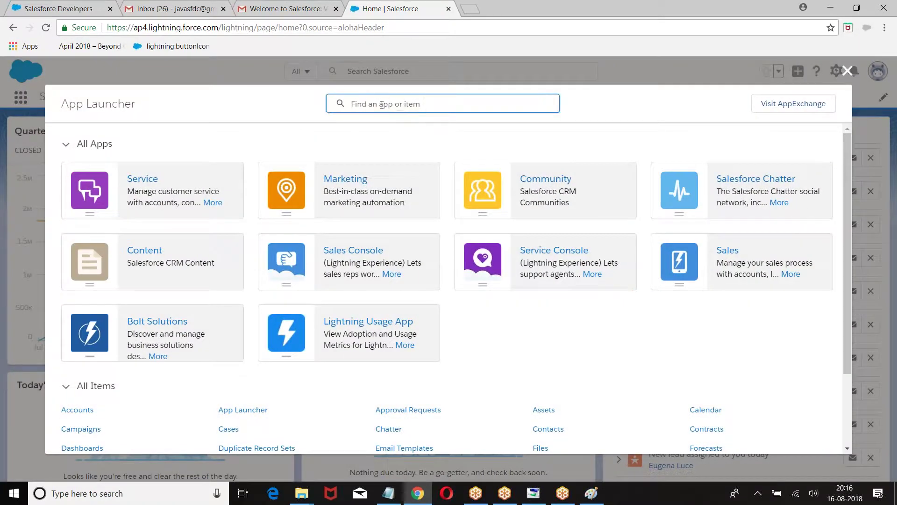
type("User")
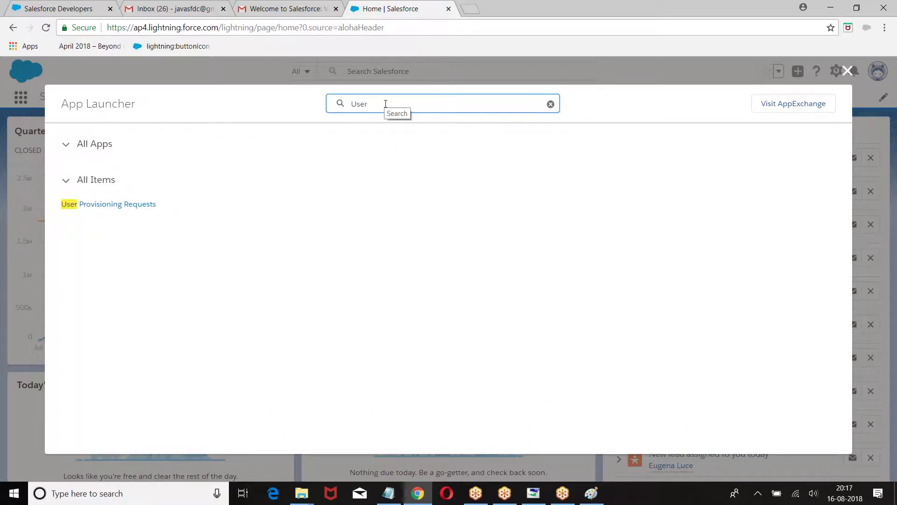
key("ctrl+a")
key("BackSpace")
type("Web-")
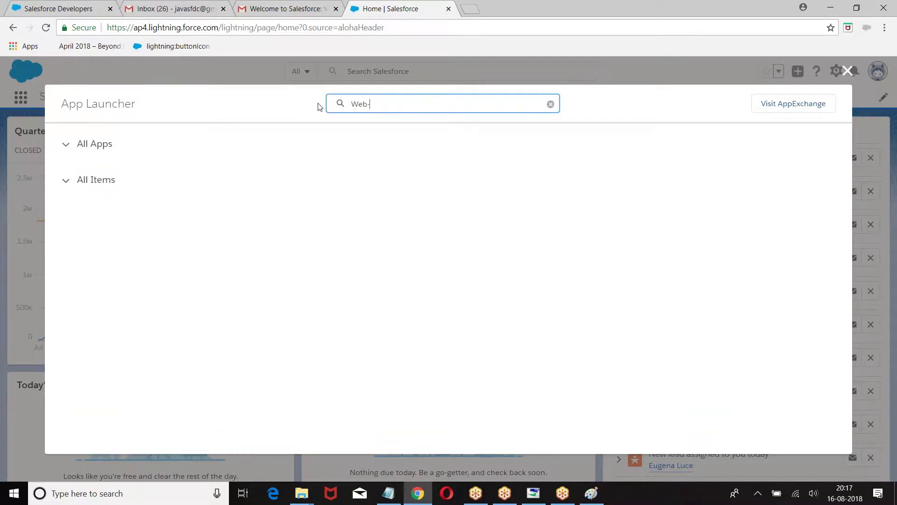
type("to-lead")
left_click(65, 180)
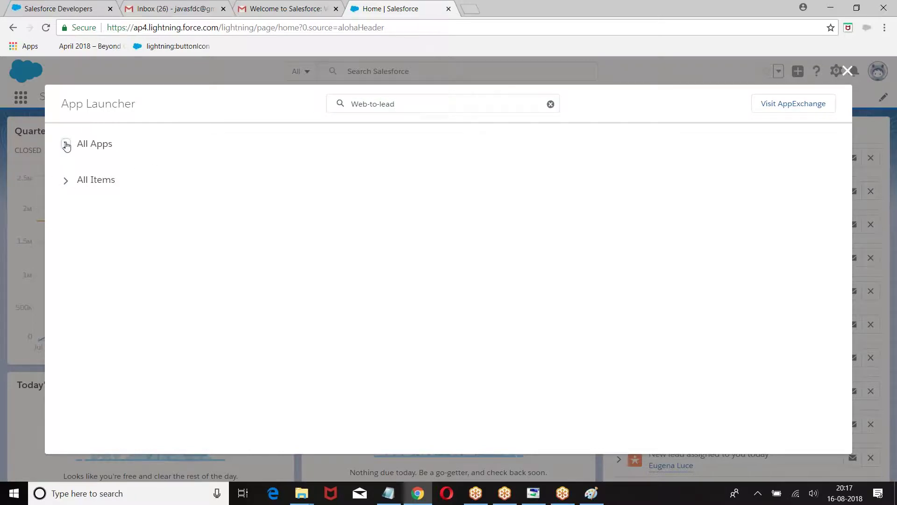
left_click(550, 105)
left_click(847, 72)
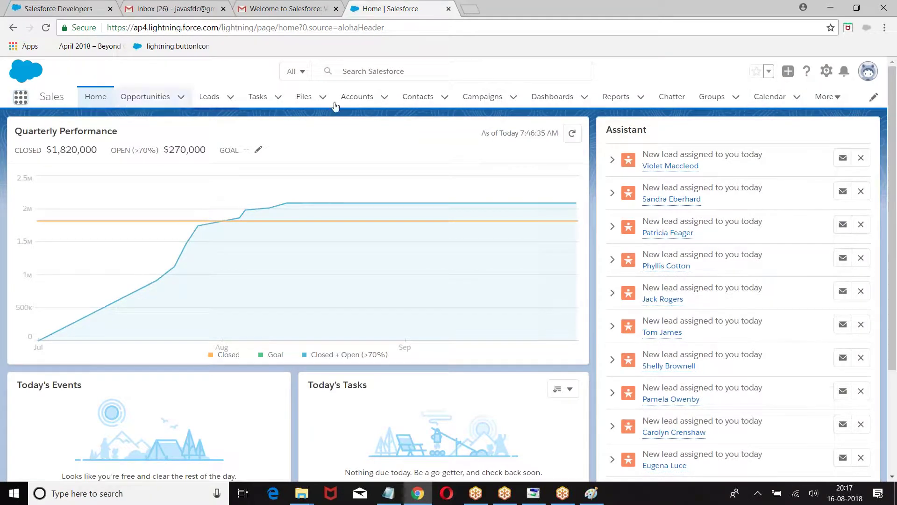
left_click(408, 76)
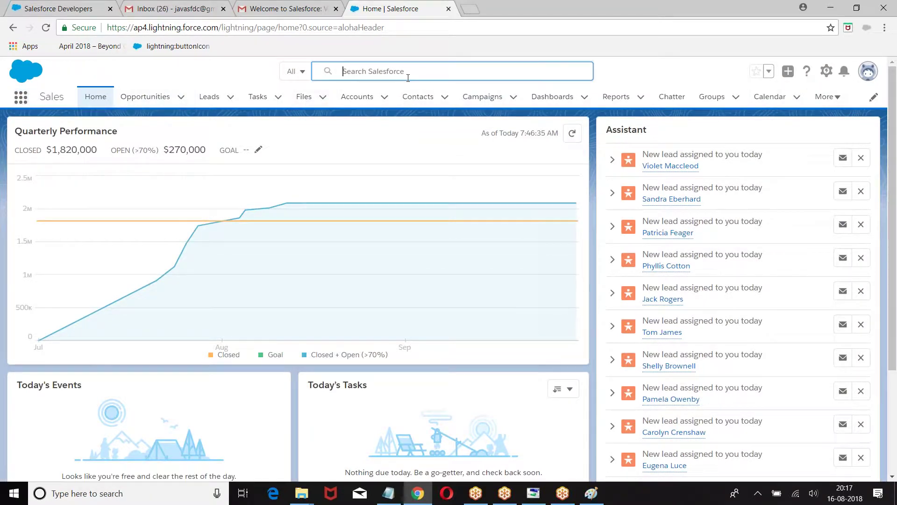
type("Genepoin")
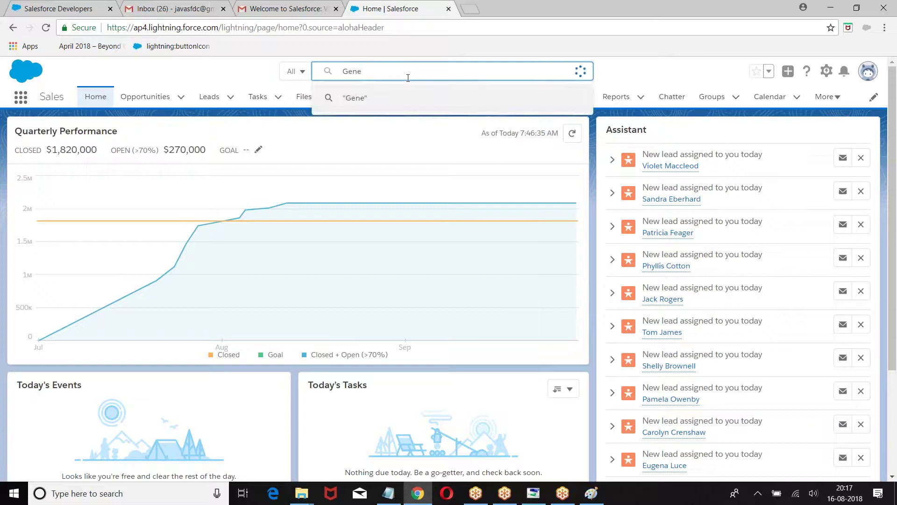
type("t")
key("Return")
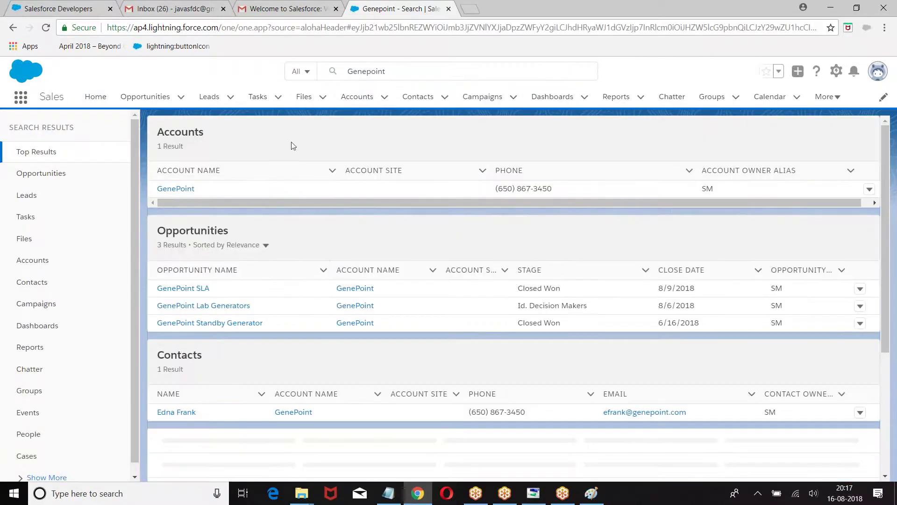
left_click(306, 74)
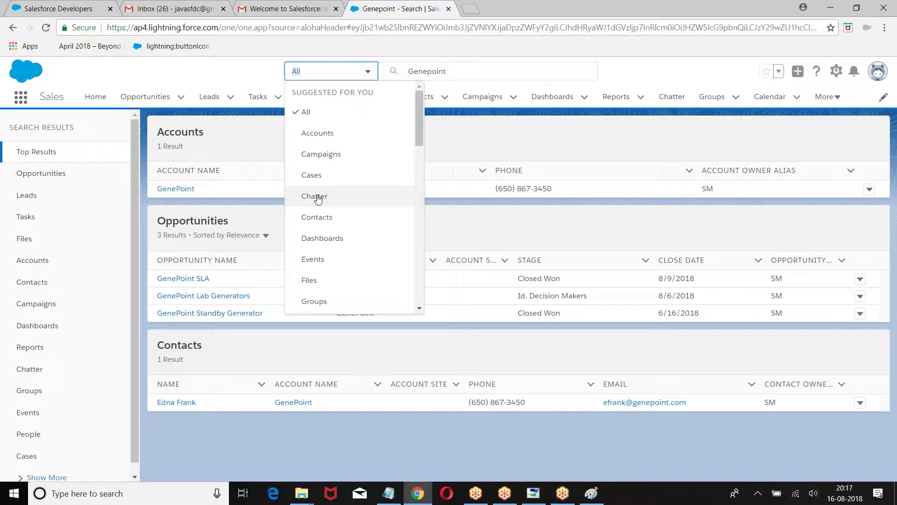
left_click_drag(417, 140, 439, 94)
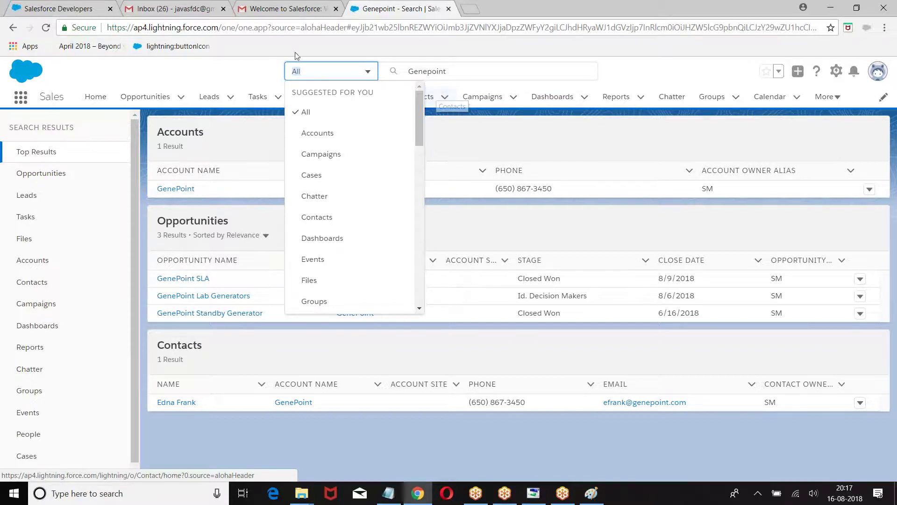
left_click(256, 73)
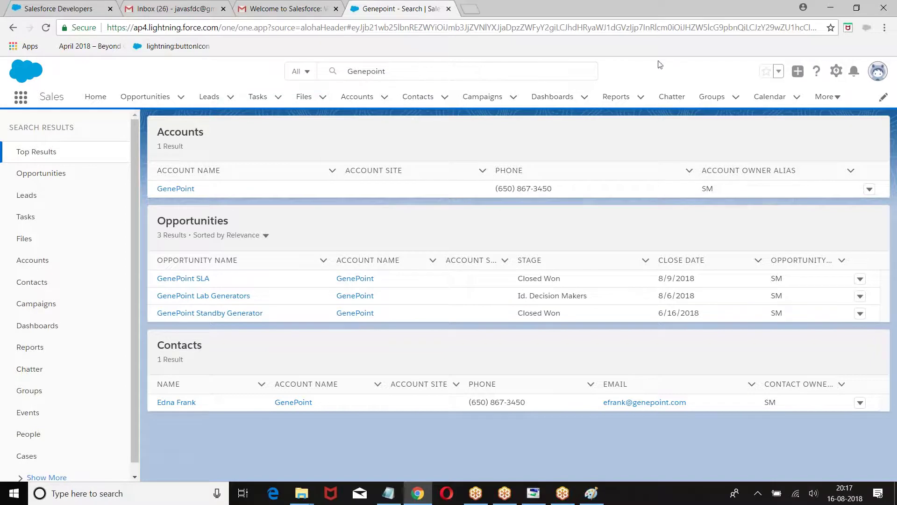
left_click(778, 72)
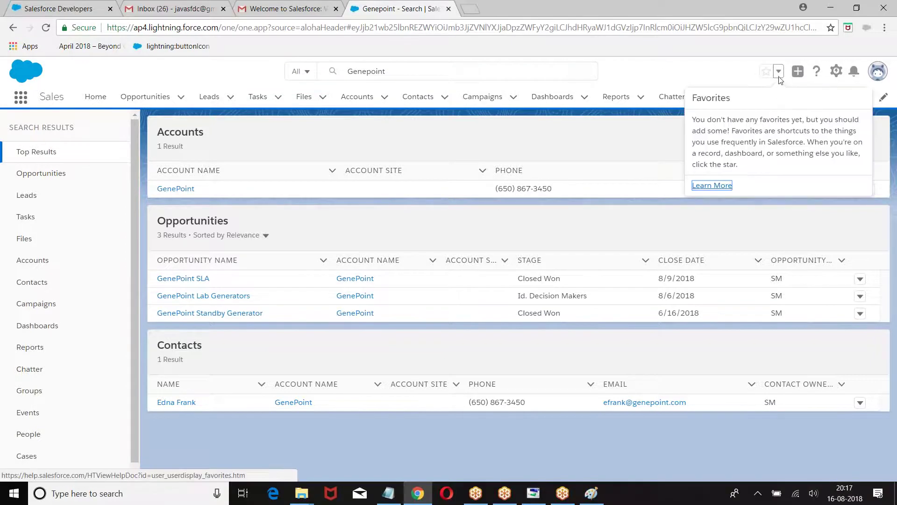
left_click(778, 71)
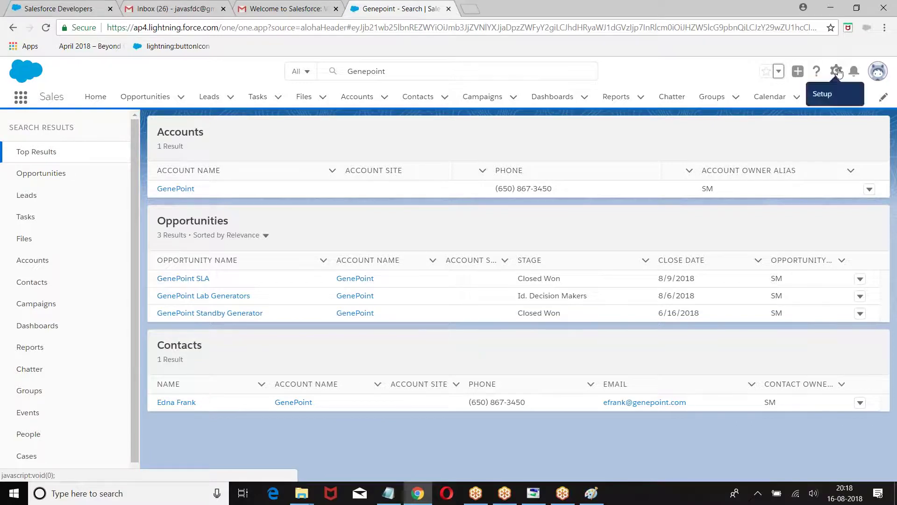
Open Setup Home from the gear menu and highlight sidebar headings such as Platform Tools
left_click(837, 72)
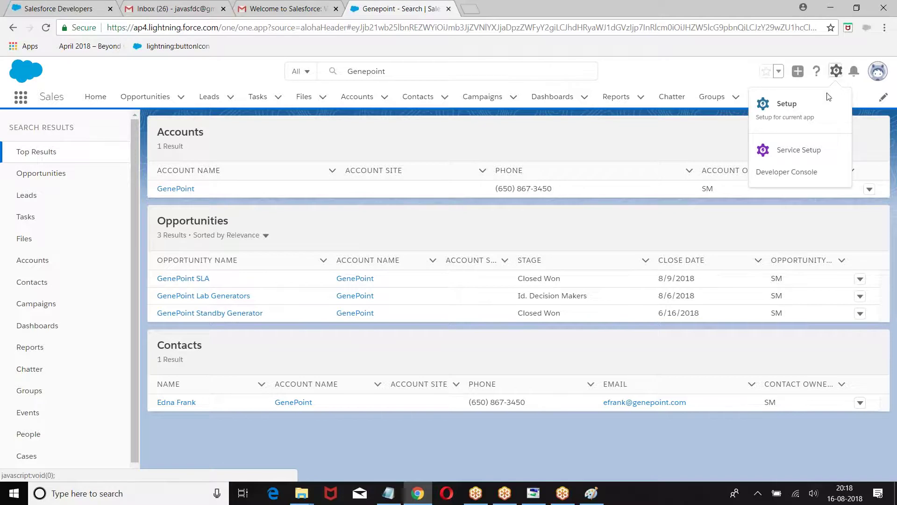
left_click(787, 103)
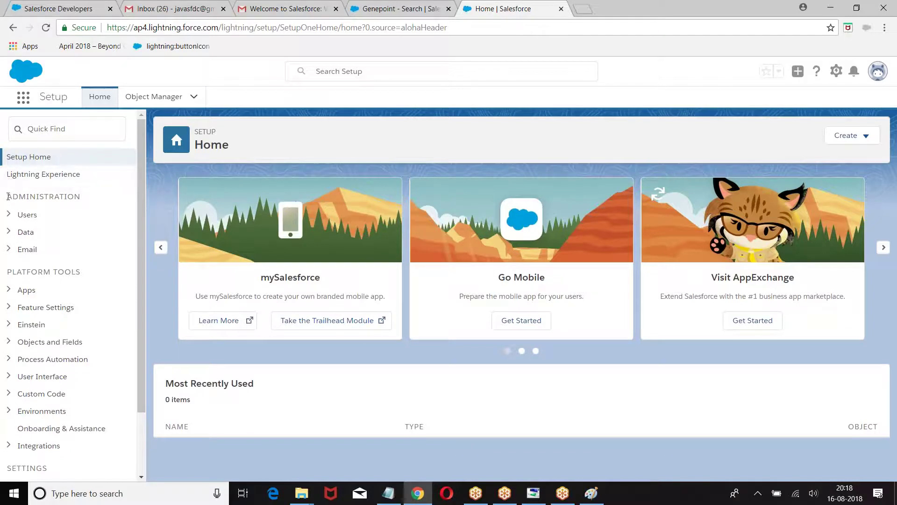
left_click_drag(4, 196, 96, 199)
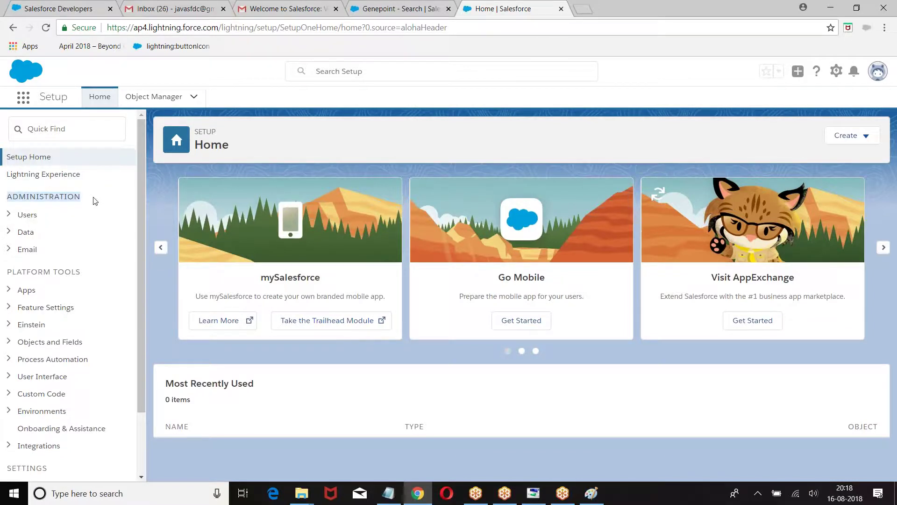
scroll(4, 204, "down", 3)
left_click_drag(3, 200, 97, 196)
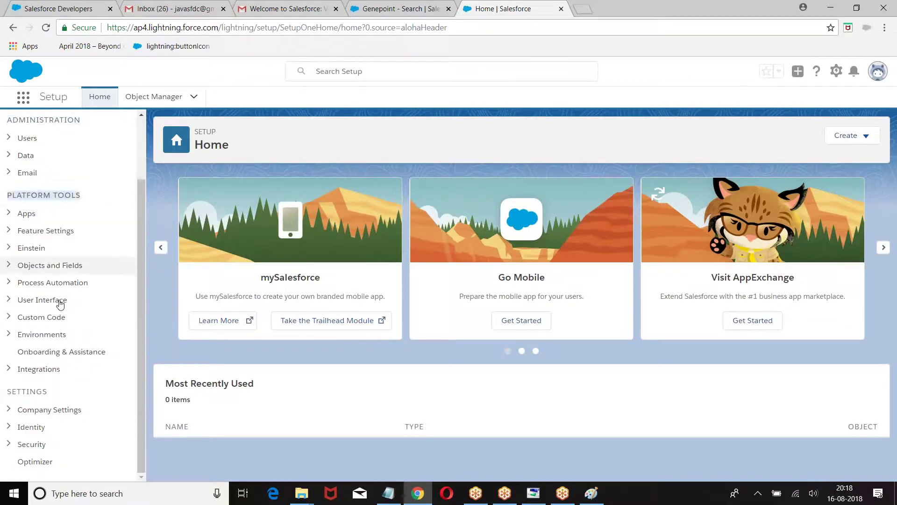
left_click_drag(3, 391, 79, 391)
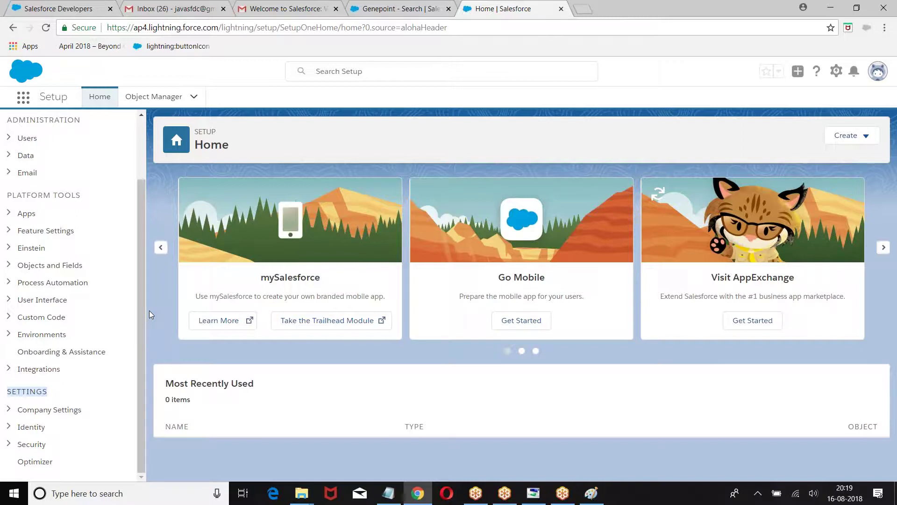
left_click(836, 71)
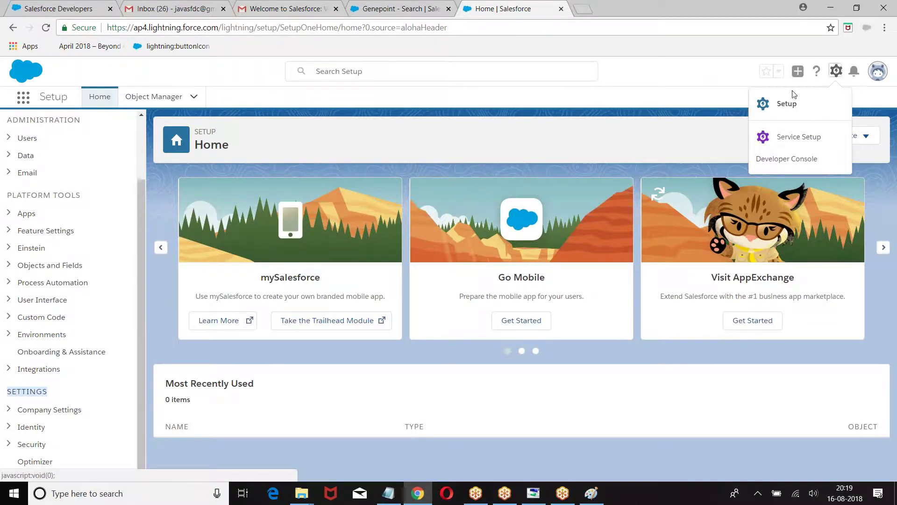
left_click(690, 71)
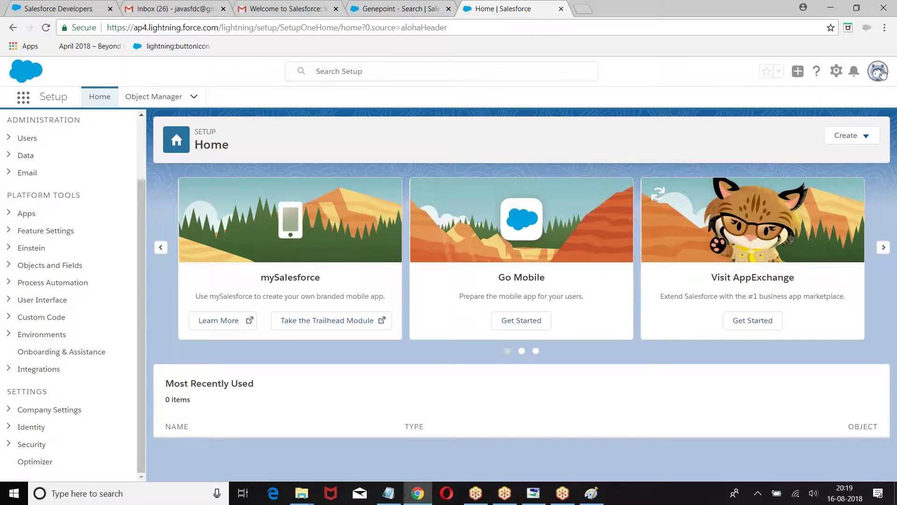
left_click(879, 71)
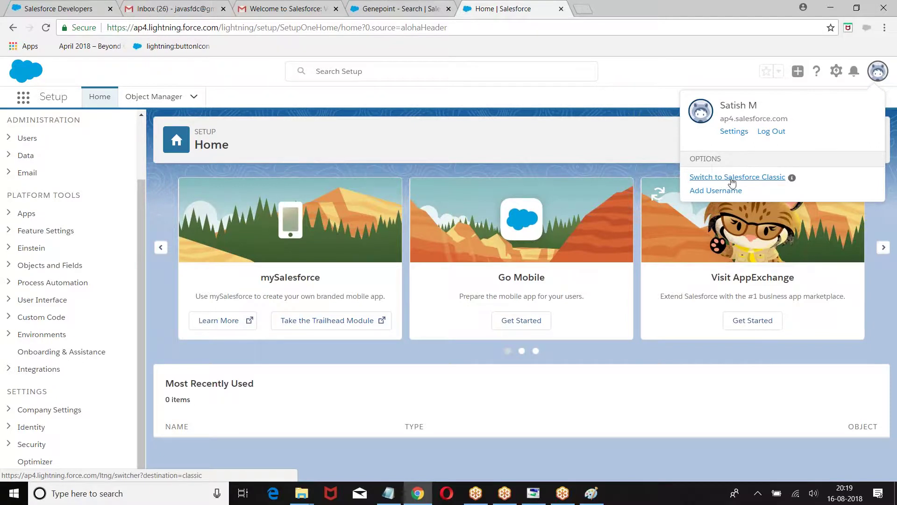
left_click(556, 116)
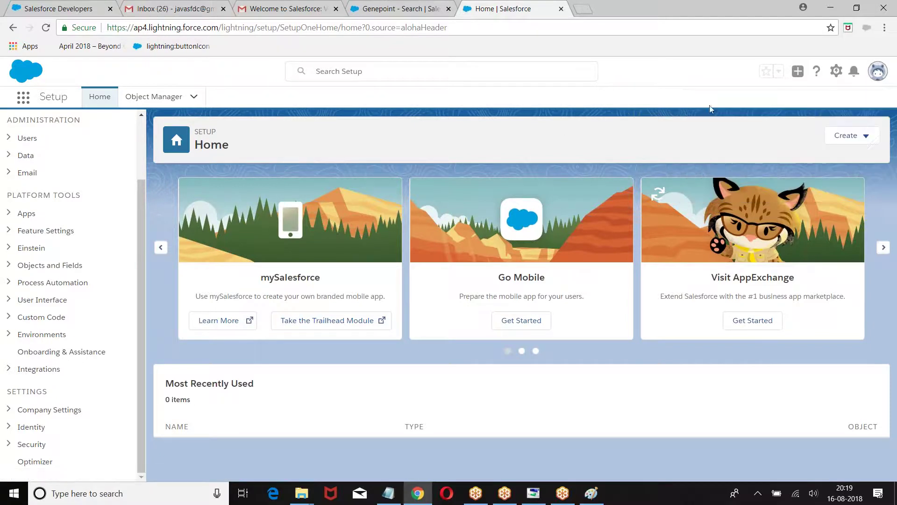
left_click(20, 98)
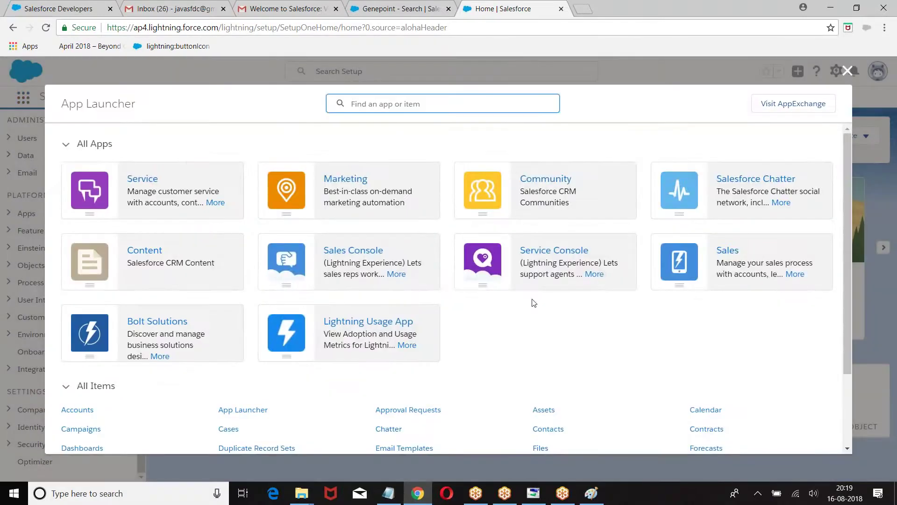
scroll(178, 374, "down", 2)
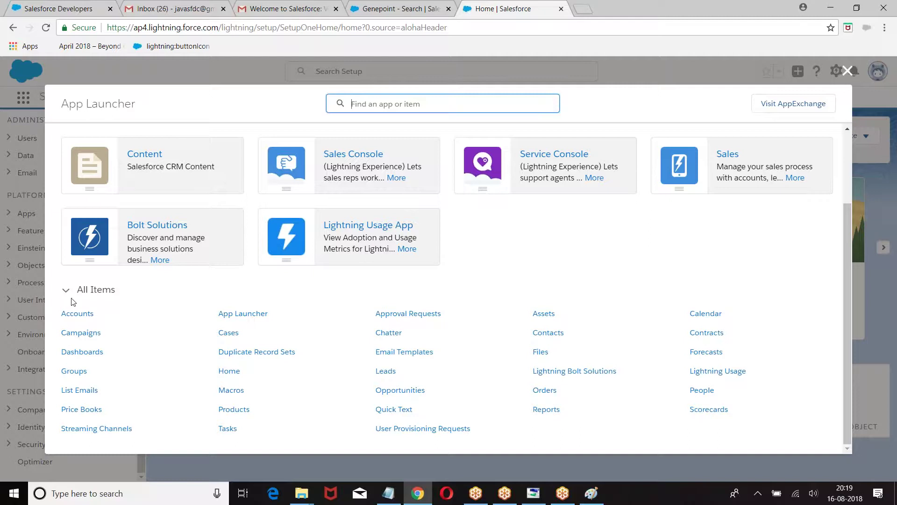
scroll(598, 340, "up", 2)
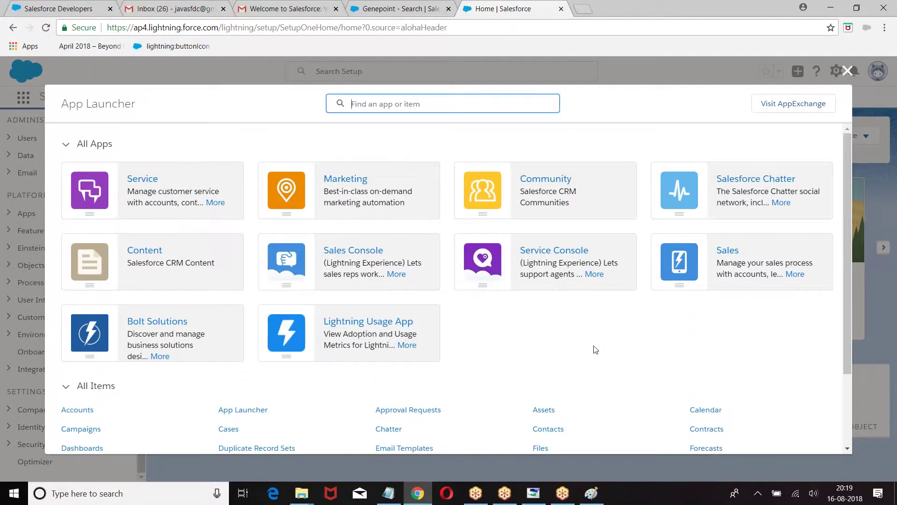
scroll(595, 349, "down", 2)
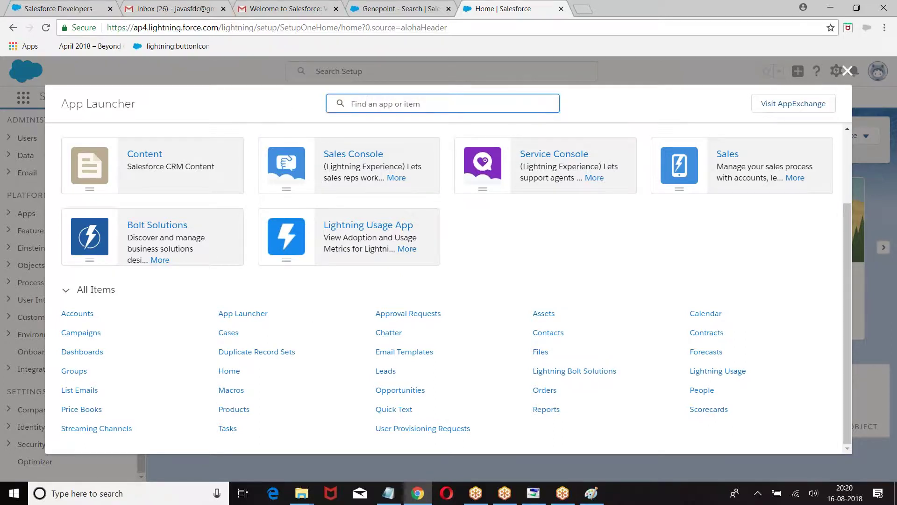
type("Lead")
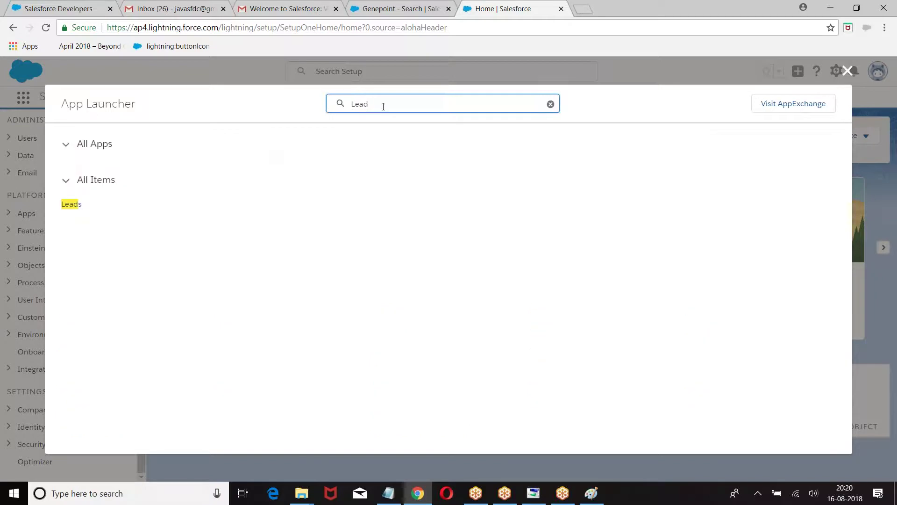
double_click(331, 105)
key("BackSpace")
type("Accounts")
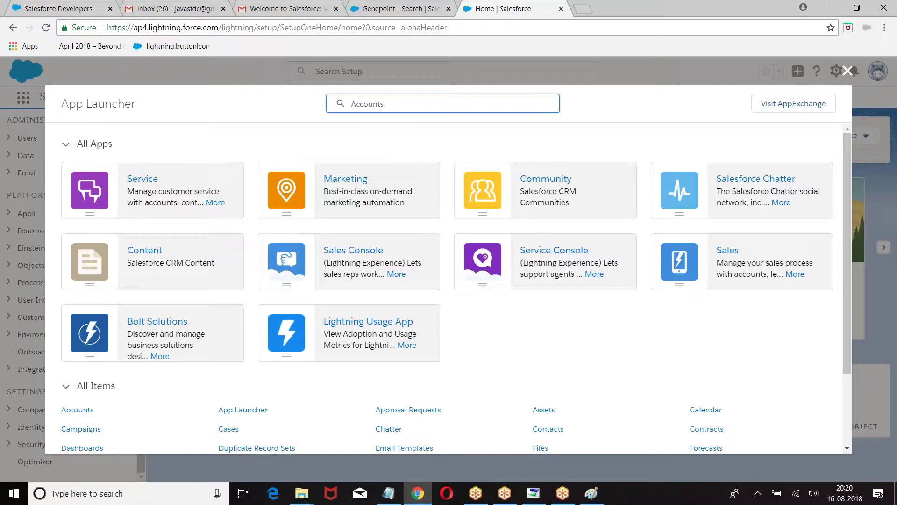
key("BackSpace")
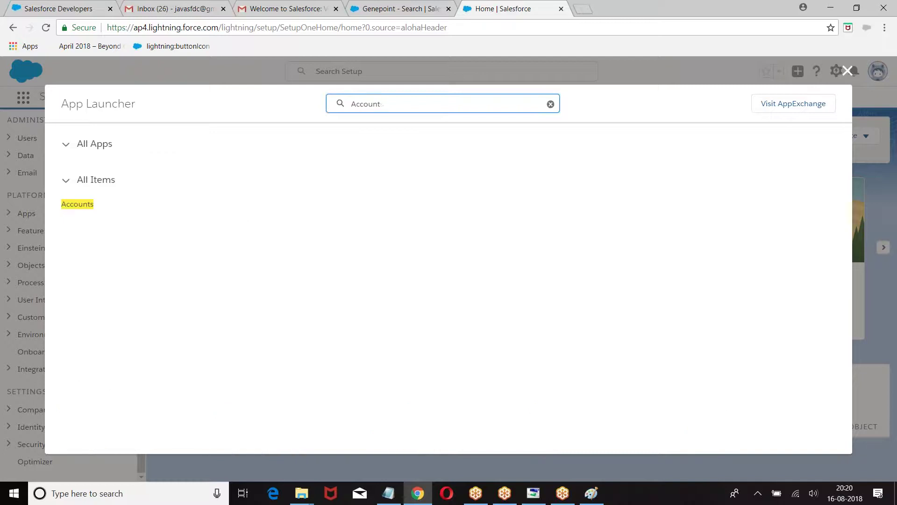
left_click(550, 104)
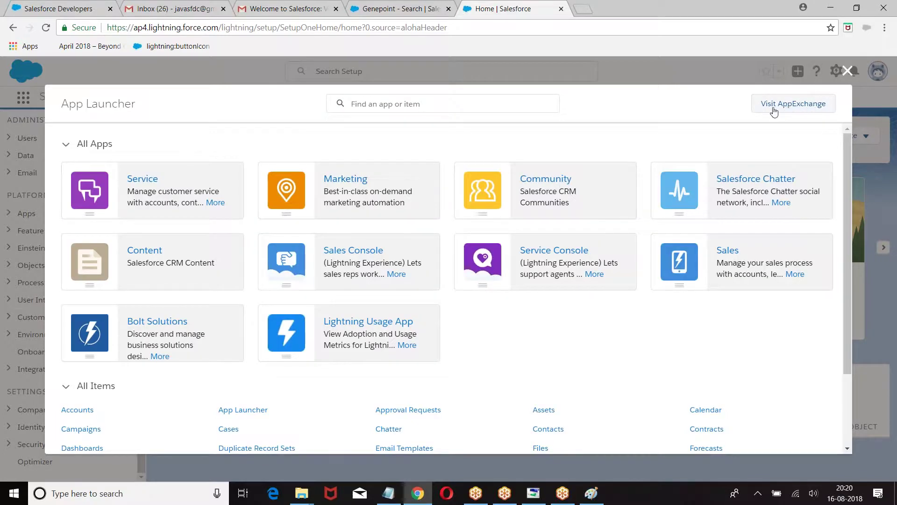
left_click(847, 73)
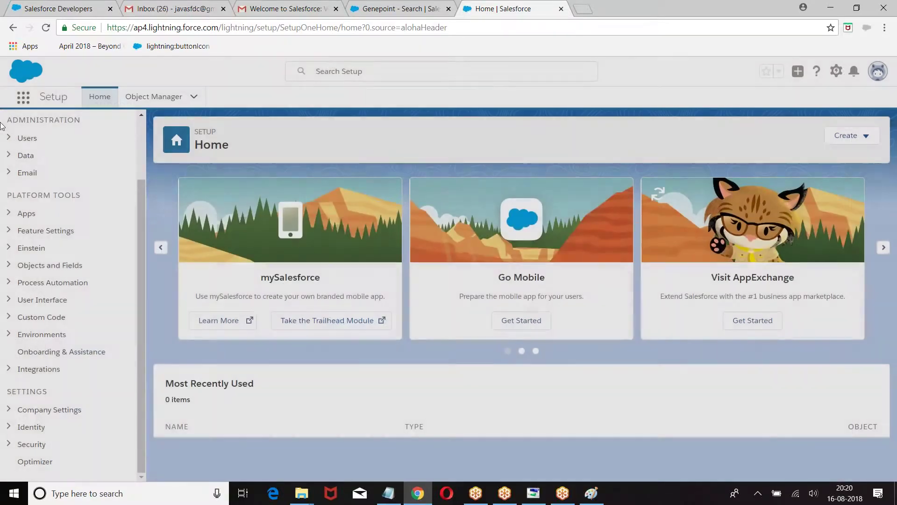
left_click(24, 97)
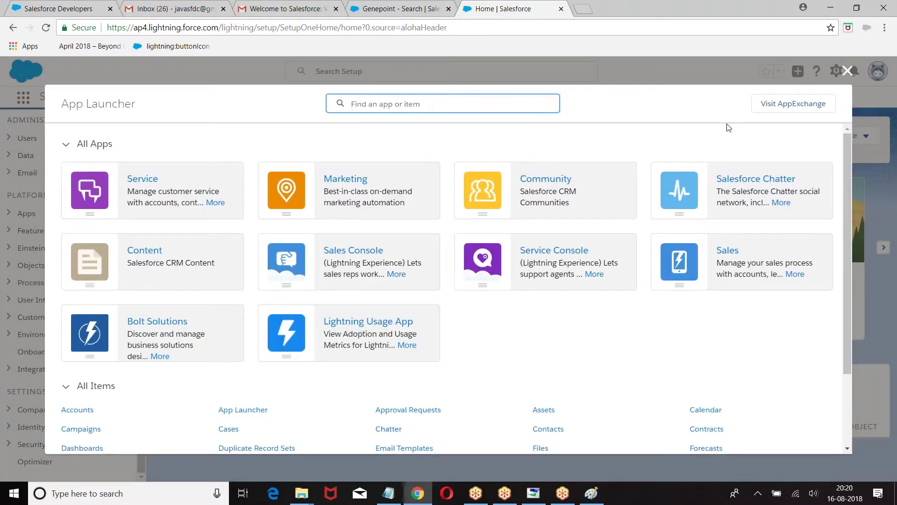
scroll(532, 350, "down", 2)
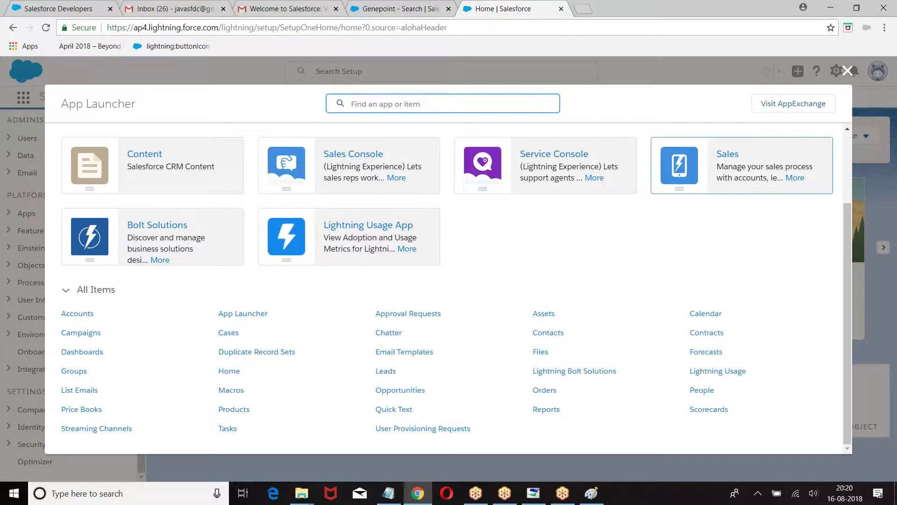
left_click(847, 71)
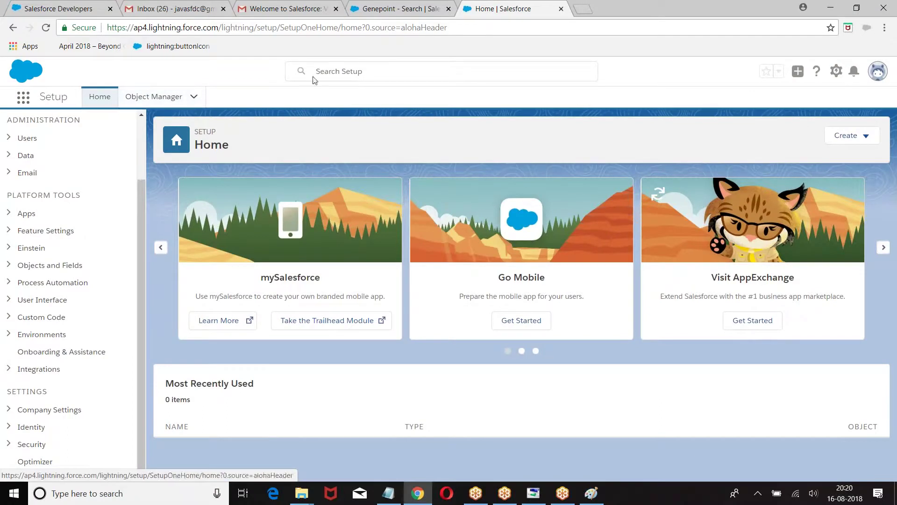
Search Setup for 'Gene', then change the search to 'Object'
left_click(360, 71)
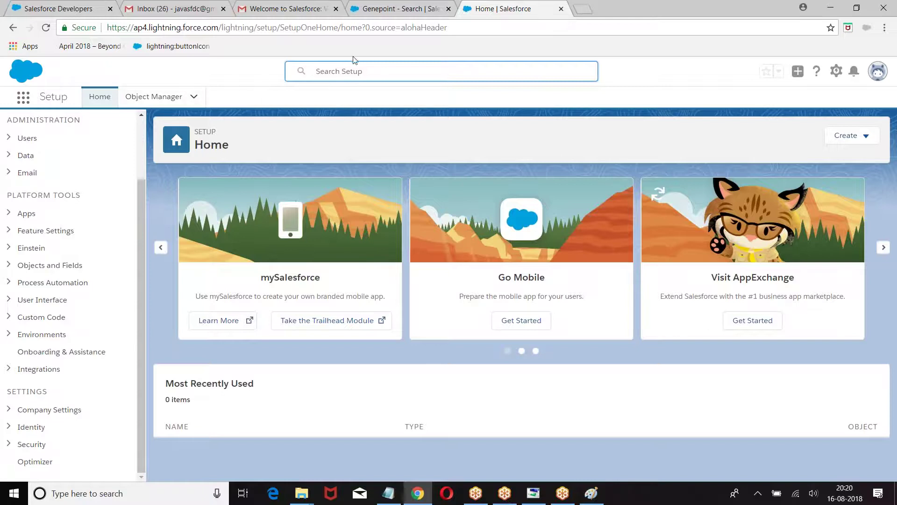
type("Gene")
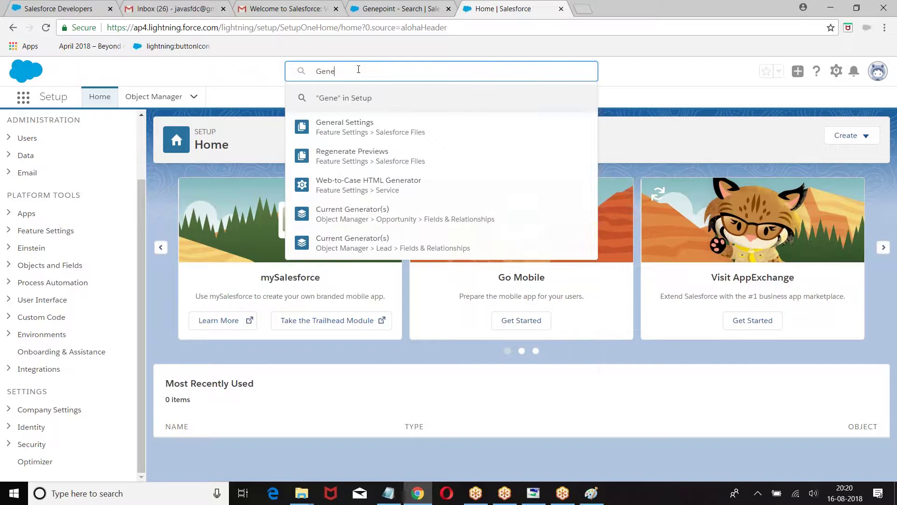
key("BackSpace")
key("BackSpace")
key("BackSpace")
key("BackSpace")
type("Object")
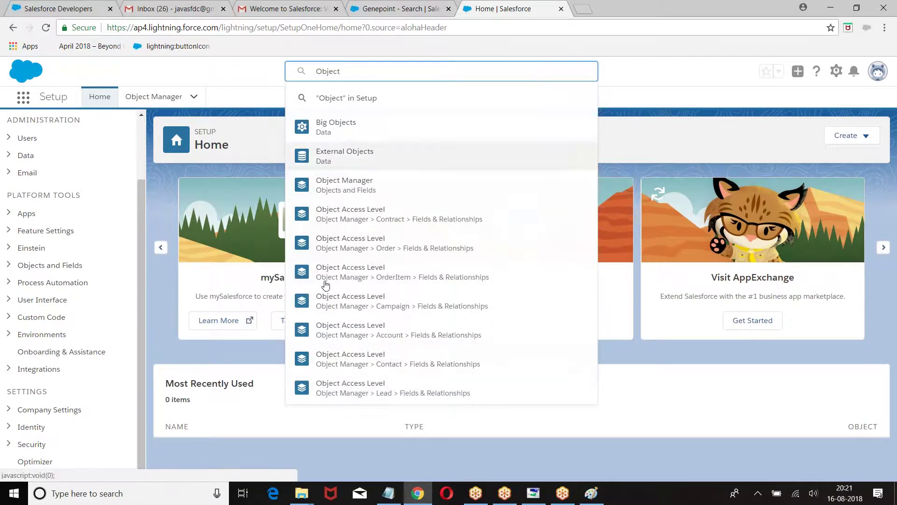
Dismiss the Object search suggestions and show the App Launcher's list of apps
left_click(215, 76)
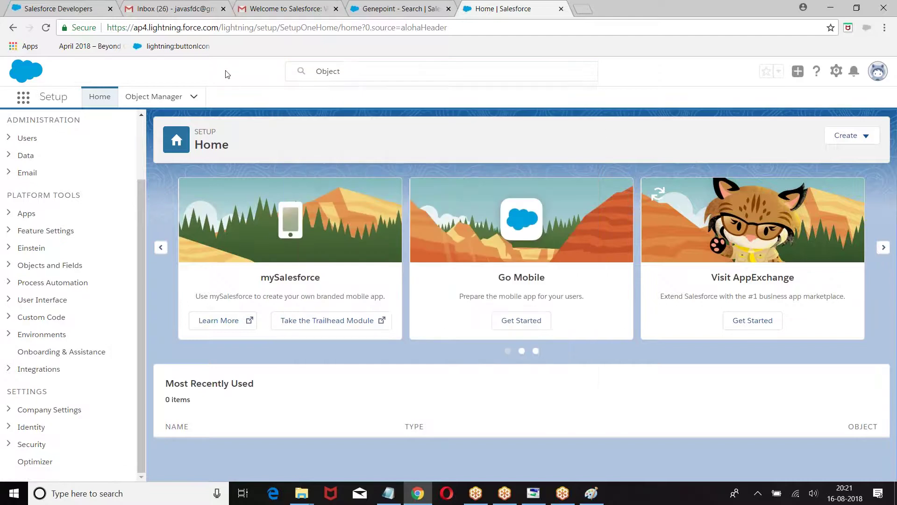
left_click(348, 71)
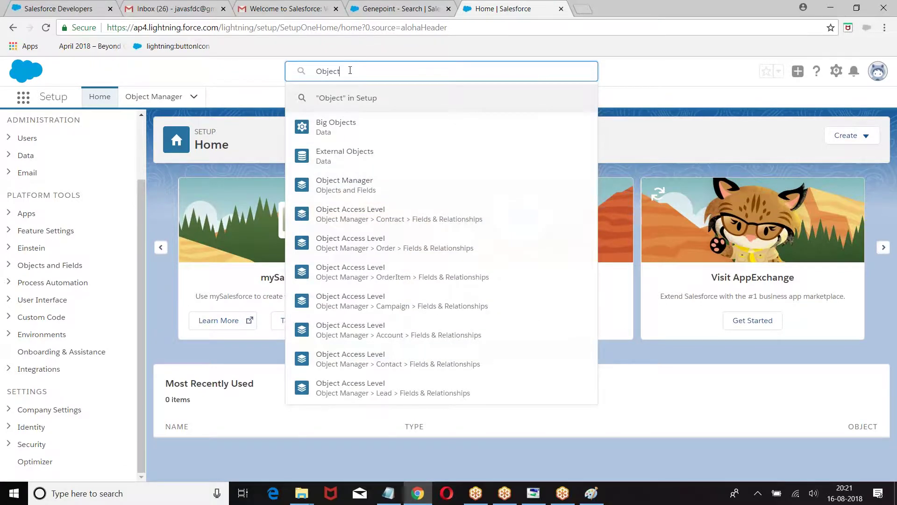
left_click(688, 65)
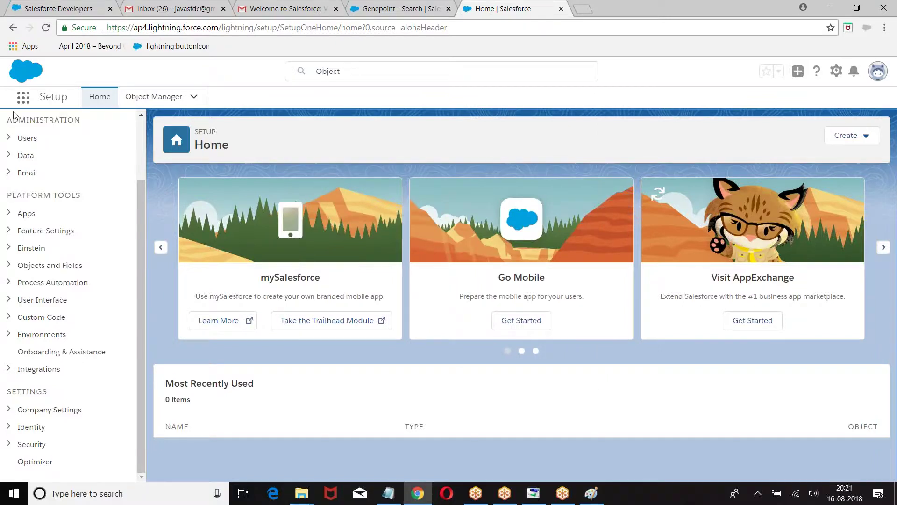
left_click(24, 99)
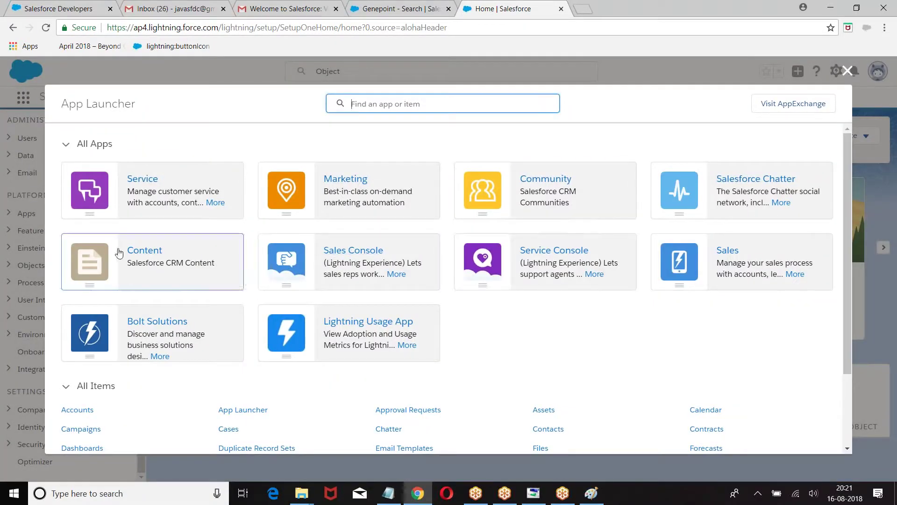
Open the Sales app home page, then open and close the Favorites list
left_click(726, 255)
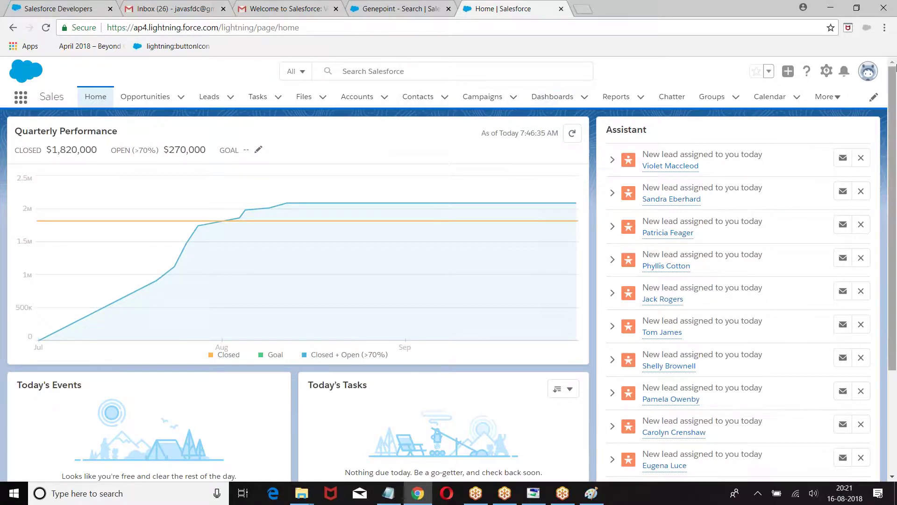
left_click(769, 73)
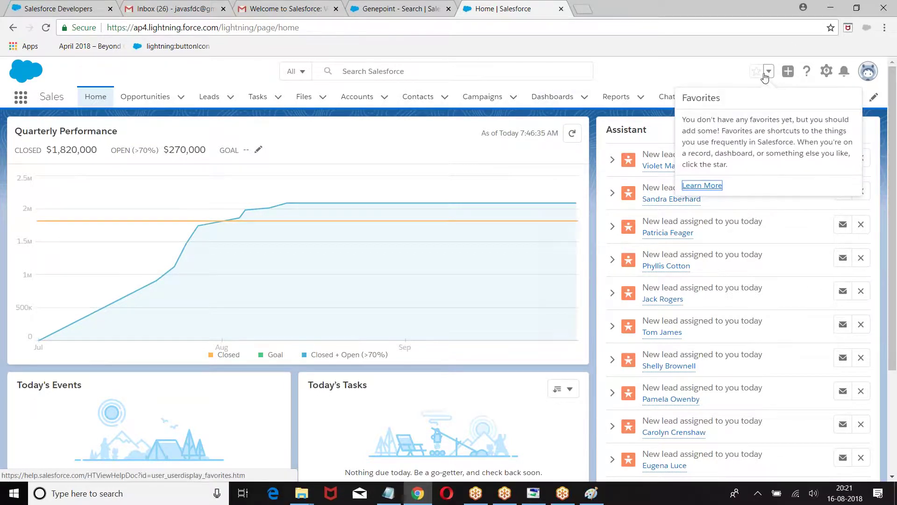
left_click(659, 86)
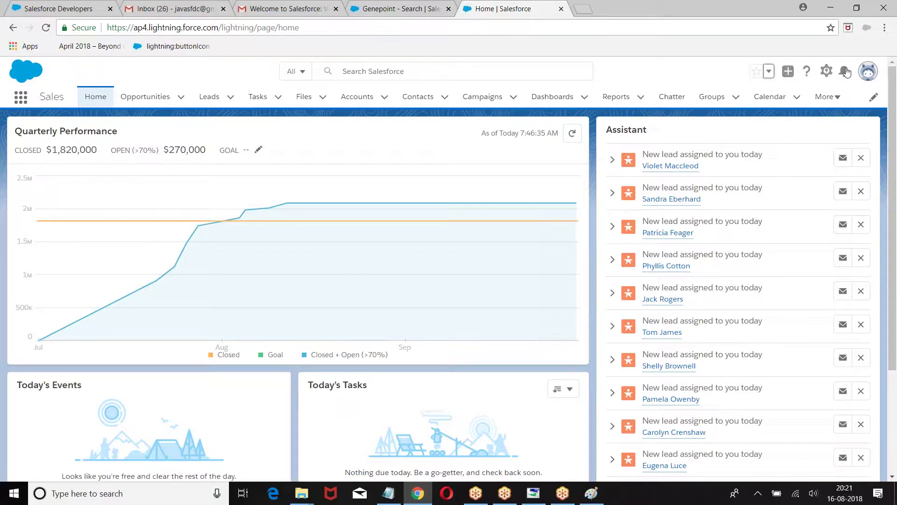
mouse_move(280, 202)
Log out of Salesforce from the profile menu and return to the Notepad notes
left_click(870, 73)
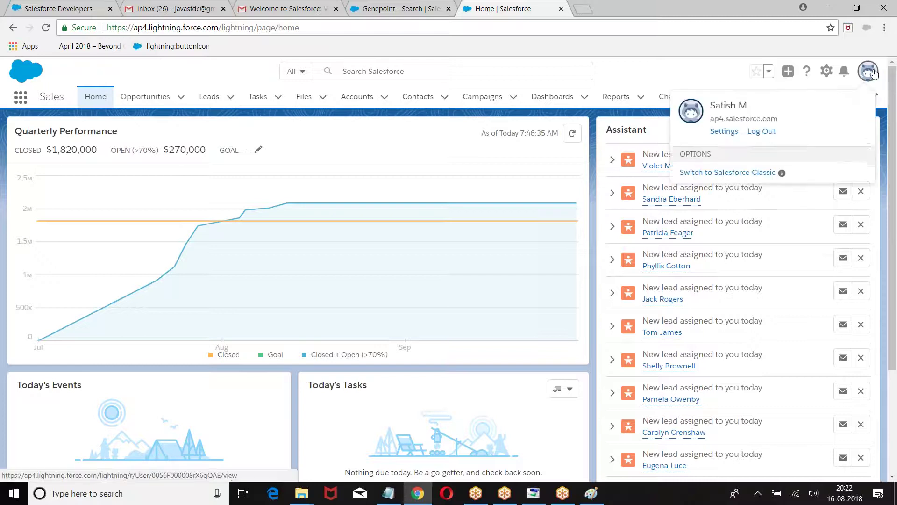
left_click(759, 135)
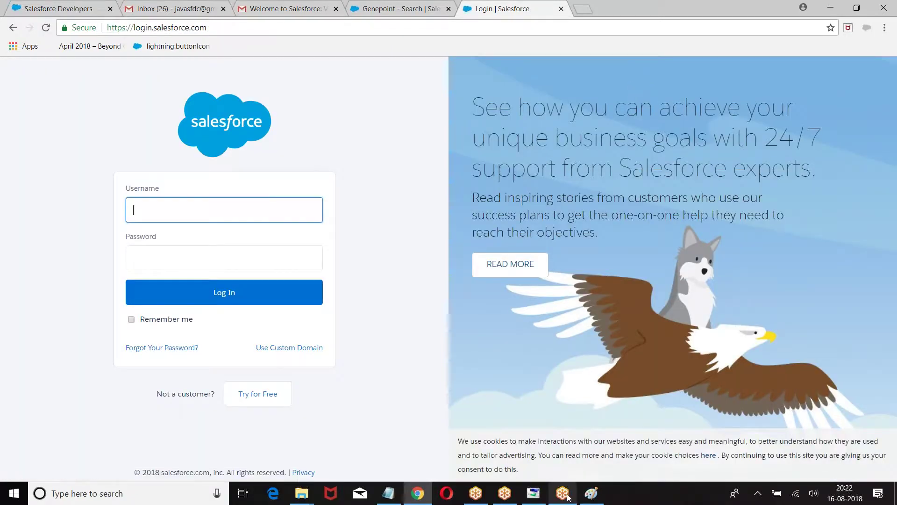
left_click(390, 497)
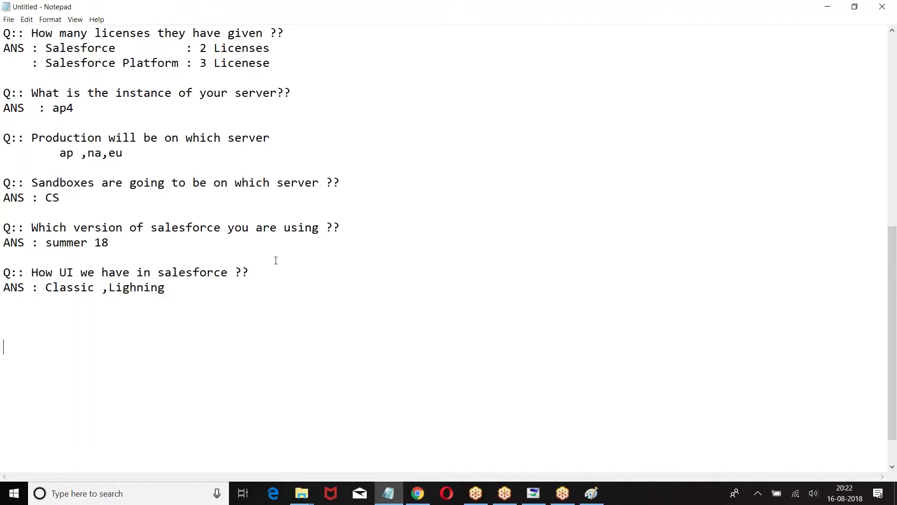
Add the question 'Q::How login to salesforce ??' below the last answer
left_click(104, 323)
type("Q::How login to salesforce ??")
key("Return")
scroll(226, 279, "down", 1)
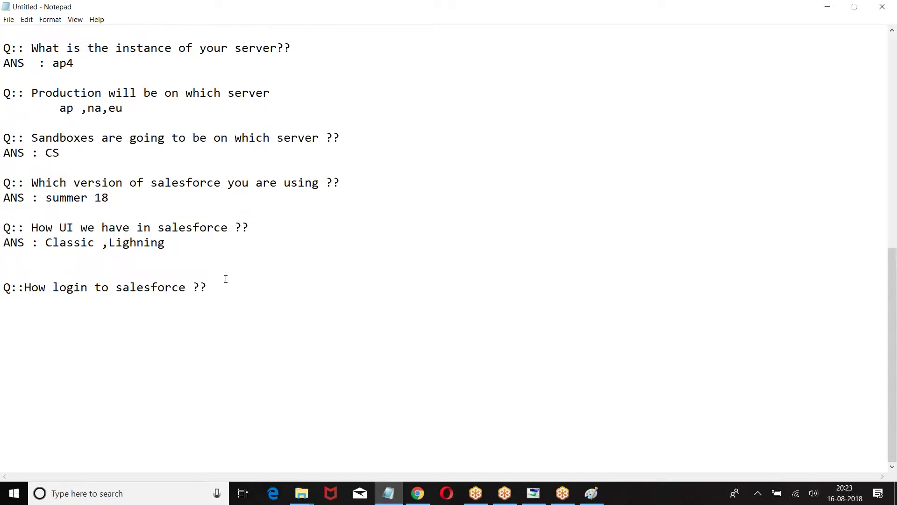
key("Tab")
type("Production  ")
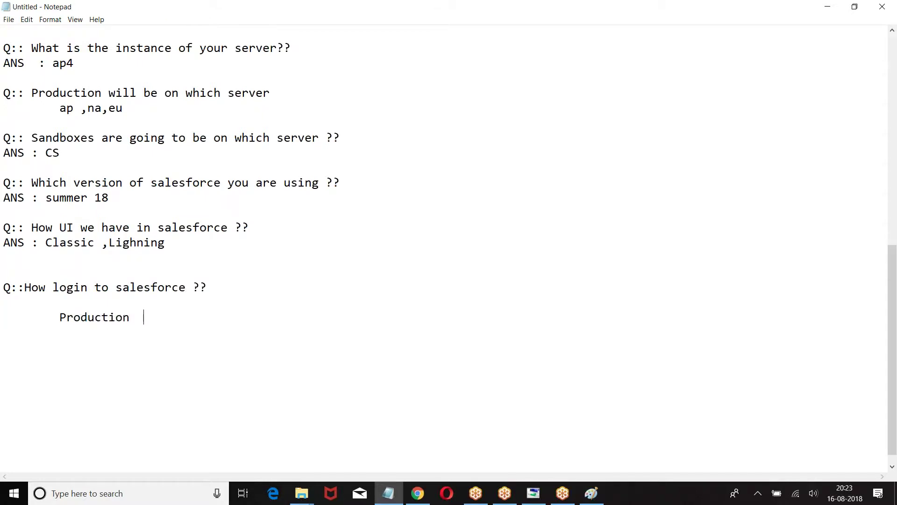
type(": https://login.sale")
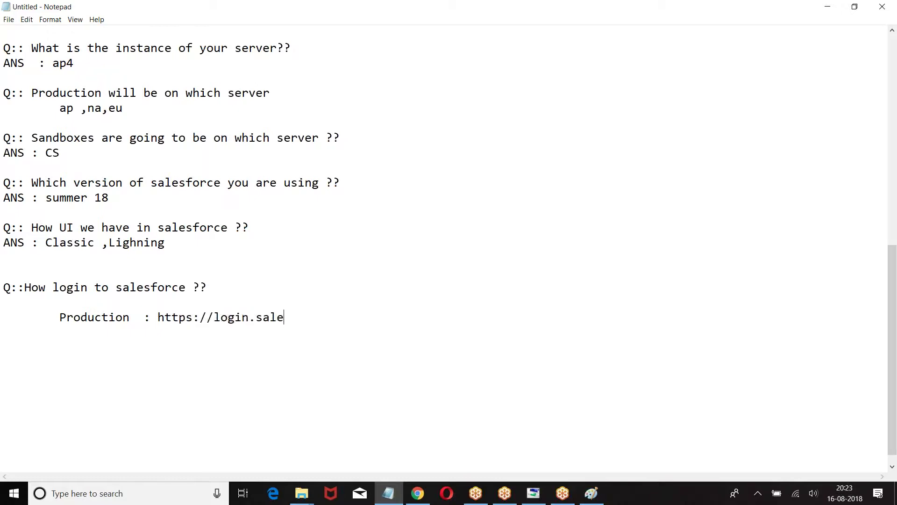
type("sforce.com")
key("Return")
key("Return")
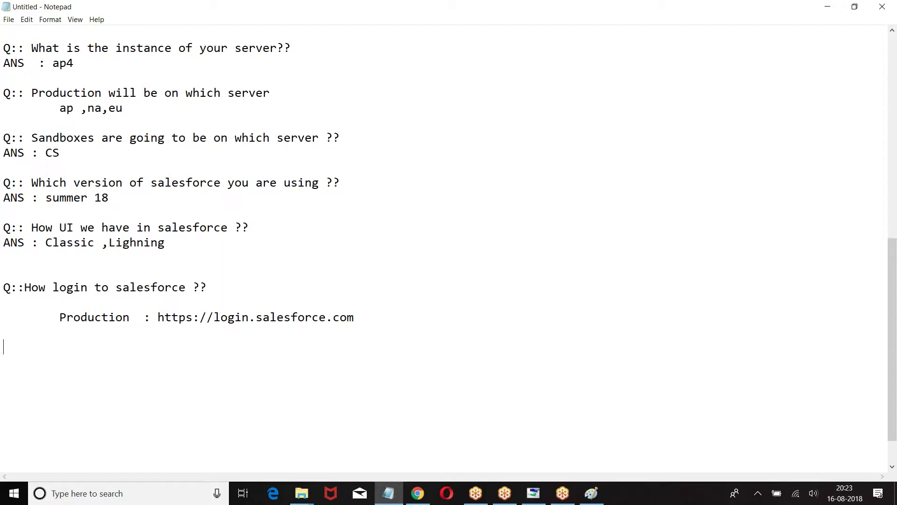
type("Sandbox     : https://test.salesfocce.com")
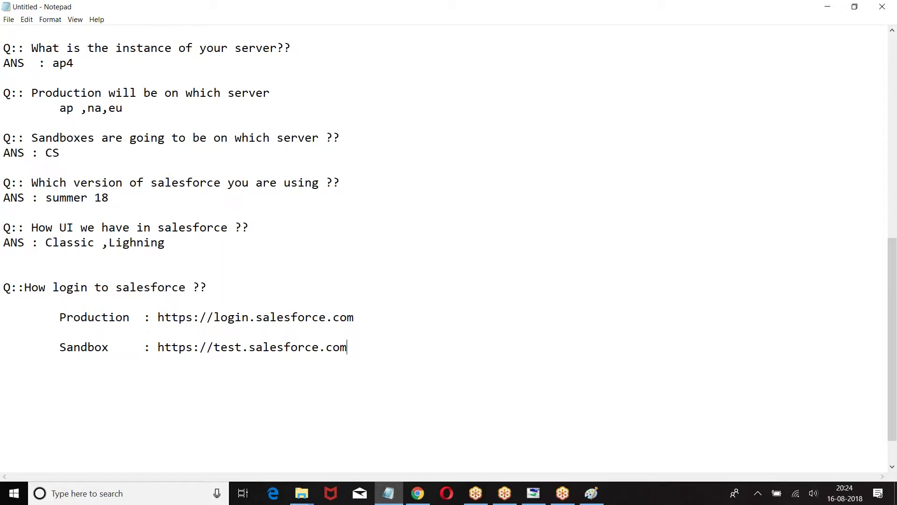
In Paint, discard the old screenshot without saving to start a fresh canvas
left_click(591, 493)
left_click(15, 21)
left_click(29, 301)
left_click(468, 248)
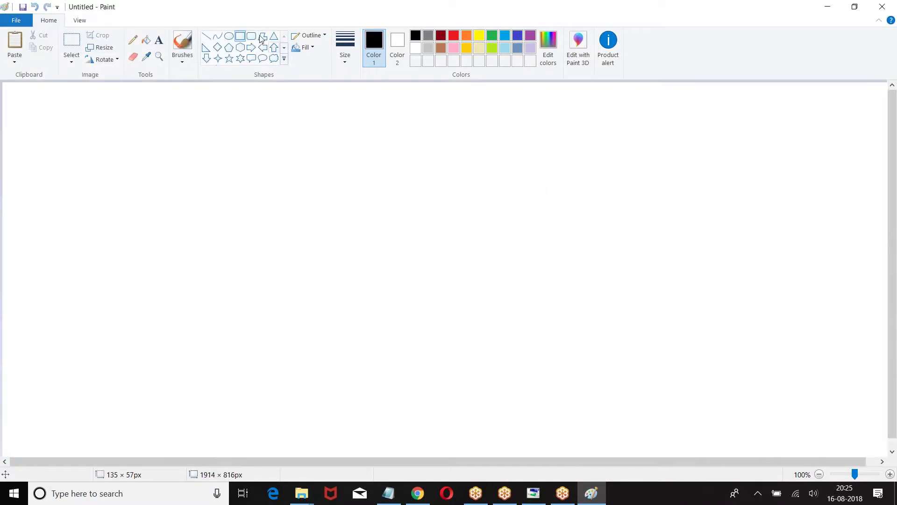
Draw a large outer frame split into upper and lower sections, with nested server boxes
left_click_drag(42, 96, 856, 425)
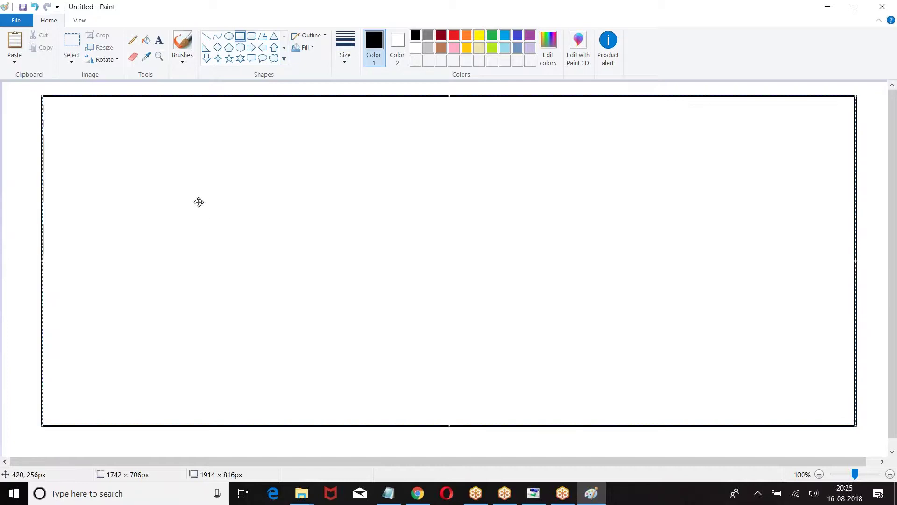
left_click(159, 39)
left_click(240, 37)
left_click_drag(65, 173, 215, 200)
left_click_drag(97, 154, 177, 173)
left_click(266, 104)
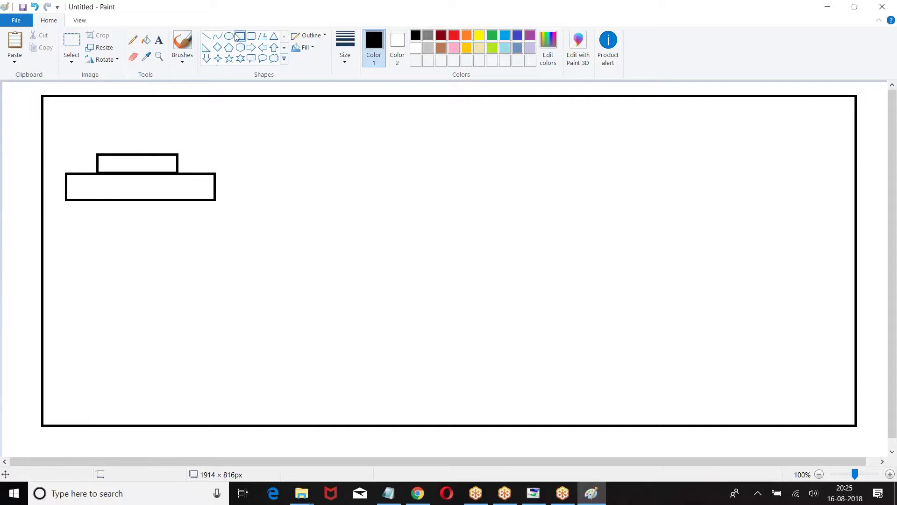
left_click_drag(54, 138, 232, 205)
left_click(327, 143)
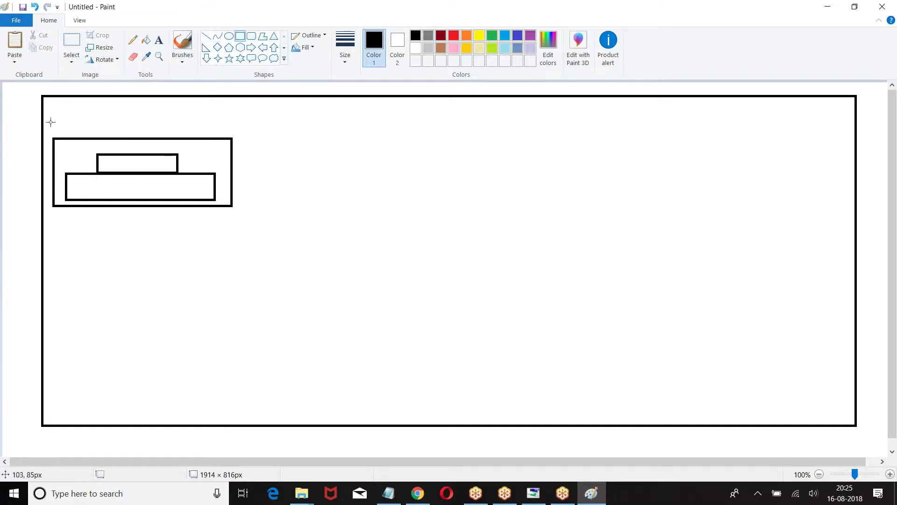
left_click_drag(51, 122, 120, 137)
left_click(262, 94)
left_click_drag(42, 95, 855, 215)
left_click_drag(42, 215, 854, 425)
Draw a database cylinder from two ovals and side lines, connected to the server box
left_click(228, 36)
left_click_drag(247, 103, 298, 117)
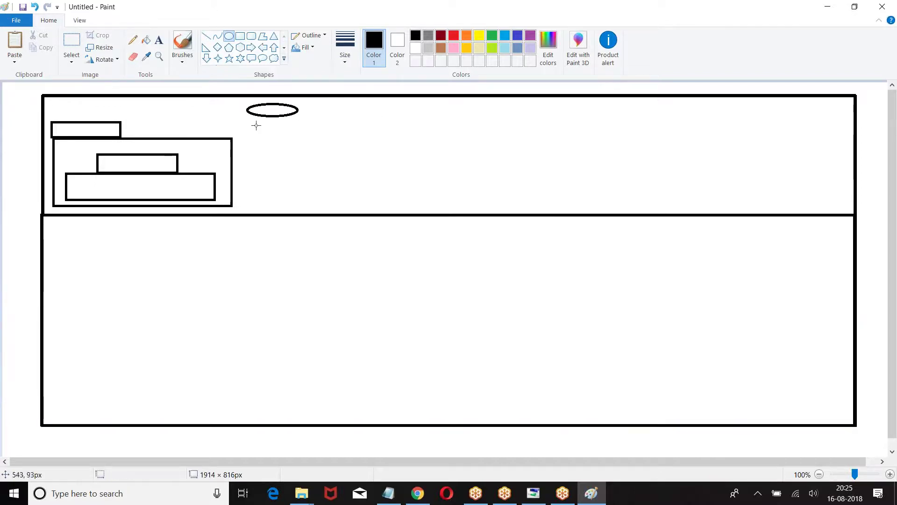
left_click_drag(245, 134, 301, 146)
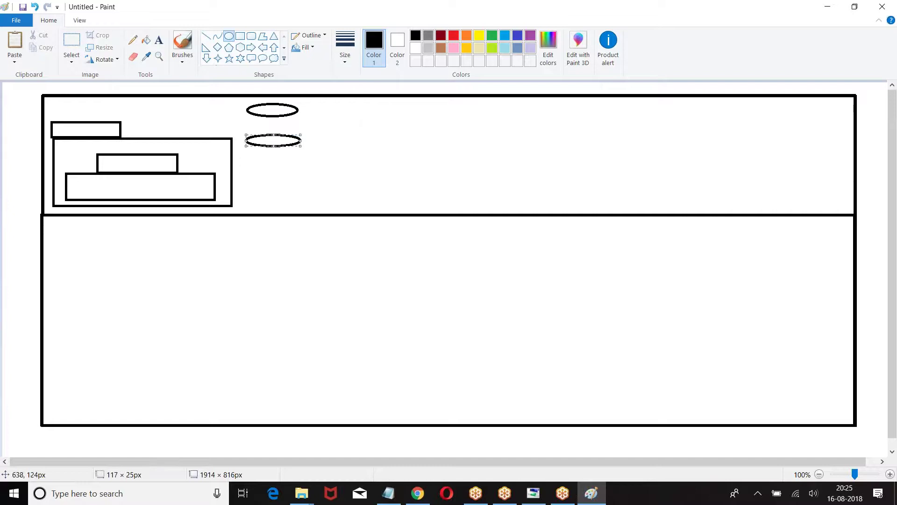
left_click(206, 35)
left_click_drag(247, 110, 248, 141)
left_click_drag(299, 111, 300, 142)
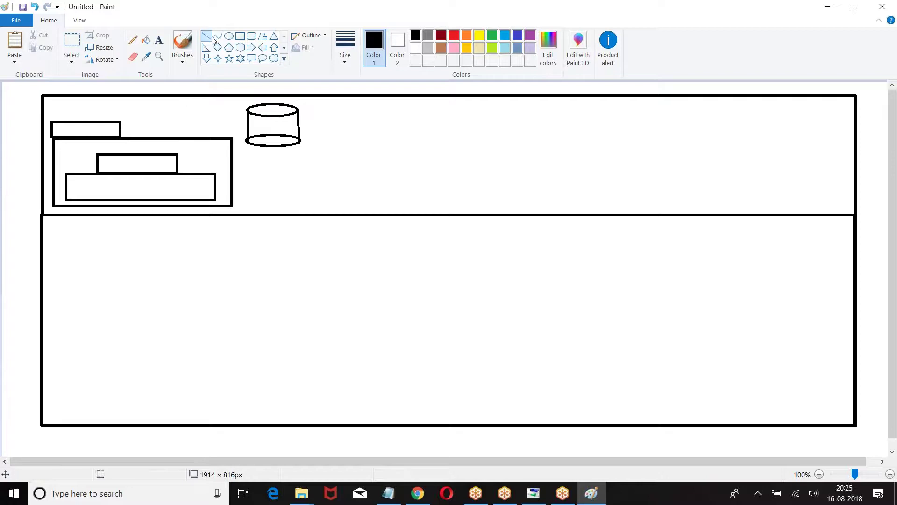
left_click_drag(212, 138, 244, 119)
Enclose the server-and-database sketch in an upper-left panel rectangle
left_click(240, 36)
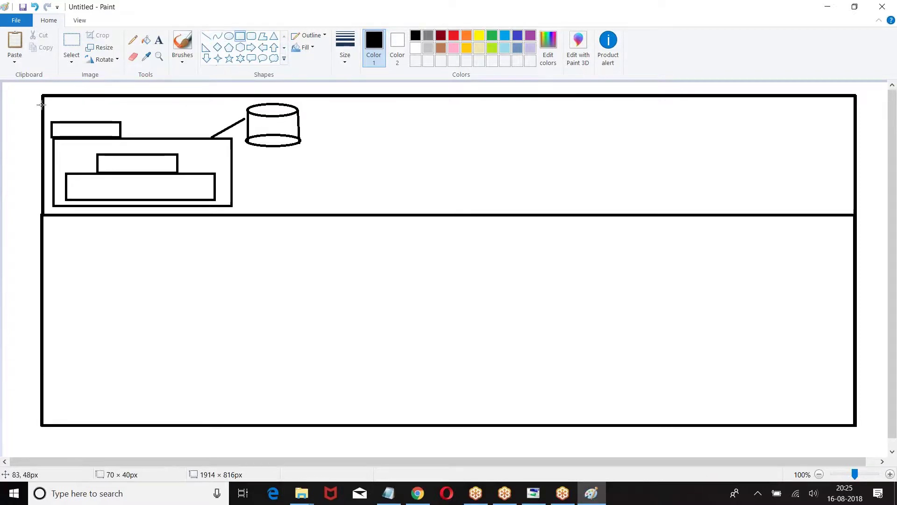
left_click_drag(42, 95, 318, 214)
left_click(451, 166)
left_click(71, 47)
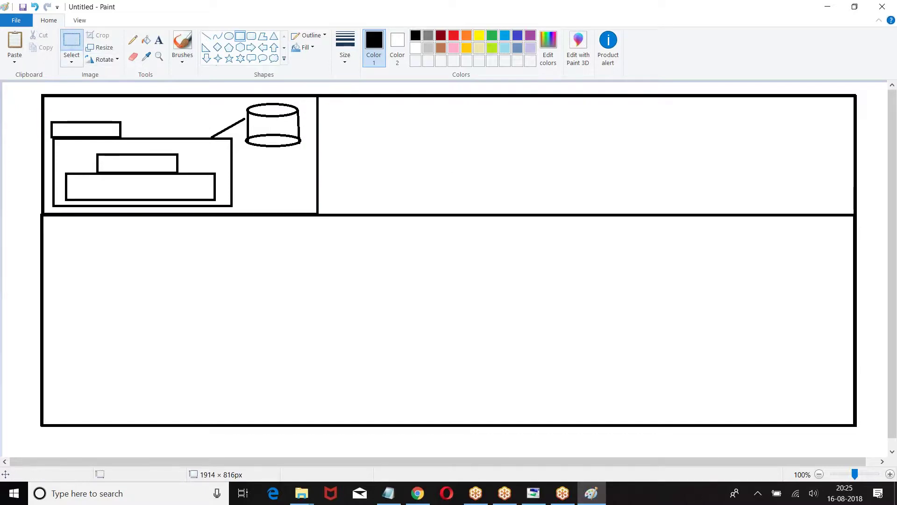
Copy the sketch into the upper-middle and upper-right areas and outline the middle panel
mouse_move(48, 99)
left_mouse_down()
mouse_move(275, 169)
mouse_move(307, 209)
left_mouse_up()
key("ctrl+c")
key("ctrl+v")
mouse_move(120, 120)
left_mouse_down()
mouse_move(455, 173)
mouse_move(461, 126)
mouse_move(436, 137)
left_mouse_up()
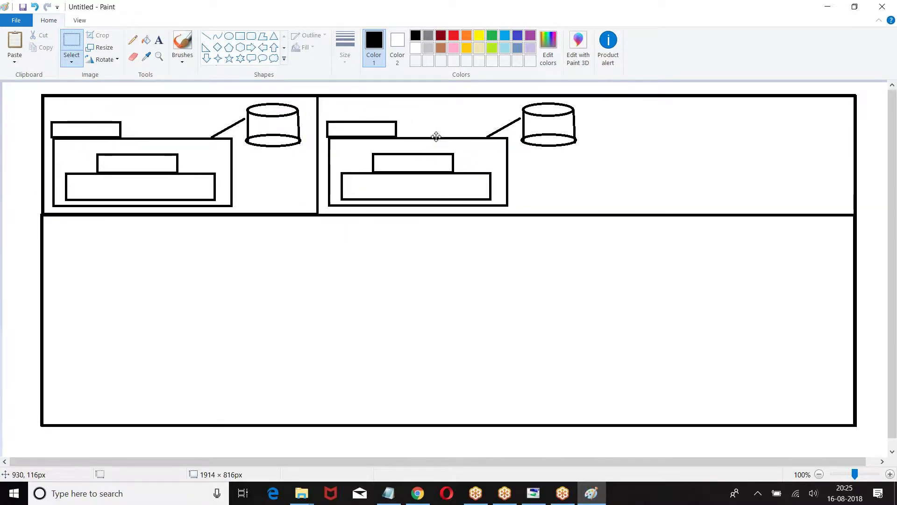
key("ctrl+v")
mouse_move(100, 99)
left_mouse_down()
mouse_move(638, 147)
mouse_move(701, 122)
mouse_move(685, 131)
left_mouse_up()
left_click(395, 146)
left_click(239, 36)
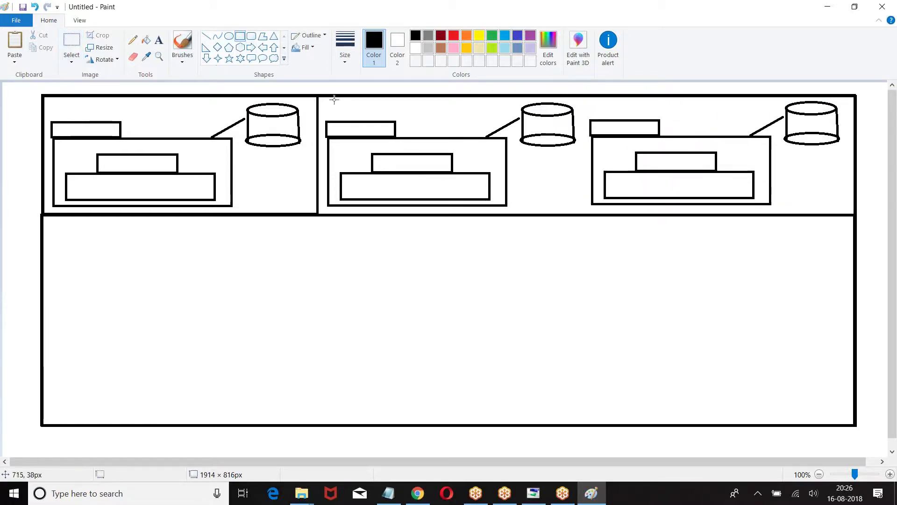
left_click_drag(318, 97, 586, 215)
left_click(677, 232)
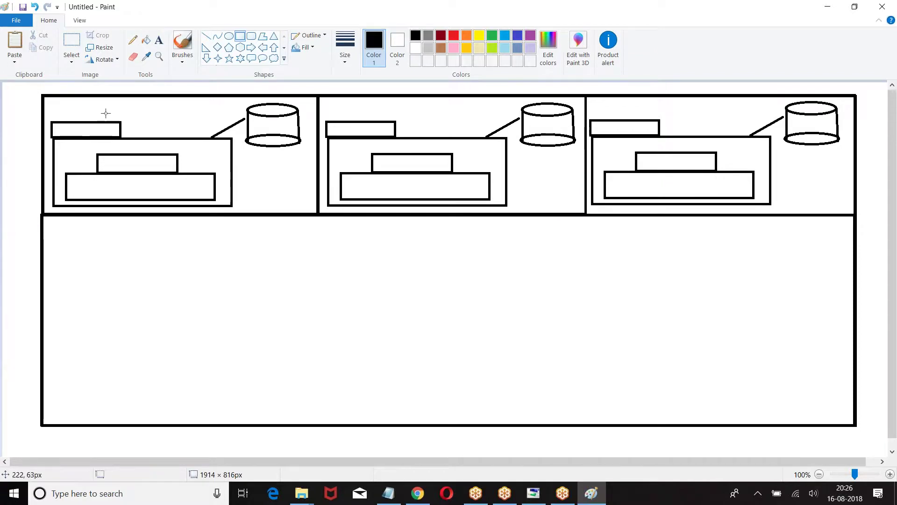
Paste three more copies of the diagram across the lower section, left to right
key("ctrl+v")
left_click_drag(67, 127, 124, 297)
key("ctrl+v")
left_click_drag(120, 124, 452, 294)
key("ctrl+v")
mouse_move(122, 148)
left_mouse_down()
mouse_move(668, 320)
mouse_move(728, 308)
mouse_move(715, 304)
left_mouse_up()
Label the upper panels ICICI, HDFC and LIC, and the lower-left diagram 'Reddy'
left_click(159, 39)
left_click_drag(147, 104, 299, 124)
type("ICICI")
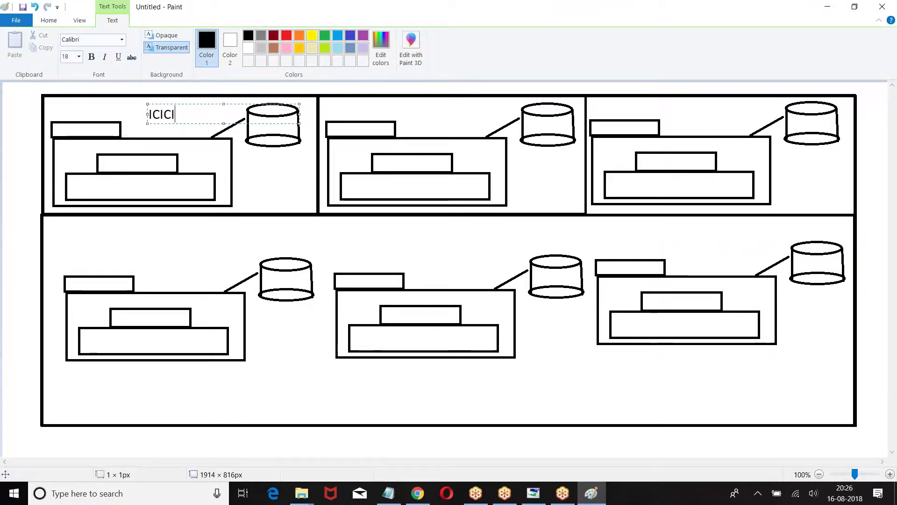
left_click_drag(413, 99, 565, 118)
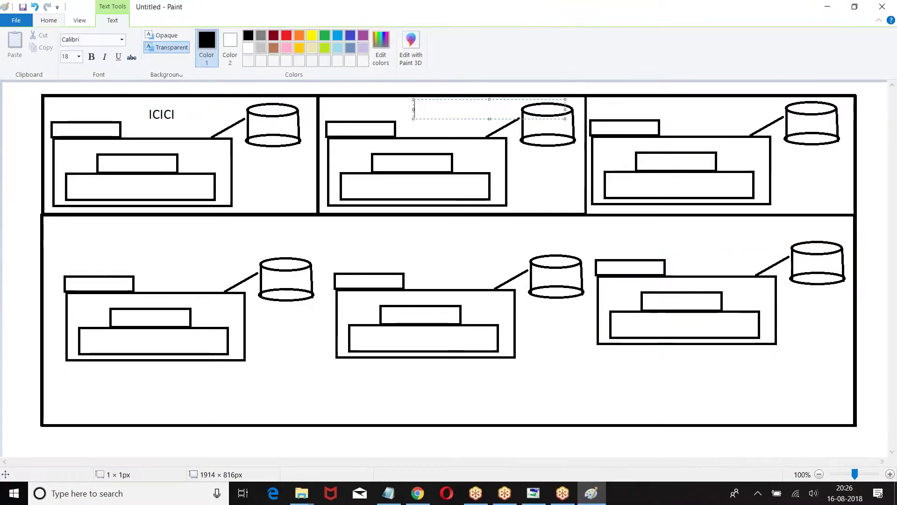
type("HDFC")
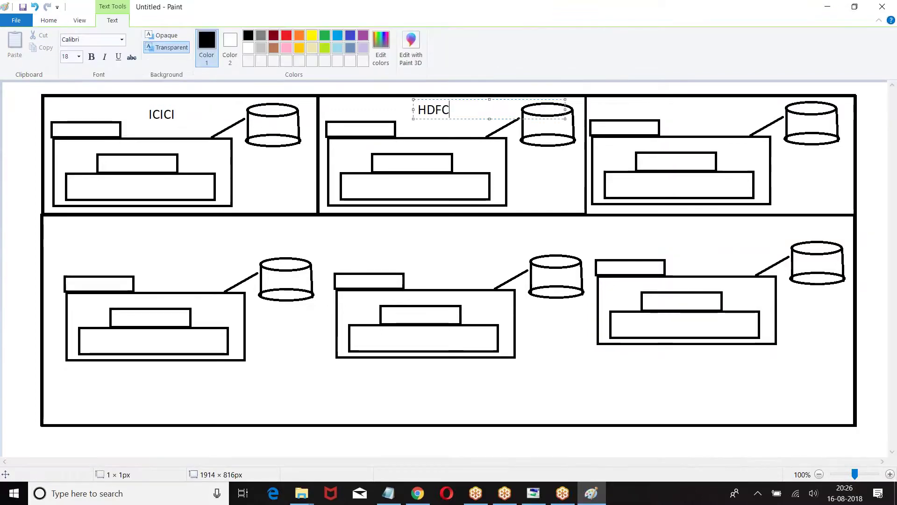
left_click(694, 110)
type("LIC")
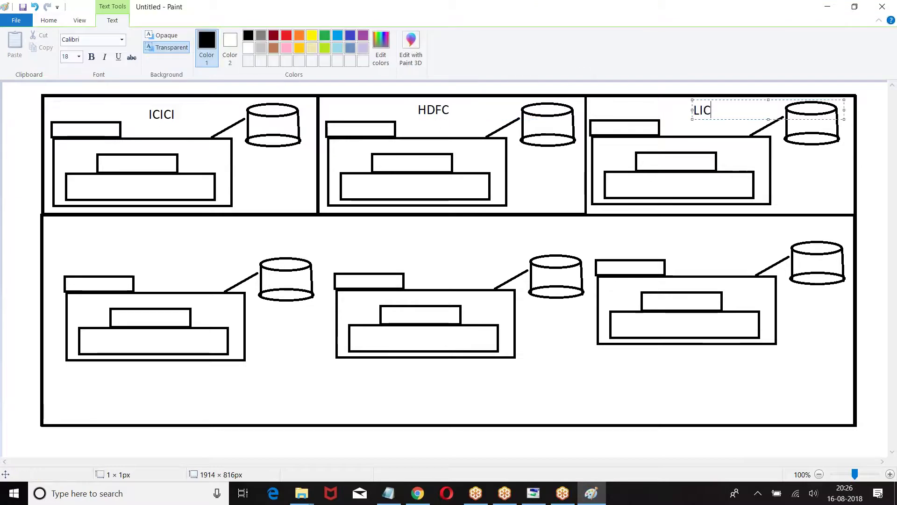
left_click(97, 241)
left_click(96, 241)
type("Reddy")
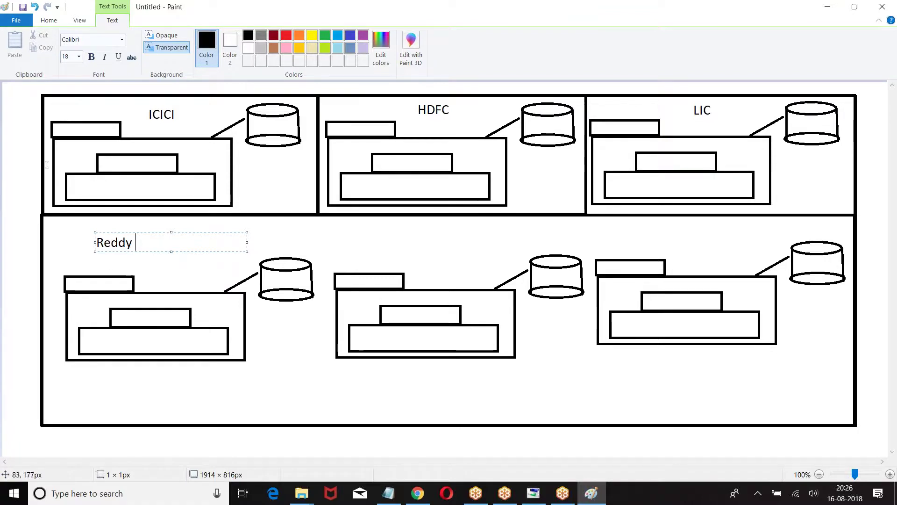
Add the note '15 Character Id : OrgId' above the ICICI diagram
left_click(59, 98)
type("15 Char")
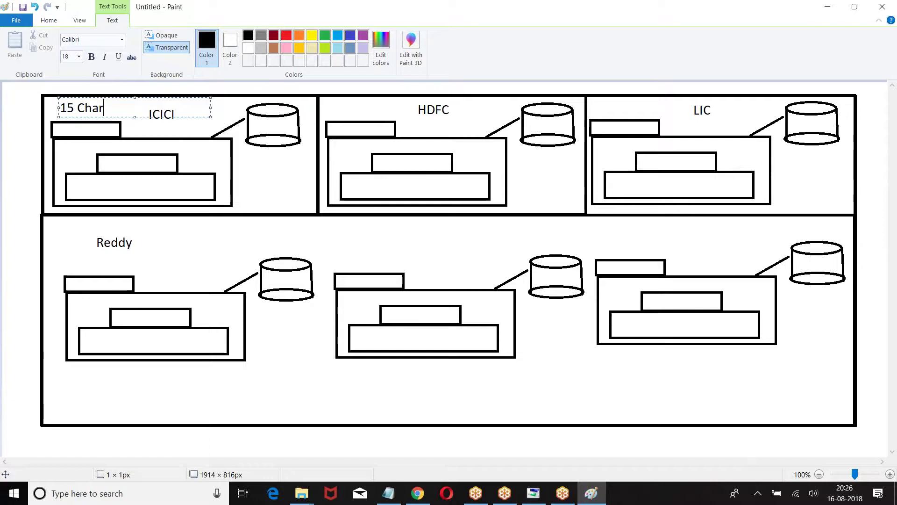
type("acter")
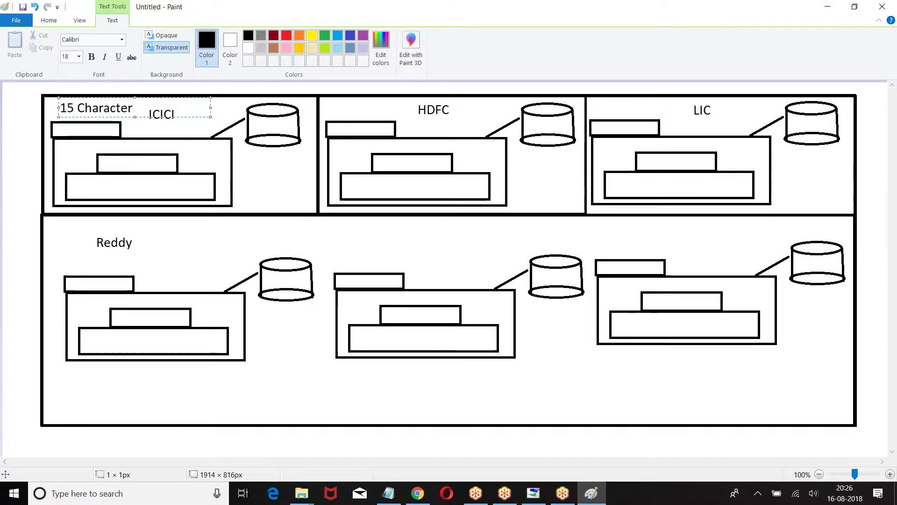
type(" Id :")
type("gId")
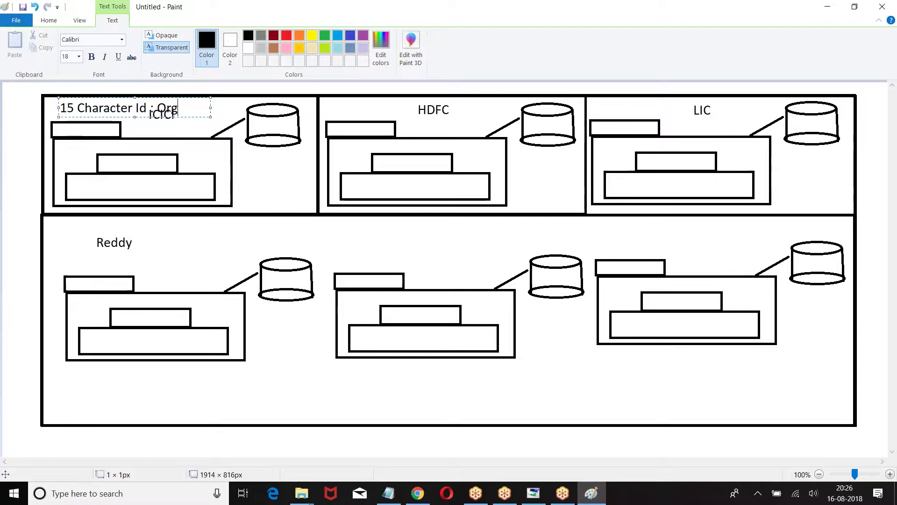
left_click(257, 168)
Add an 'OID' label between the ICICI and HDFC boxes
left_click_drag(242, 167, 394, 187)
type("oID")
key("BackSpace")
key("BackSpace")
key("BackSpace")
type("OID")
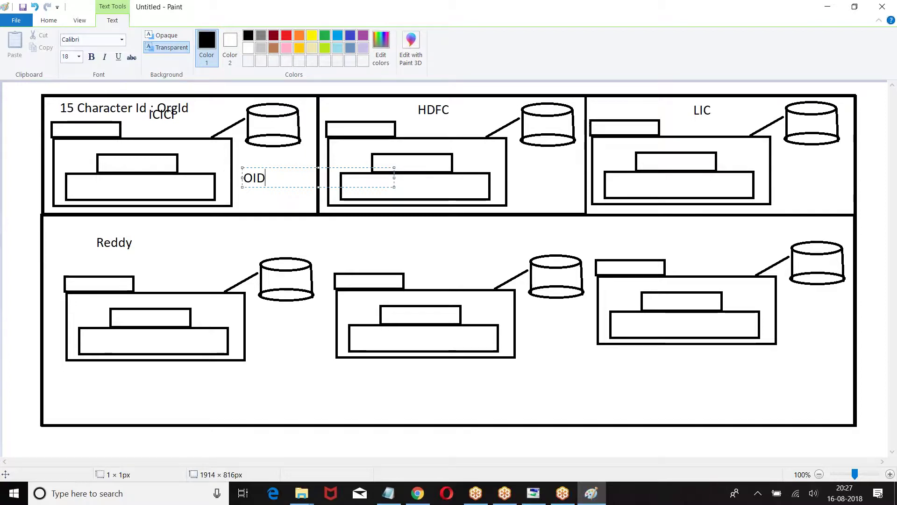
In Notepad, add the question 'Q:: What is OID ?' below the Sandbox URL
left_click(389, 493)
key("Return")
key("Return")
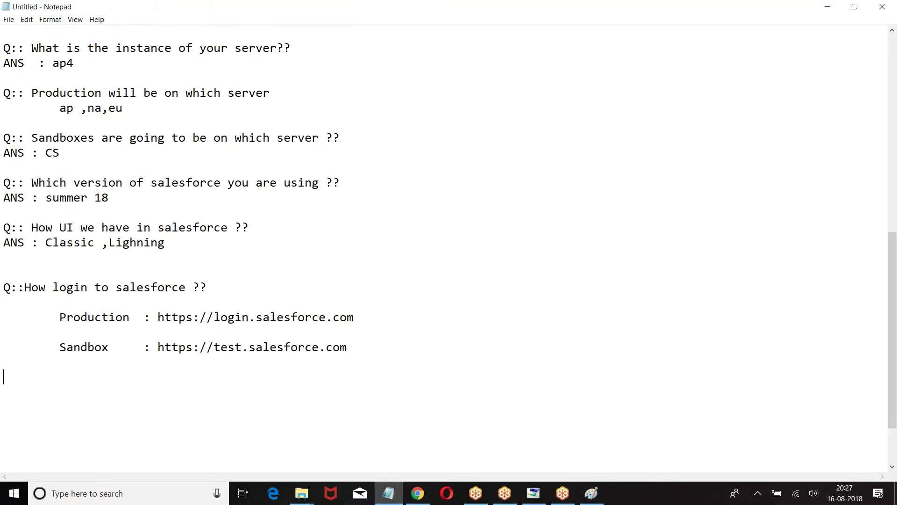
type("Q:: What is OD")
key("BackSpace")
type("ID : On")
key("BackSpace")
key("BackSpace")
key("BackSpace")
key("BackSpace")
type("?")
key("Return")
key("Return")
Answer 'Organization Id: Salesforce by default creates 15 character UniqueId for every instance of force.com', wrapped after 'for'
type("ANS ")
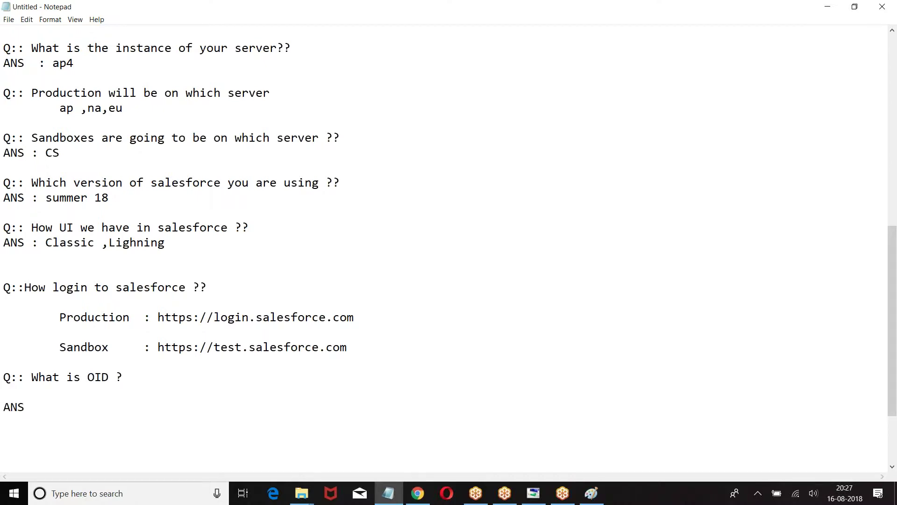
type(": Organization Id : ")
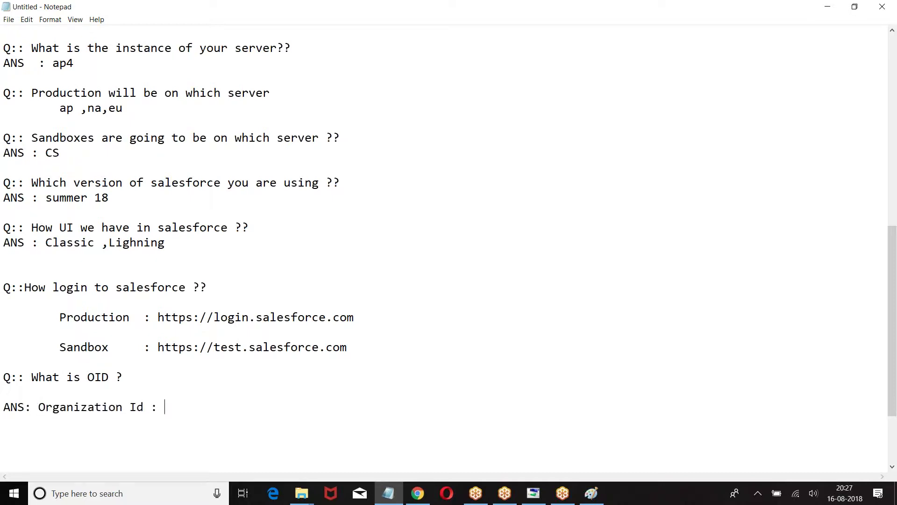
type("Salesforce by defaut")
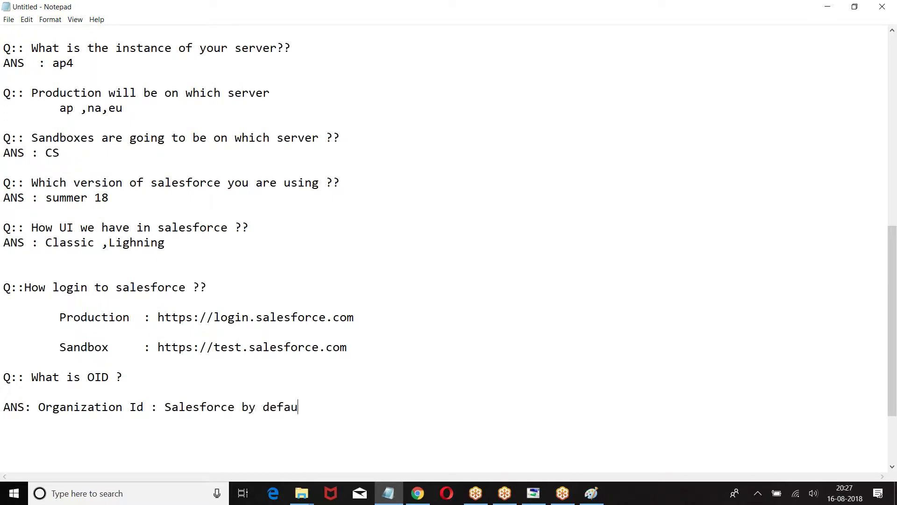
key("BackSpace")
type("lt creates 18 chrac")
key("BackSpace")
key("BackSpace")
key("BackSpace")
type("aracter")
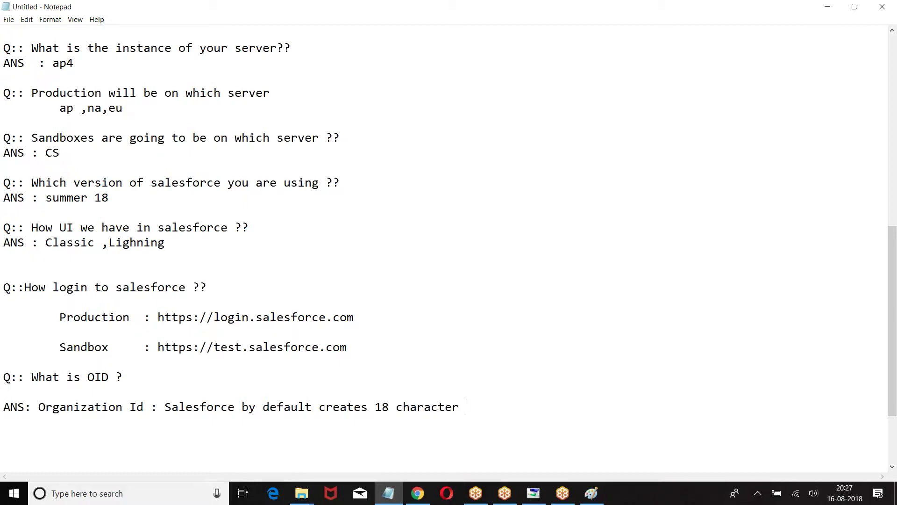
key("BackSpace")
key("BackSpace")
key("BackSpace")
key("BackSpace")
key("BackSpace")
key("BackSpace")
key("BackSpace")
key("BackSpace")
key("BackSpace")
key("BackSpace")
key("BackSpace")
type("5 character Unique")
scroll(117, 402, "down", 3)
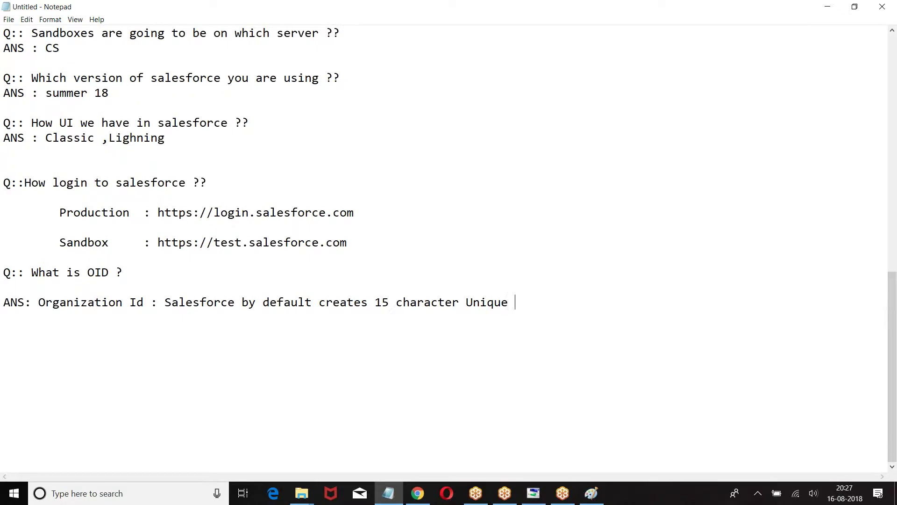
type("Id for every instance of force.com")
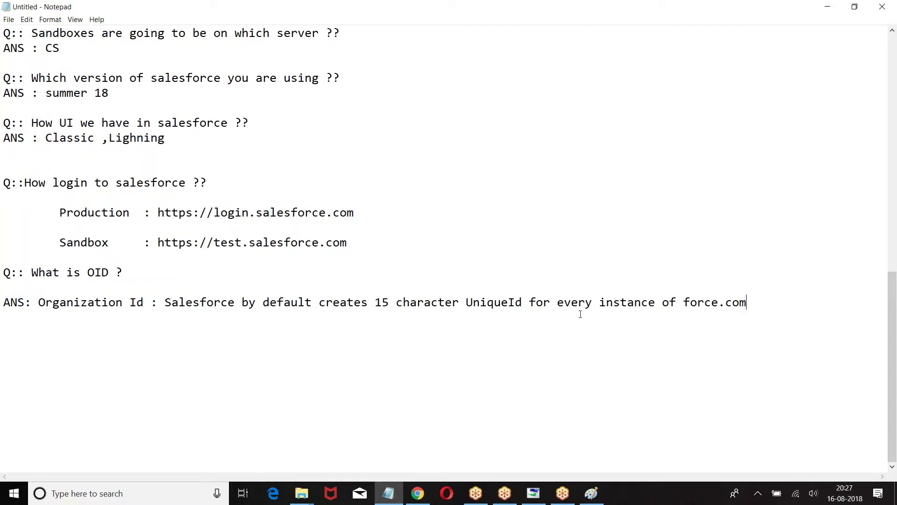
left_click(553, 302)
key("Return")
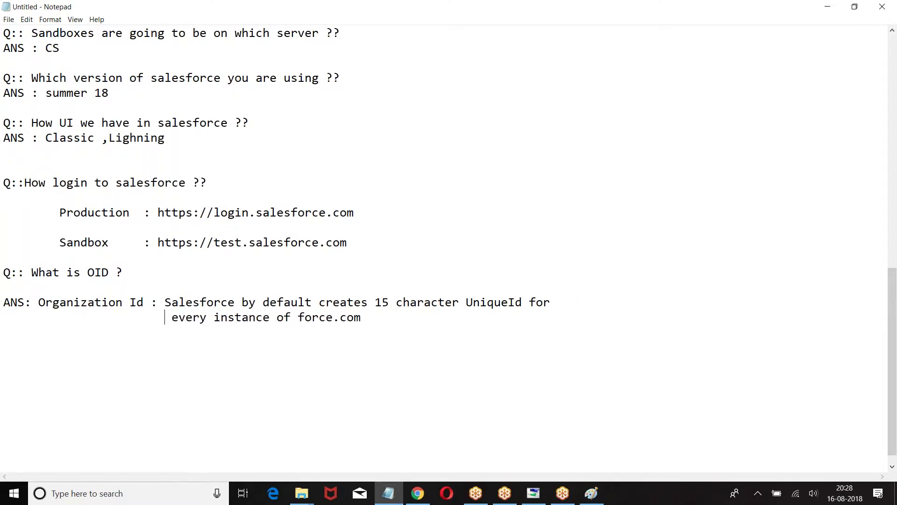
key("BackSpace")
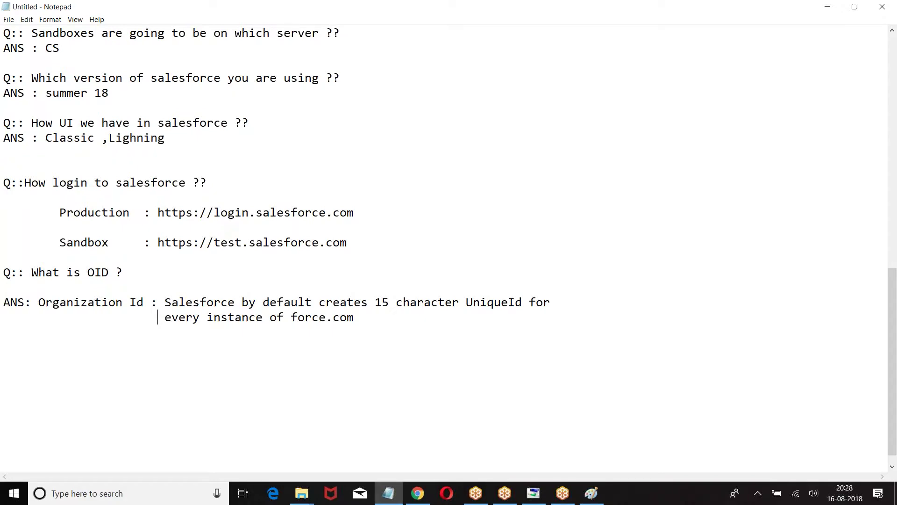
Add the indented point 'This 15 character Id is called organization Id'
left_click(369, 315)
key("Return")
key("Return")
key("Tab")
type("This 15 charcx")
key("BackSpace")
key("BackSpace")
type("acter ")
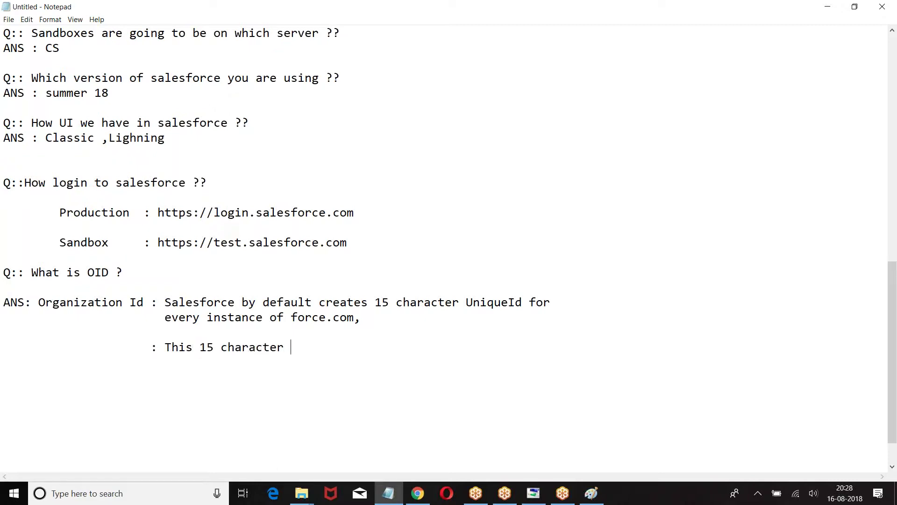
type("Id is called  organizatin")
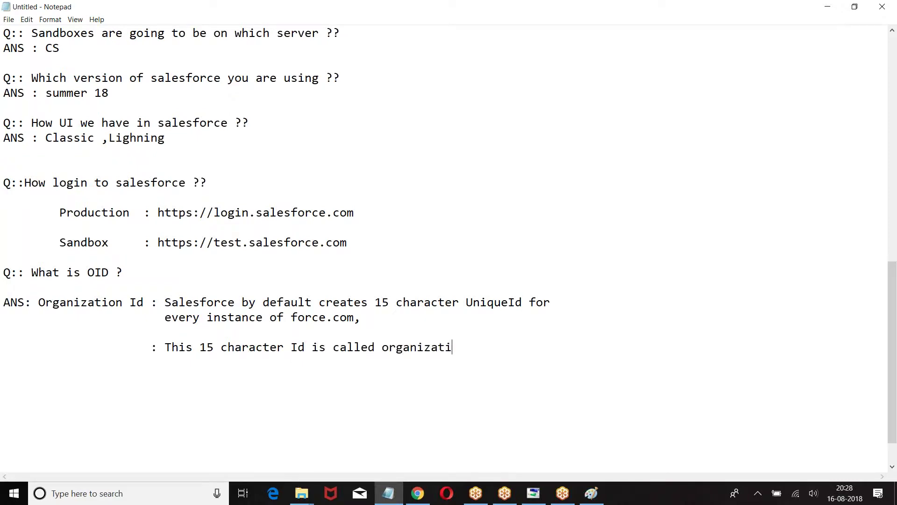
key("BackSpace")
type("on Id")
Add the point 'Based on this Id salesforce will recognize the instance of force.com'
key("Return")
key("Return")
type("Based on this ")
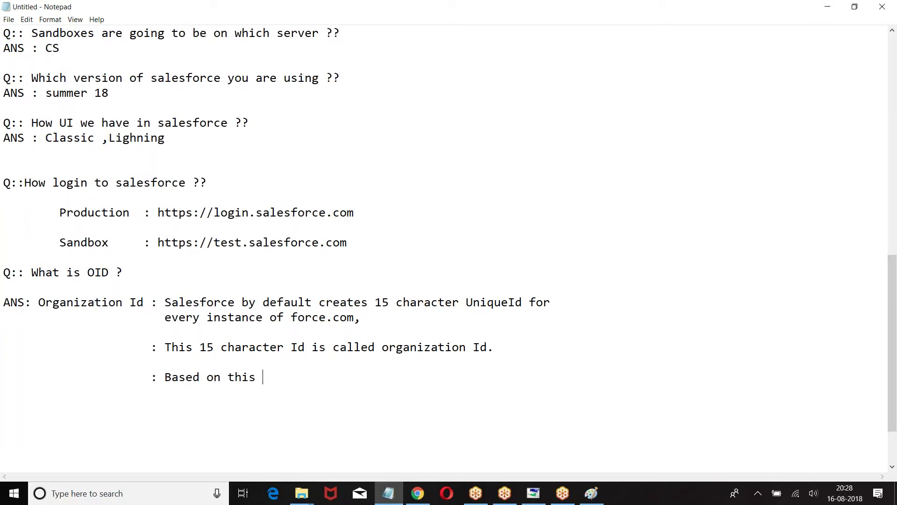
type("Id salesfrc")
key("BackSpace")
key("BackSpace")
type("orce will ")
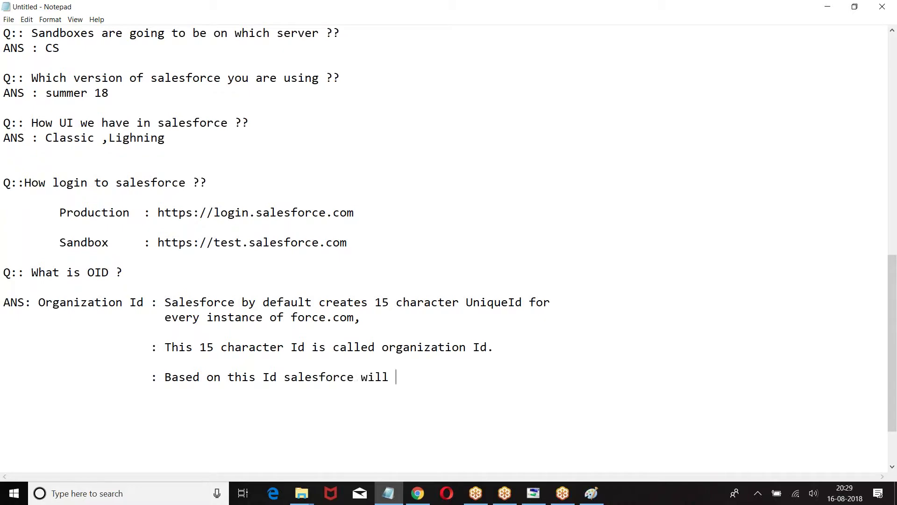
type("recognizet ")
type("the")
key("BackSpace")
key("BackSpace")
key("BackSpace")
key("BackSpace")
key("BackSpace")
key("BackSpace")
type("instance ")
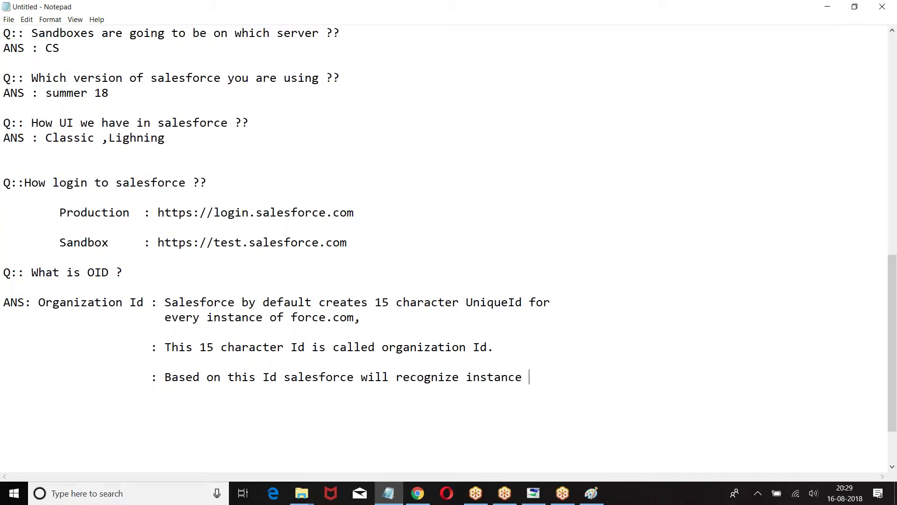
type("of force.cm")
key("BackSpace")
type("om")
Log in to Salesforce in Chrome with the admin username and password
left_click(417, 493)
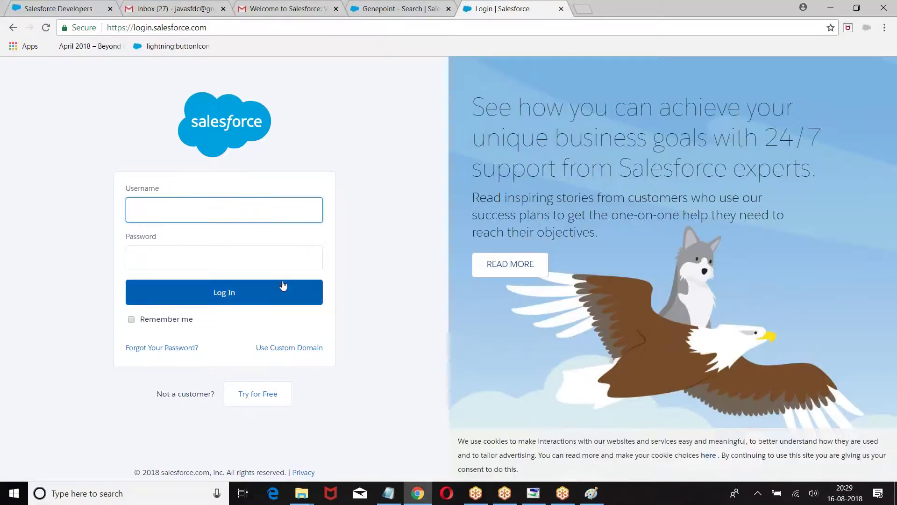
left_click(164, 211)
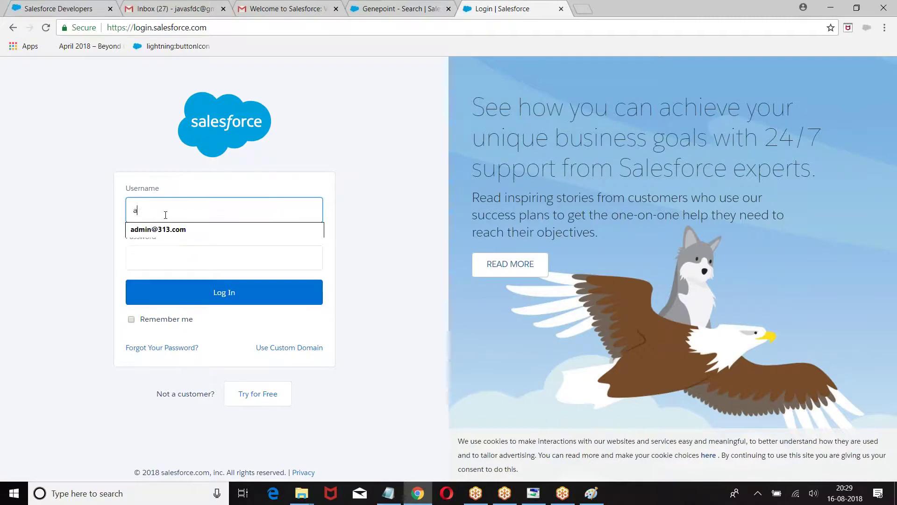
key("Tab")
type("••••••••••")
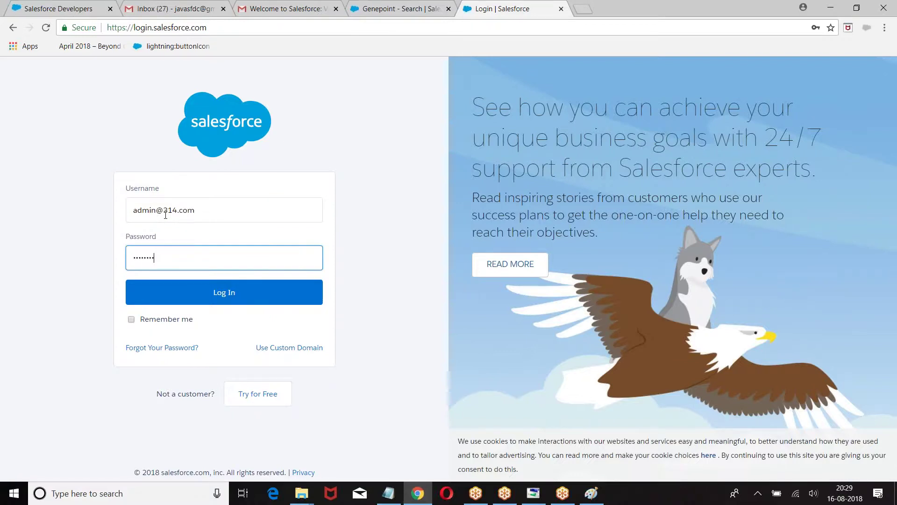
type("•••")
left_click(213, 293)
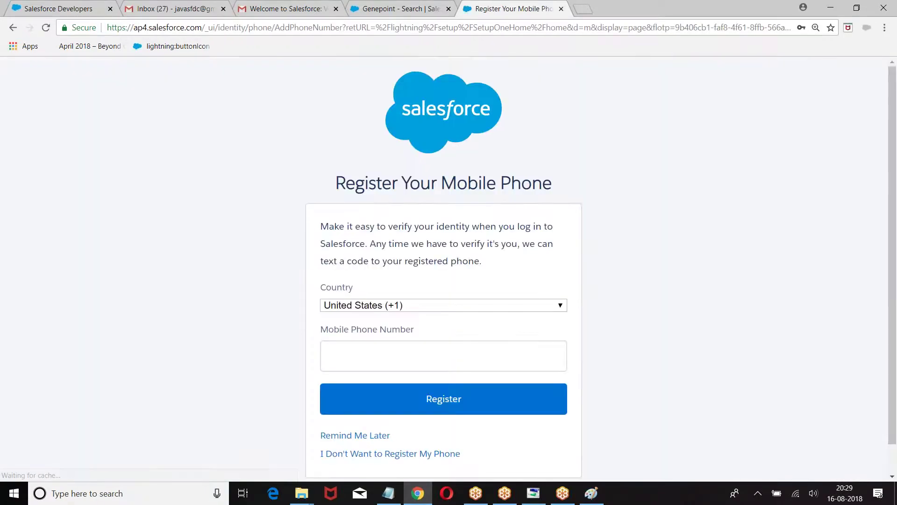
Skip the mobile phone registration prompt to reach Setup Home
scroll(264, 321, "down", 1)
left_click(501, 274)
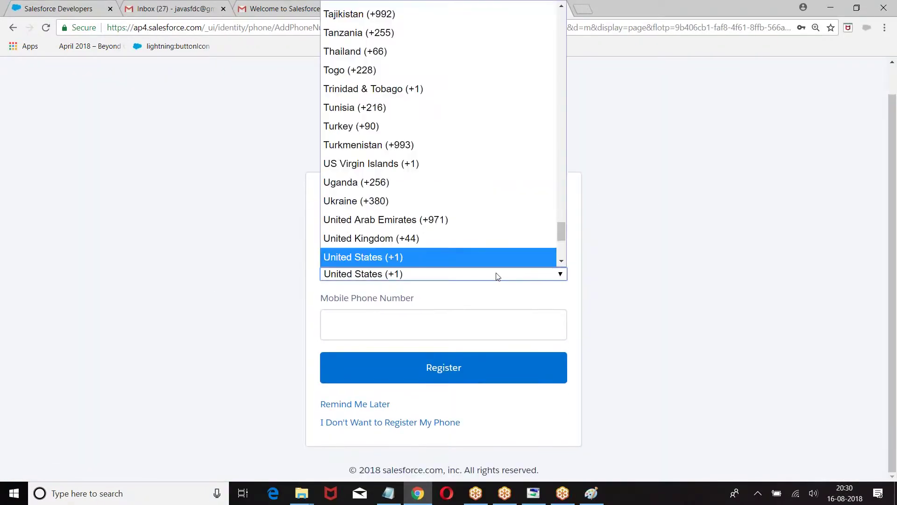
left_click(357, 422)
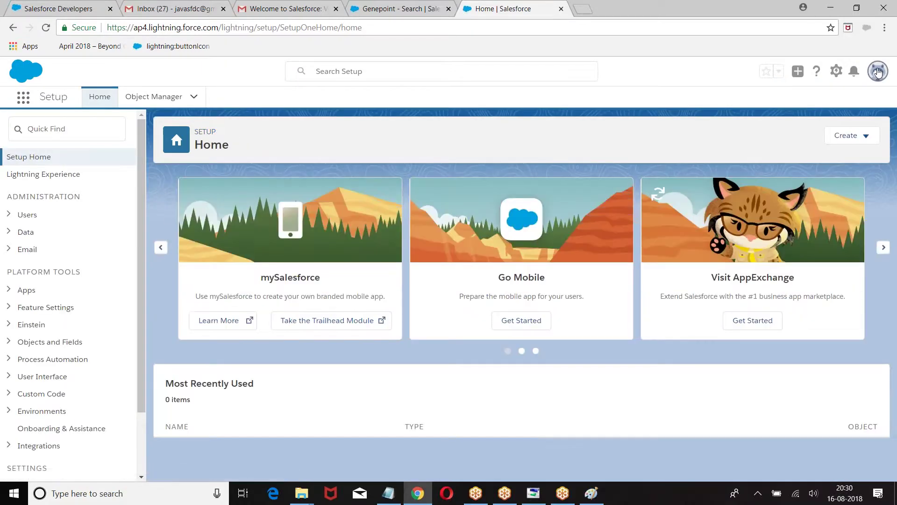
Switch Salesforce to Classic and go to Setup > Company Profile > Company Information
left_click(877, 71)
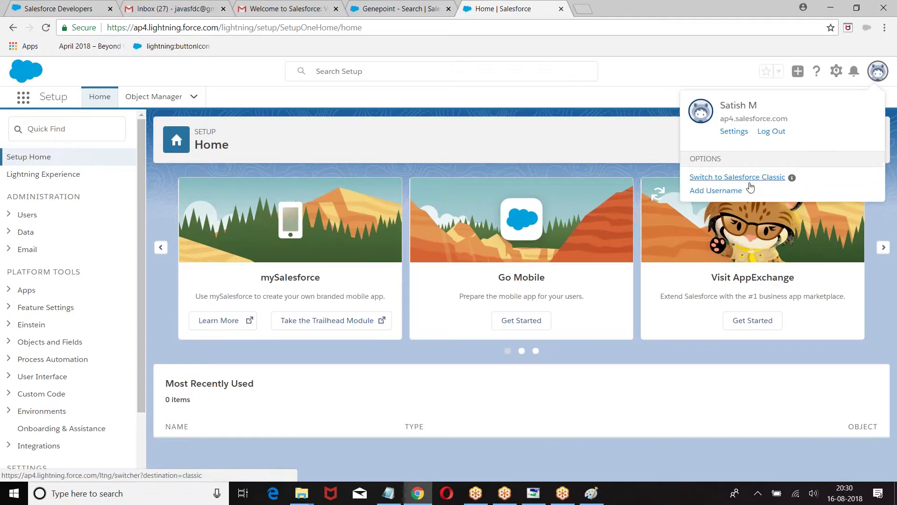
left_click(716, 181)
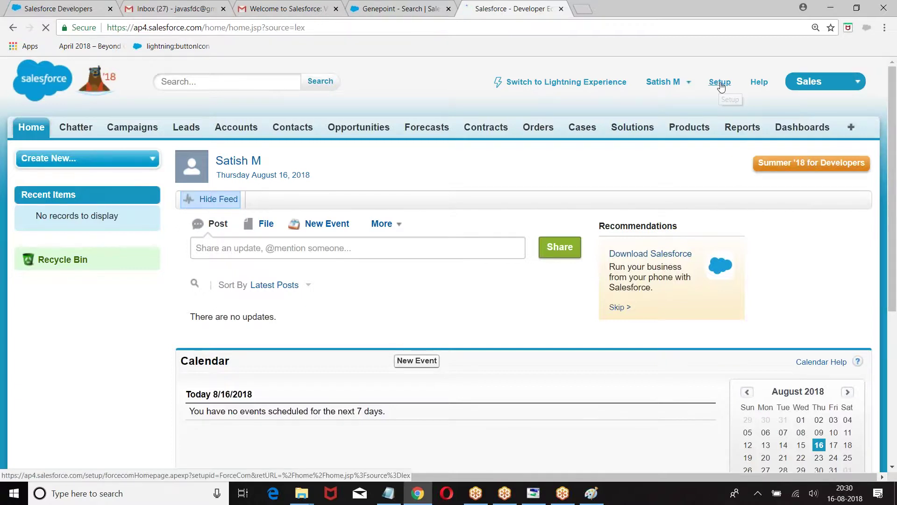
left_click(720, 84)
scroll(226, 176, "down", 5)
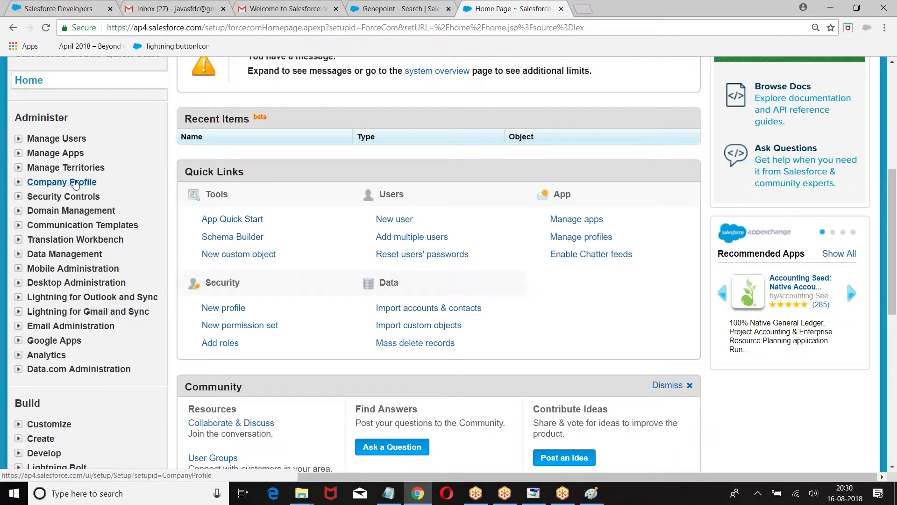
left_click(19, 182)
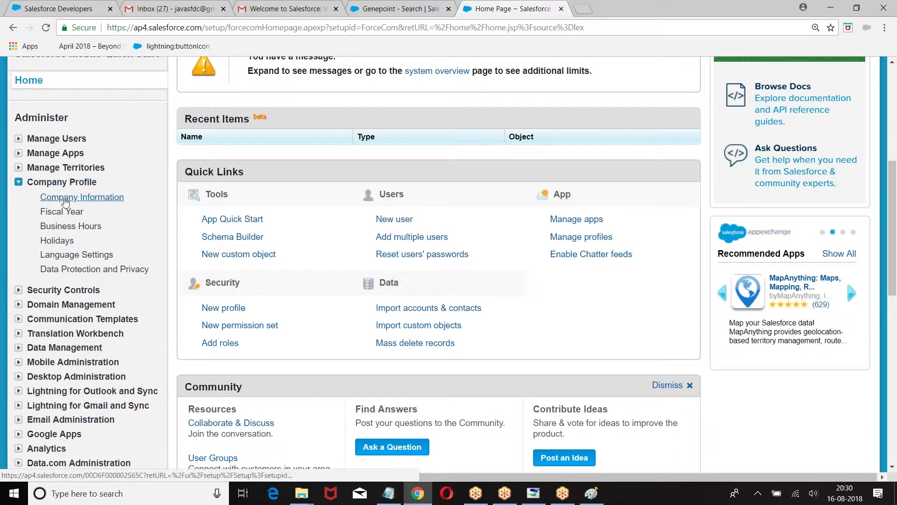
left_click(71, 198)
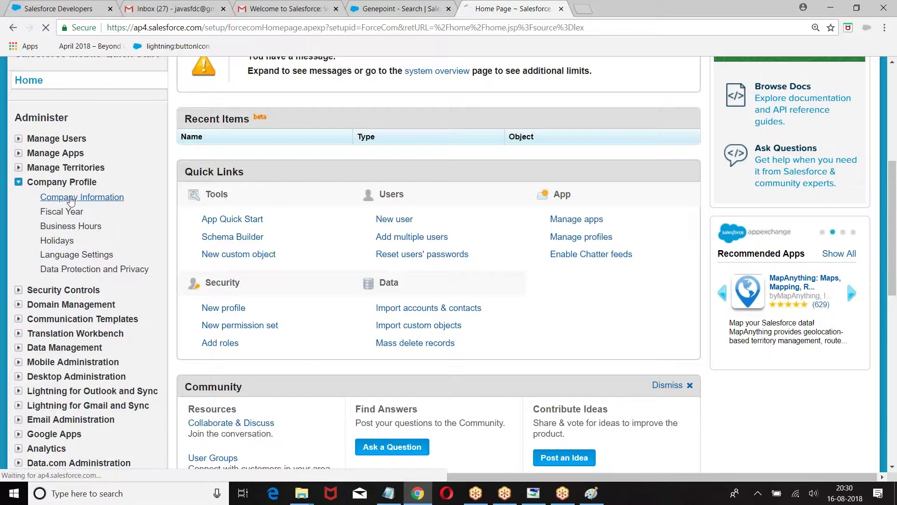
scroll(495, 200, "down", 2)
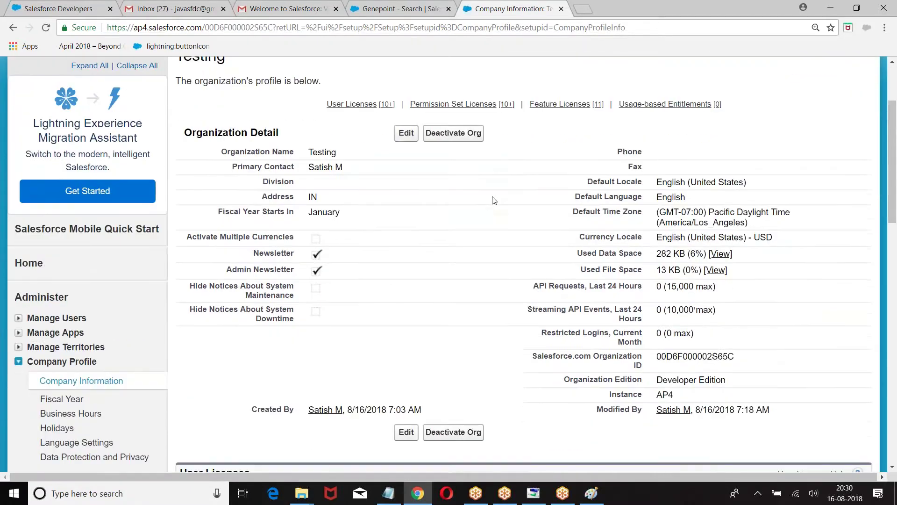
scroll(494, 201, "down", 2)
left_click_drag(656, 240, 746, 243)
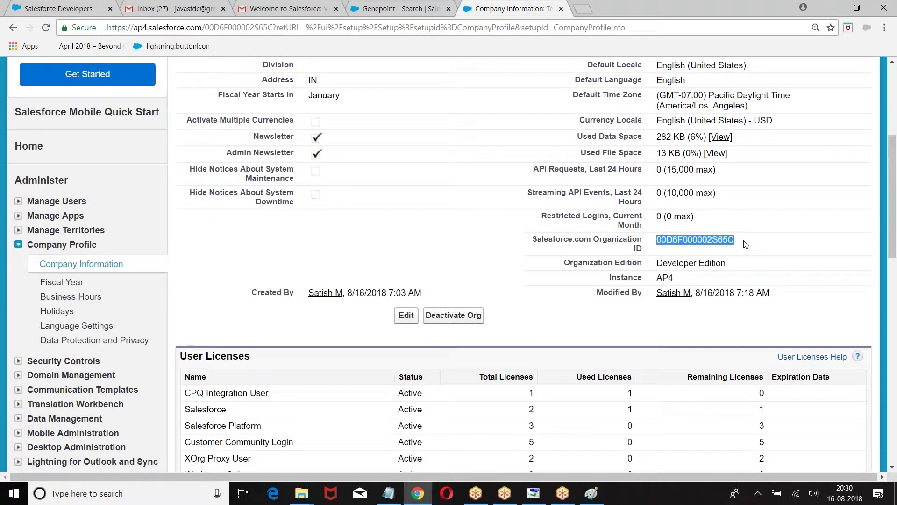
left_click_drag(594, 239, 693, 241)
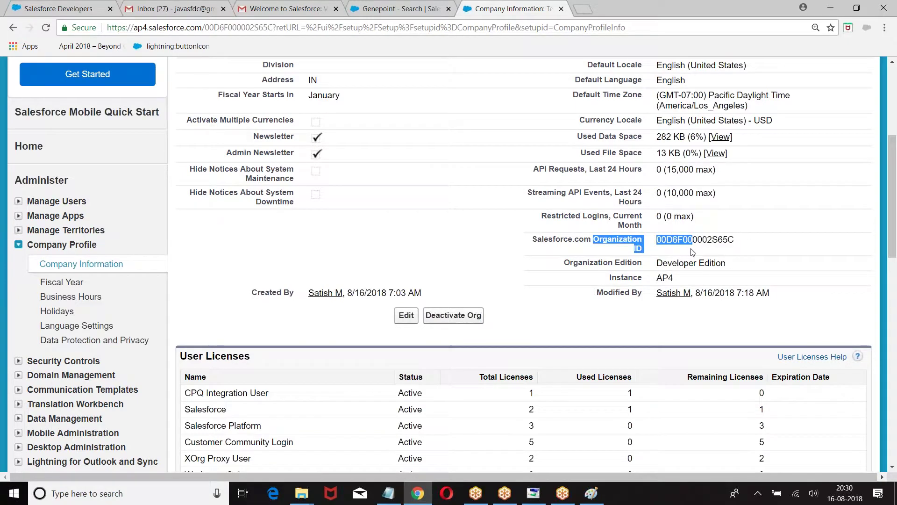
scroll(798, 239, "down", 1)
left_click_drag(564, 204, 749, 207)
left_click_drag(607, 219, 727, 220)
left_click_drag(658, 181, 735, 183)
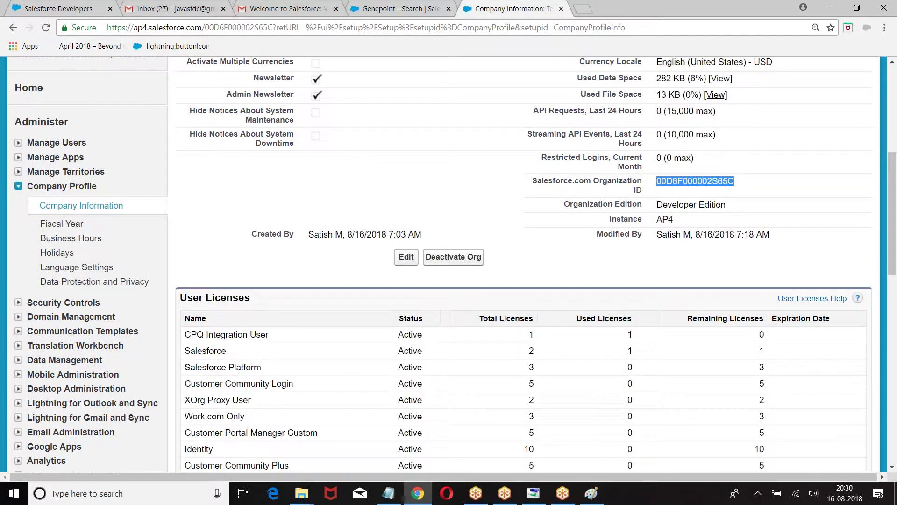
triple_click(659, 204)
double_click(658, 218)
scroll(231, 194, "down", 5)
scroll(231, 193, "up", 2)
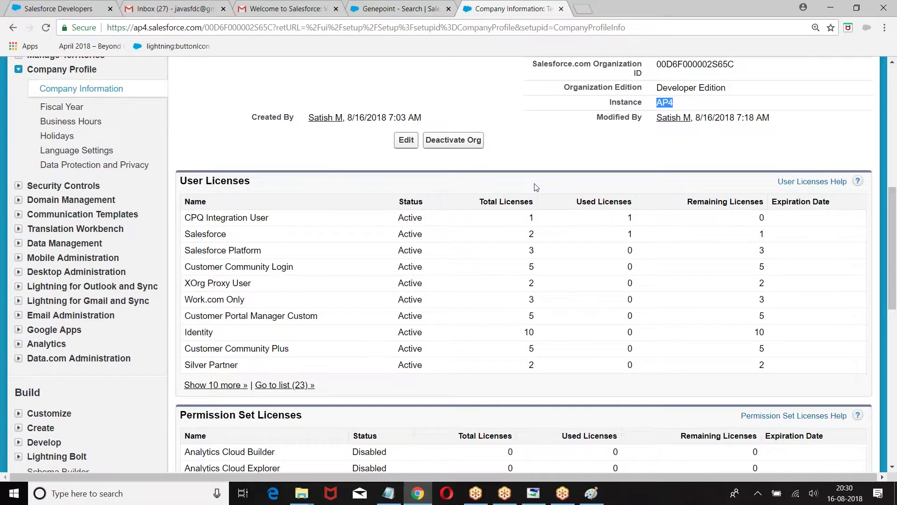
scroll(536, 187, "down", 1)
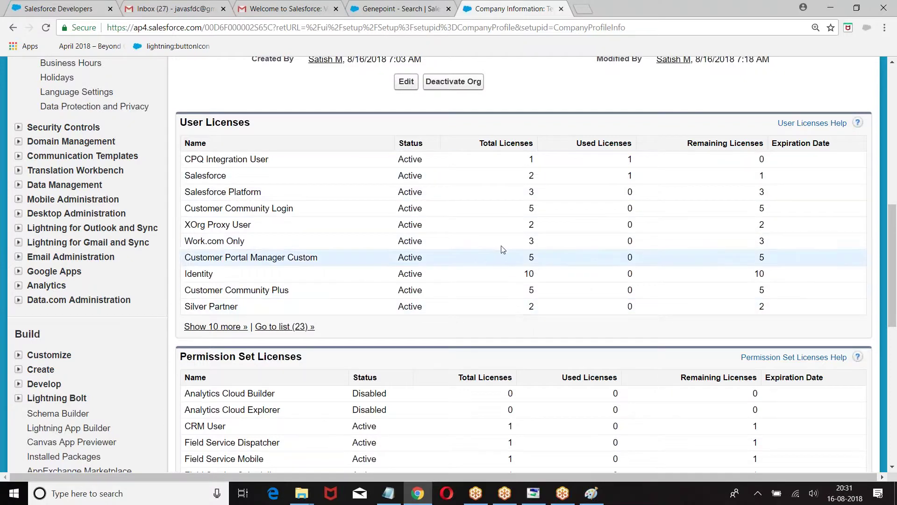
scroll(502, 249, "down", 3)
scroll(501, 234, "up", 8)
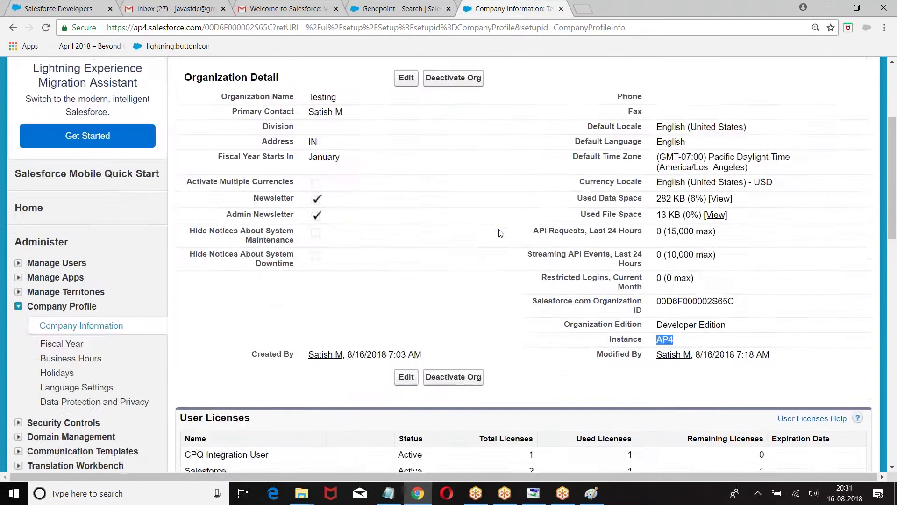
scroll(501, 232, "up", 4)
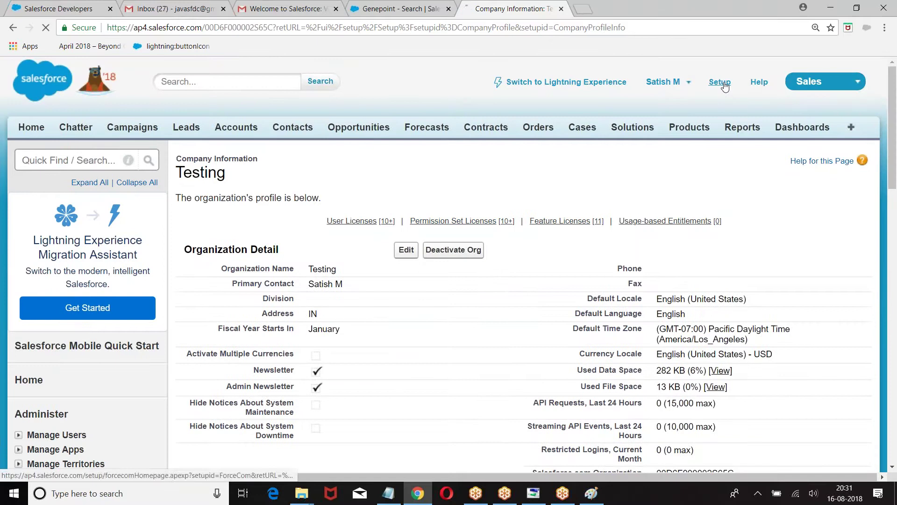
left_click(719, 83)
scroll(101, 211, "down", 5)
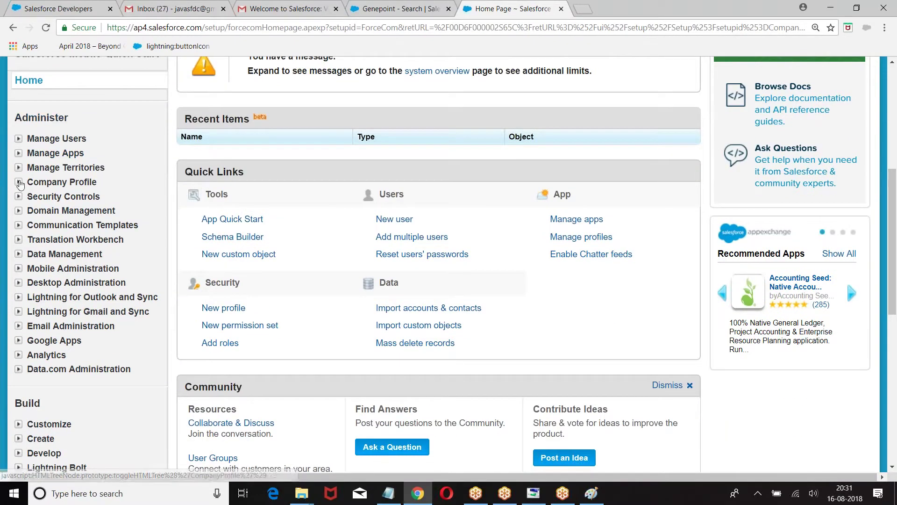
left_click(18, 182)
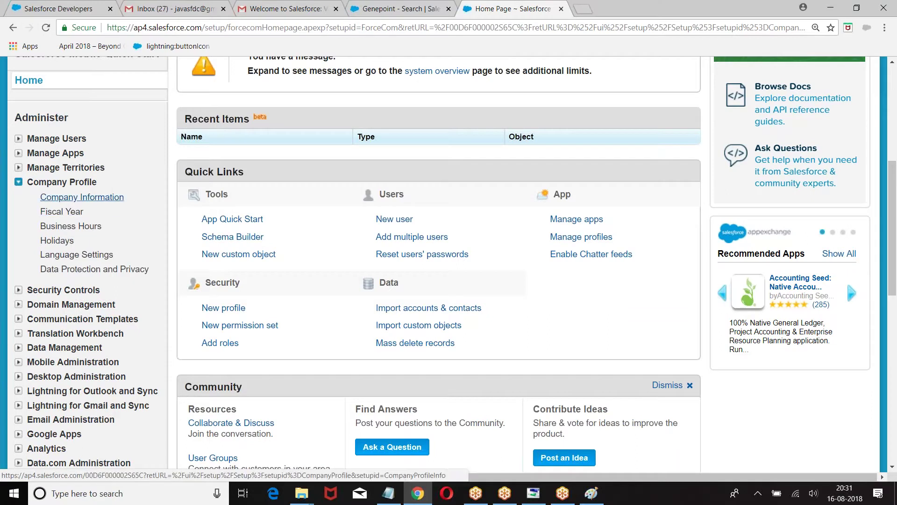
left_click(42, 201)
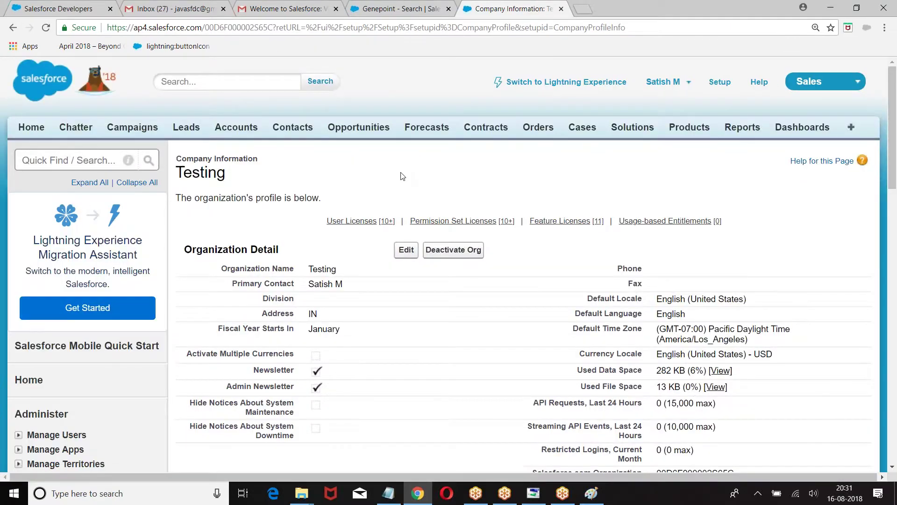
scroll(401, 176, "down", 5)
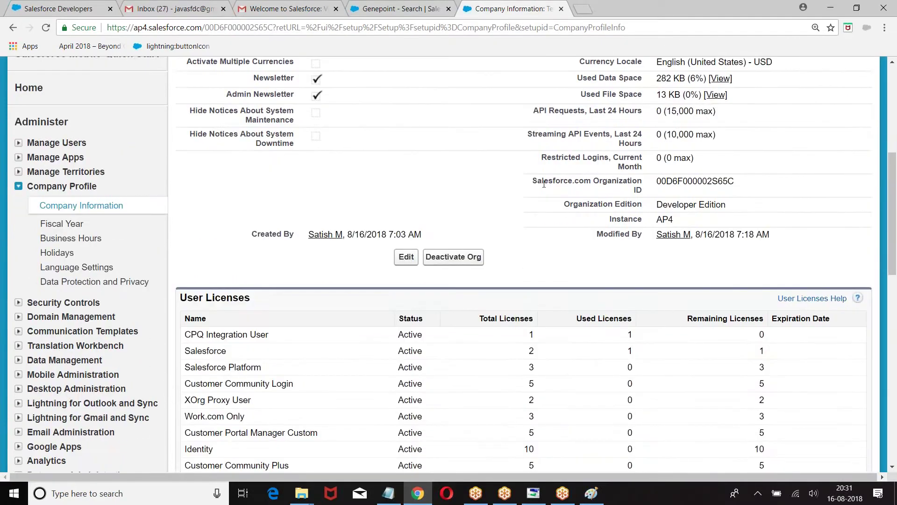
left_click_drag(535, 180, 759, 188)
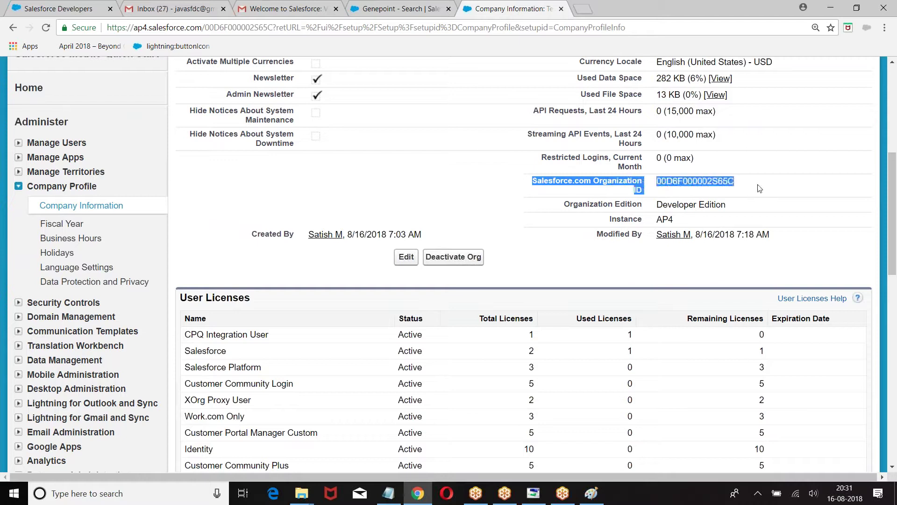
left_click(582, 204)
left_click_drag(567, 203, 549, 297)
scroll(550, 298, "down", 2)
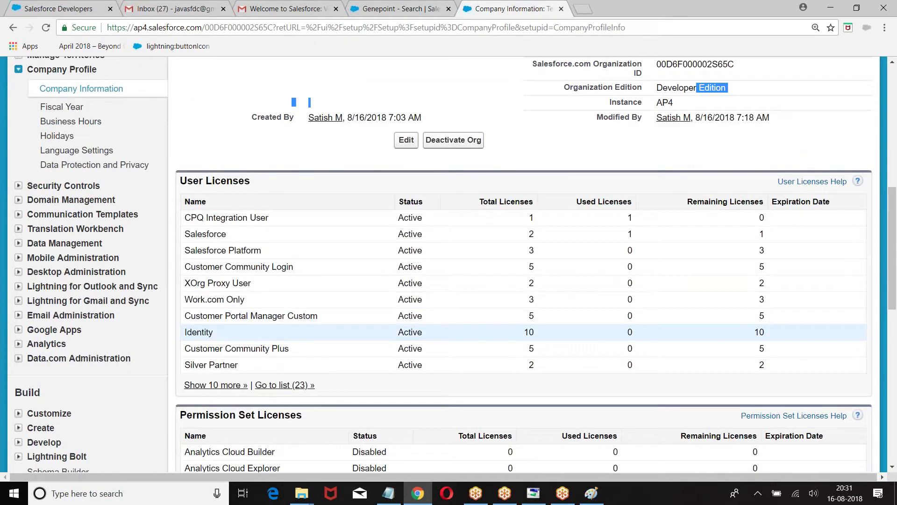
scroll(400, 203, "up", 7)
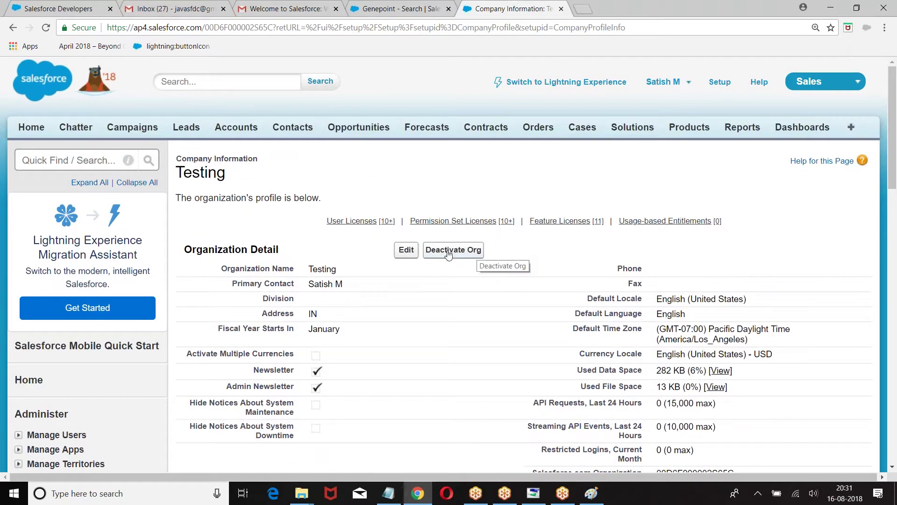
scroll(448, 254, "down", 6)
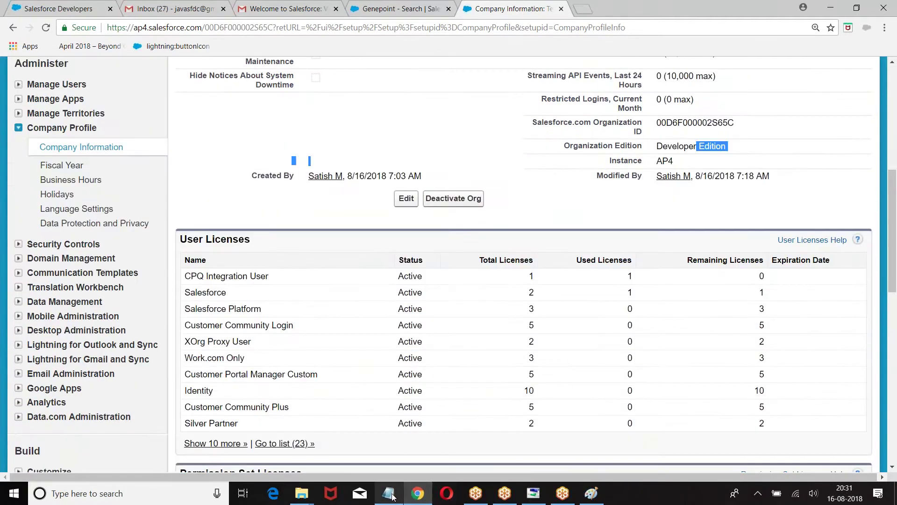
In Notepad, add the question 'Q:: How to get OrganizationId ,Edition ,Instance of server'
left_click(389, 493)
type("Q:: How to")
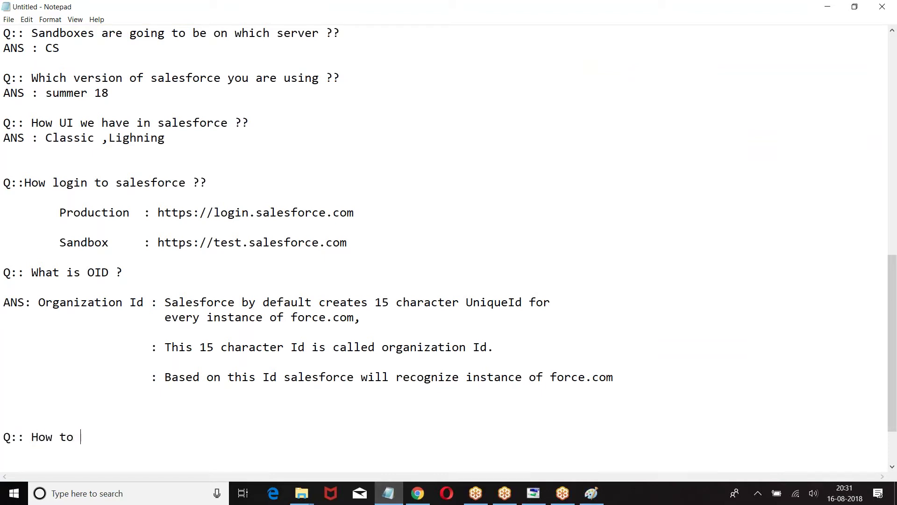
scroll(247, 342, "down", 2)
type("get Organiz")
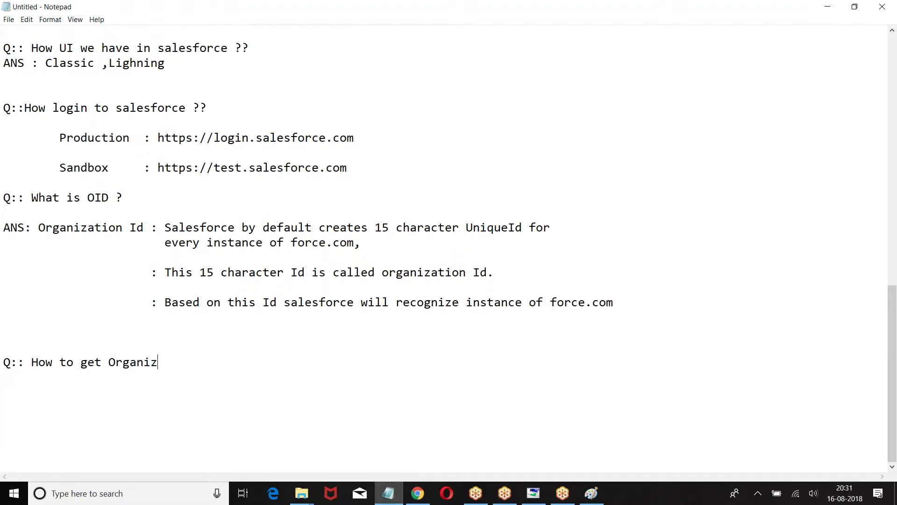
type("ationId ,Edition ,Instance")
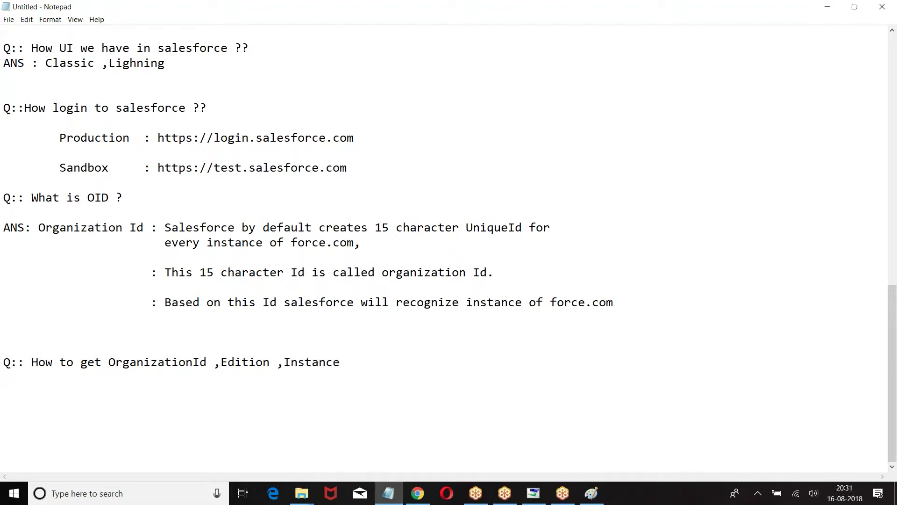
type(" of server")
key("Return")
key("Return")
key("Return")
key("Return")
key("Return")
key("Return")
key("Return")
key("Return")
key("Return")
key("Return")
key("Return")
key("Return")
key("Return")
key("Return")
key("Return")
key("Return")
key("Return")
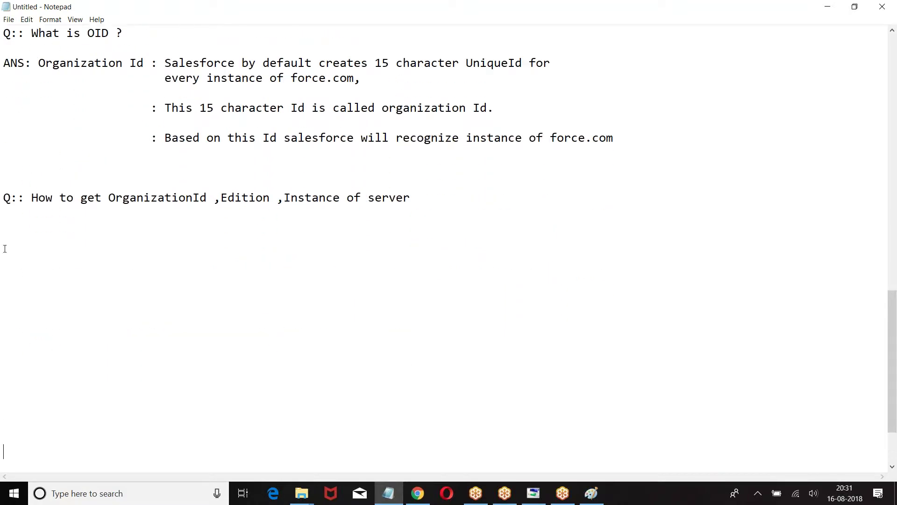
Type the indented path Setup |---> Adminster |--->Company Profile |--->Company Information below it
type("Setup")
key("Return")
type("|---> Ad")
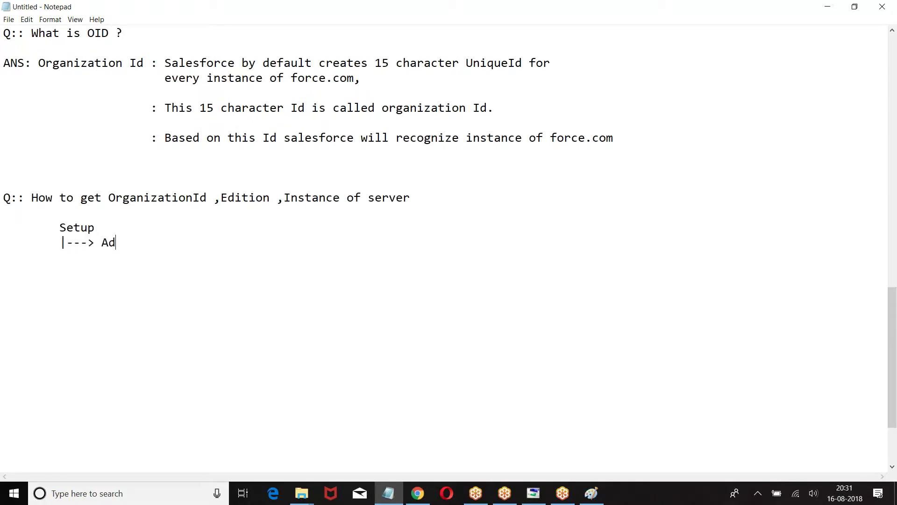
type("minster")
key("Return")
type("|--->Company Profile")
key("Return")
key("Tab")
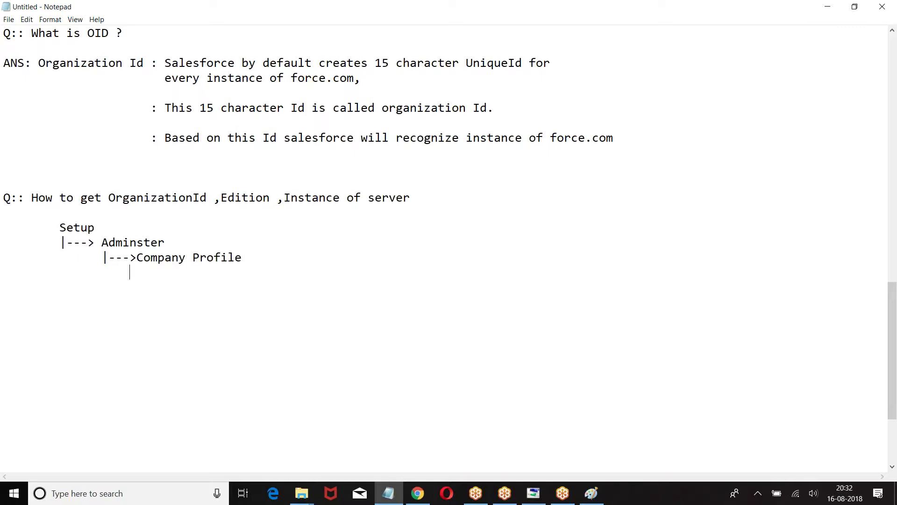
type("|--->Company n")
key("BackSpace")
type("Information")
key("Return")
type("|")
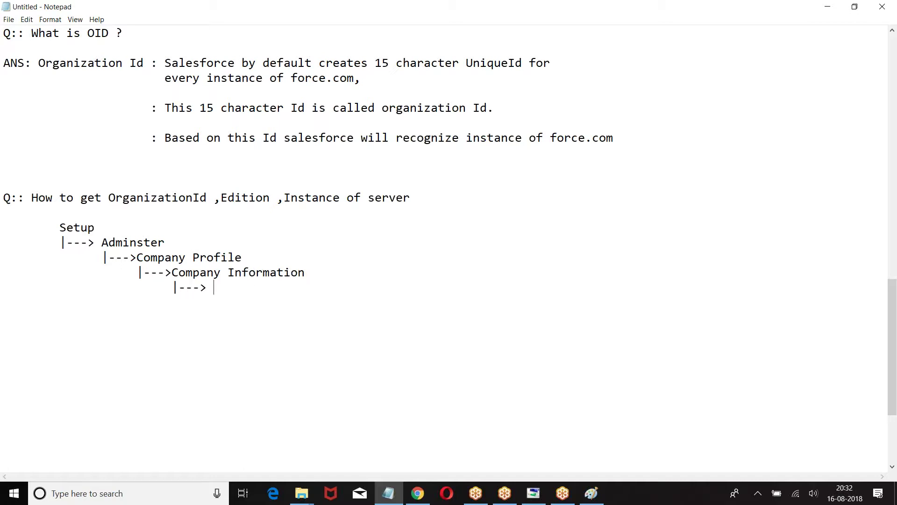
key("BackSpace")
key("BackSpace")
key("BackSpace")
key("BackSpace")
key("BackSpace")
type("1")
key("BackSpace")
List items a. Salesforce Organization Id, b. Environment, c. Edition and d. Server
type("a. Salesforce O")
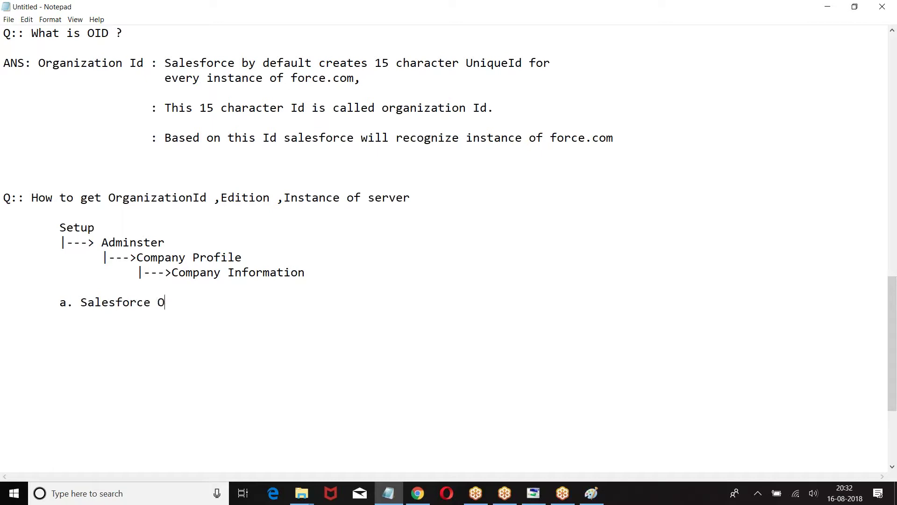
type("rganization Id")
key("Return")
key("Tab")
type("b. Sa")
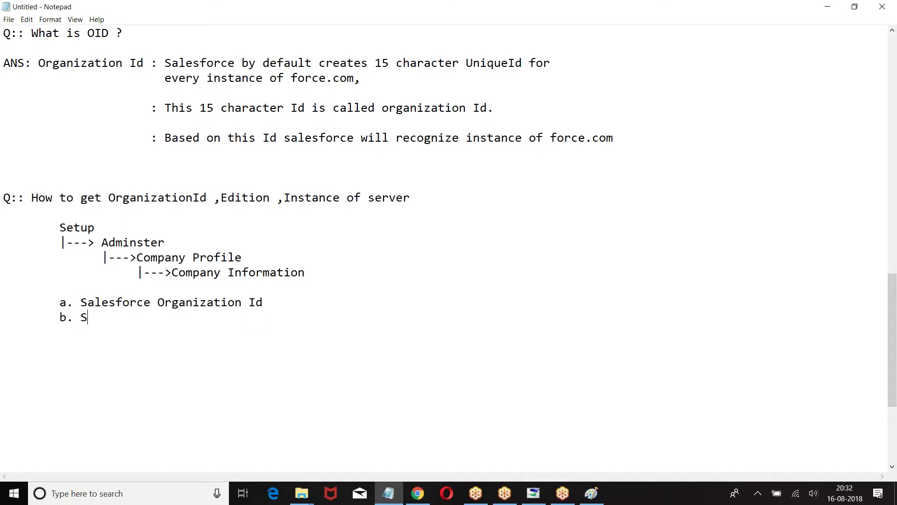
key("BackSpace")
key("BackSpace")
type("Environment")
key("Return")
key("Tab")
type("c")
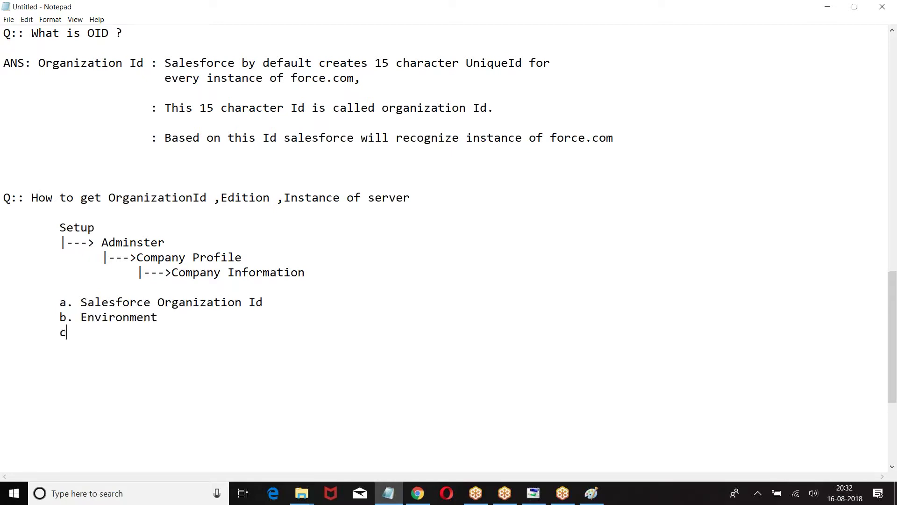
type(". Edition")
key("Return")
key("Tab")
type("d. Server")
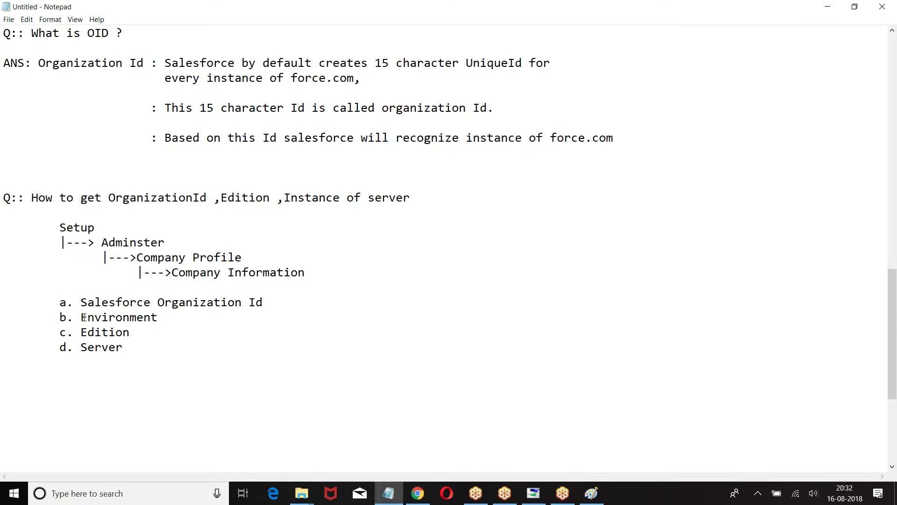
Replace the 'd. Server' line with 'd. No of Licenses purchased'
left_click_drag(80, 317, 159, 318)
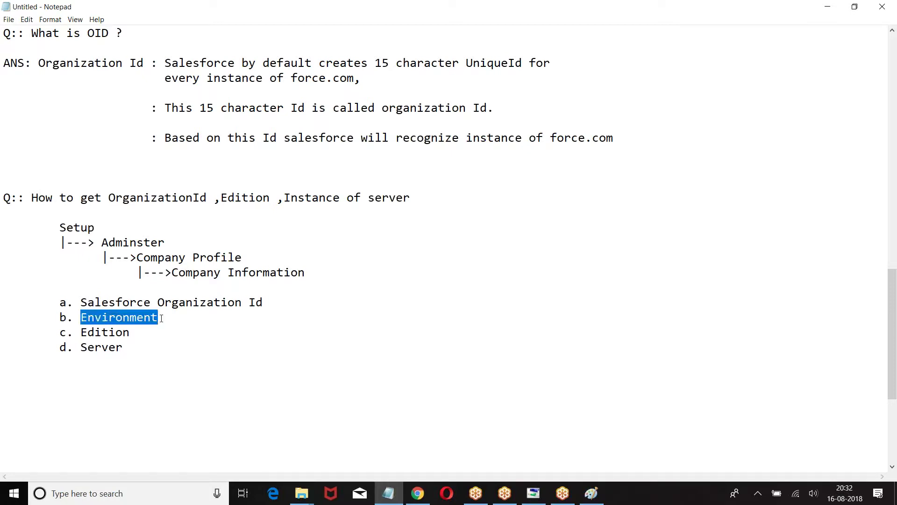
left_click_drag(50, 349, 160, 350)
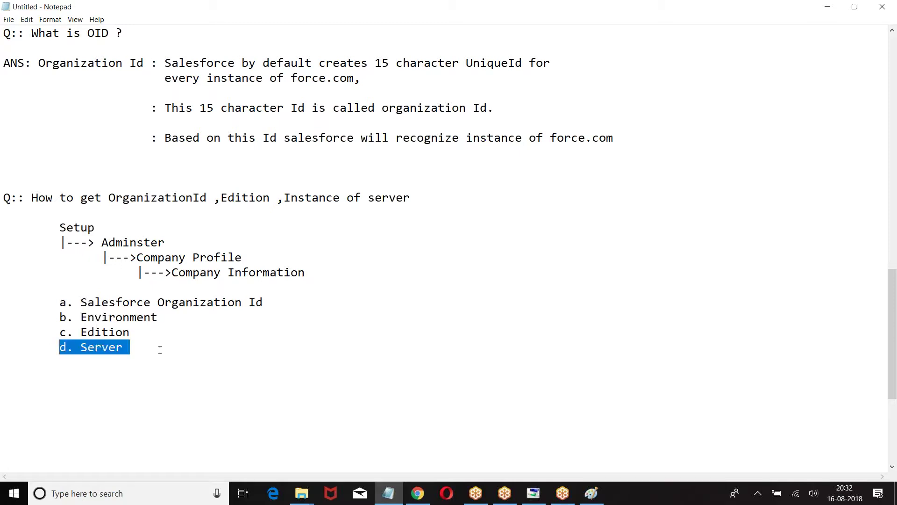
key("BackSpace")
type("d")
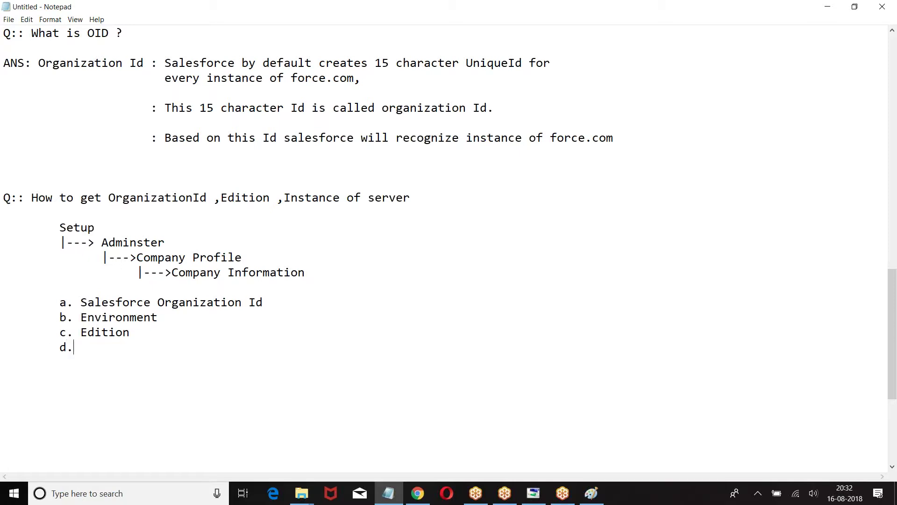
type(". S")
key("BackSpace")
type("No of Liccen")
key("BackSpace")
key("BackSpace")
key("BackSpace")
type("enses purchased")
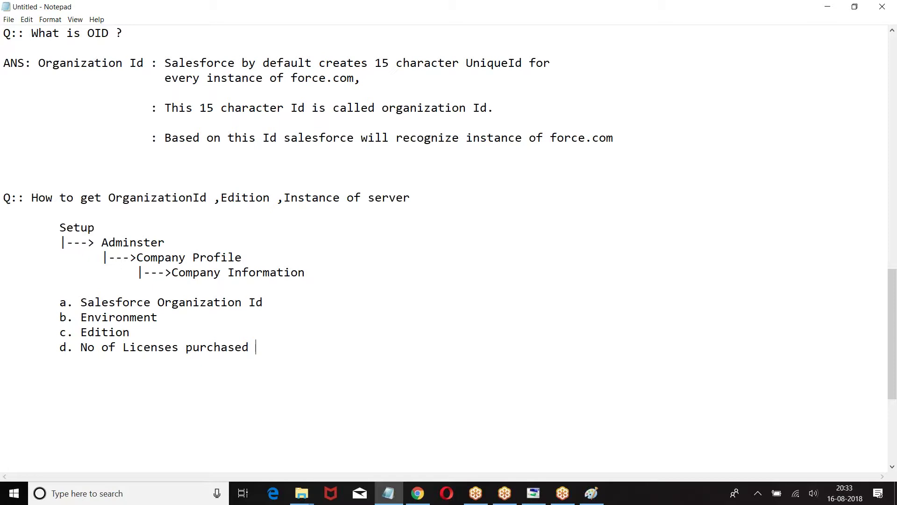
scroll(98, 317, "down", 2)
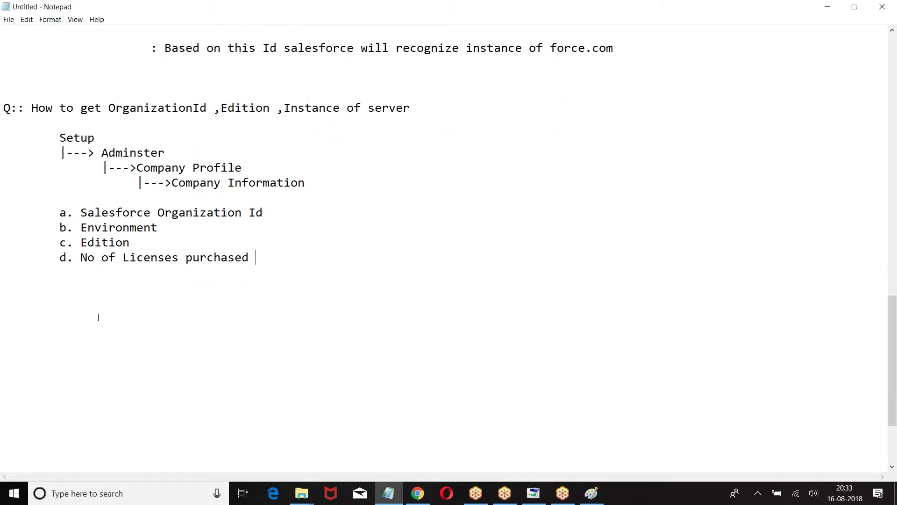
Add the heading 'Q:: Frequently used technical terms'
key("Return")
key("Return")
type("a")
key("BackSpace")
type("Q:: Frequently used techin")
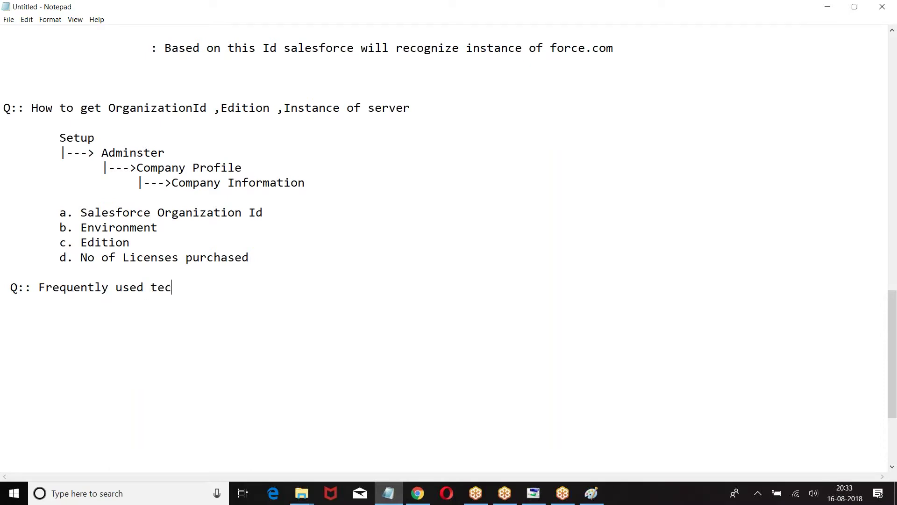
key("BackSpace")
key("BackSpace")
type("nical tera")
key("BackSpace")
type("ms:")
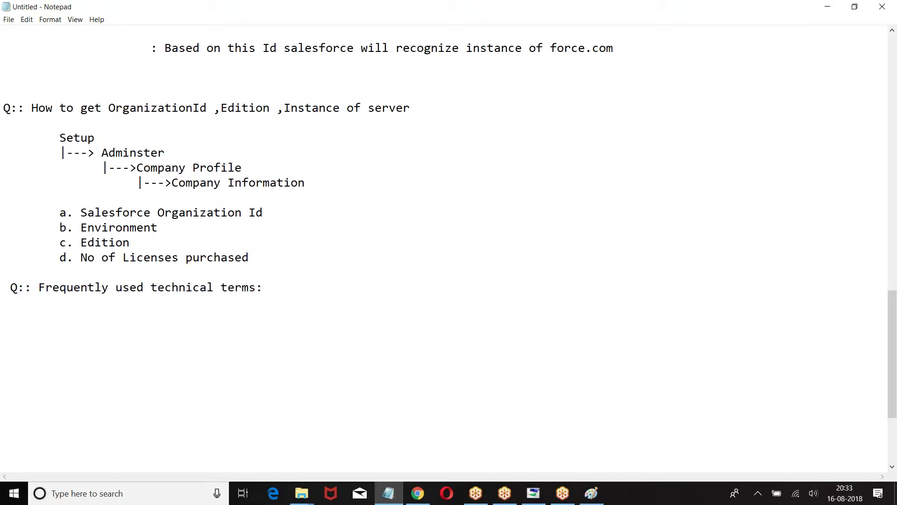
key("Return")
Add the indented definition 'Object : Object is nothing but table'
key("Tab")
type("a. Application")
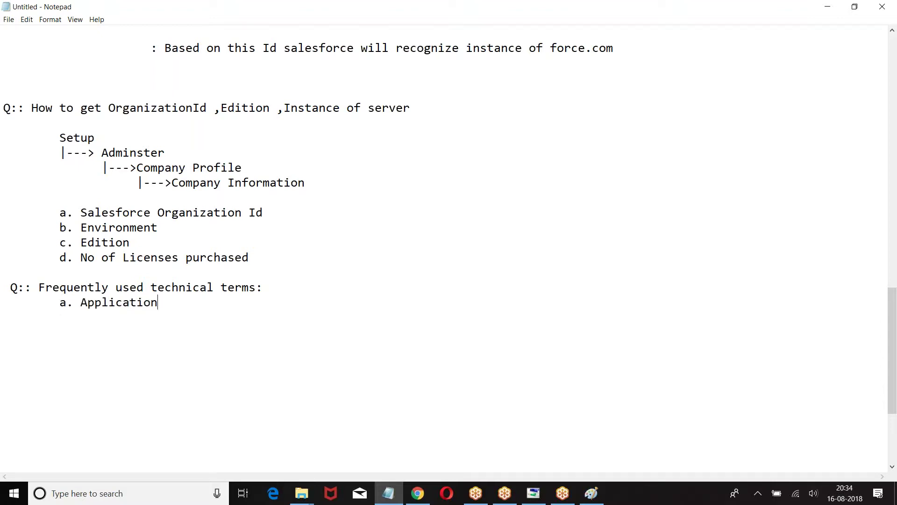
type("s :")
key("BackSpace")
key("BackSpace")
key("BackSpace")
key("BackSpace")
key("BackSpace")
key("BackSpace")
key("BackSpace")
key("BackSpace")
key("BackSpace")
key("BackSpace")
key("BackSpace")
key("BackSpace")
key("BackSpace")
type("Object :  Objec")
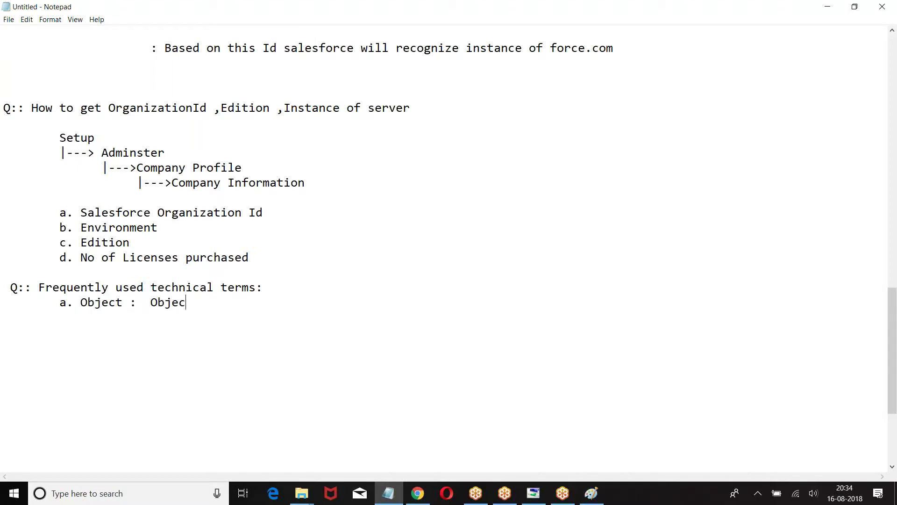
type("t is nothing table .")
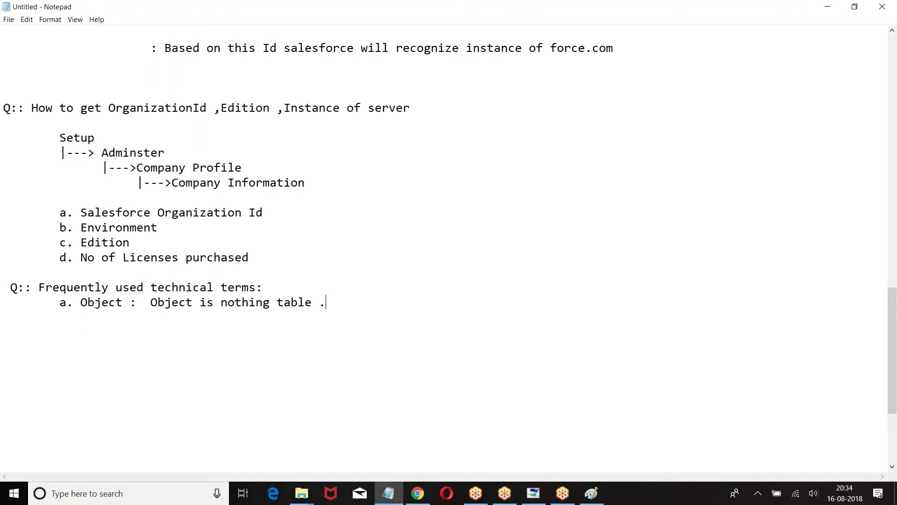
left_click(276, 301)
type("but")
Add the line 'Example :Account ,Contact,Lead,Opportunity,Case,Order,Quote,' under Object
key("Return")
key("Tab")
key("Tab")
type("Example ; A")
key("BackSpace")
key("BackSpace")
key("BackSpace")
type(":Account ")
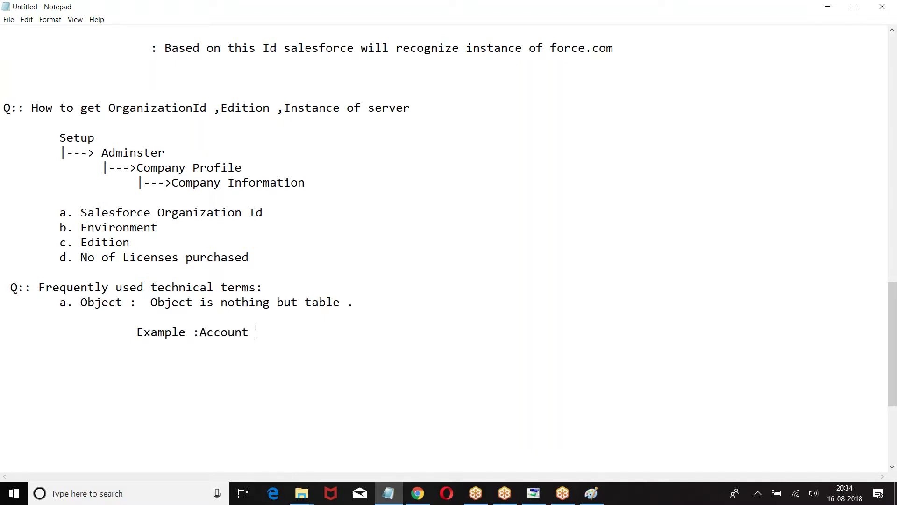
type(",Contact,Lead,O")
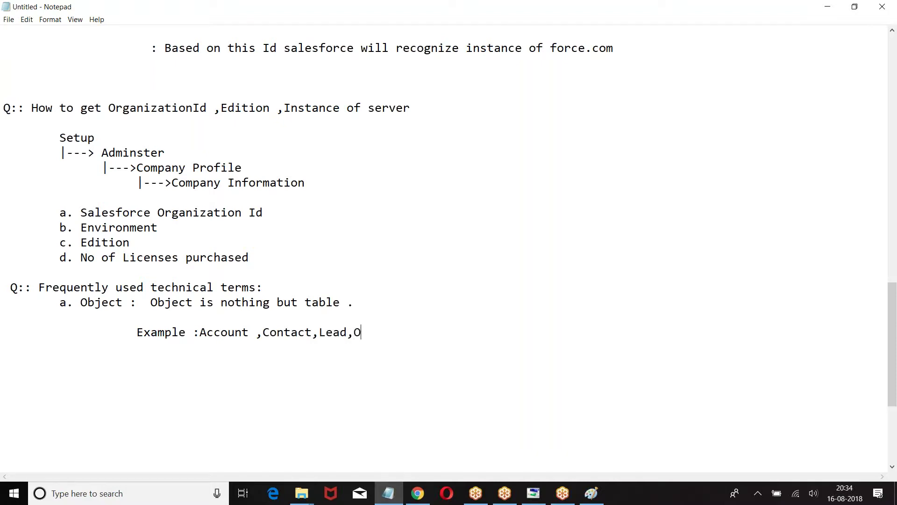
type("pportunity,Case,")
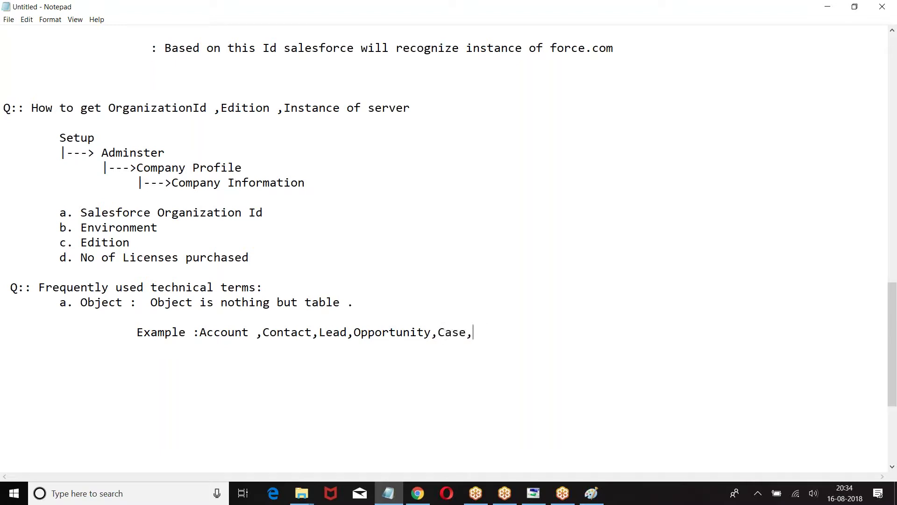
type("Order,Qote")
key("BackSpace")
key("BackSpace")
key("BackSpace")
type("ute")
key("BackSpace")
key("BackSpace")
type("ote,")
Start the next indented item 'b. Tab'
key("Return")
key("Return")
key("Return")
key("Tab")
type("b. Tab")
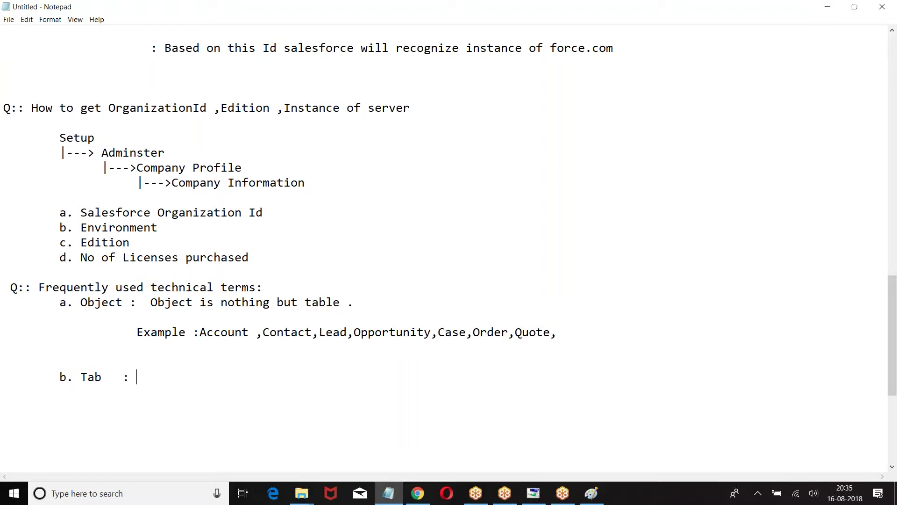
Define Tab as an interface between user and application; clicking it opens a table or Page
type("It is a interface between user and application.")
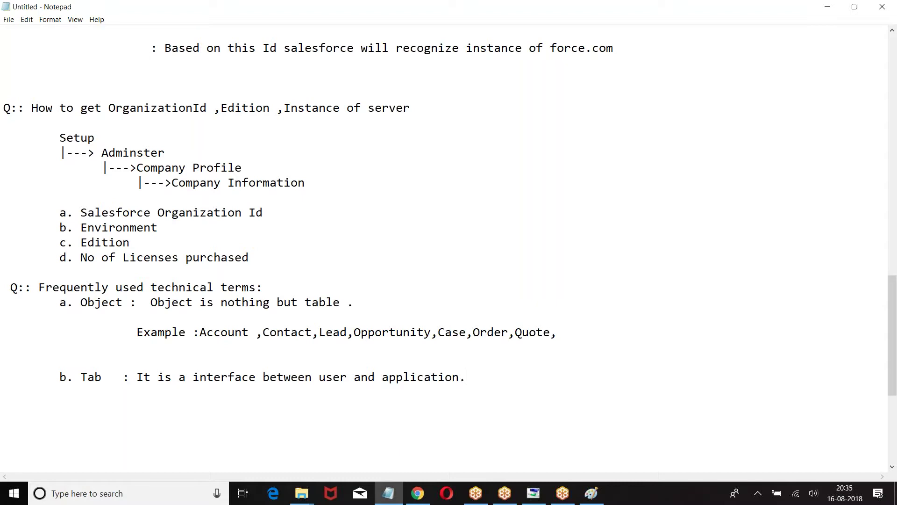
key("Return")
key("Tab")
type(": When we clic")
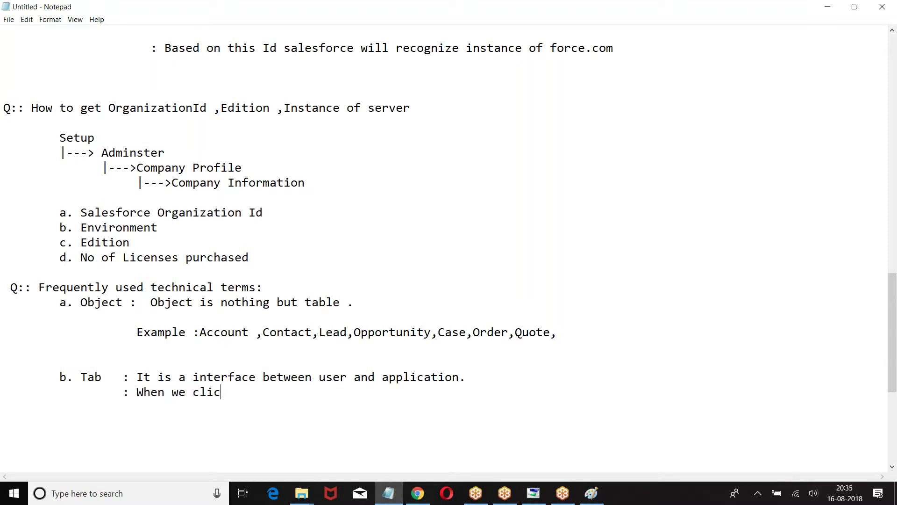
type("k on the dat")
key("BackSpace")
key("BackSpace")
key("BackSpace")
type("tab ,table ")
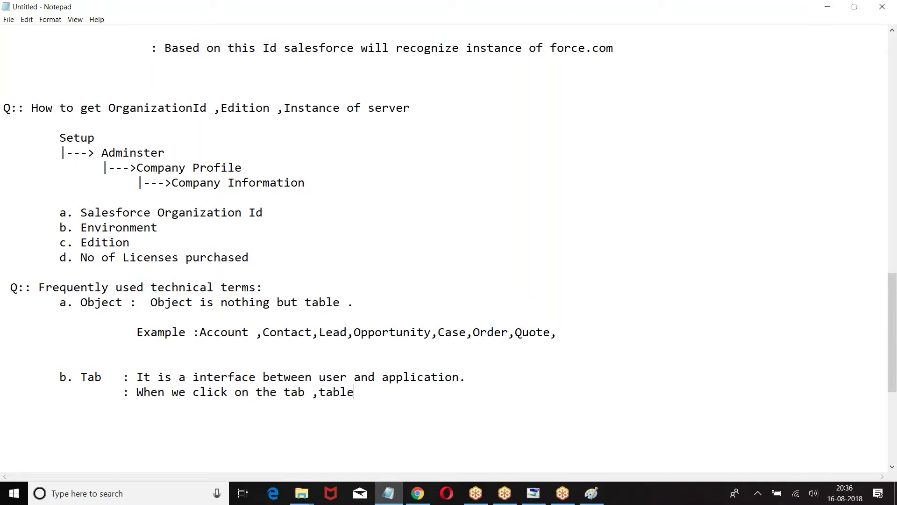
type("will open or Page will open.")
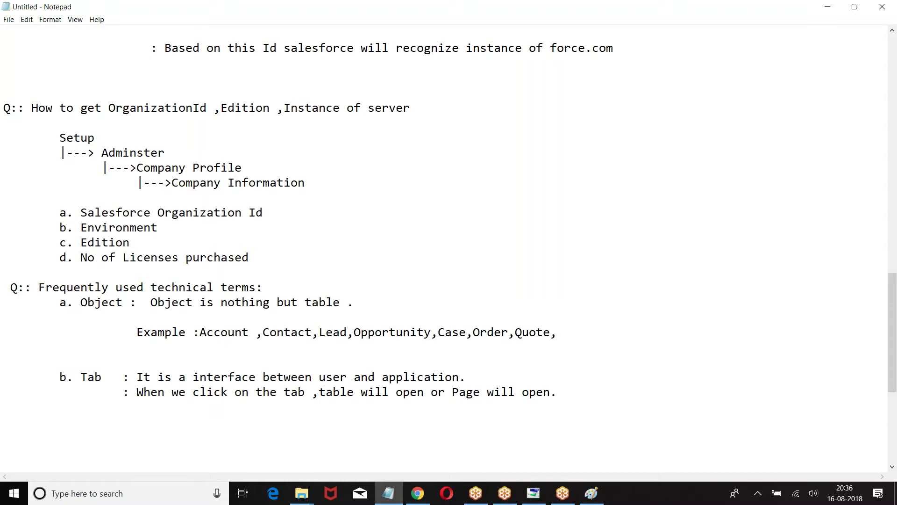
key("Return")
key("Return")
type("c")
Write 'c. User : Employee of the client organization, who will has a license to login'
scroll(448, 234, "down", 2)
type(". User  ")
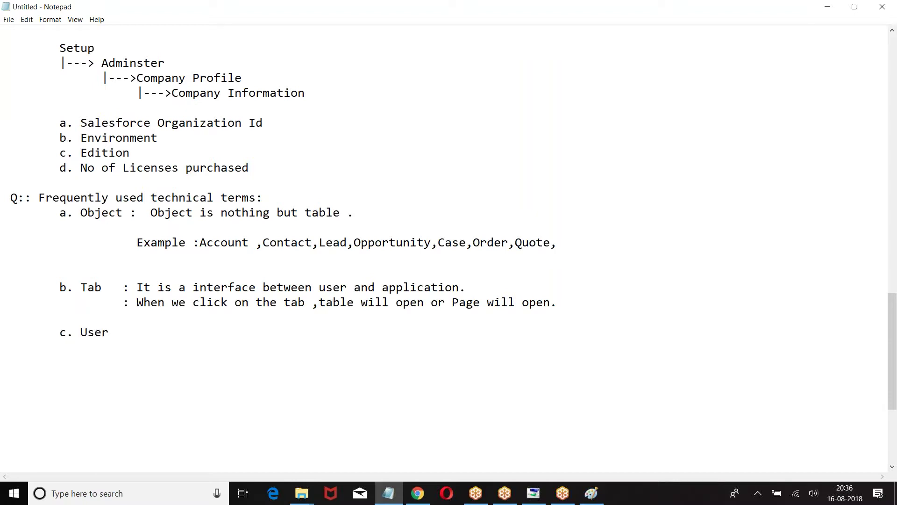
type(":")
key("Return")
key("Return")
key("Tab")
key("BackSpace")
key("BackSpace")
type("Employee of the organ")
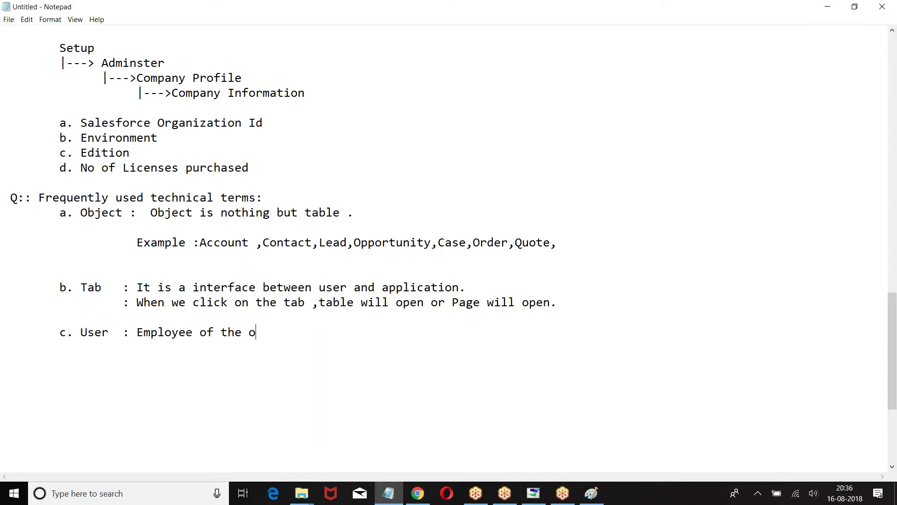
key("BackSpace")
key("BackSpace")
type("gan")
key("BackSpace")
key("BackSpace")
key("BackSpace")
key("BackSpace")
key("BackSpace")
type("client organization ,")
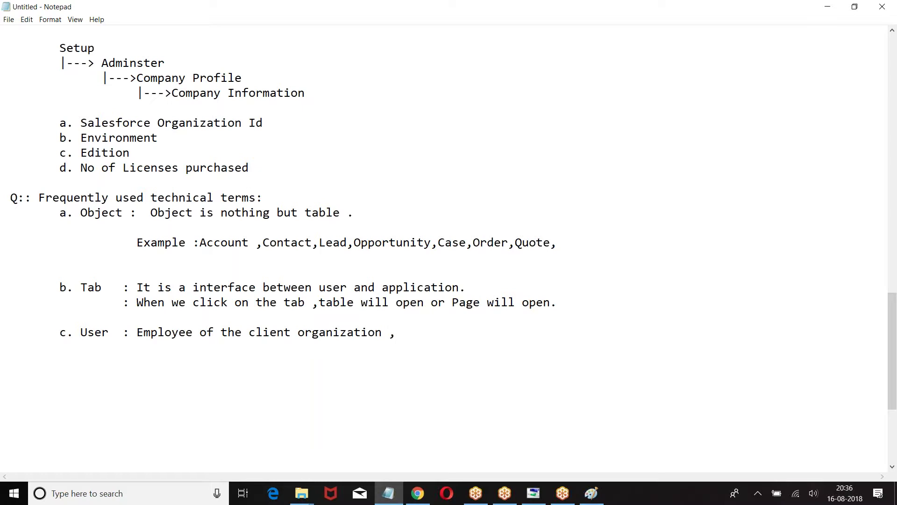
type("wh")
key("BackSpace")
type("whi wh")
key("BackSpace")
key("BackSpace")
key("BackSpace")
key("BackSpace")
type("o will has")
type("a license to login")
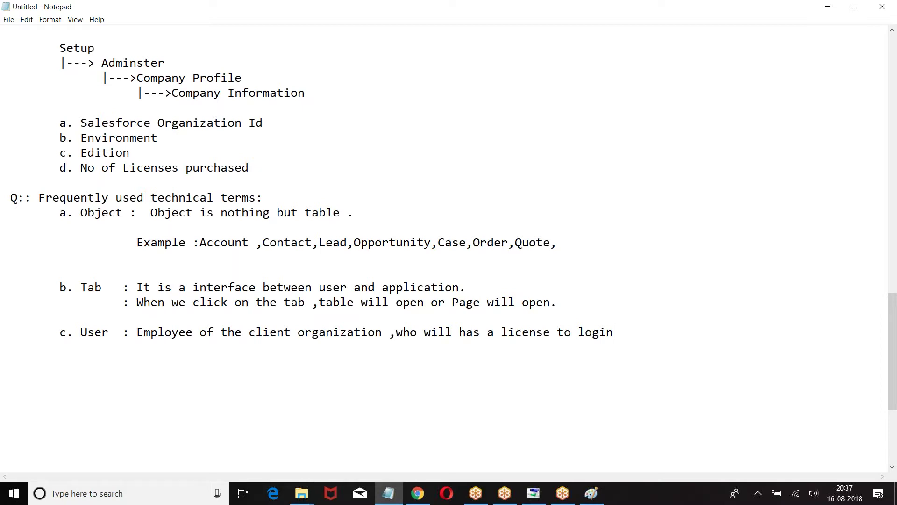
Start the indented item 'd. Profiles: Permission'
key("Return")
key("Return")
key("Tab")
type("d. Profile")
key("BackSpace")
type("s: ")
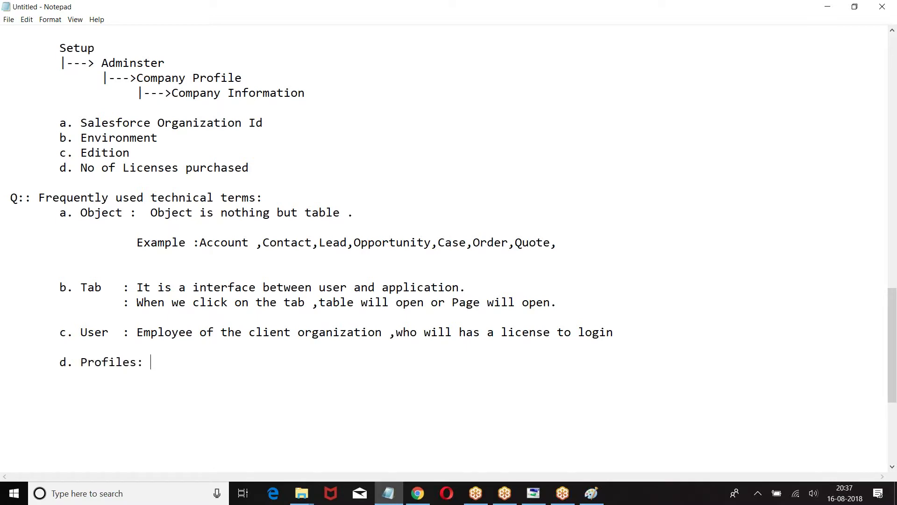
type("Permission")
Finish Profiles as 'Permissions given to User' and add 'e. Application : It is a collection of tabs.'
key("BackSpace")
type("s give")
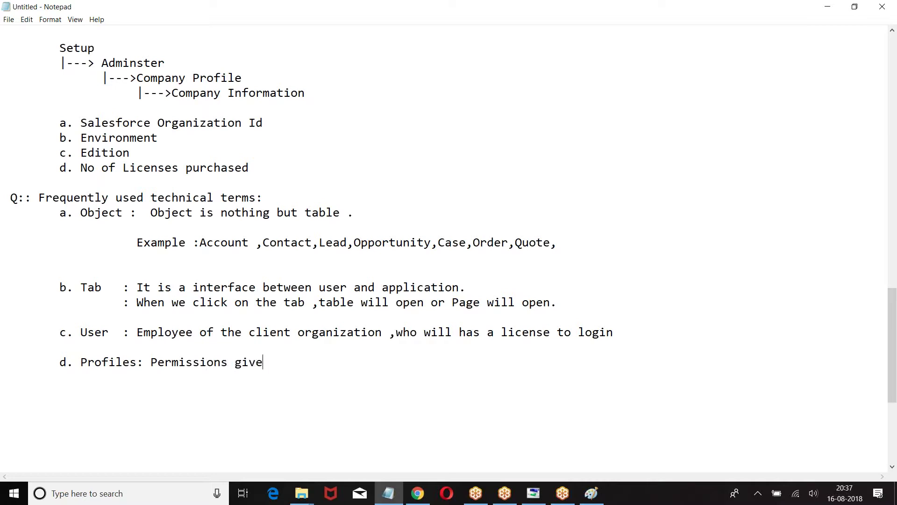
type("n to User")
key("Return")
key("Return")
type("e")
key("BackSpace")
key("BackSpace")
type("e. A")
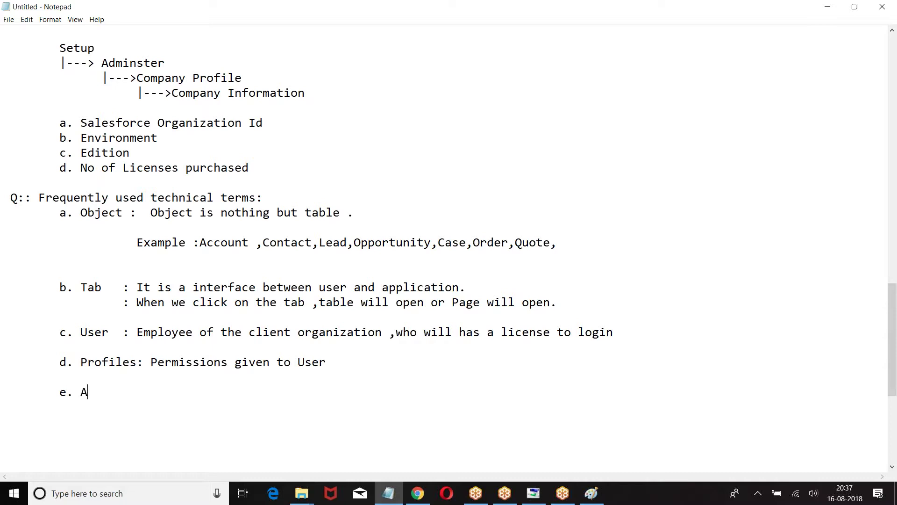
type("pplication : It is a collection")
key("BackSpace")
type("on of tabs.")
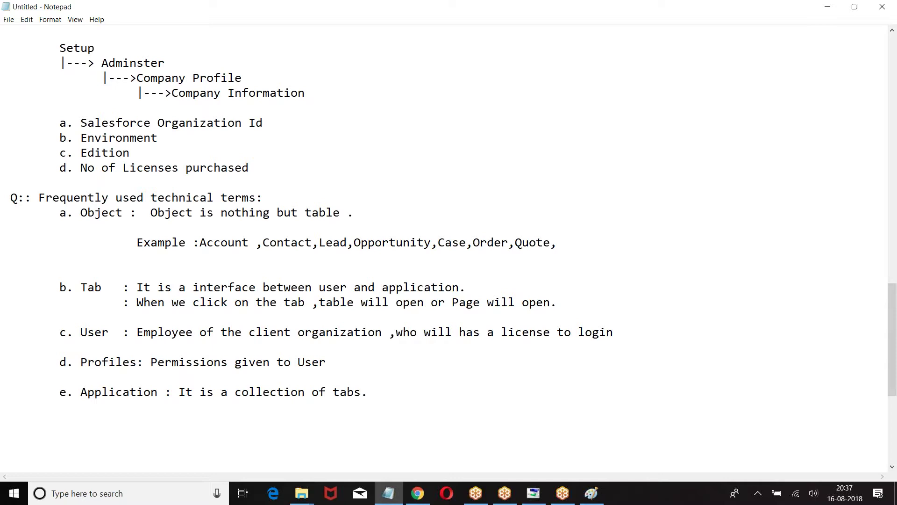
Tab-align the colons of the Object, Tab, User and Profiles definitions, then return to Salesforce
left_click(130, 213)
key("Tab")
left_click(123, 286)
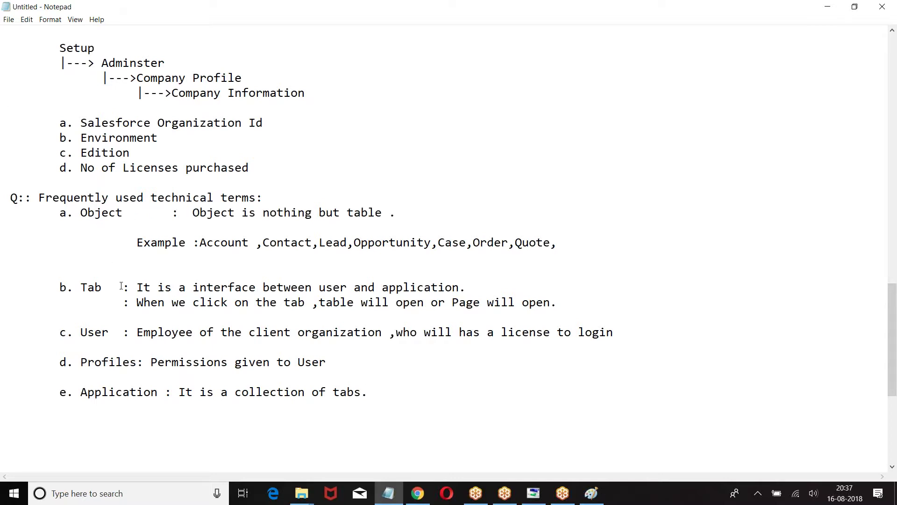
key("Tab")
left_click(124, 302)
key("Tab")
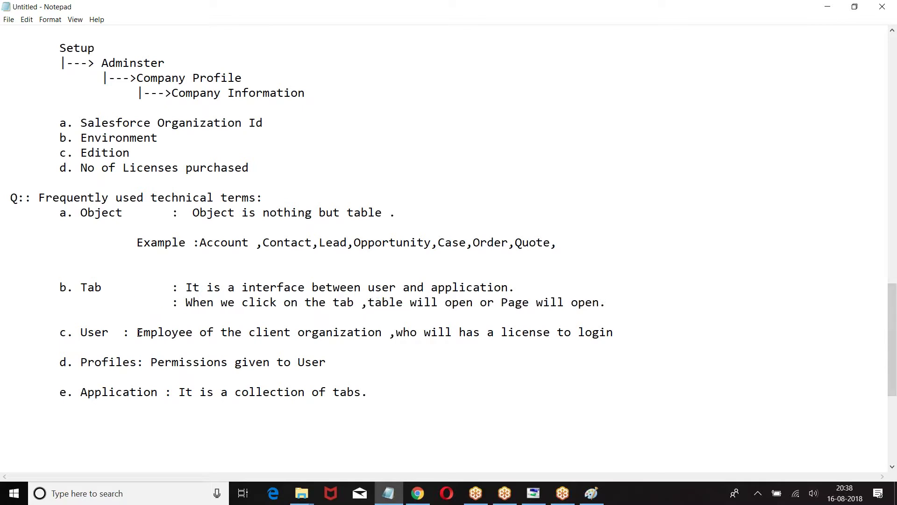
left_click(123, 333)
key("Tab")
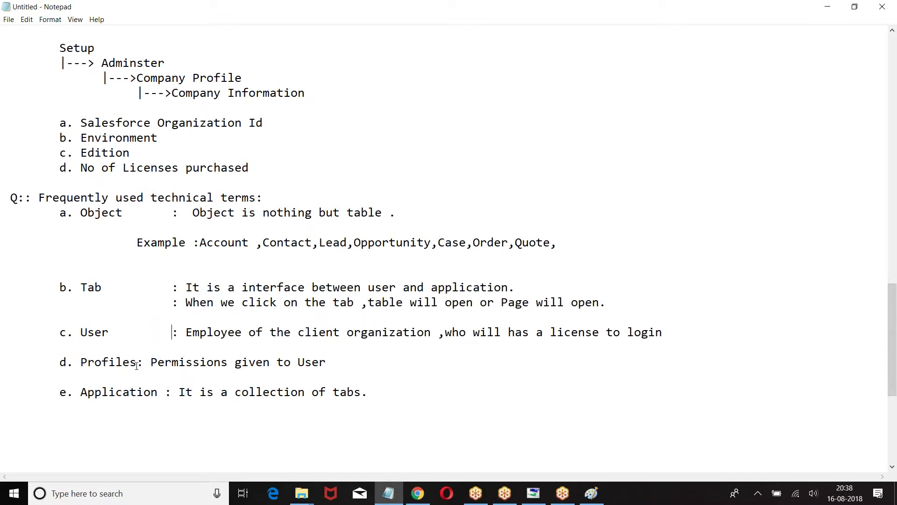
key("Tab")
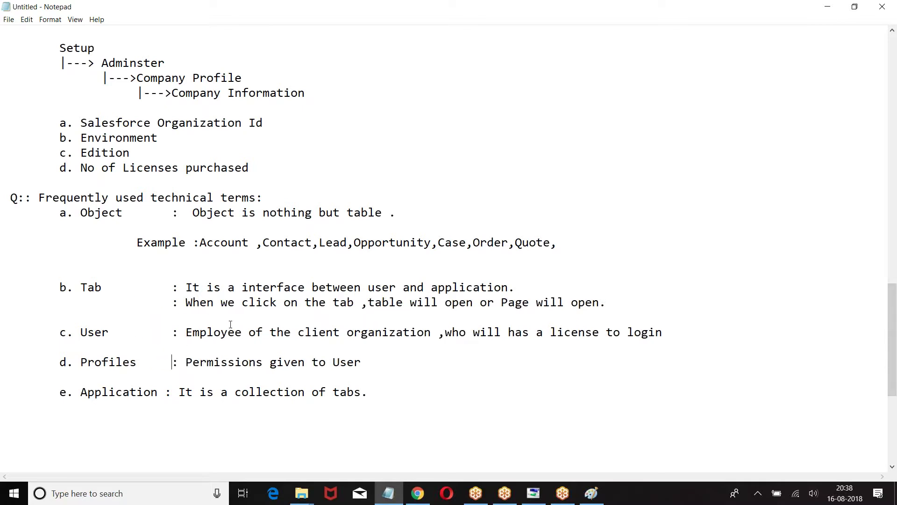
left_click(416, 493)
Switch Salesforce to the Service app, dismiss the Network Diagnostics window, and return to Notepad
scroll(458, 188, "up", 6)
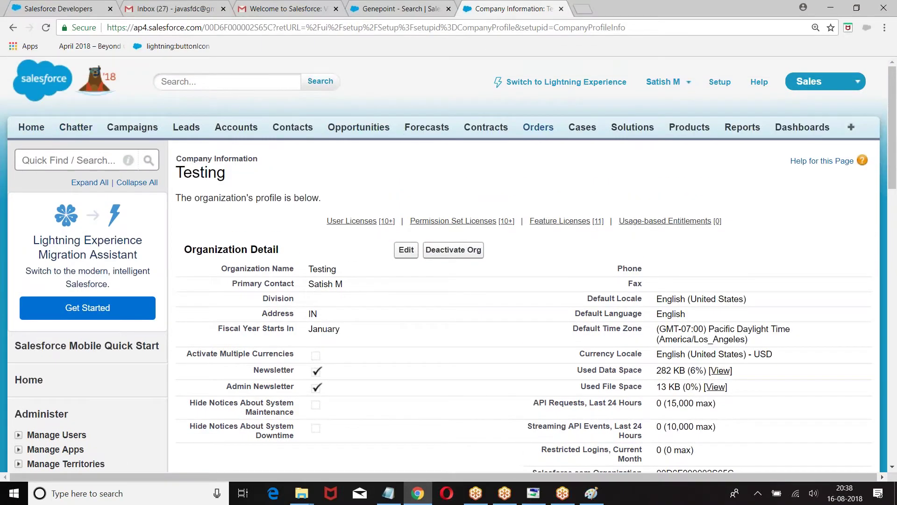
left_click(829, 83)
left_click(785, 110)
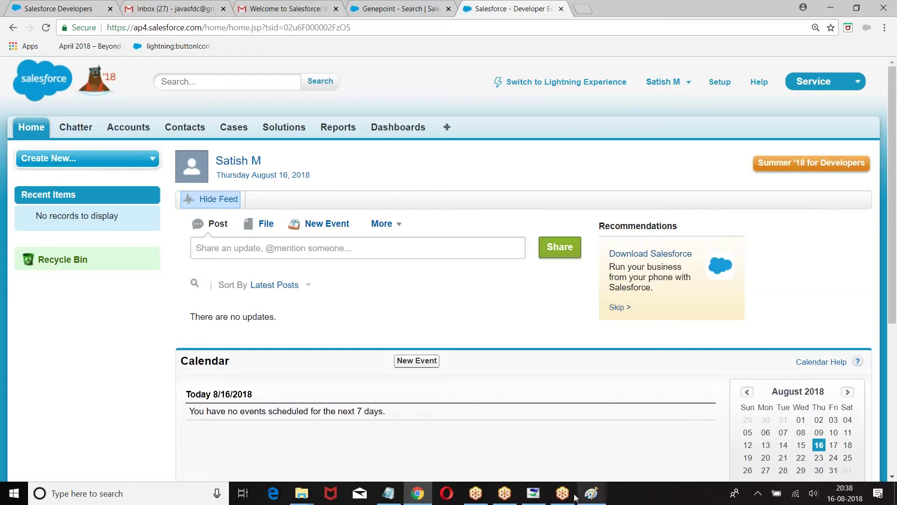
left_click(538, 496)
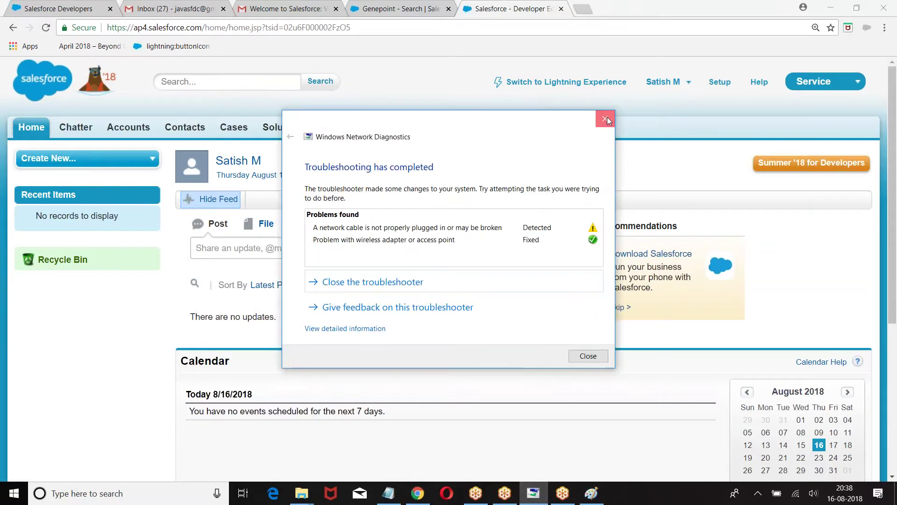
left_click(602, 120)
left_click(388, 493)
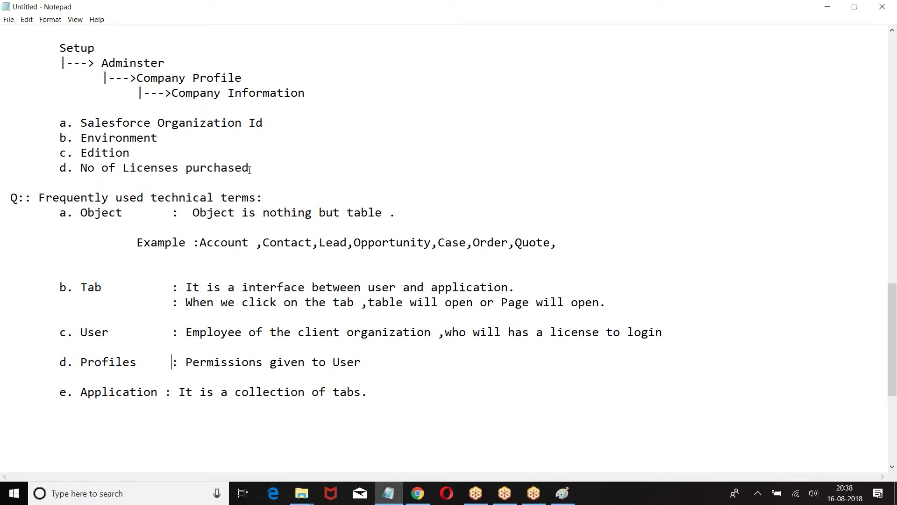
scroll(301, 173, "down", 2)
left_click(372, 300)
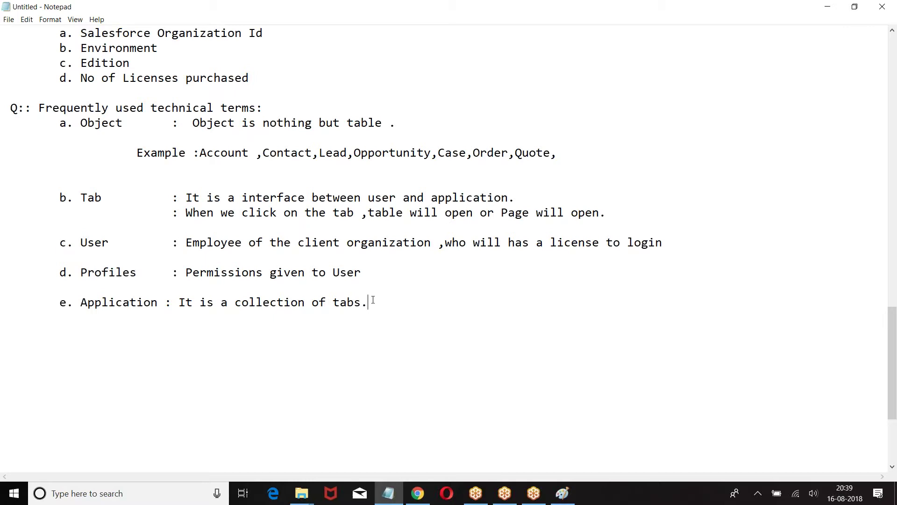
Below the terms list, add a 'Company Information :' heading with a dashed underline
scroll(372, 299, "down", 1)
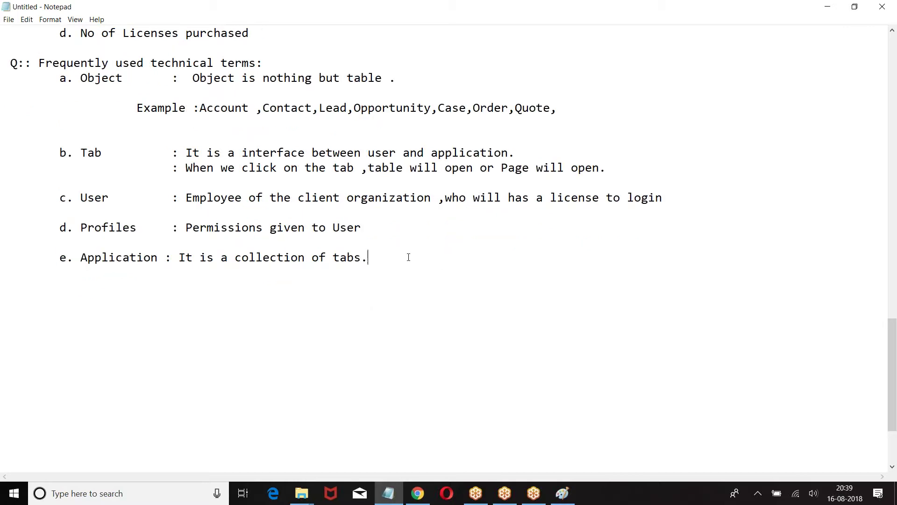
key("Return")
key("Return")
key("Return")
type("5")
key("BackSpace")
type("Company P")
type("ri")
key("BackSpace")
key("BackSpace")
key("BackSpace")
type("Information :")
key("Return")
type("---------------------")
key("Return")
Begin point 1 on basic organization details: Communication details, organizationId, Edition, Instance, License
type("1. This")
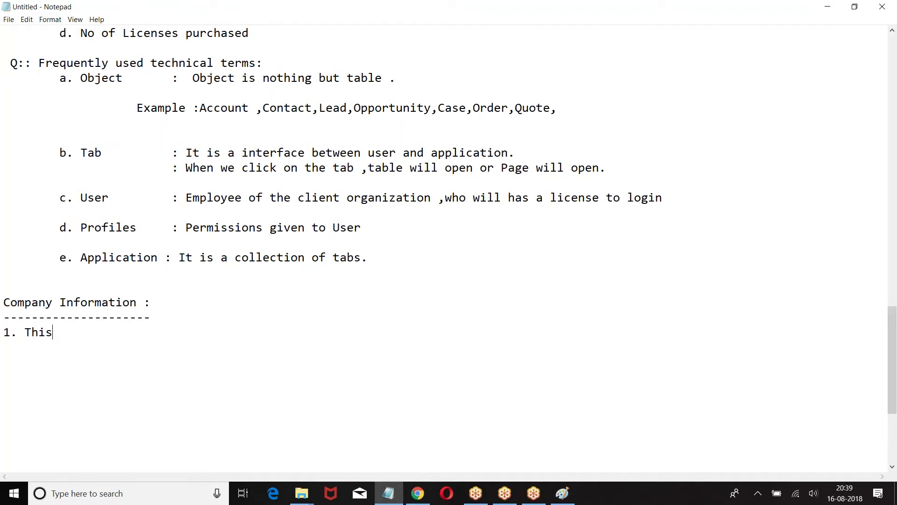
type(" will have basi")
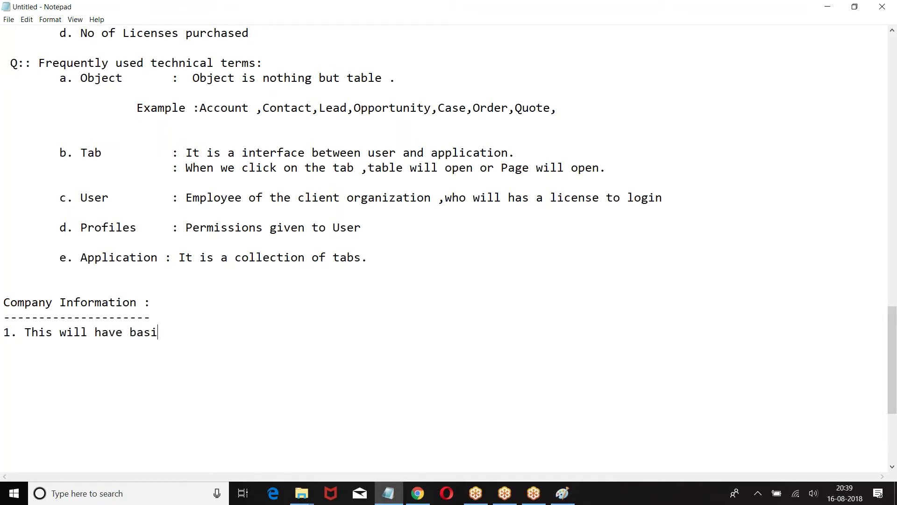
type("c details about the ")
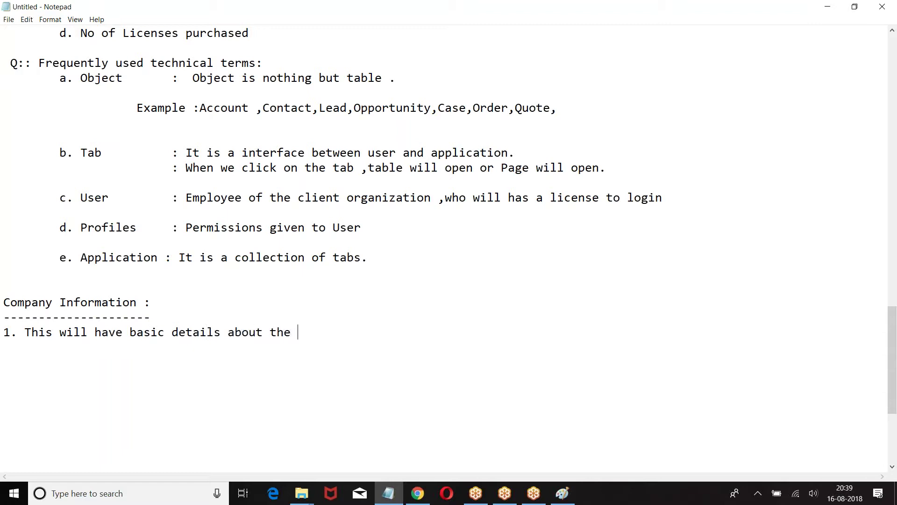
type("organization .")
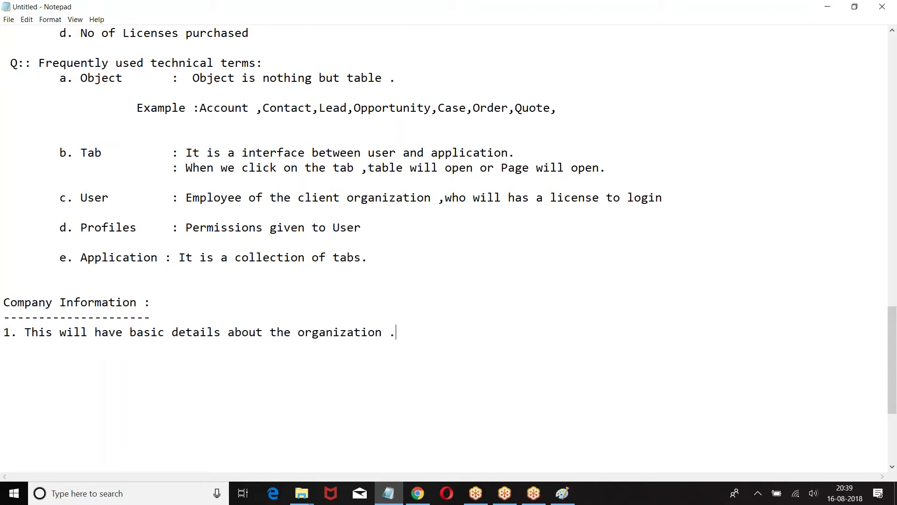
key("BackSpace")
type(" like Communi")
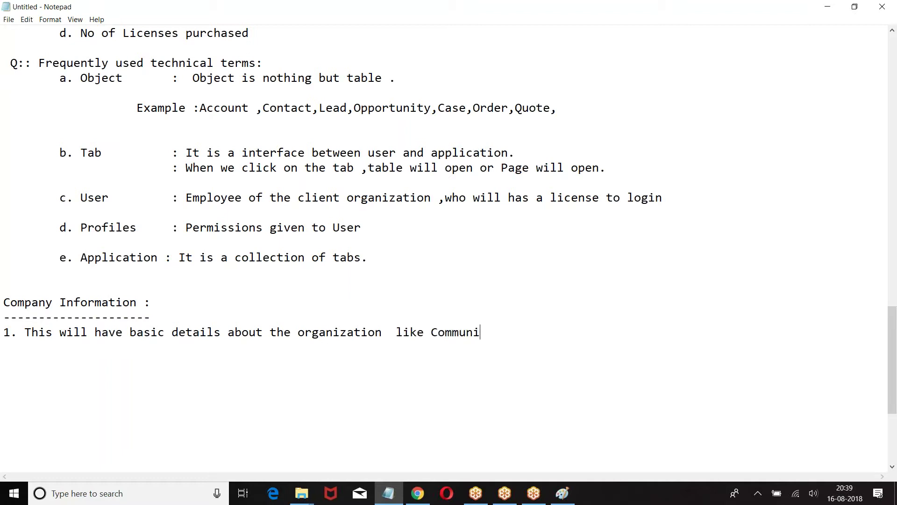
type("catin")
key("BackSpace")
type("on details ,")
key("Return")
type("organizati")
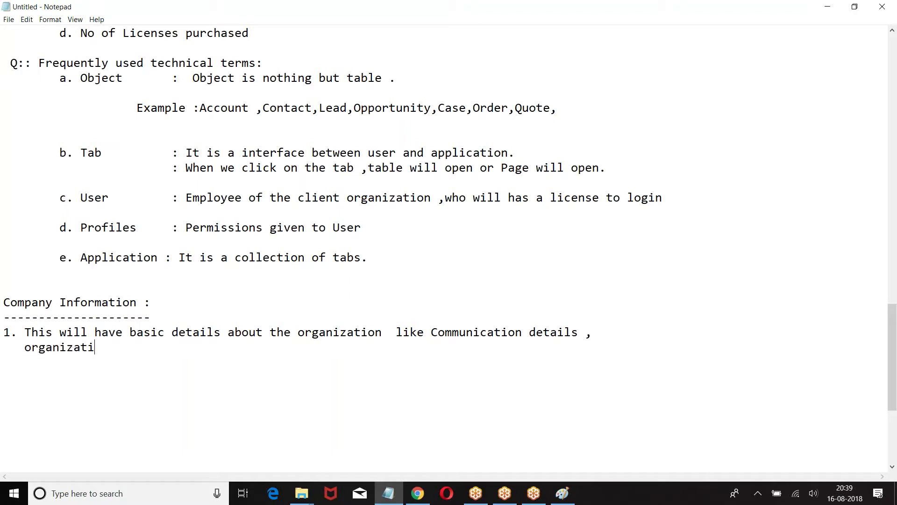
type("onId, Edition")
type(".In")
key("BackSpace")
key("BackSpace")
key("BackSpace")
type(",I")
key("BackSpace")
key("BackSpace")
type("stance ,Licens")
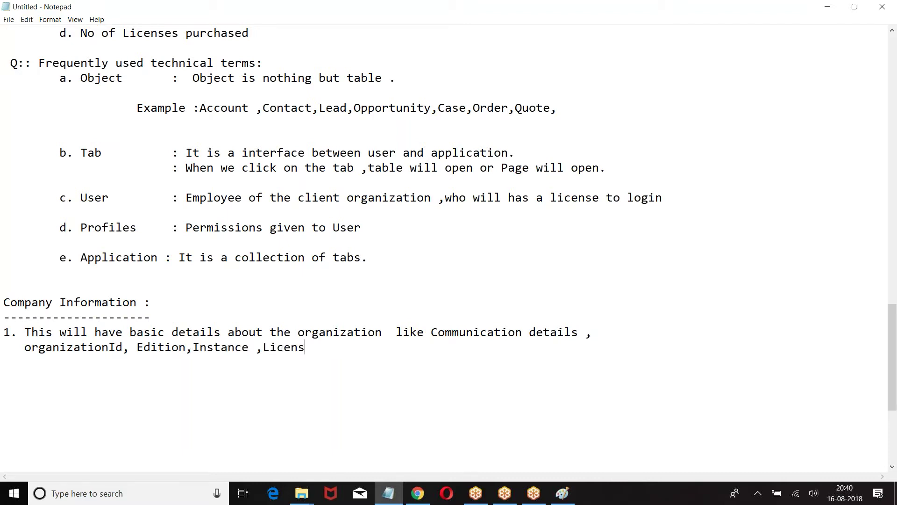
type("e, Time Zone ,Currency format.....")
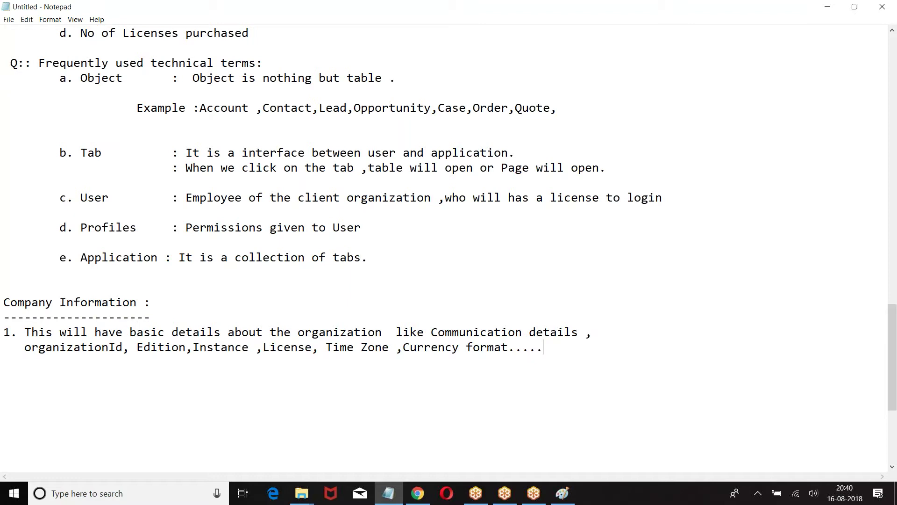
Complete point 1 with Time Zone and Currency format, then add '2. Navigation :'
key("Return")
key("Return")
type("2. Navigation :")
Under Navigation, type the indented path Setup |--->Adminster |--->Company Profile
key("Return")
key("Tab")
scroll(448, 247, "down", 3)
type("Setup")
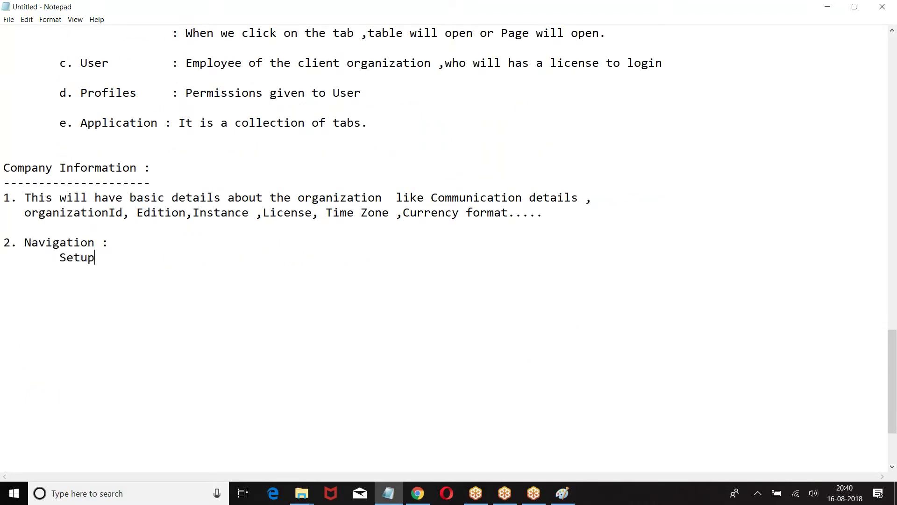
key("Return")
key("Tab")
type("|--->Adminster")
key("Return")
key("Tab")
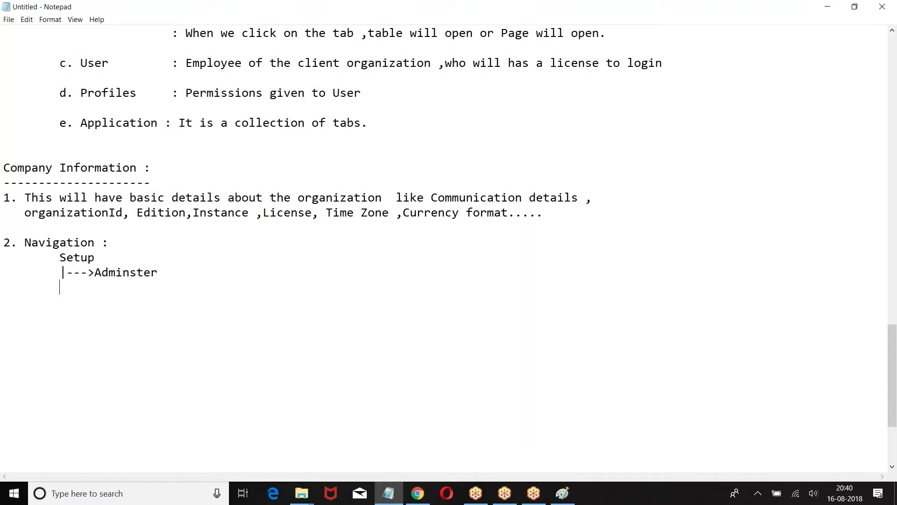
type("|---")
key("BackSpace")
key("BackSpace")
key("BackSpace")
key("BackSpace")
type("|--->Company Profile")
Extend the path with |--->Company Information and |--->Edit
key("Return")
key("Tab")
key("Tab")
type("|---")
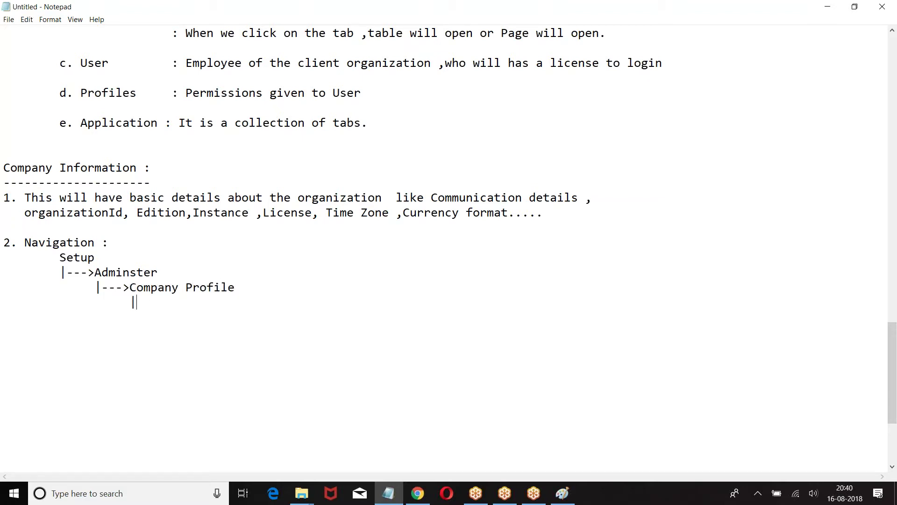
type(">Company Informatin")
key("BackSpace")
type("on")
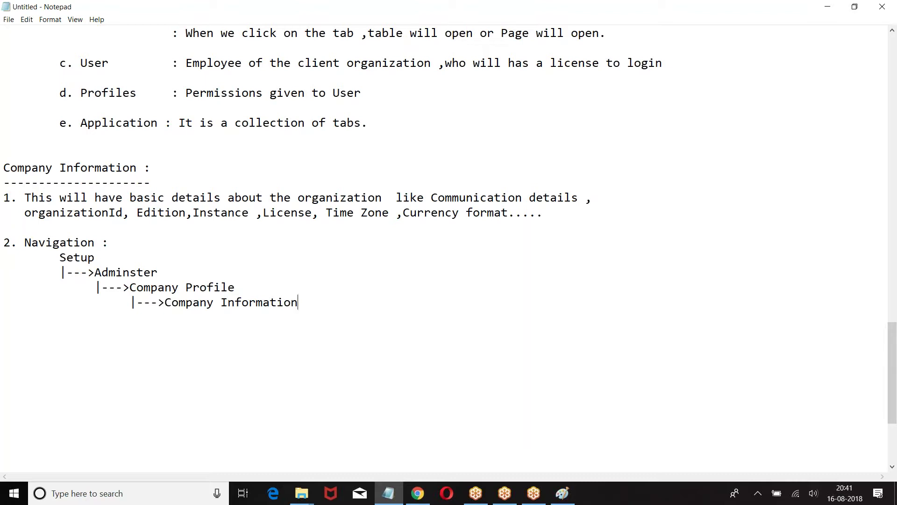
key("Return")
key("Tab")
key("Tab")
Add an indented 'Time zone :' line below the navigation path
key("Tab")
type("|--->Edit")
key("Return")
key("Return")
key("Return")
key("Tab")
type("Time Zo")
key("BackSpace")
key("BackSpace")
type("zone :")
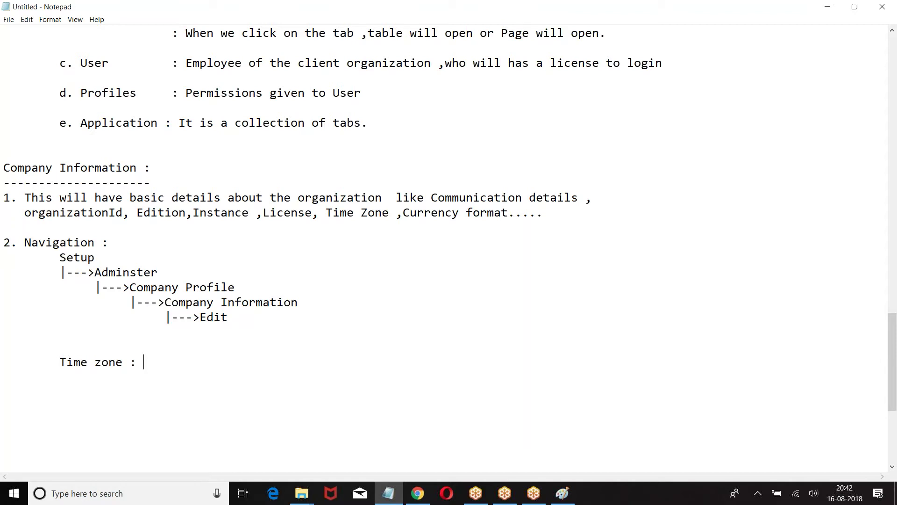
Write 'This will specify the time zone in which your company is following for business.'
type("This will specify")
key("BackSpace")
key("BackSpace")
key("BackSpace")
type("gy t")
key("BackSpace")
key("BackSpace")
key("BackSpace")
type("fy t")
key("BackSpace")
key("BackSpace")
key("BackSpace")
key("BackSpace")
key("BackSpace")
type("fy the time ")
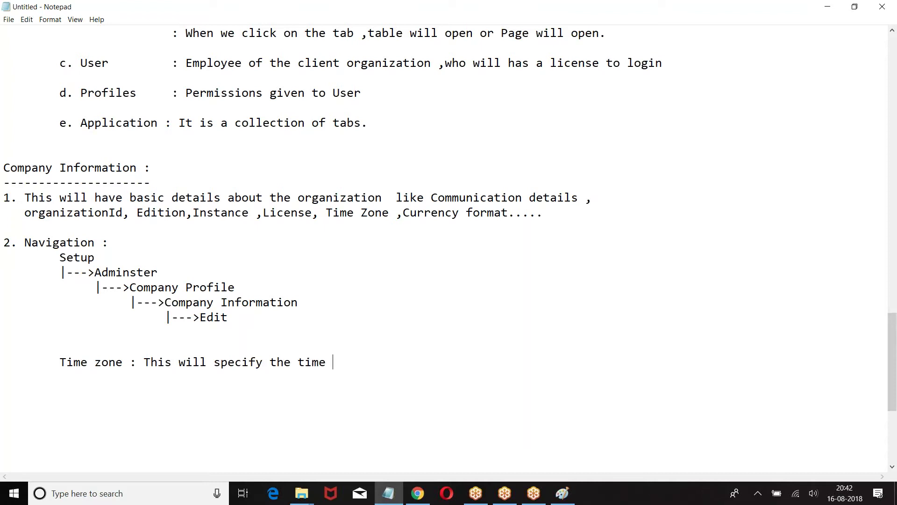
type("zone of t")
key("BackSpace")
type("in whc")
key("BackSpace")
type("ichy i")
key("BackSpace")
key("BackSpace")
key("BackSpace")
type("yo")
key("BackSpace")
key("BackSpace")
key("BackSpace")
key("BackSpace")
key("BackSpace")
key("BackSpace")
key("BackSpace")
key("BackSpace")
key("BackSpace")
key("BackSpace")
key("BackSpace")
key("BackSpace")
key("BackSpace")
key("BackSpace")
type("which you")
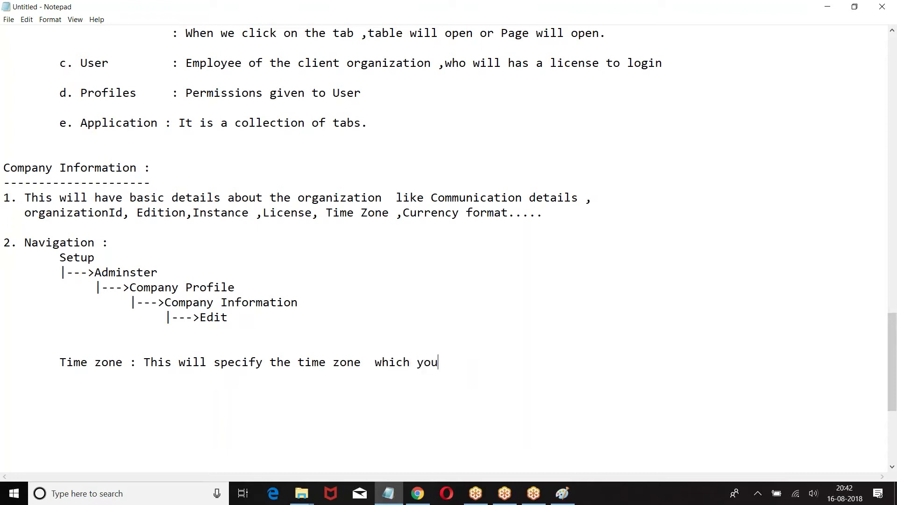
type("r company is fol")
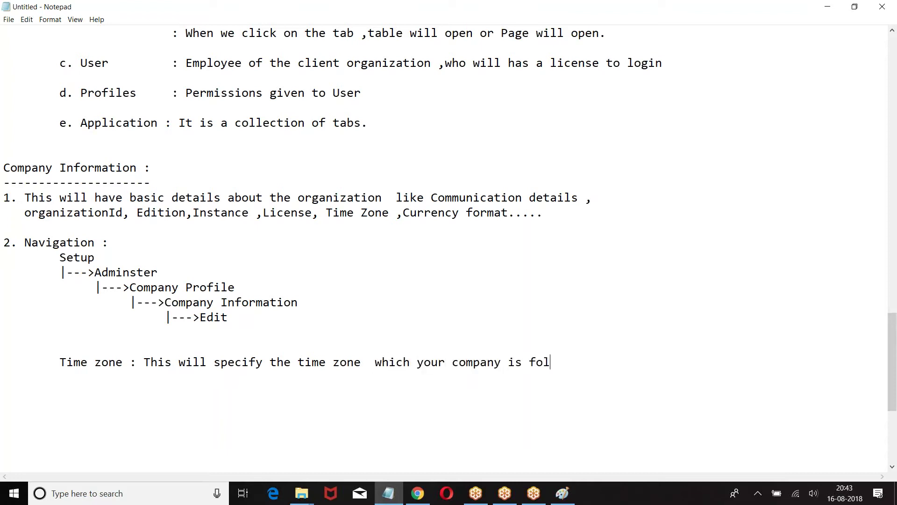
type("lowing for business.")
Add a 'Default Language:' entry and tab-align the Time zone colon with it
key("Return")
key("Return")
key("Tab")
type("Default Languate")
key("BackSpace")
key("BackSpace")
type("a")
key("BackSpace")
type("ge:")
left_click(129, 362)
key("Tab")
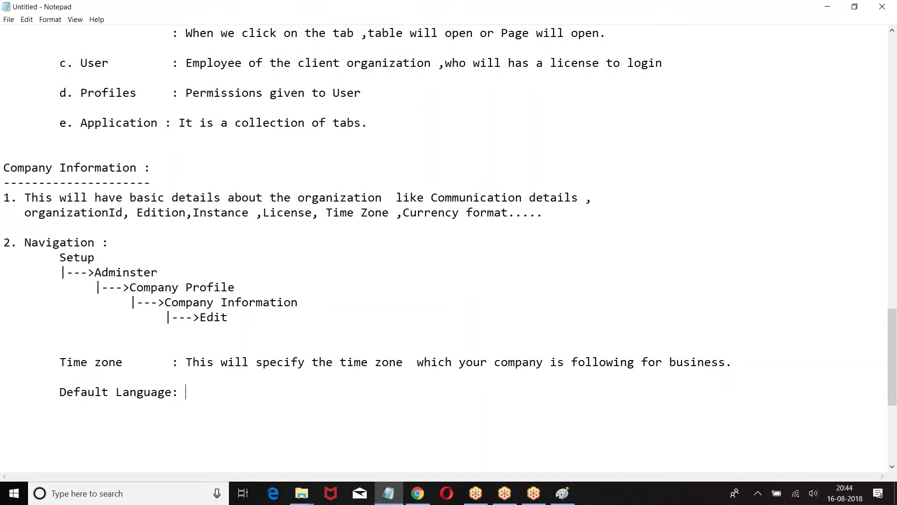
Write 'This is the language that your company follows for documentation and display on UI.'
type("This is the l")
type("anguag")
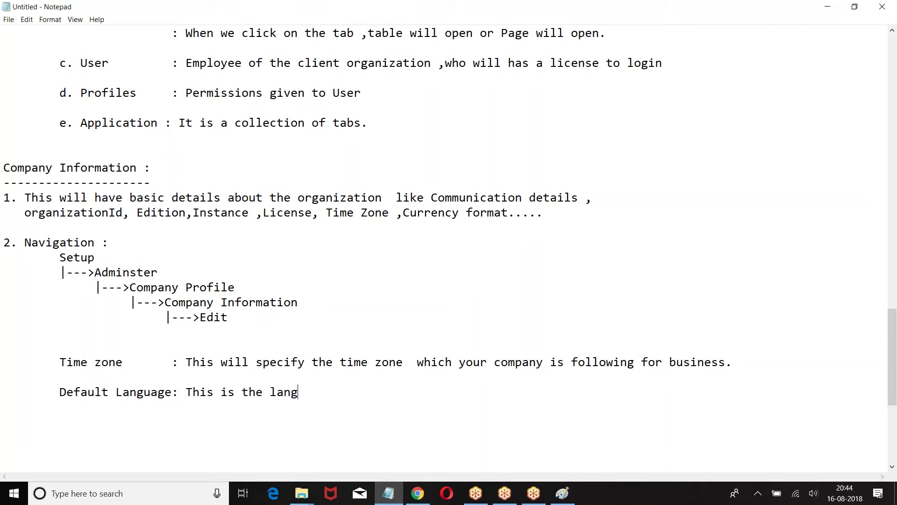
key("BackSpace")
key("BackSpace")
type("uage what")
key("BackSpace")
type("at your ")
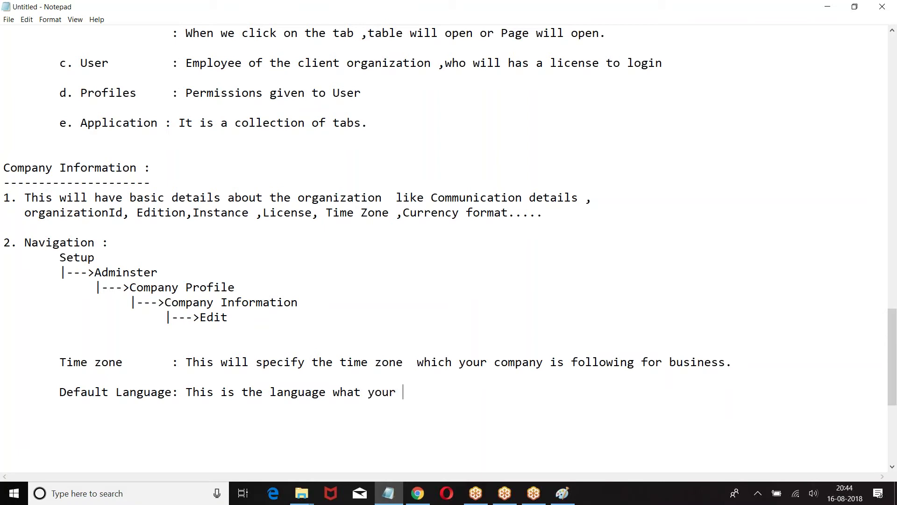
type("company foll")
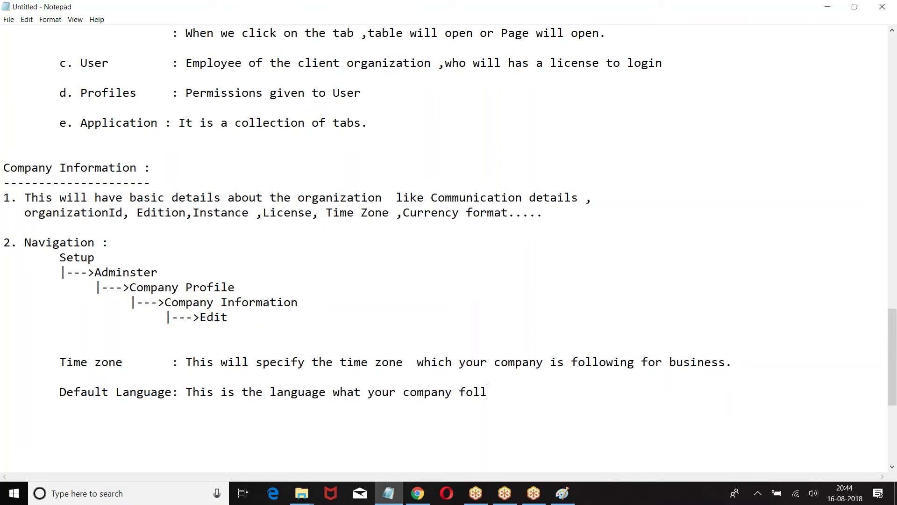
type("ows for document")
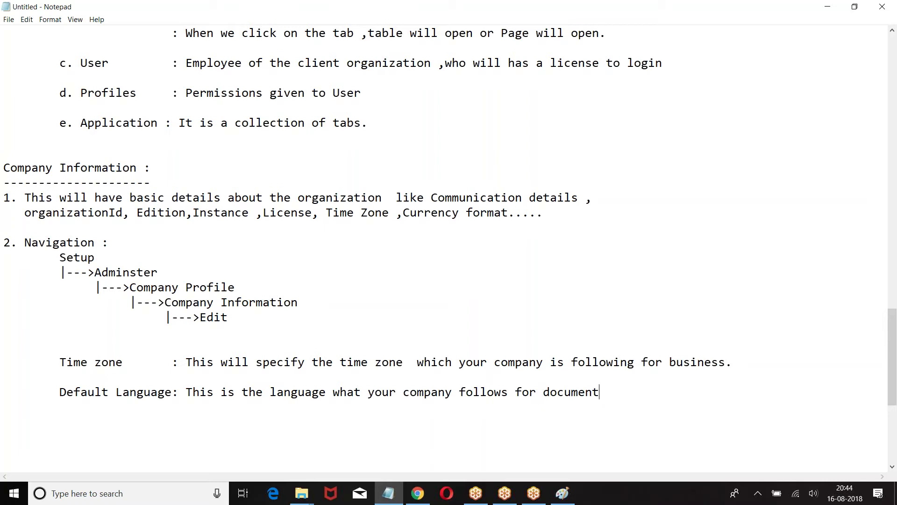
type("ation and displa")
key("BackSpace")
key("BackSpace")
type("play m")
key("BackSpace")
type("on UI")
key("BackSpace")
type("UI")
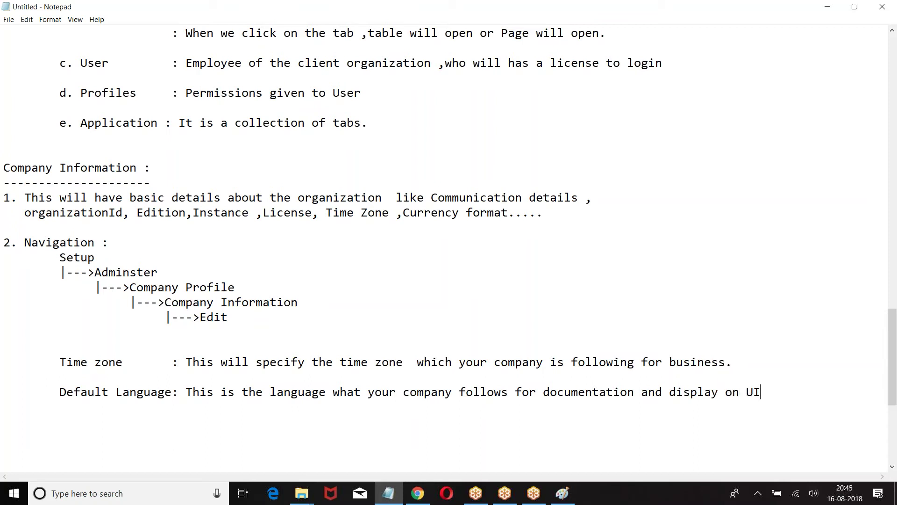
type(".")
key("Return")
key("Return")
key("Return")
Add a 'Corporate Currency' entry on the blank line below Default Language
key("BackSpace")
type("Corpoaret")
key("BackSpace")
key("BackSpace")
key("BackSpace")
key("BackSpace")
type("a")
key("BackSpace")
type("rta")
key("BackSpace")
key("BackSpace")
type("at e Cr")
key("BackSpace")
type("urrency :")
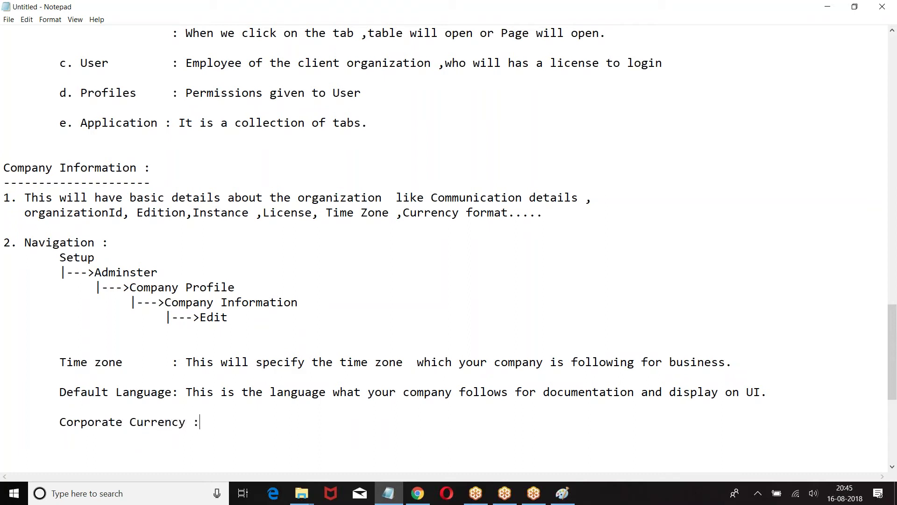
Tab-align the Time zone, Default Language and Corporate Currency colons in one column
left_click(172, 362)
key("Tab")
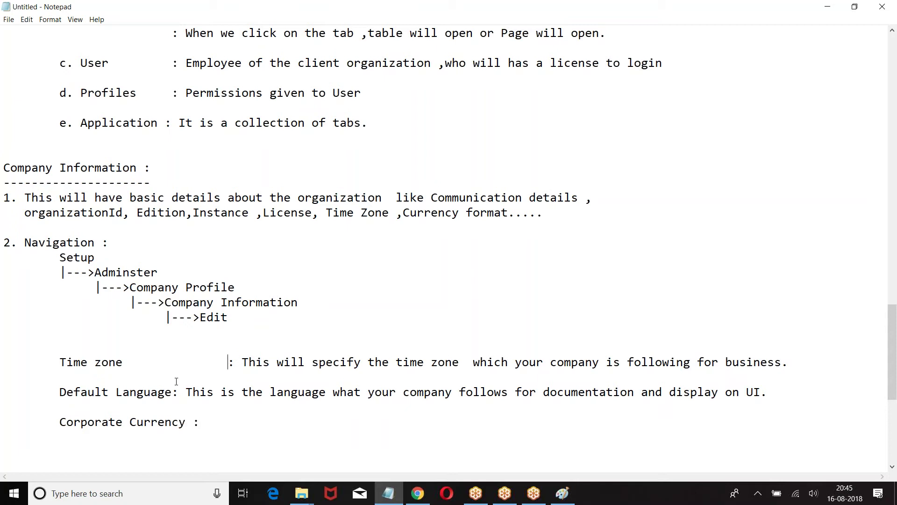
left_click(176, 392)
key("Tab")
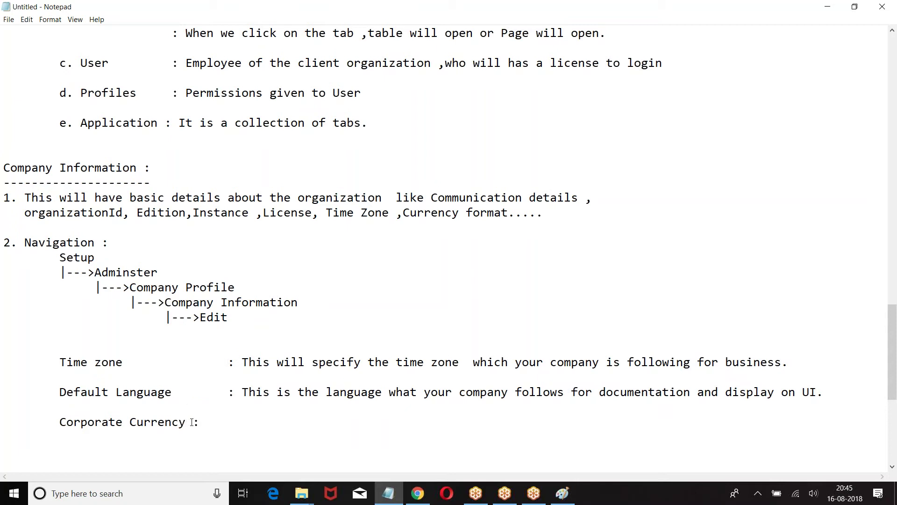
left_click(255, 422)
In Salesforce, view All Accounts on the Accounts tab and open Burlington Textiles Corp of America
left_click(417, 491)
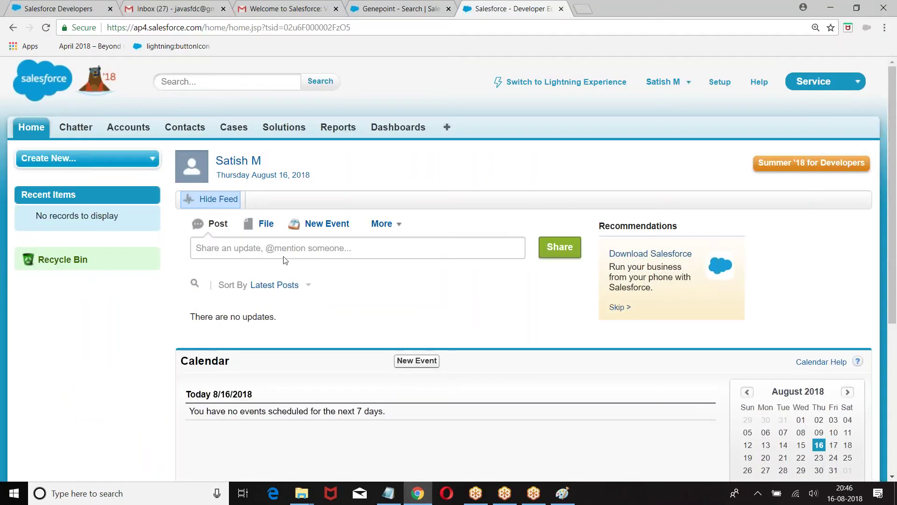
left_click(132, 127)
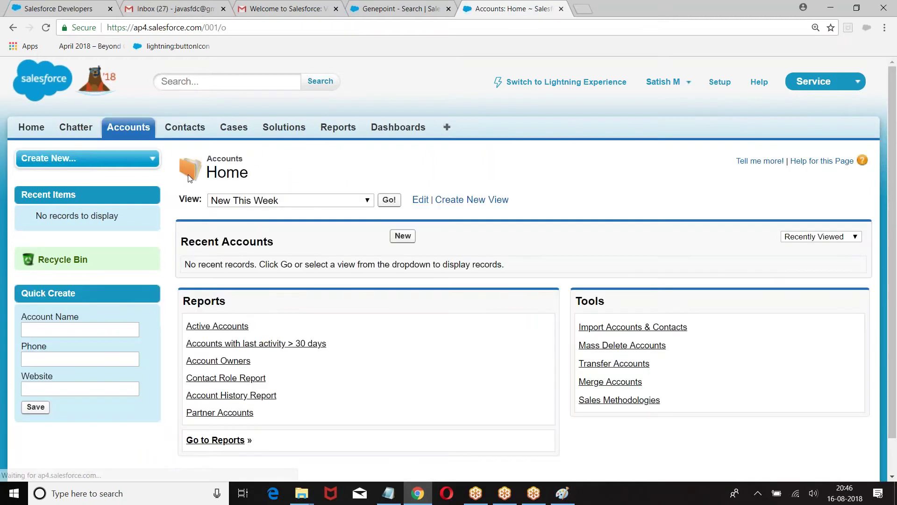
left_click(270, 206)
left_click(256, 214)
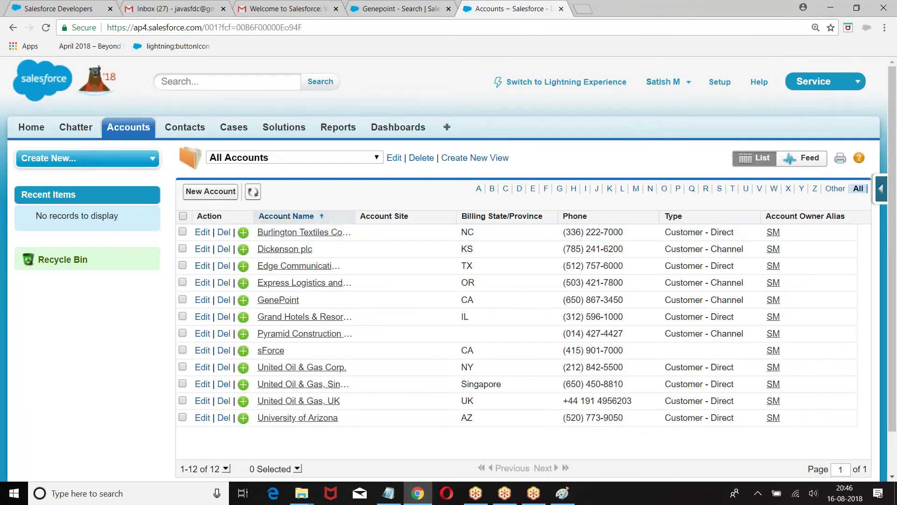
left_click(276, 232)
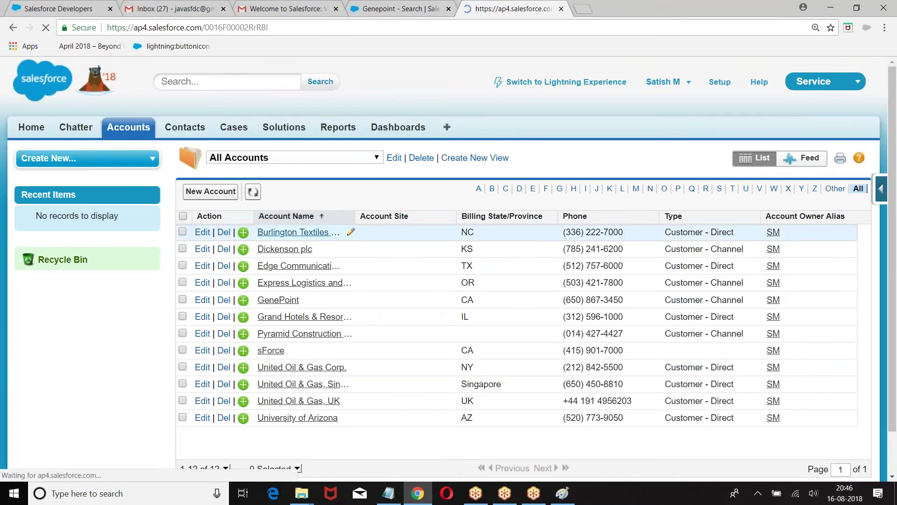
Set Burlington Textiles' Annual Revenue to 5600000 and save the account
scroll(332, 230, "down", 8)
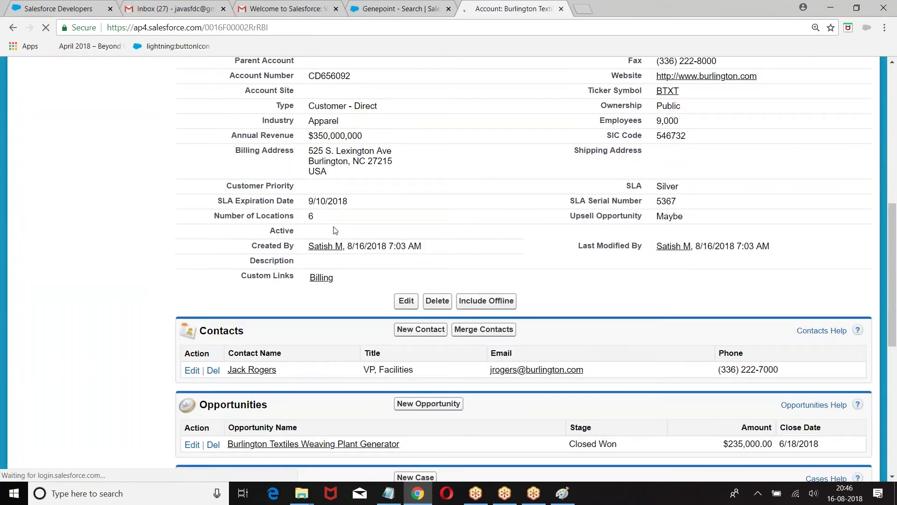
scroll(306, 220, "up", 1)
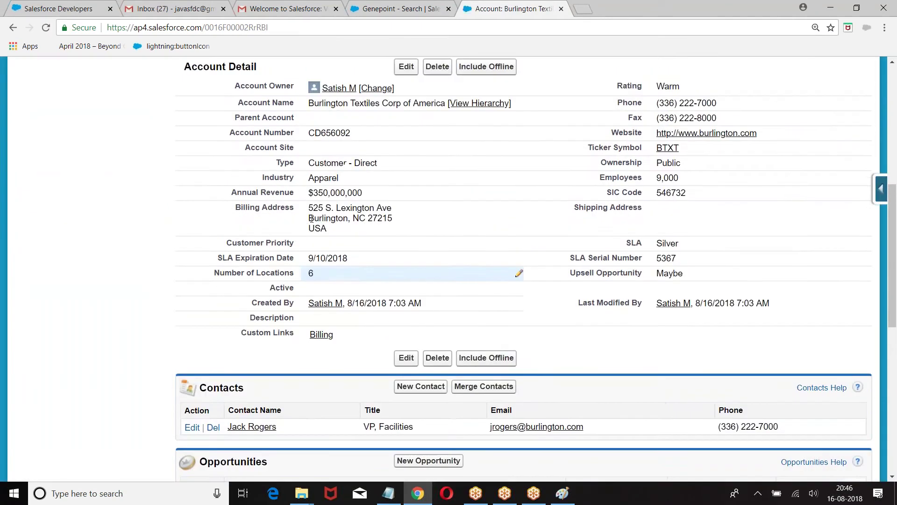
double_click(319, 192)
key("BackSpace")
type("5600000")
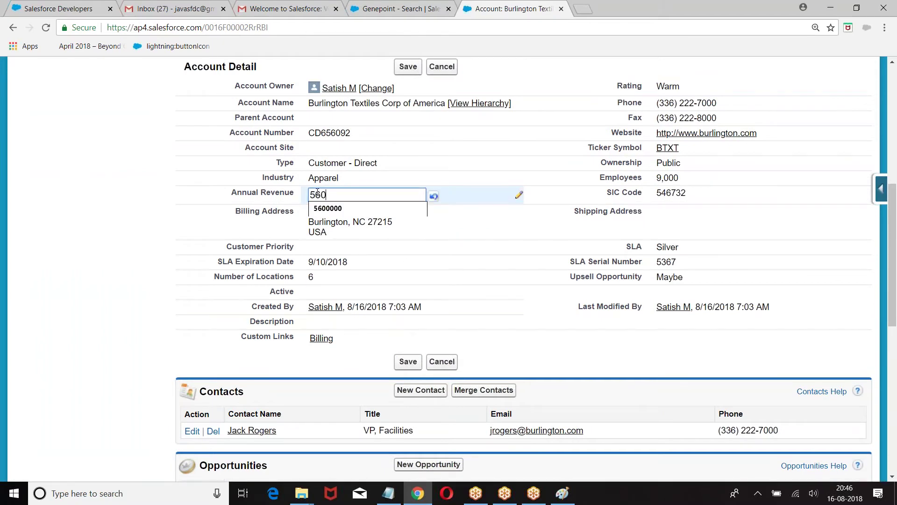
left_click(26, 248)
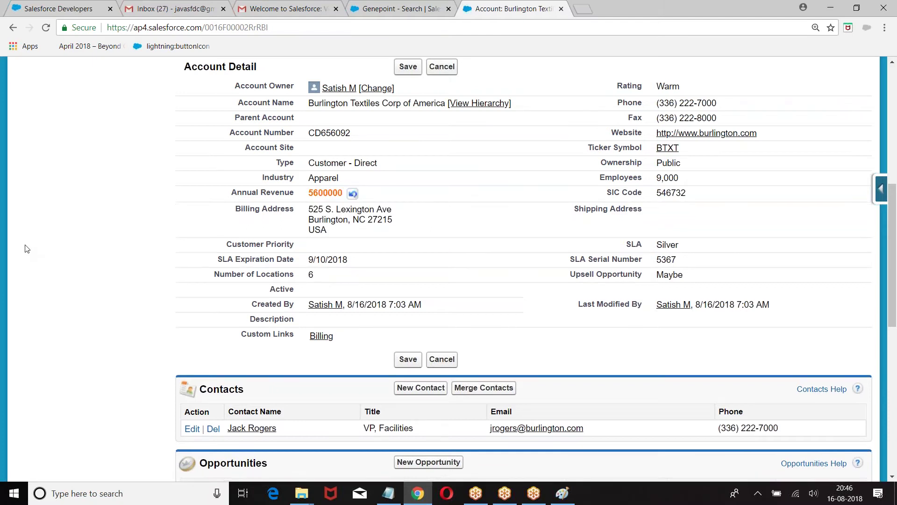
left_click(407, 67)
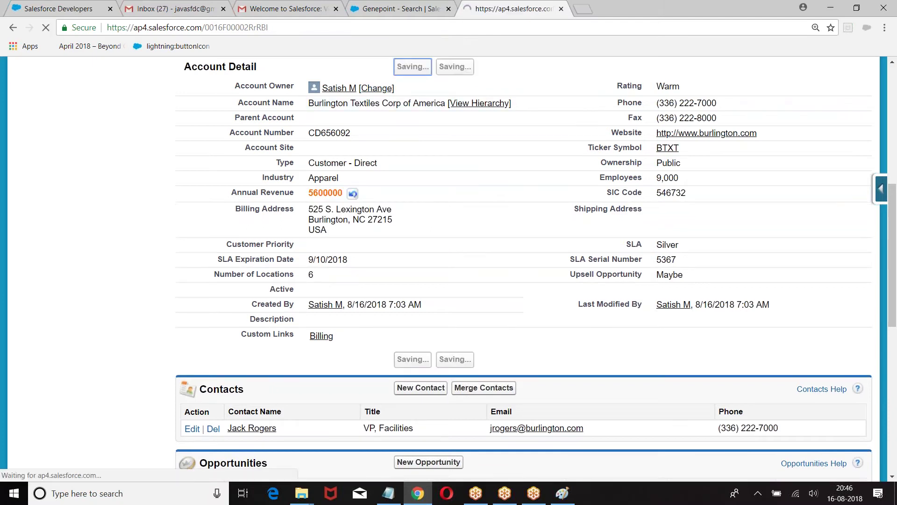
scroll(424, 116, "down", 3)
scroll(423, 117, "down", 3)
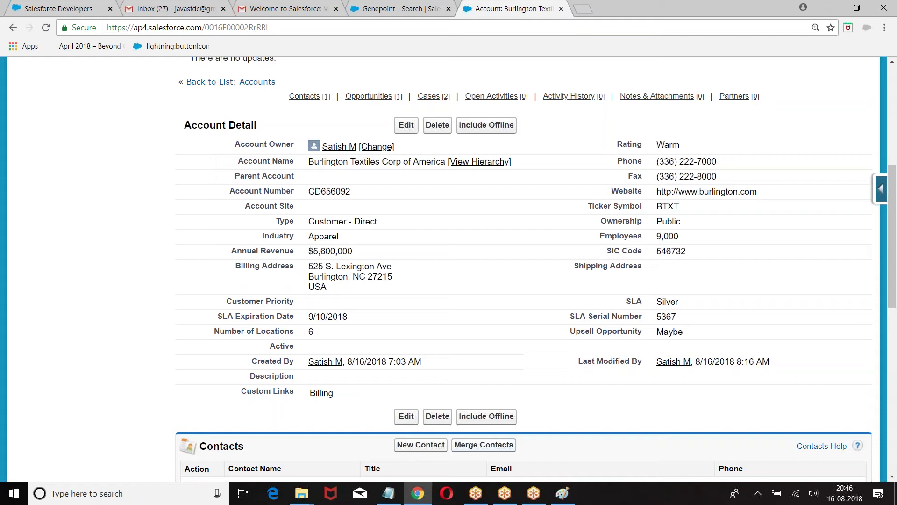
Open amazon.com in a new Chrome tab and inspect its dollar deal prices
left_click(583, 9)
type("amao")
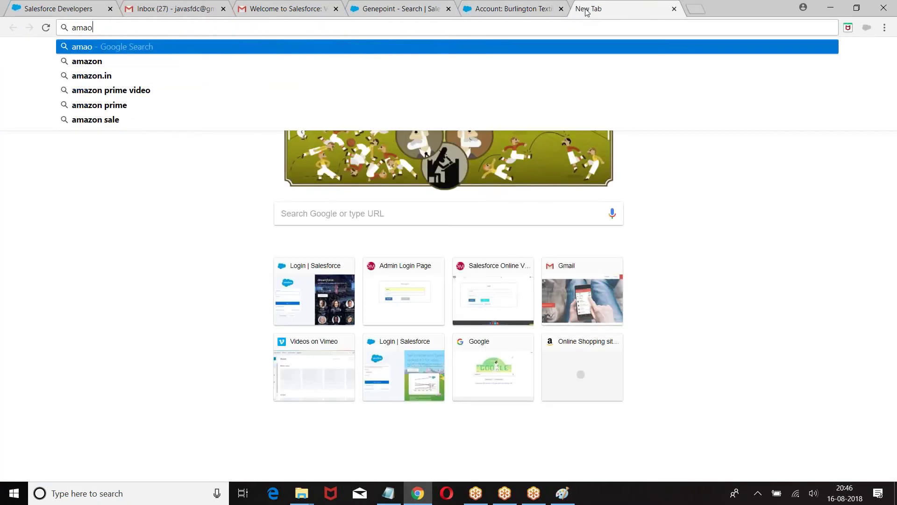
key("BackSpace")
type("z")
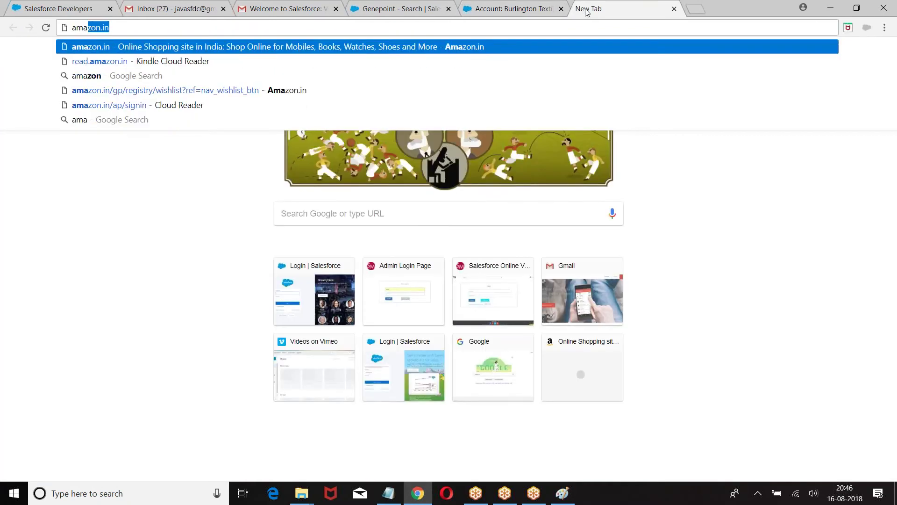
type("on.co")
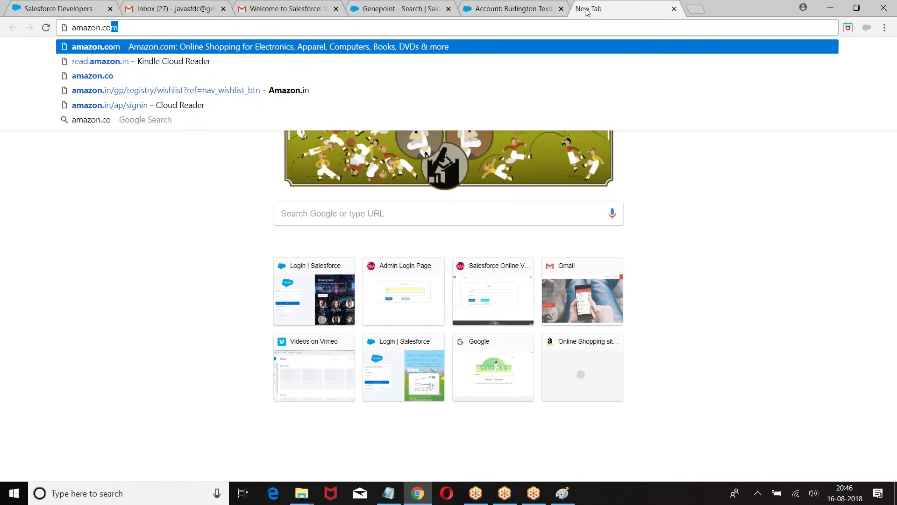
key("Return")
scroll(412, 214, "down", 1)
scroll(412, 214, "down", 5)
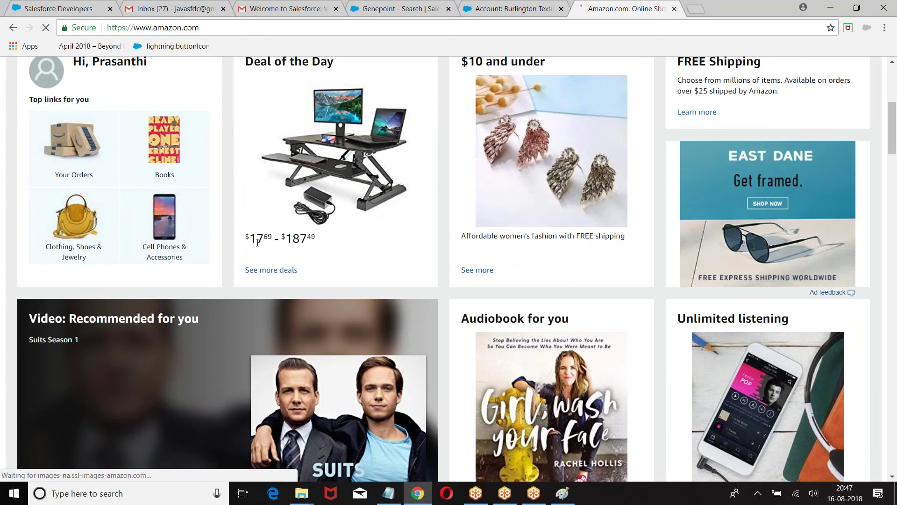
double_click(244, 238)
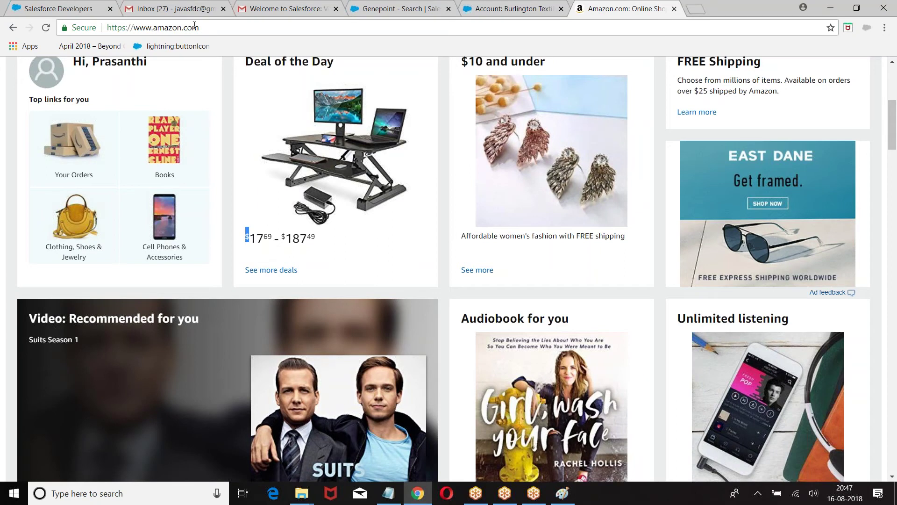
Change the address to amazon.in to see rupee prices, then return to Notepad
left_click_drag(182, 27, 211, 24)
key("BackSpace")
type(".in")
key("Return")
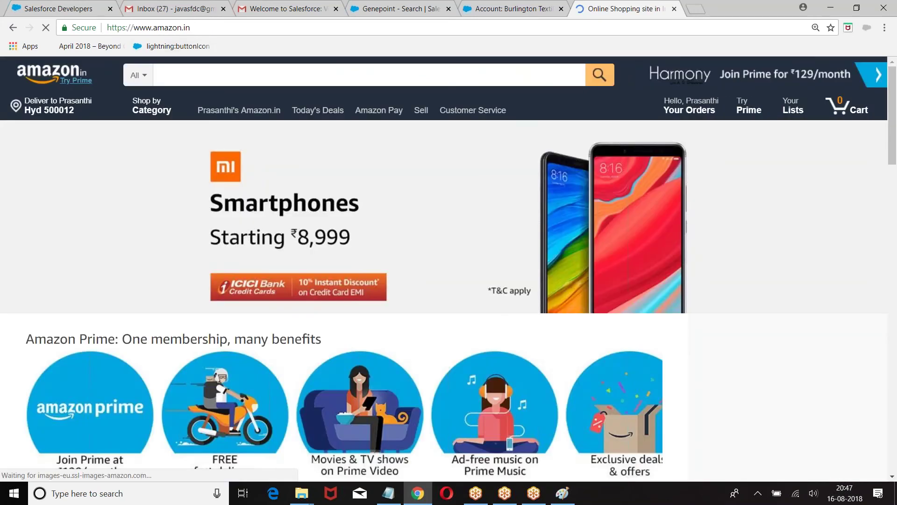
scroll(259, 155, "down", 3)
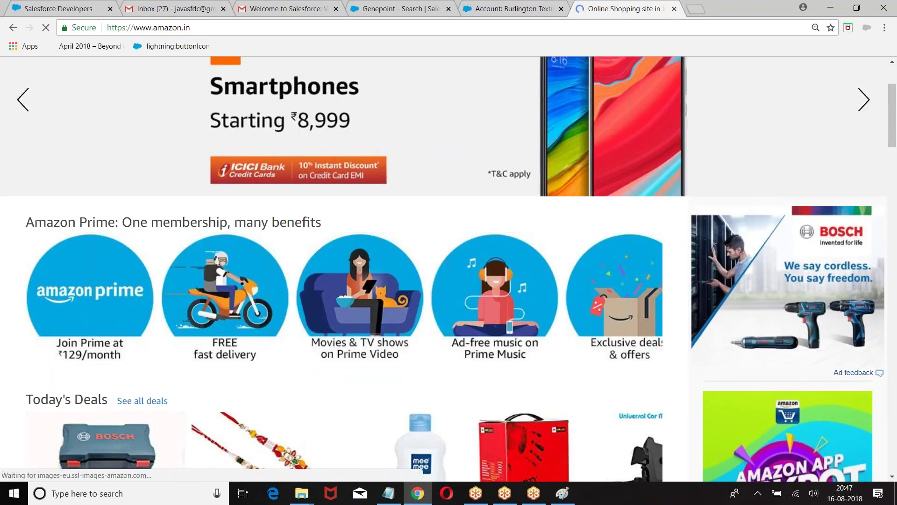
scroll(436, 473, "down", 1)
left_click(388, 493)
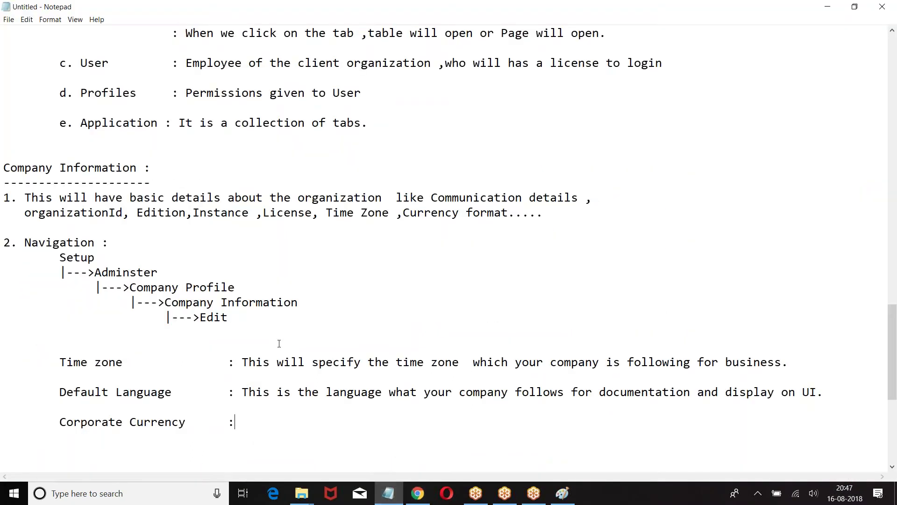
After Corporate Currency, type 'This is format of the currency your company is following for representing the'
scroll(295, 407, "down", 1)
type("This is fo")
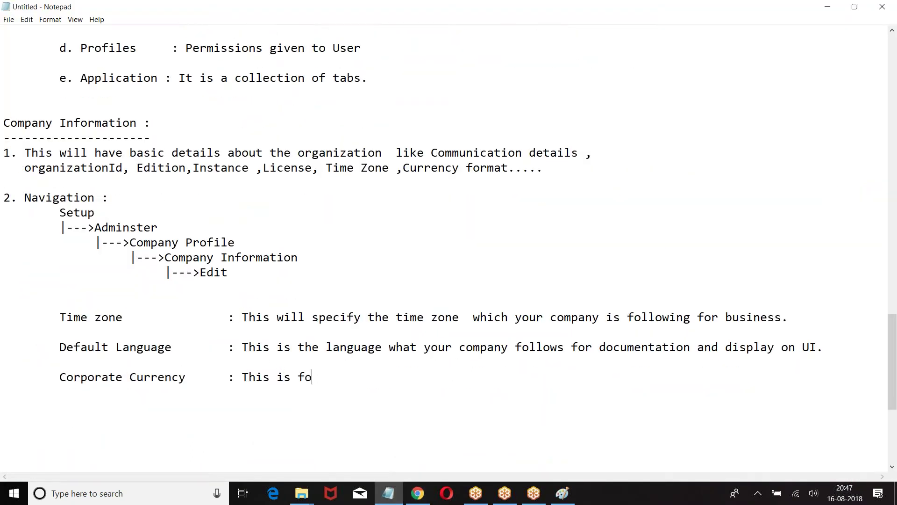
type("rmat of the cur")
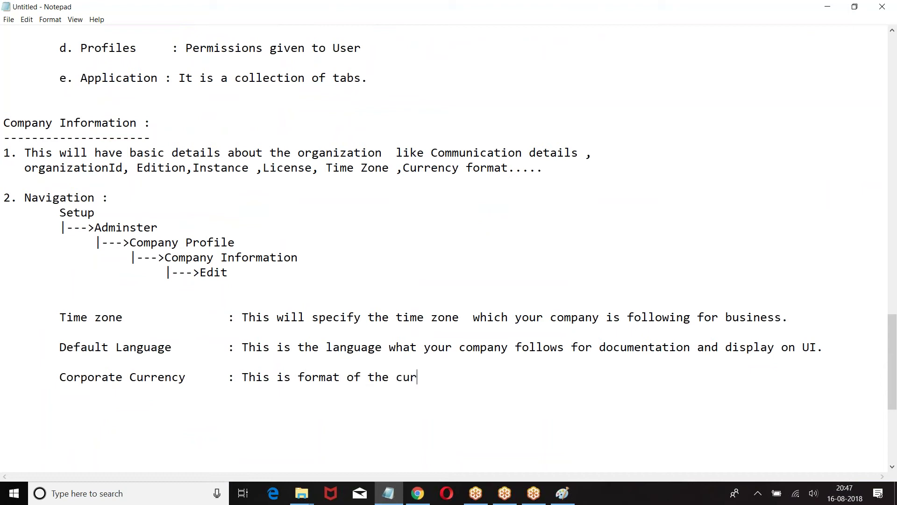
type("rency your company is d")
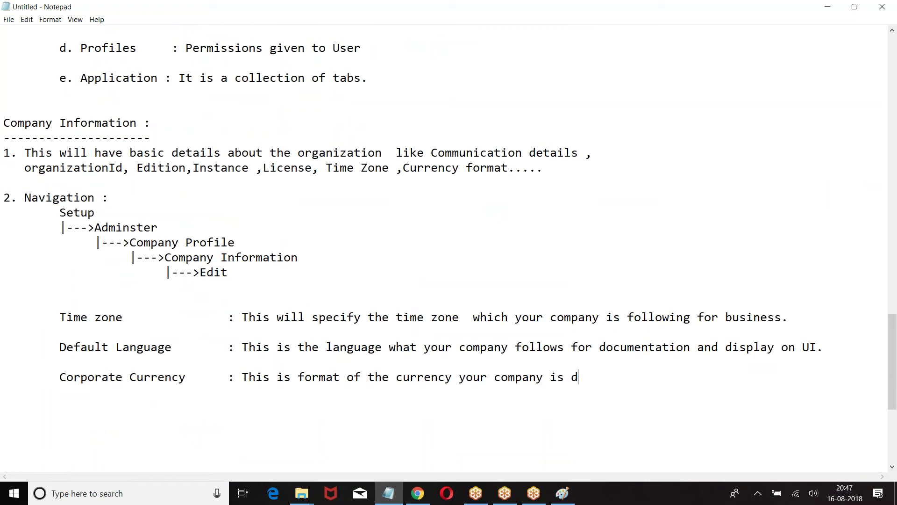
key("BackSpace")
type("following for respe")
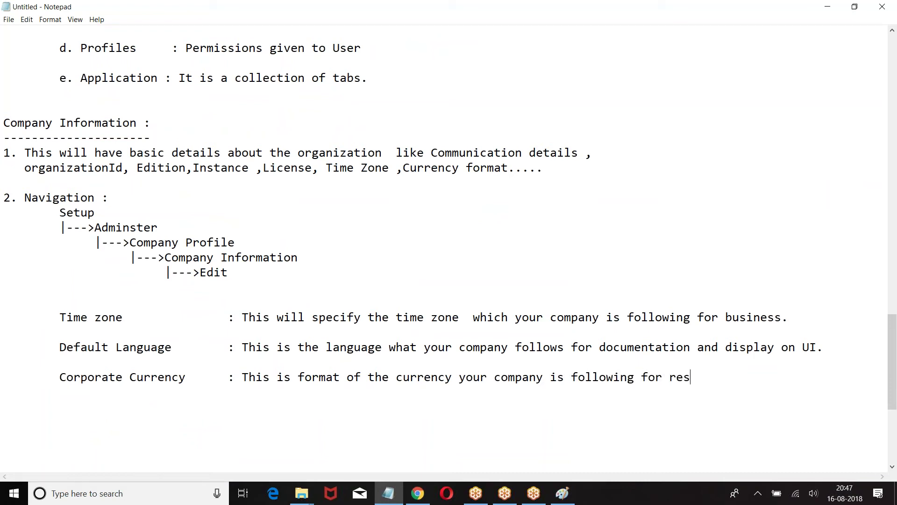
key("BackSpace")
type("resent")
key("BackSpace")
key("BackSpace")
key("BackSpace")
key("BackSpace")
key("BackSpace")
key("BackSpace")
key("BackSpace")
key("BackSpace")
type("presenting the")
key("BackSpace")
key("BackSpace")
key("BackSpace")
type("the")
Finish the description with 'currency values.' on an indented second line
key("Return")
key("Tab")
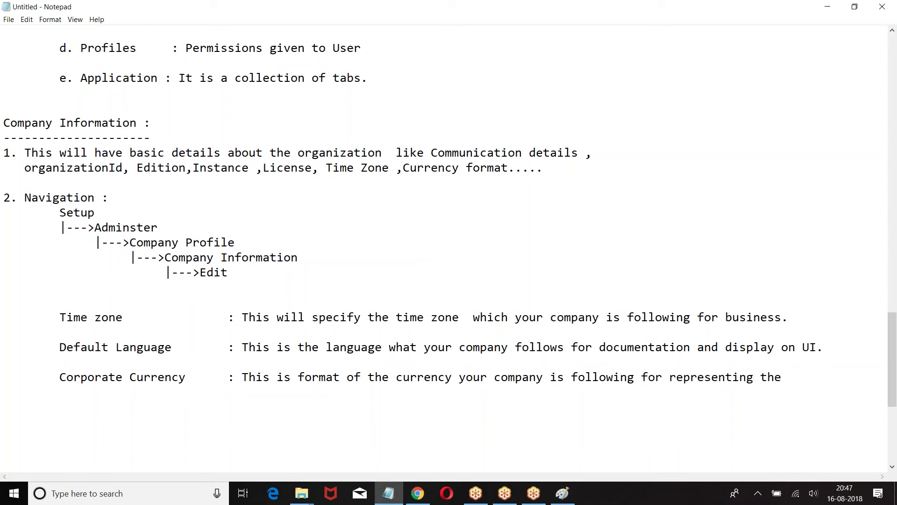
type("currency values.")
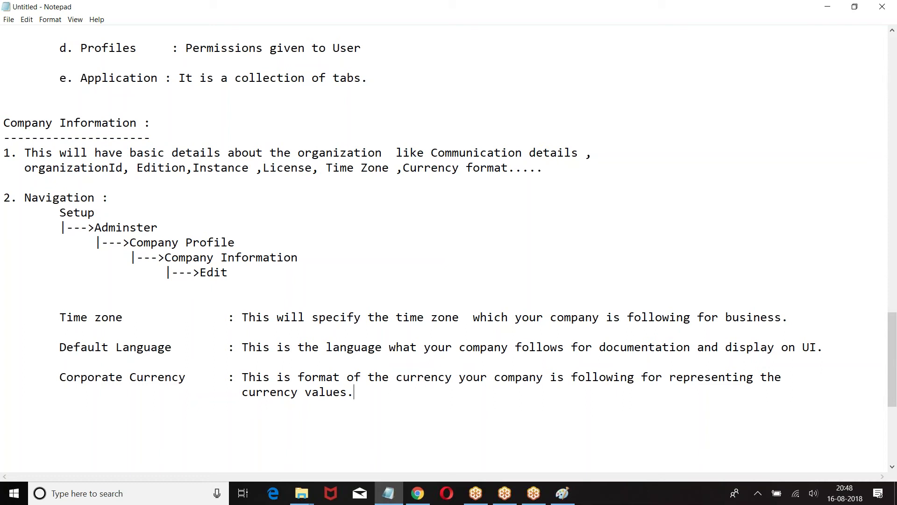
Save the notes as Account_Creation in the Desktop's Admin-314 folder via Save As
left_click(9, 19)
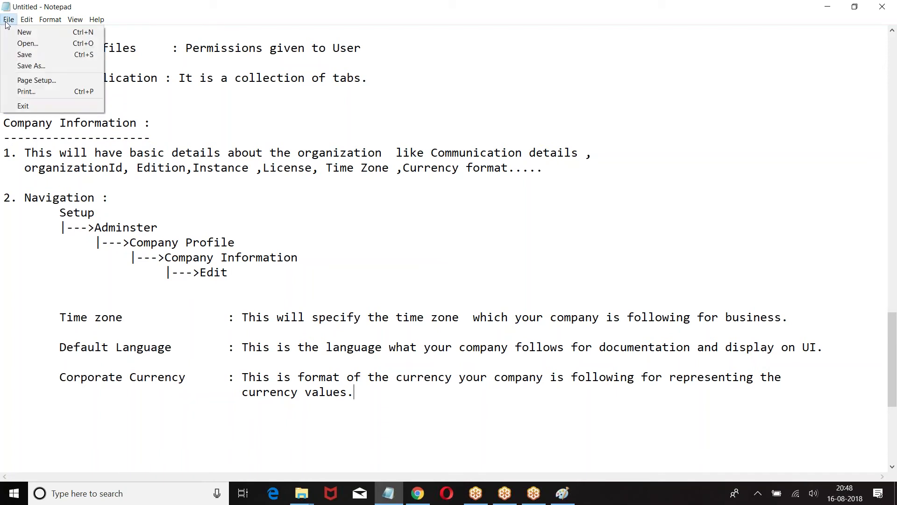
left_click(31, 66)
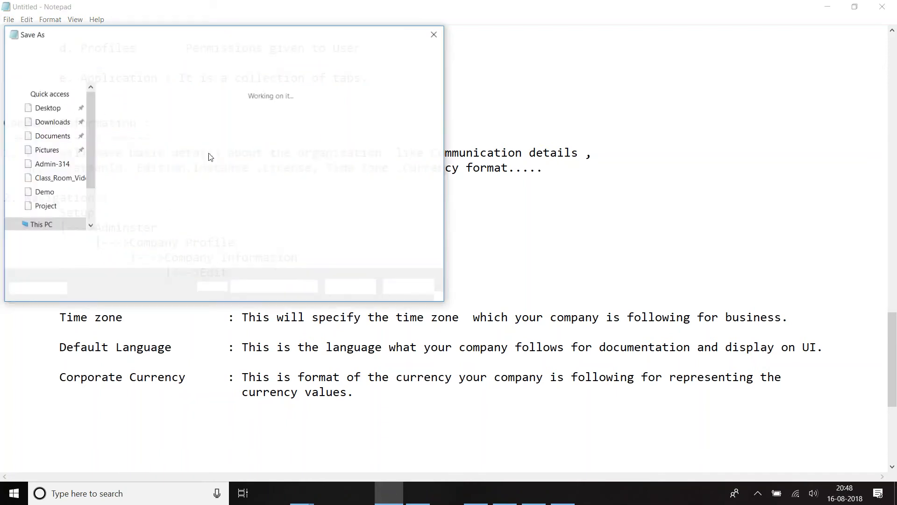
type("Account")
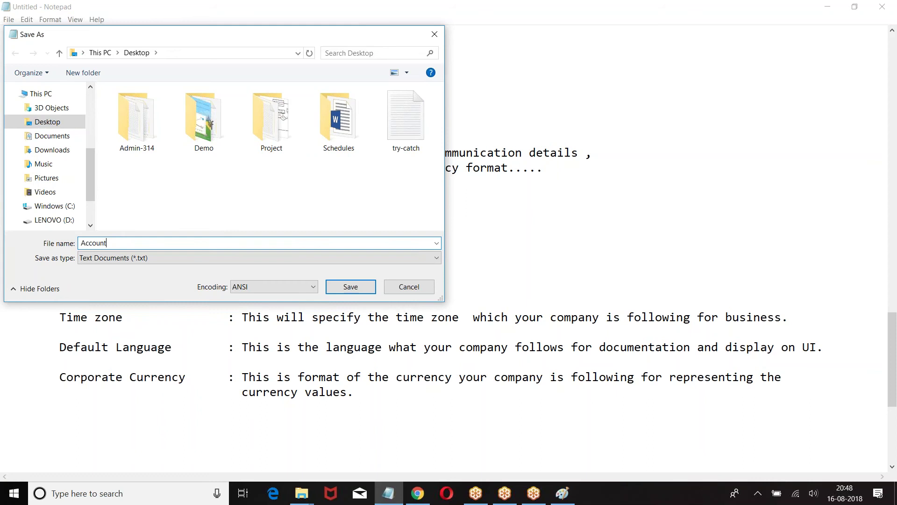
double_click(135, 119)
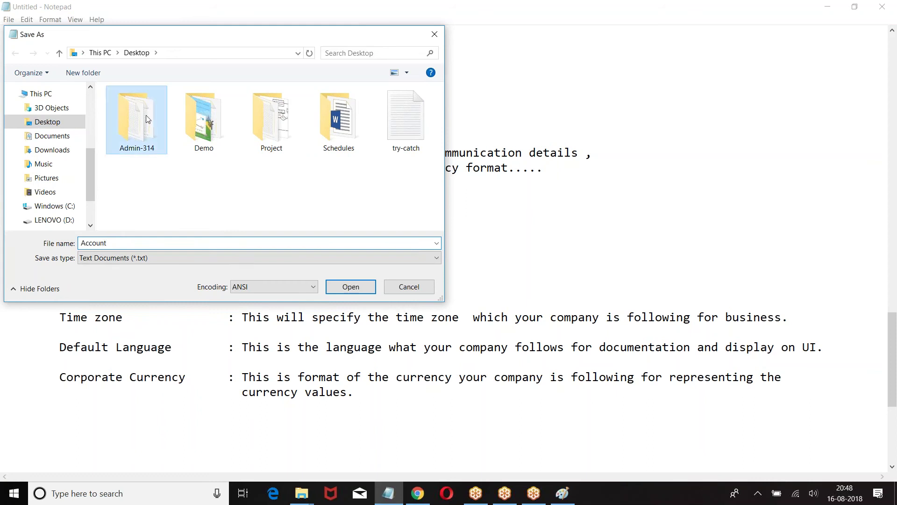
double_click(132, 242)
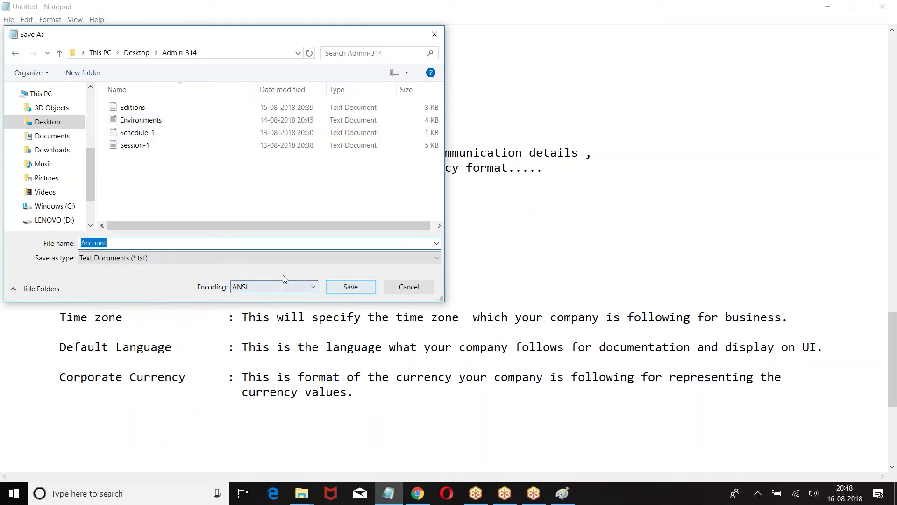
left_click(179, 243)
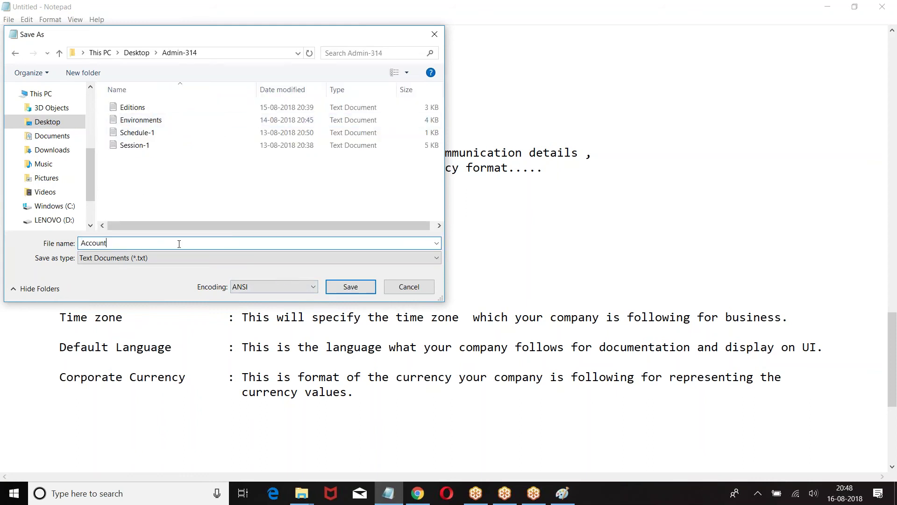
type("_Creatinon")
key("Return")
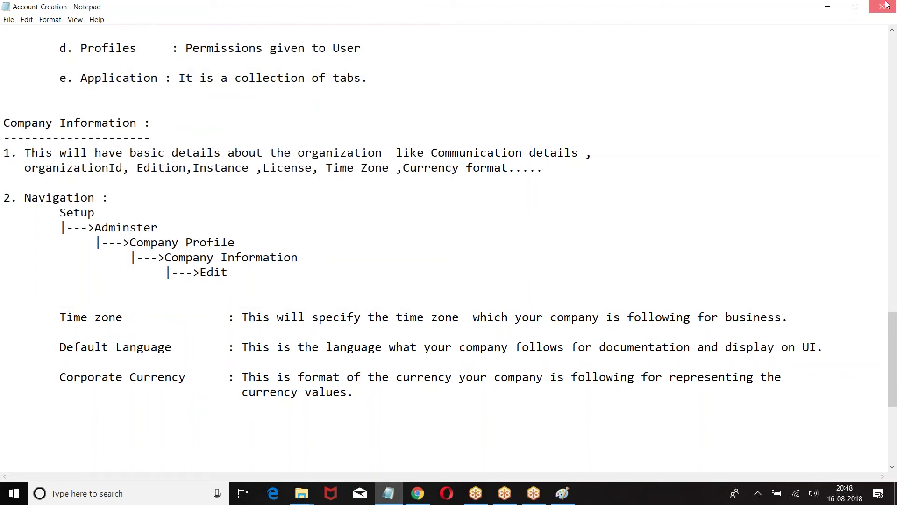
Close Notepad and the Amazon tab, returning to the Burlington Textiles account page
left_click(885, 5)
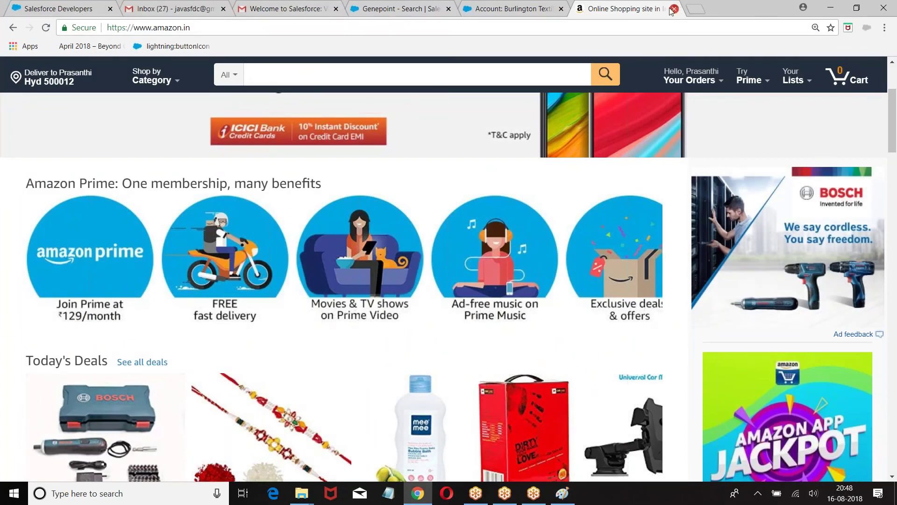
left_click(673, 9)
left_click(397, 8)
left_click(497, 8)
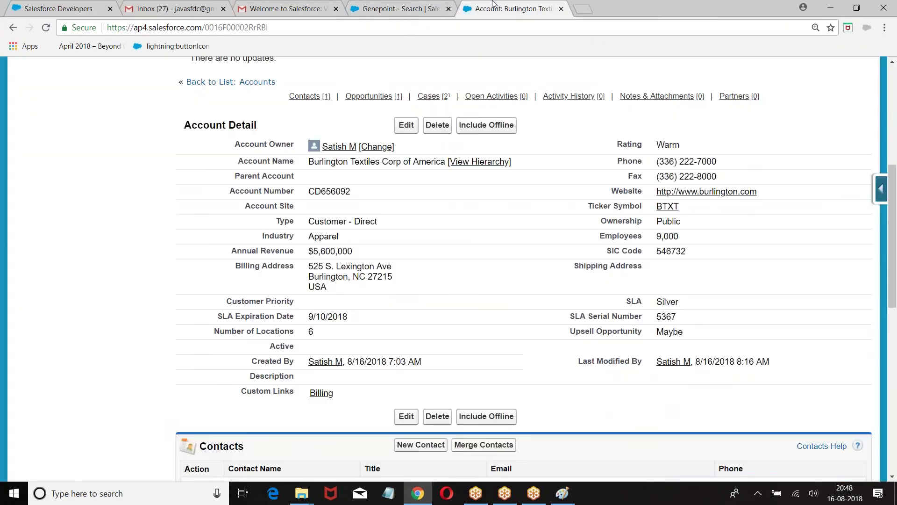
scroll(654, 140, "up", 5)
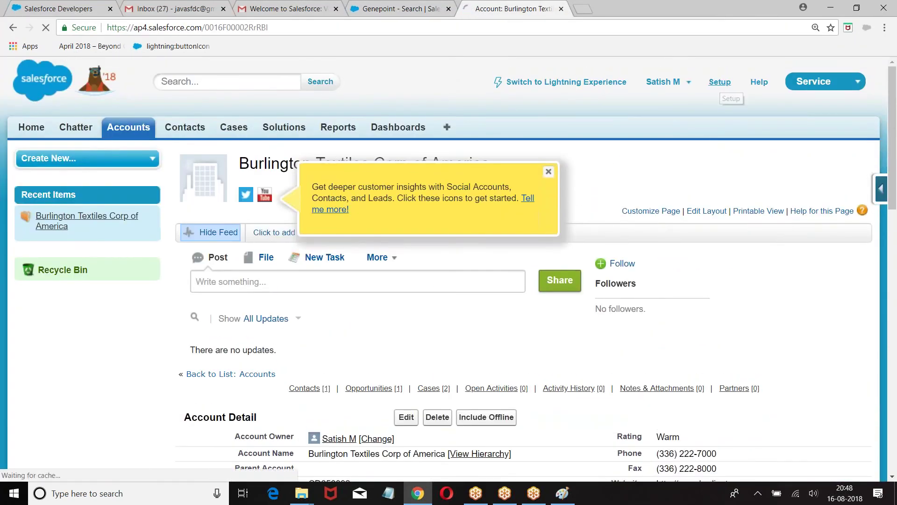
Open Setup > Company Profile > Company Information and start editing the organization
left_click(719, 82)
scroll(68, 255, "down", 5)
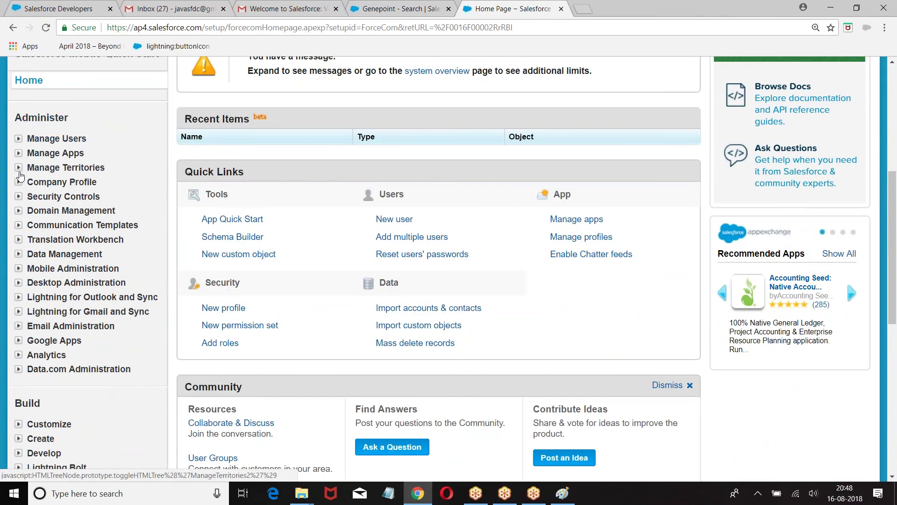
left_click(18, 181)
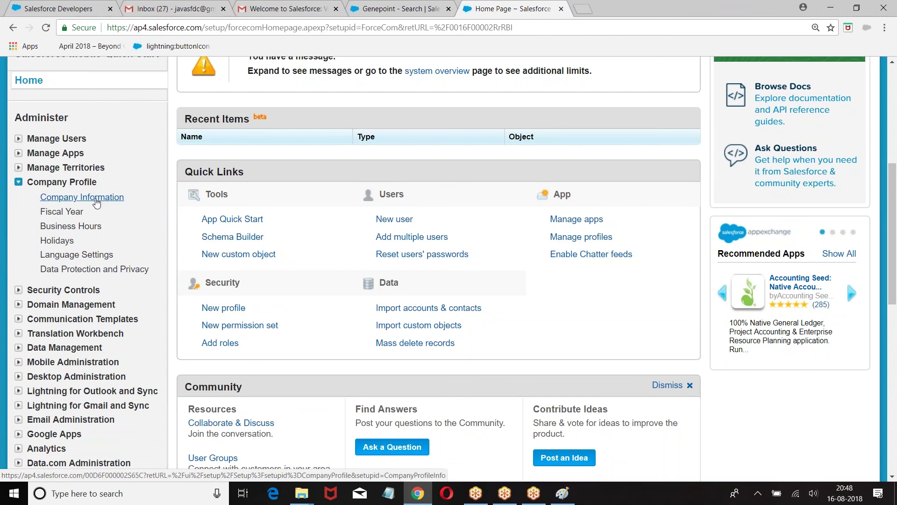
left_click(86, 201)
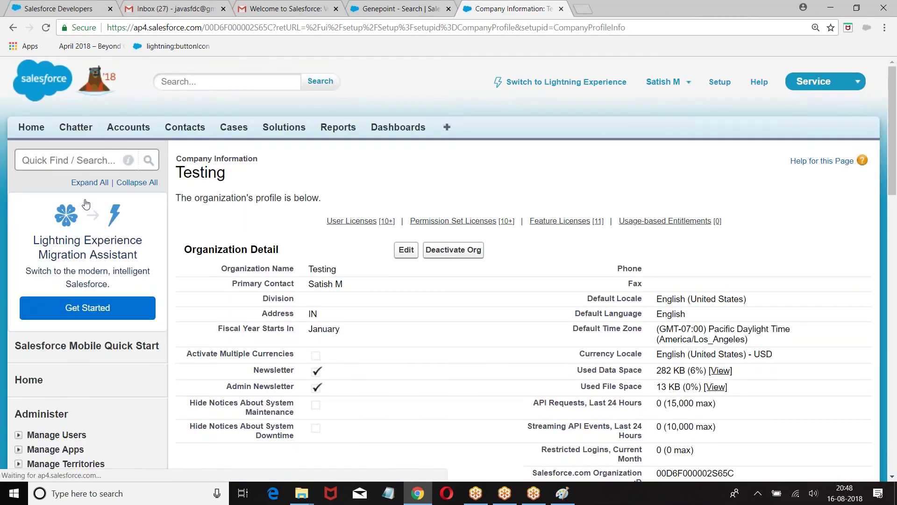
scroll(327, 210, "down", 4)
left_click(406, 75)
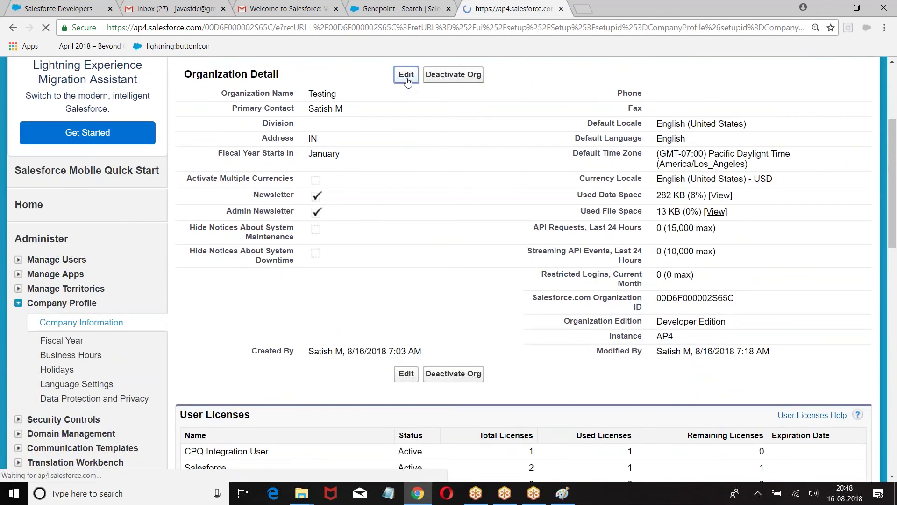
scroll(418, 142, "down", 3)
Enter the address: street Madhapur, city Hyd, state TG, zip 500022
left_click(330, 259)
type("Ma")
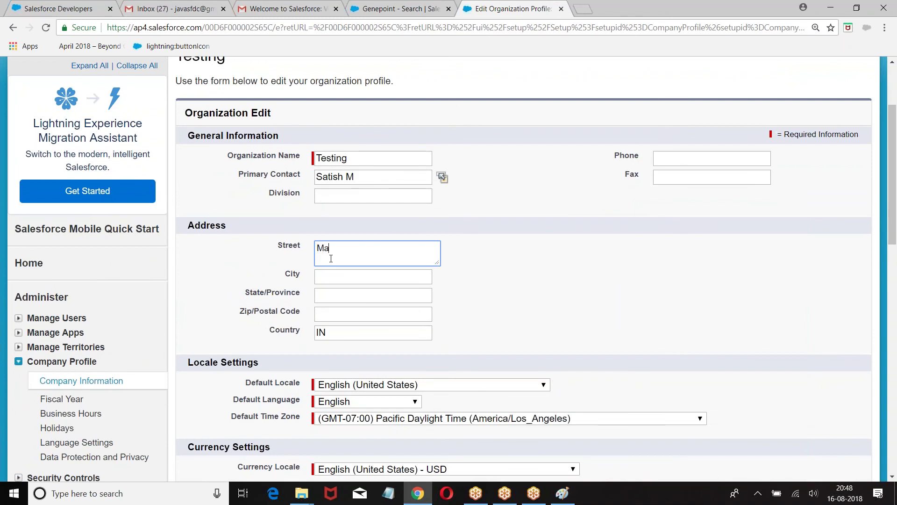
type("dhapu")
left_click(338, 279)
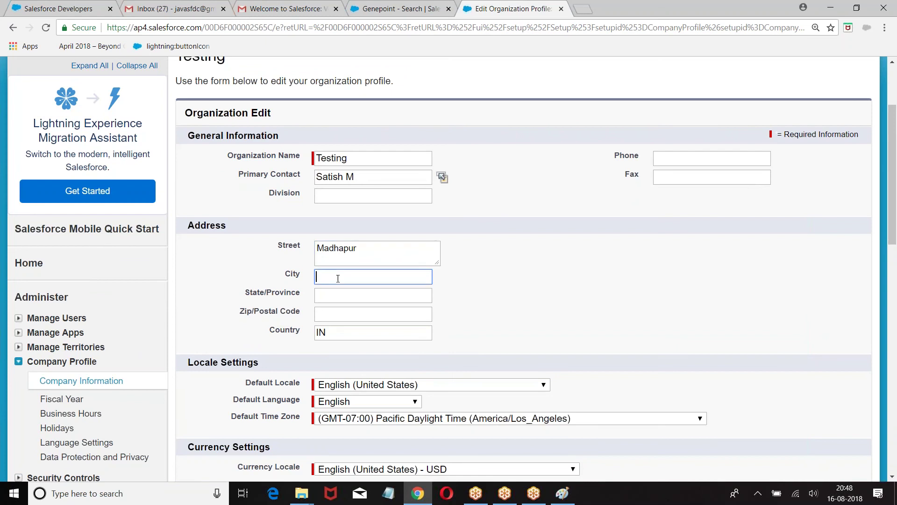
type("Hyd")
left_click(347, 294)
type("TG")
left_click(331, 319)
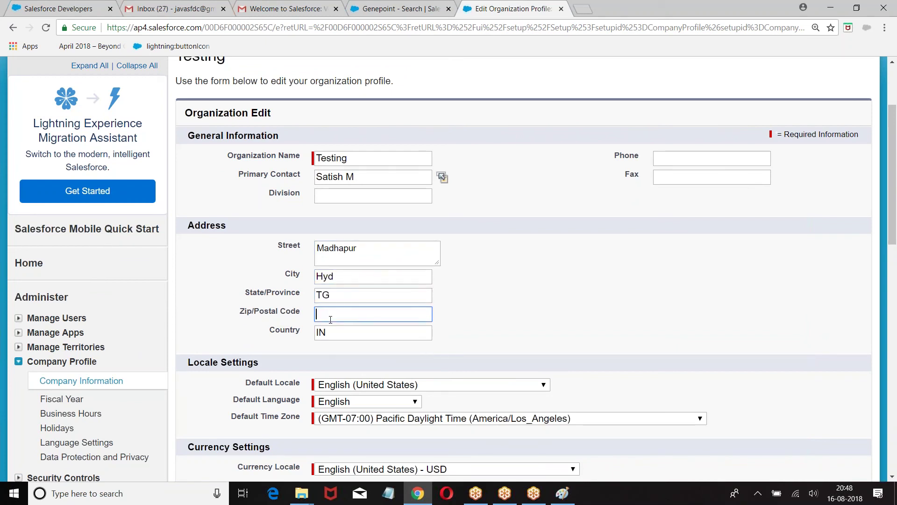
type("500022")
Set the default locale to English (India)
scroll(410, 297, "down", 3)
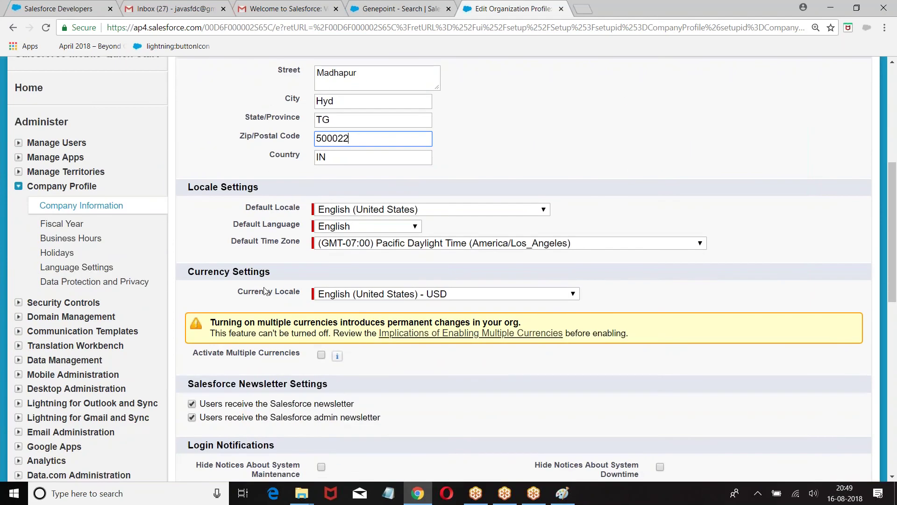
left_click(351, 211)
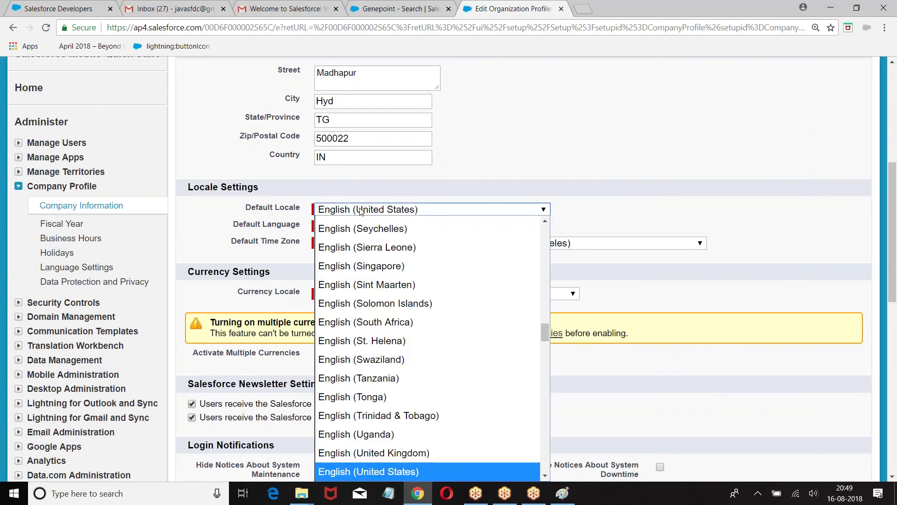
scroll(385, 337, "up", 8)
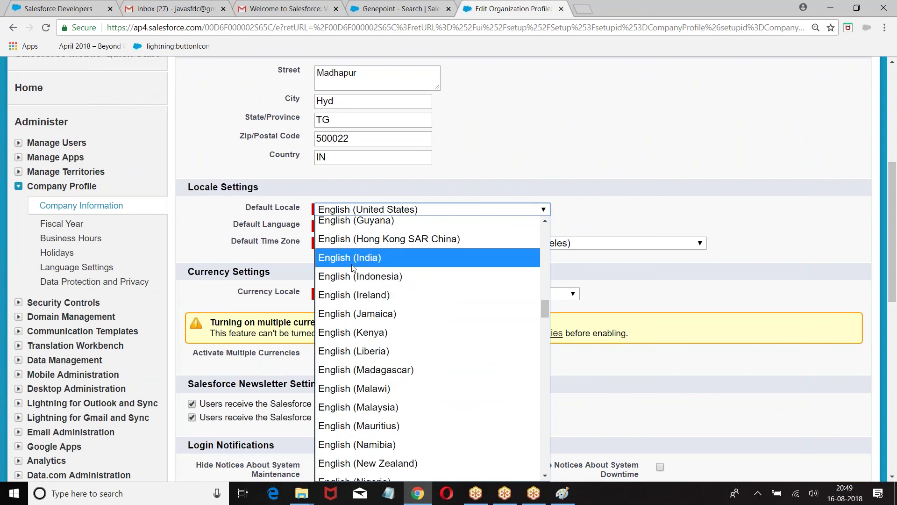
left_click(354, 260)
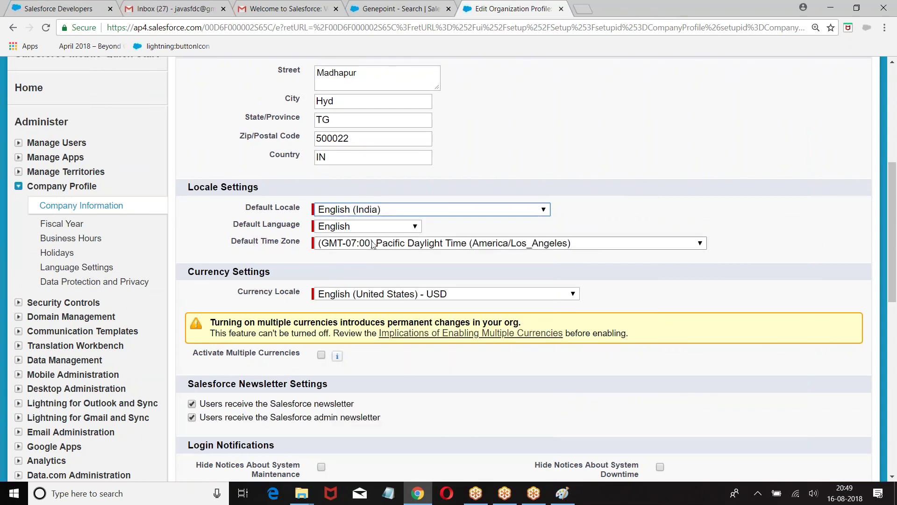
Set the time zone to India Standard Time (GMT+05:30, Asia/Kolkata)
left_click(391, 246)
scroll(392, 252, "up", 3)
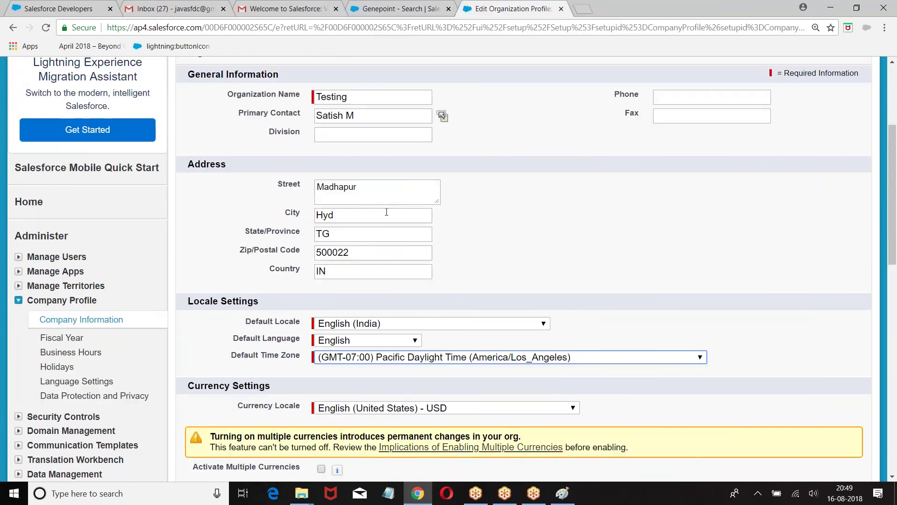
scroll(409, 290, "down", 3)
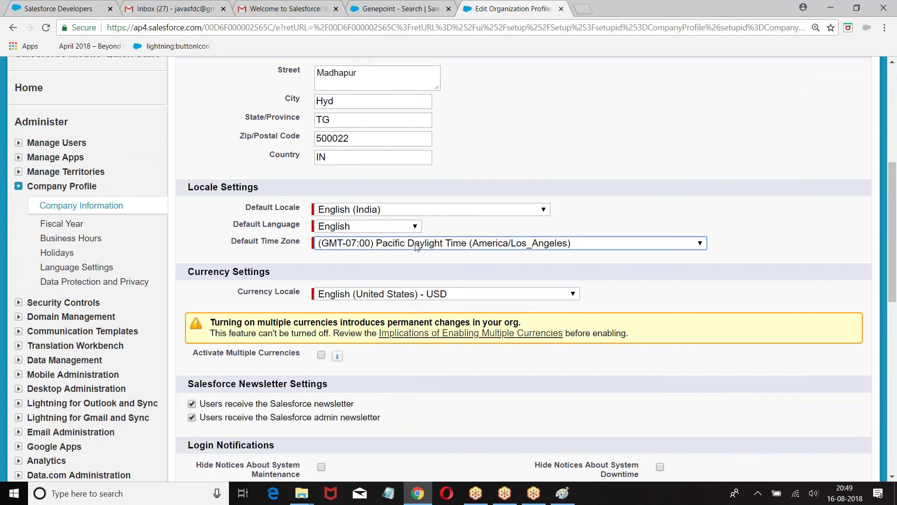
left_click(417, 244)
scroll(415, 59, "up", 3)
scroll(414, 61, "up", 15)
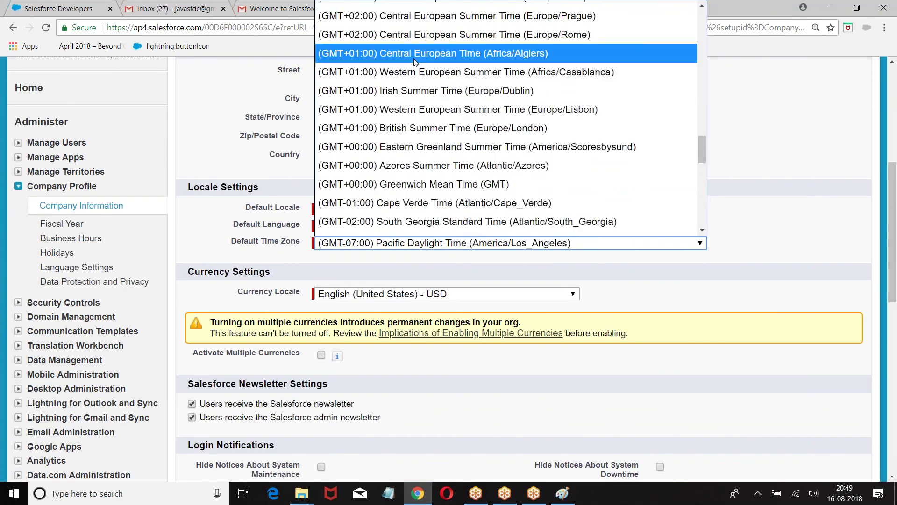
scroll(403, 87, "up", 4)
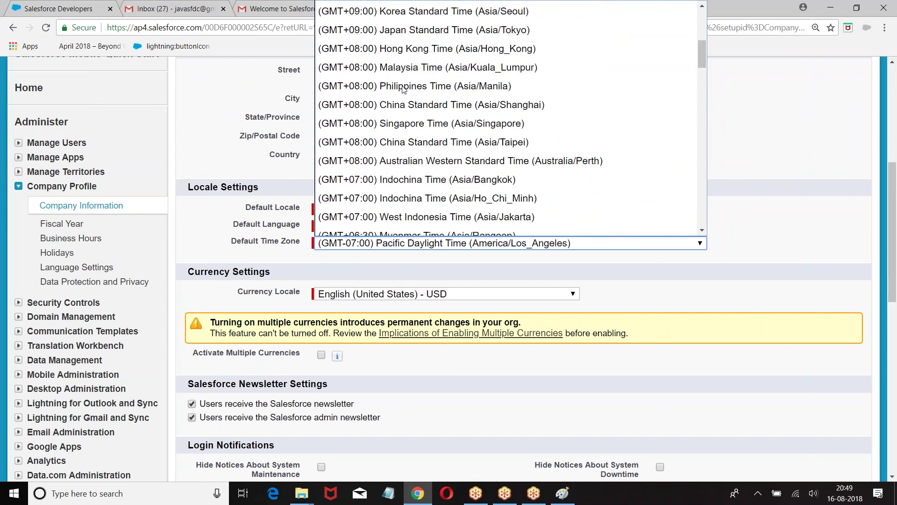
scroll(402, 112, "down", 2)
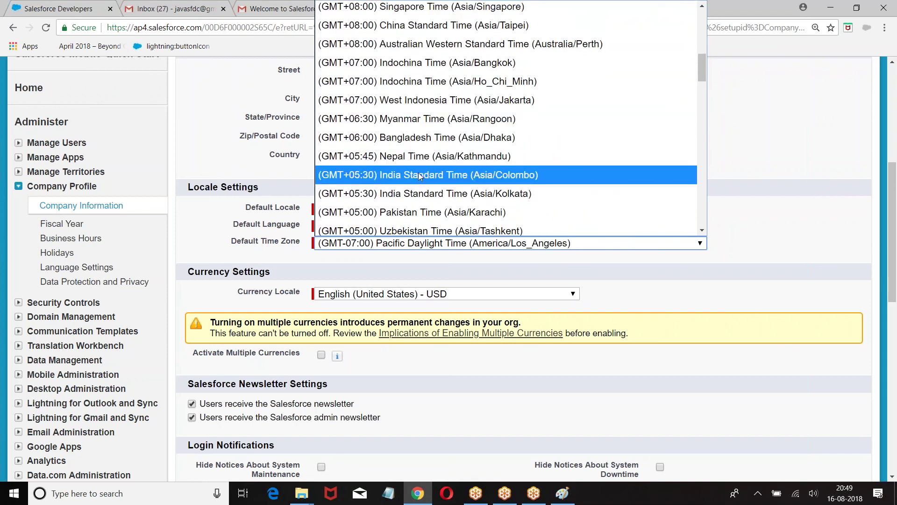
left_click(444, 193)
Set the currency locale to English (India) - INR
scroll(323, 290, "down", 1)
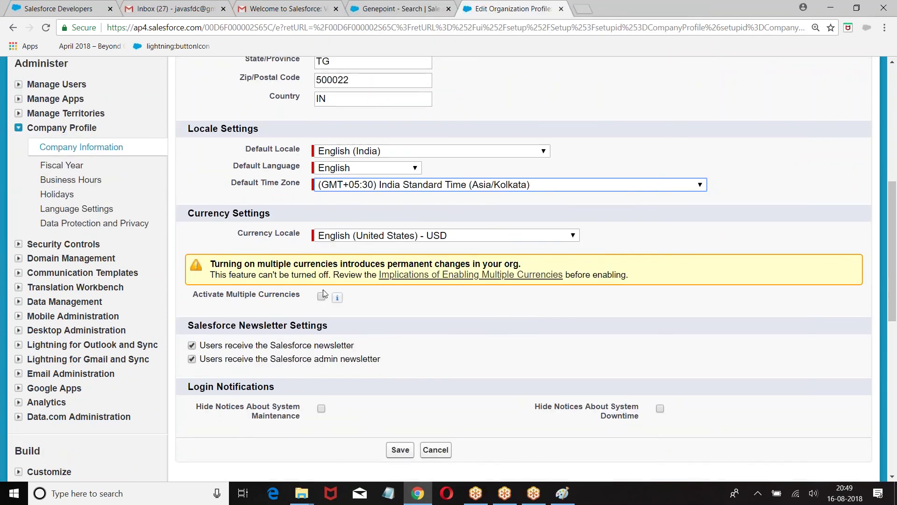
left_click(514, 236)
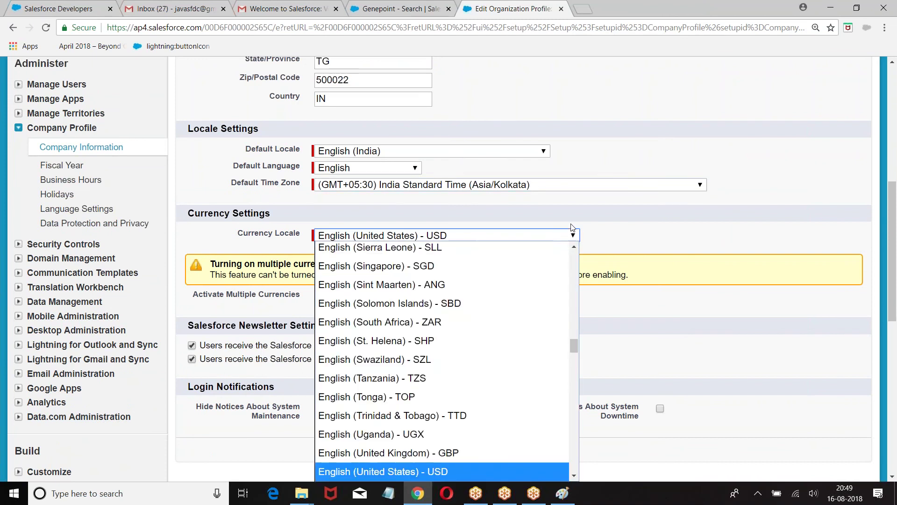
left_click_drag(571, 346, 571, 319)
left_click(376, 338)
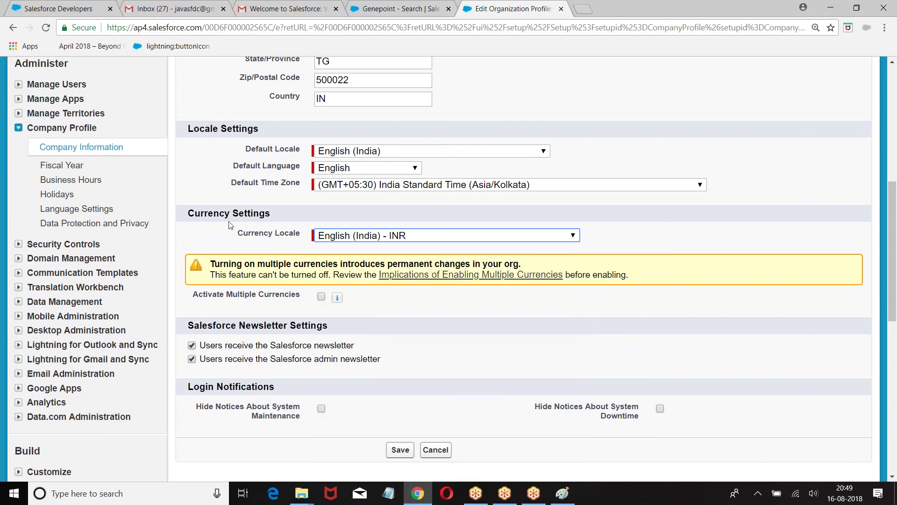
scroll(346, 228, "down", 1)
Save the Testing organization profile and confirm the currency symbol change with OK
left_click(398, 393)
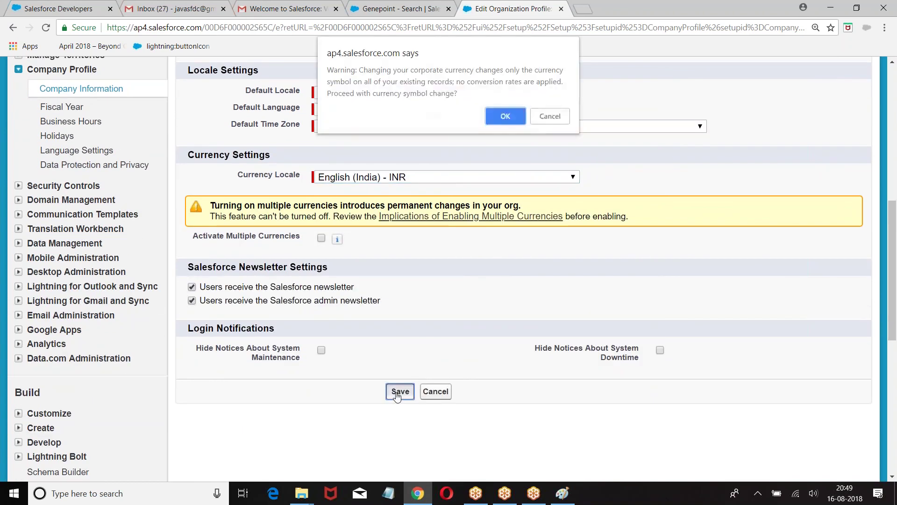
left_click(497, 114)
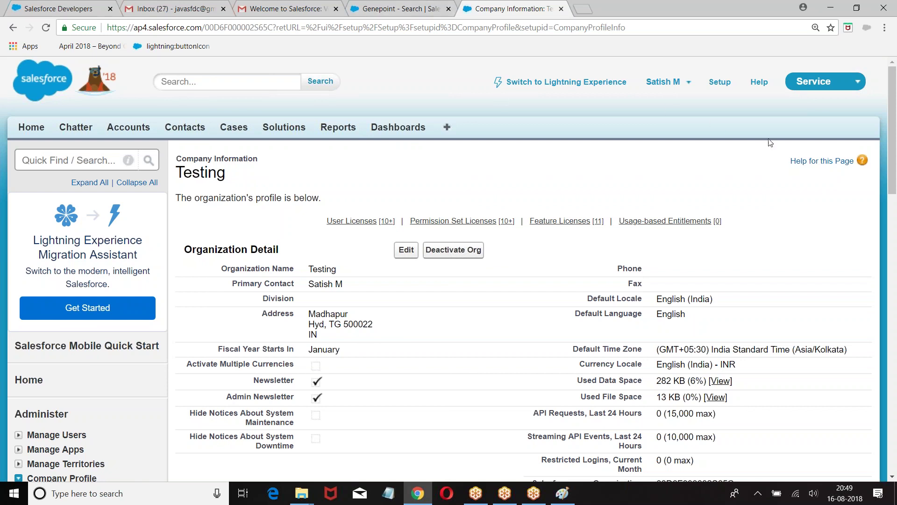
left_click(886, 475)
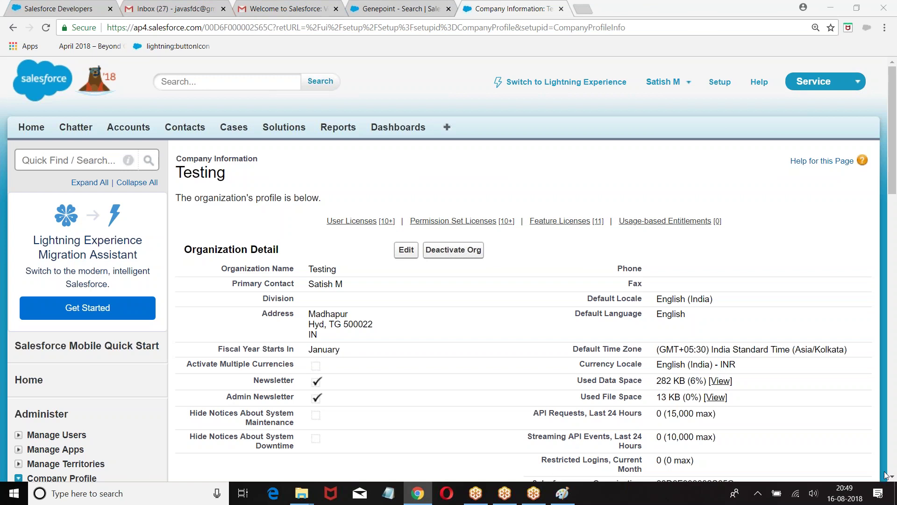